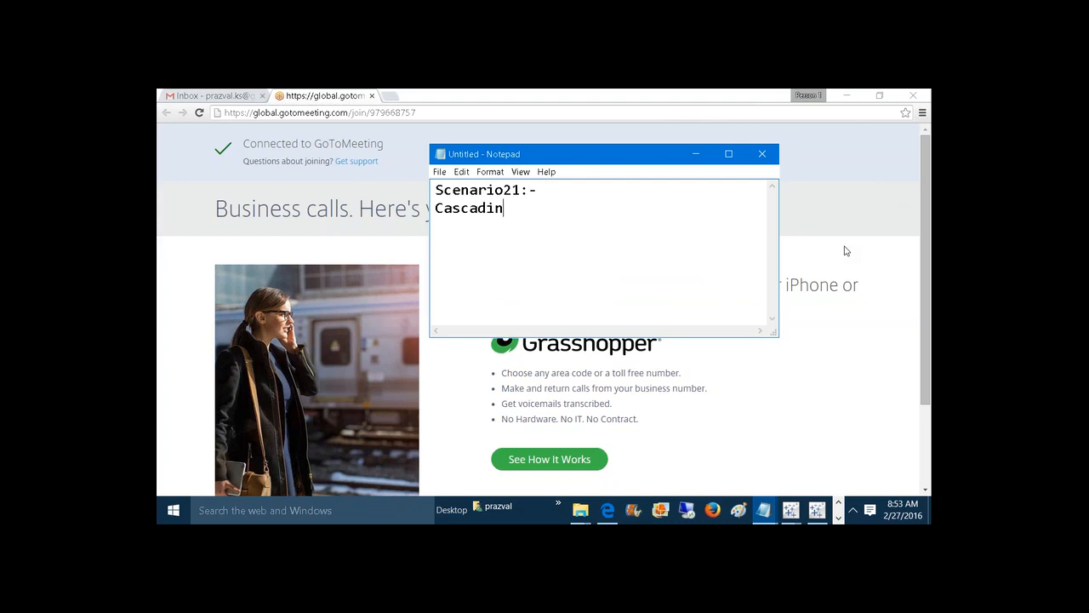
Step: Complete the second line of the Scenario21 note as "Cascading Filters" and switch to the Tableau workbook Book4
type("ers")
mouse_move(793, 511)
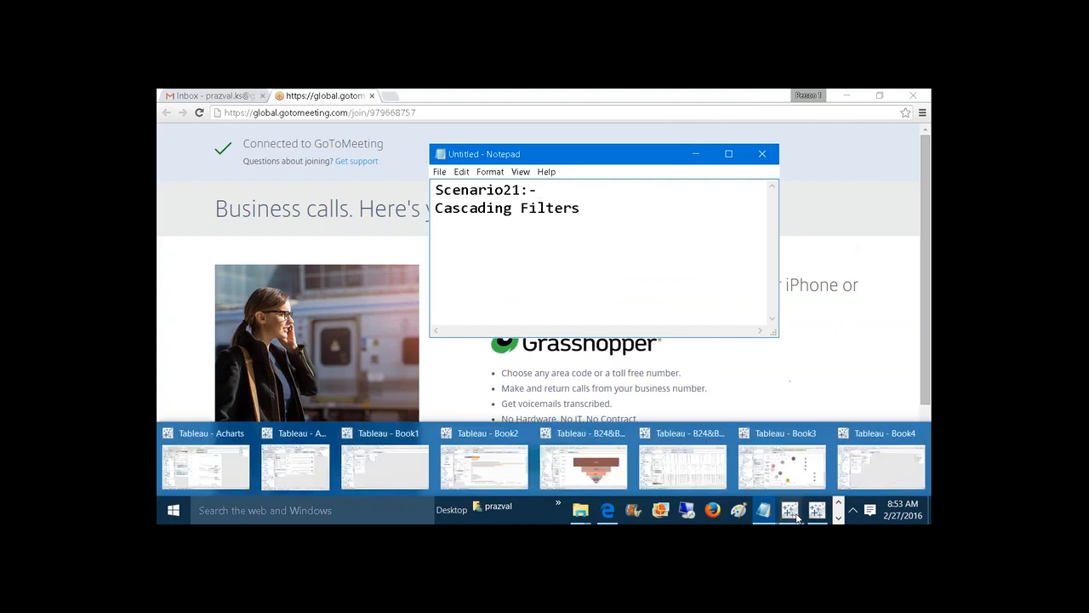
left_click(845, 489)
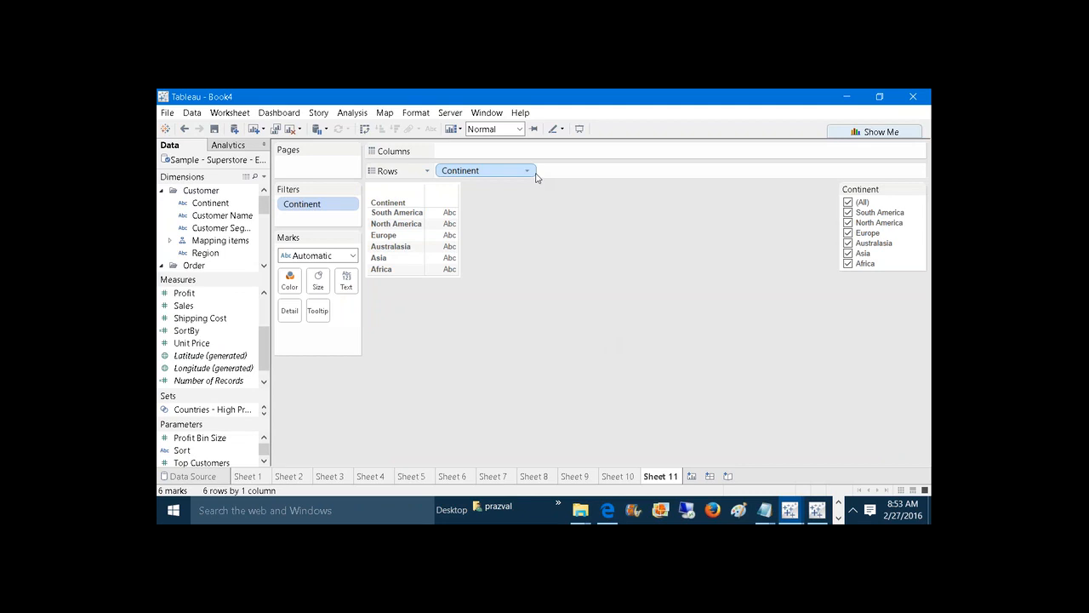
Step: Clear Sheet 11 and add the Department dimension from the Product folder to the sheet
left_click(290, 128)
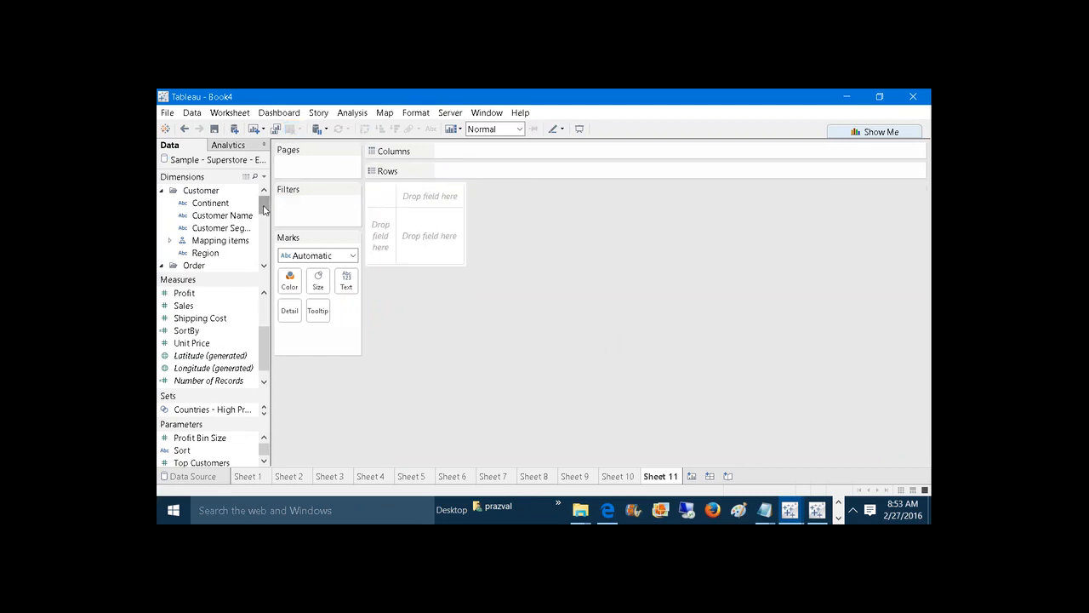
left_click_drag(263, 210, 264, 240)
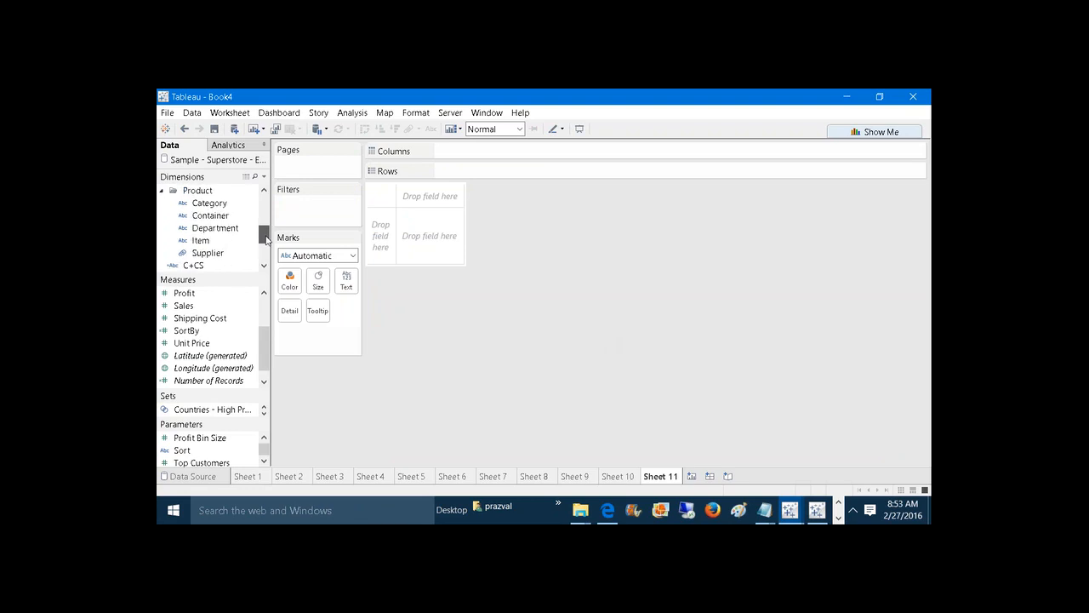
right_click(224, 230)
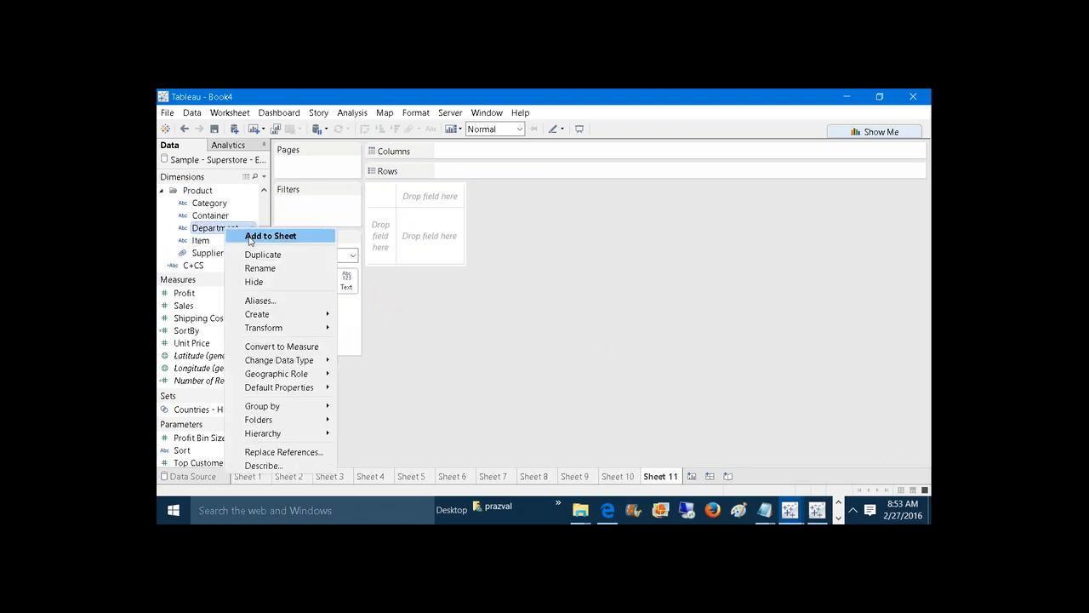
left_click(249, 237)
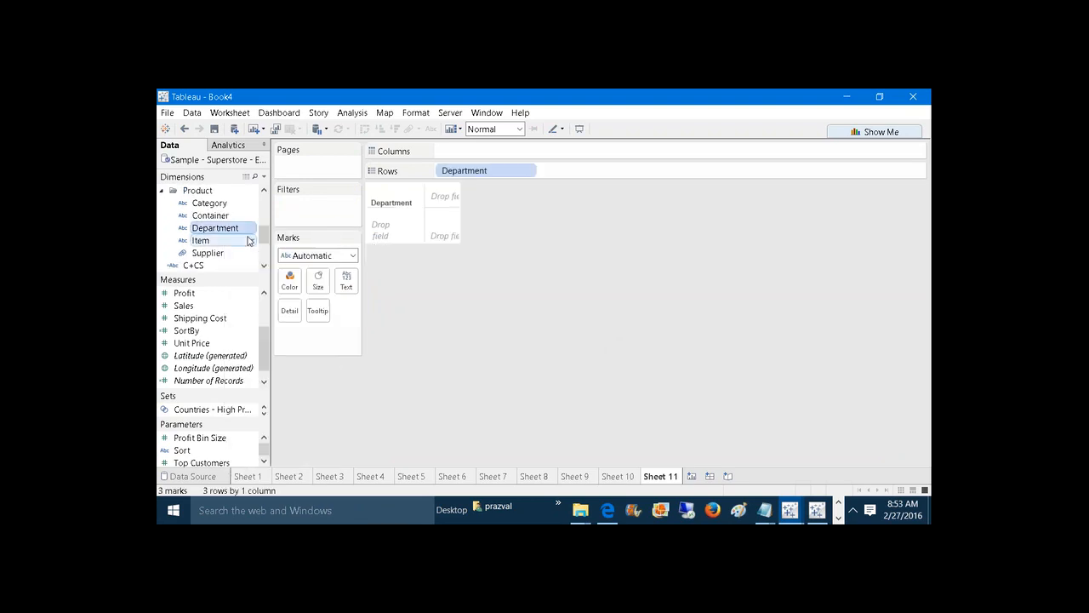
Step: Show interactive filters for the Department and Category dimensions on the sheet
right_click(453, 171)
left_click(486, 199)
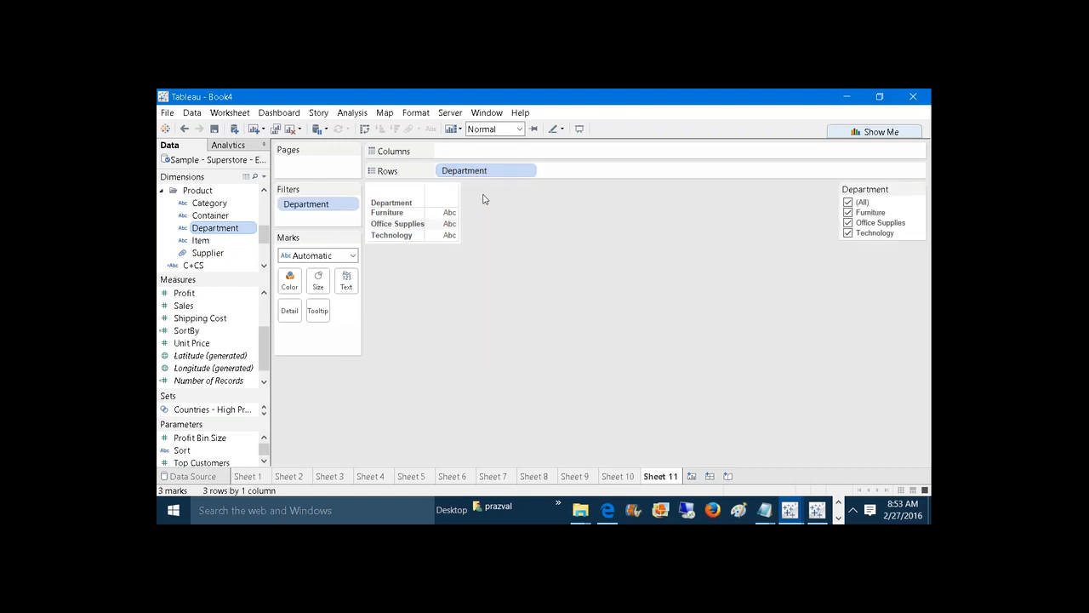
left_click(218, 204)
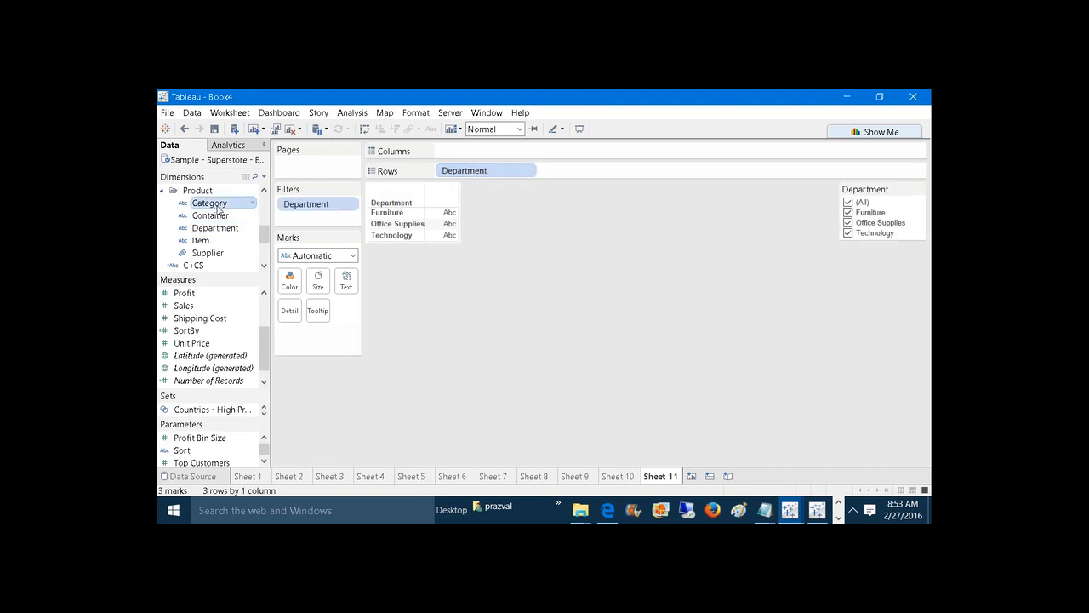
right_click(219, 208)
left_click(238, 228)
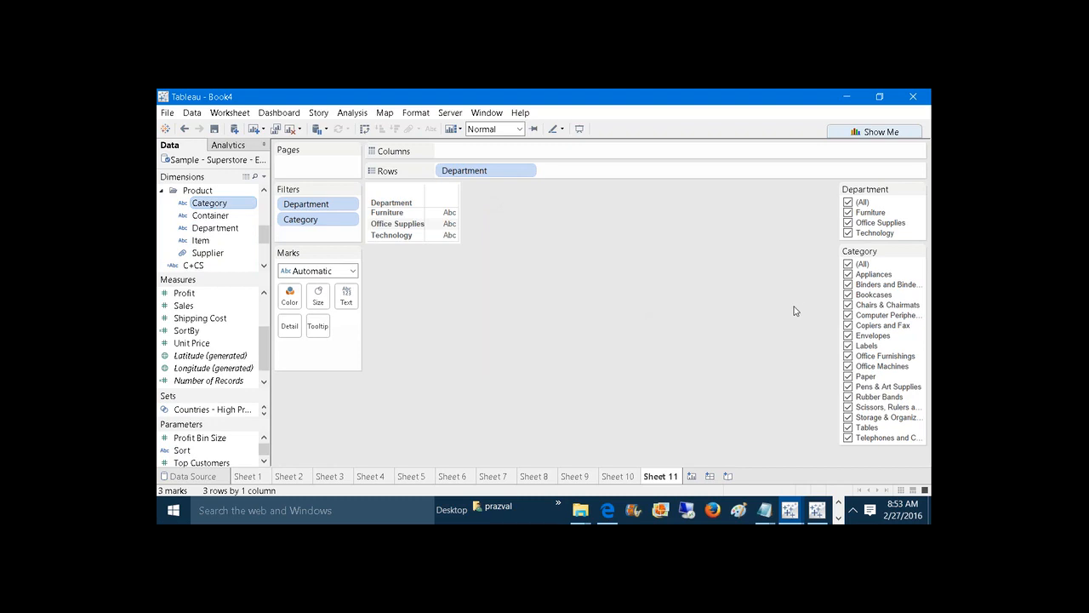
Step: Deselect all values in the Department filter and include only Furniture
left_click(849, 203)
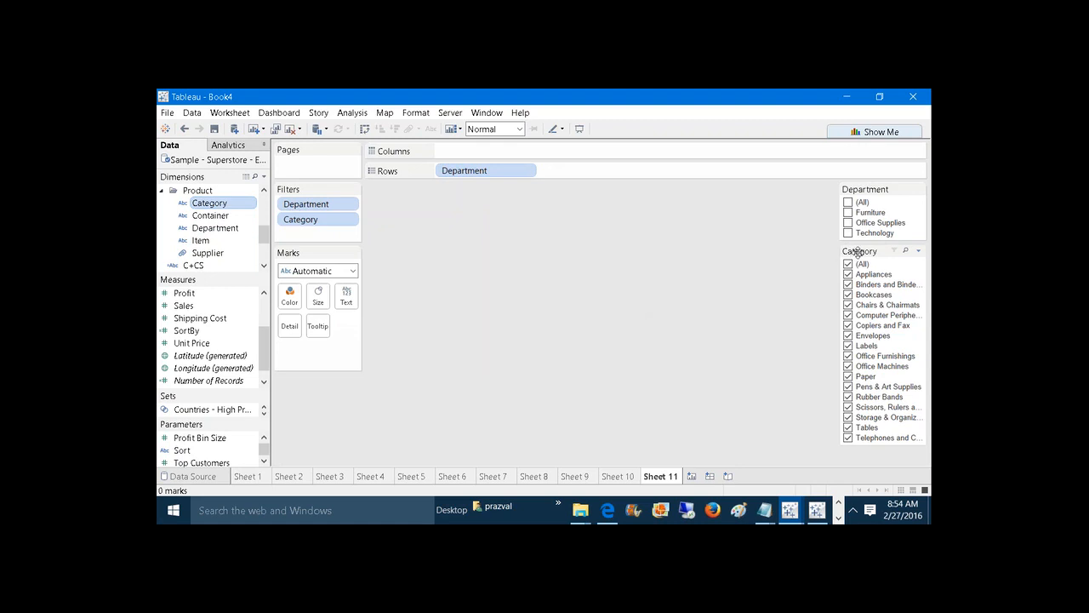
left_click(849, 213)
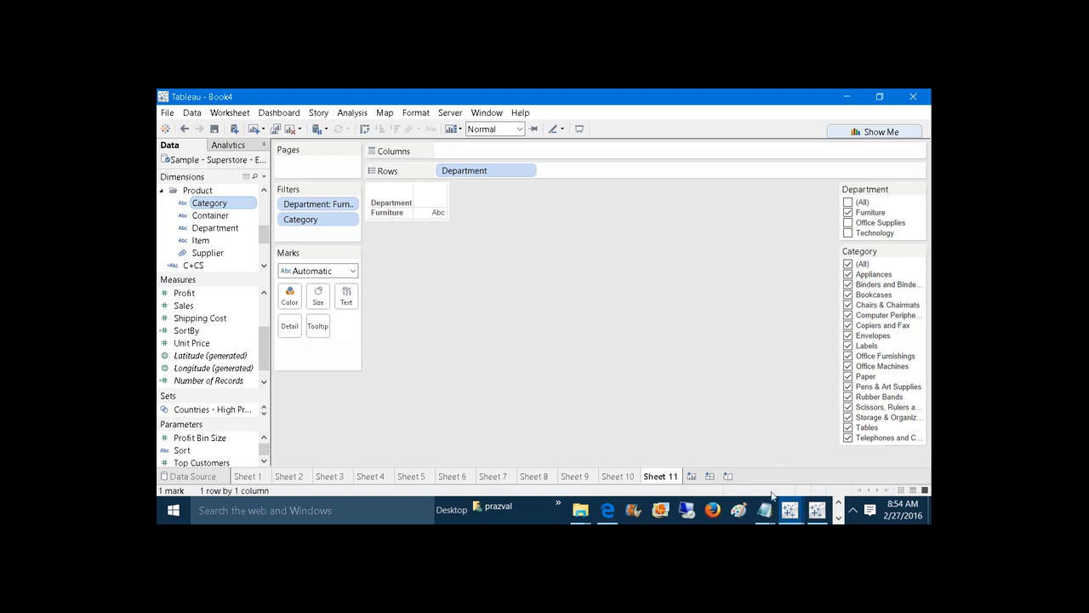
mouse_move(768, 512)
Step: Review the Department filter's options and set the Category filter to list only relevant values
left_click(919, 189)
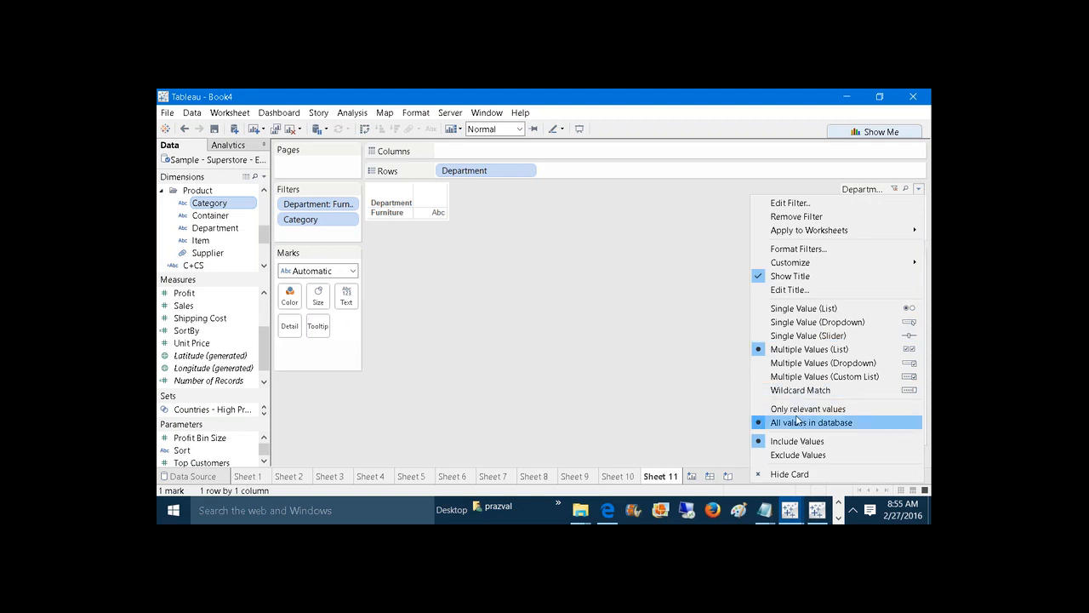
left_click(695, 377)
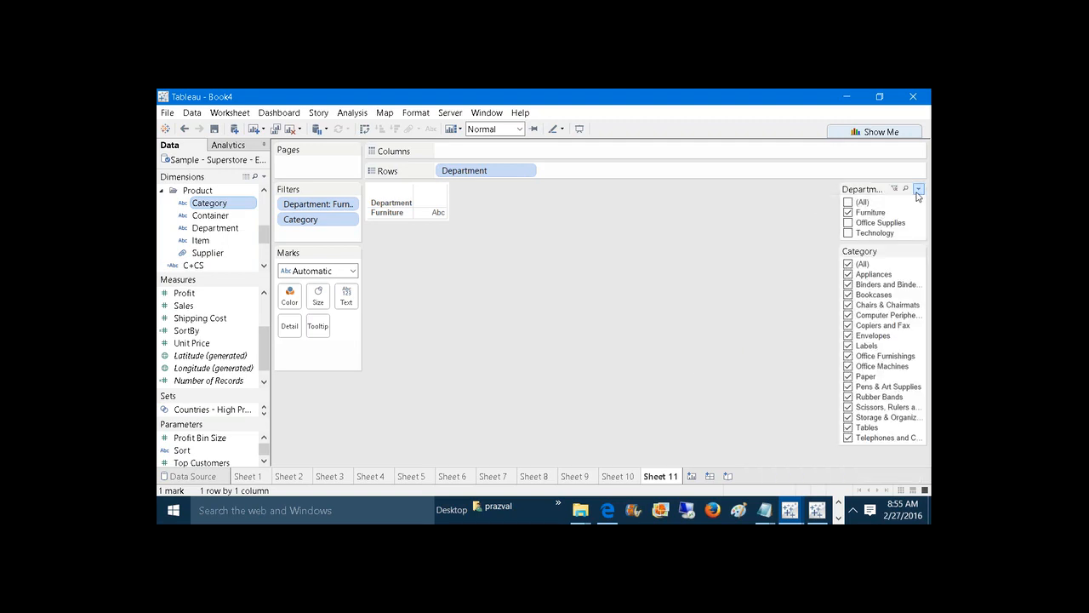
left_click(918, 189)
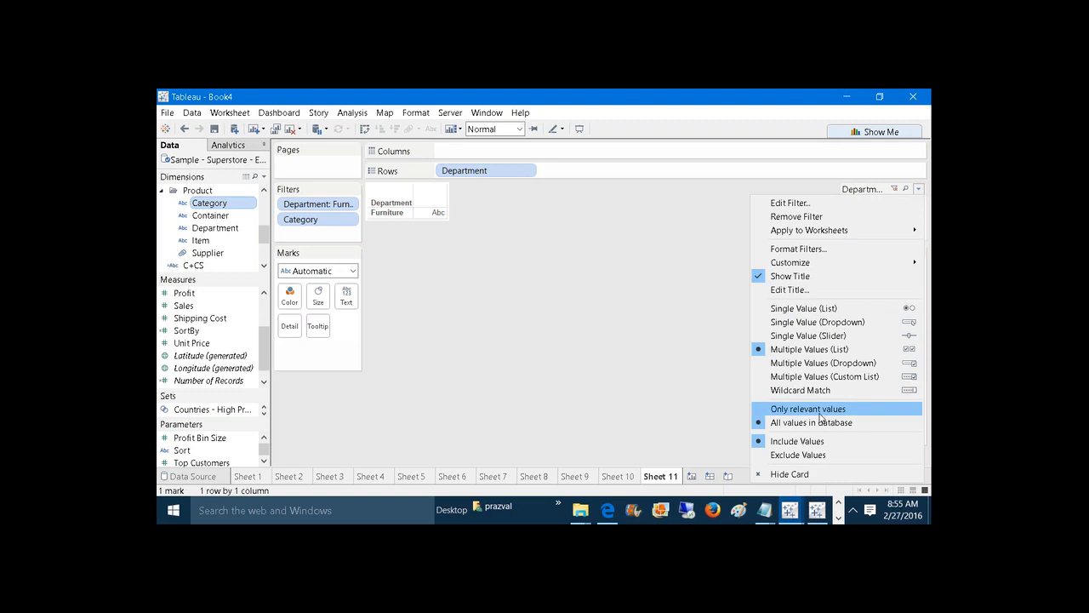
left_click(702, 377)
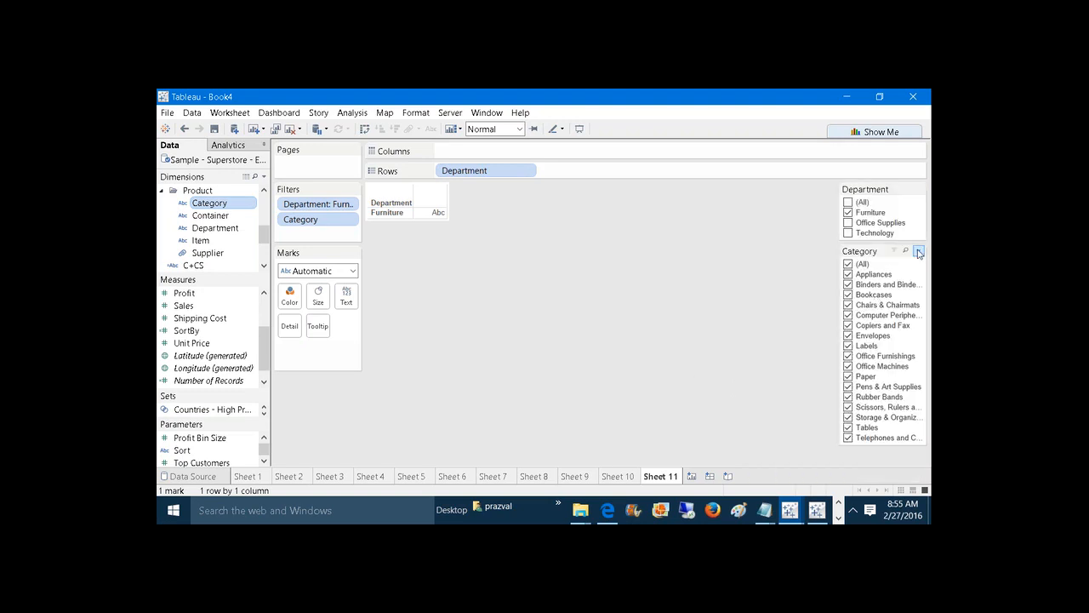
left_click(917, 251)
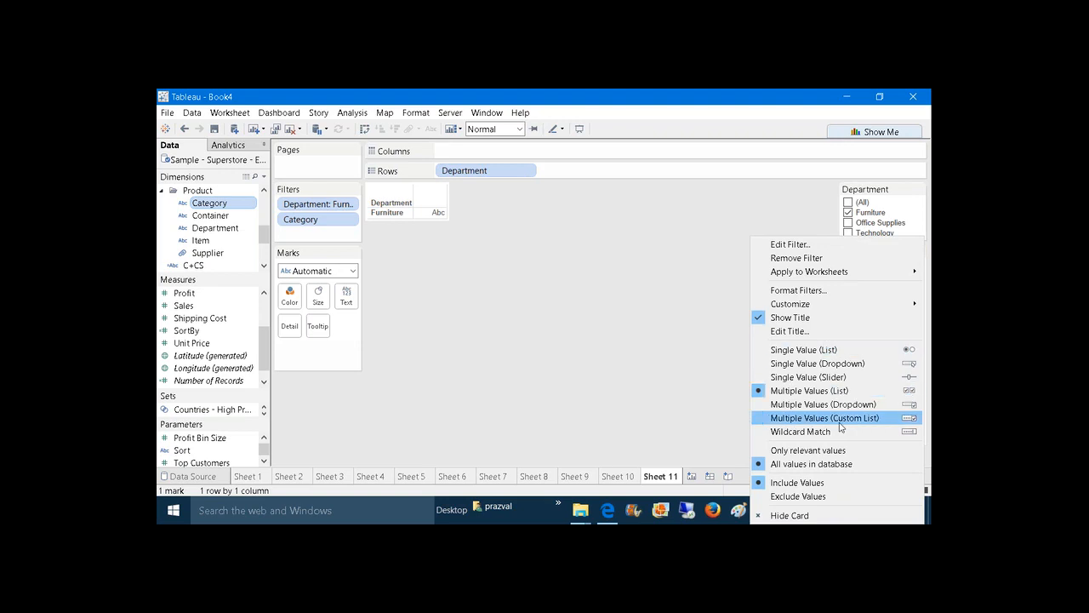
left_click(833, 450)
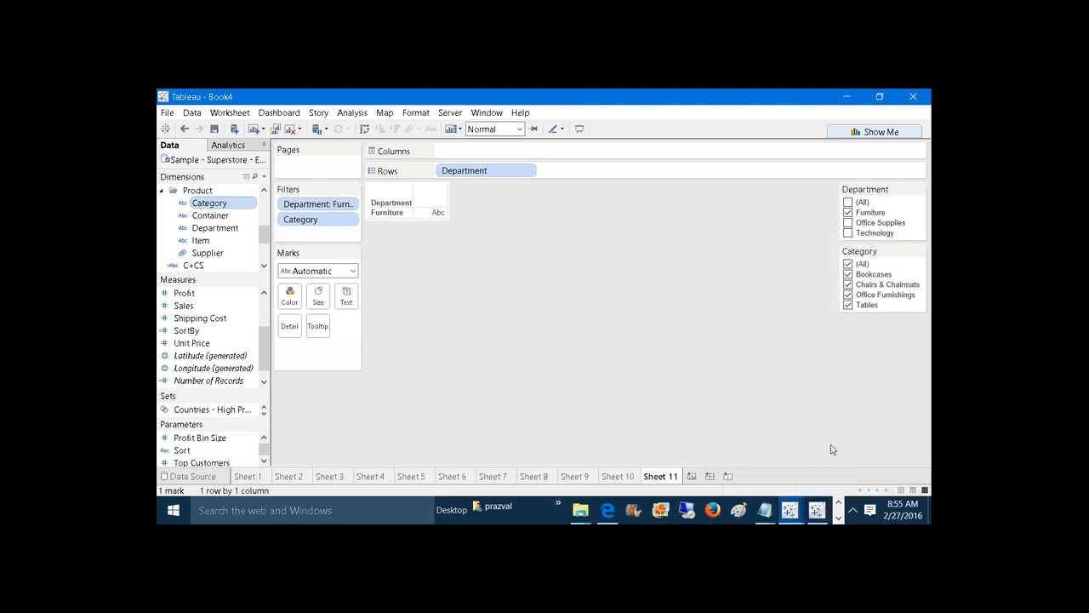
left_click(918, 253)
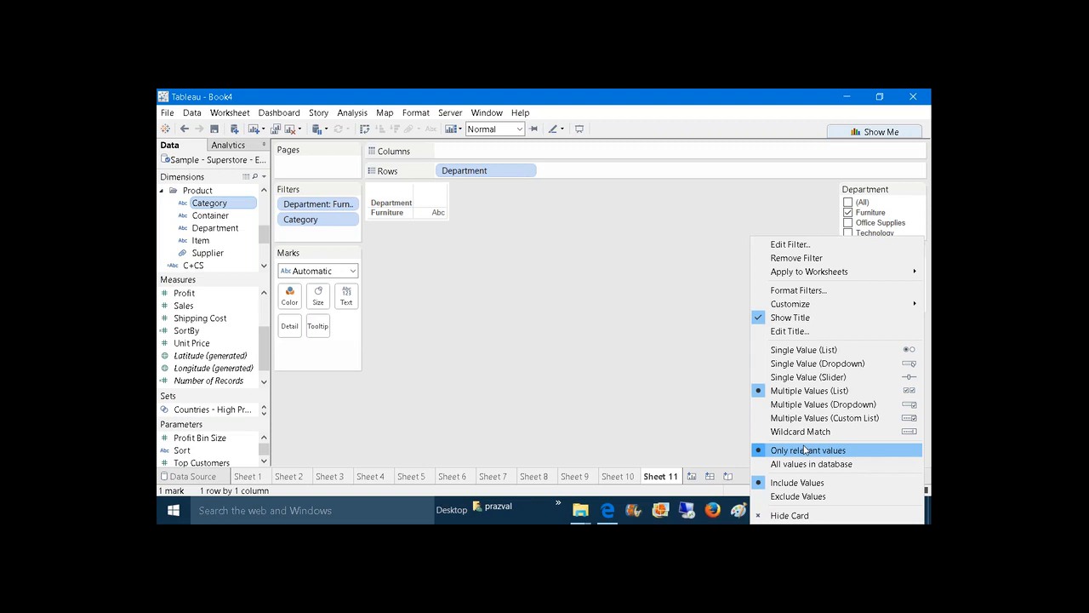
left_click(742, 402)
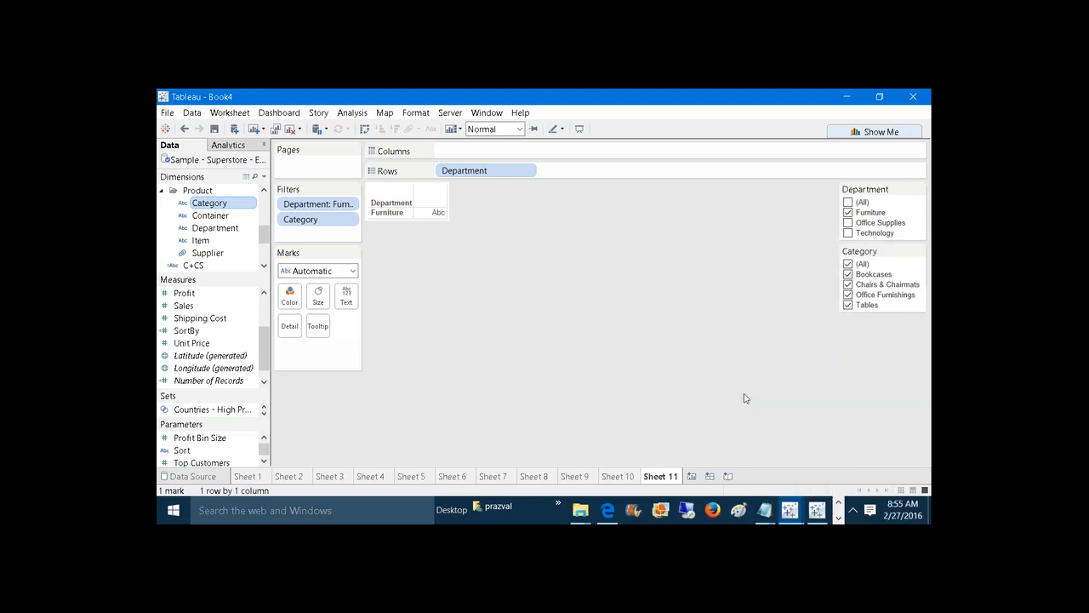
Step: Test the cascading Category list by switching the Department filter to Office Supplies alone and to Technology alone
left_click(848, 223)
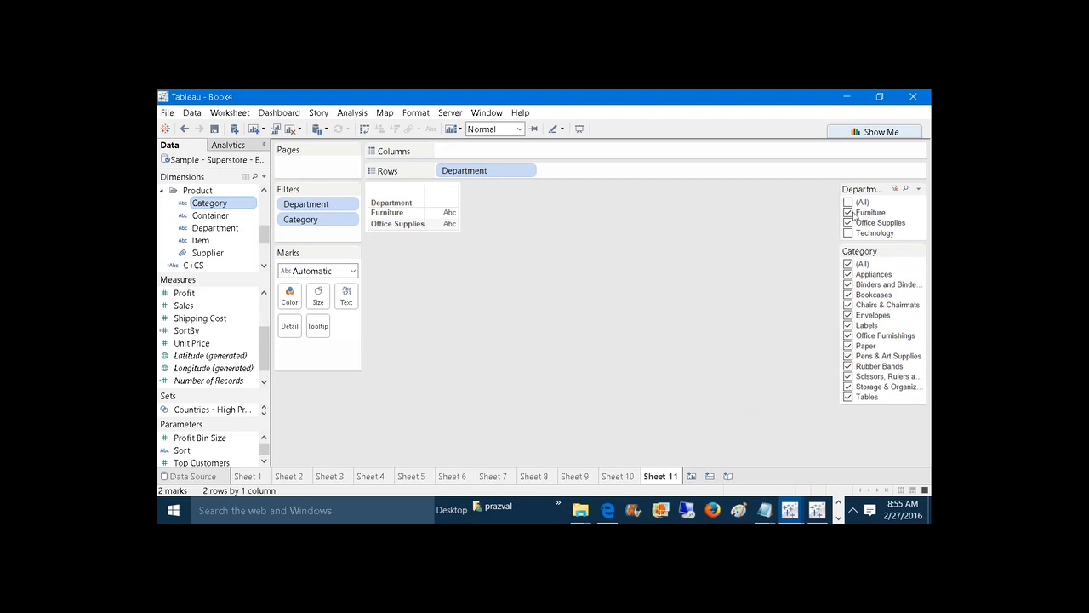
left_click(849, 212)
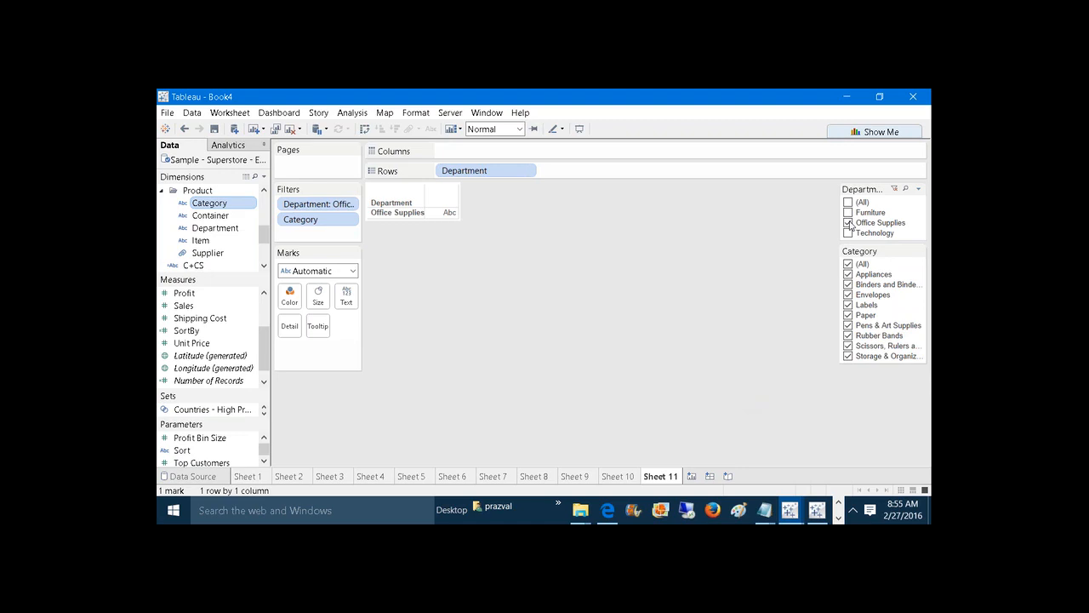
left_click(848, 223)
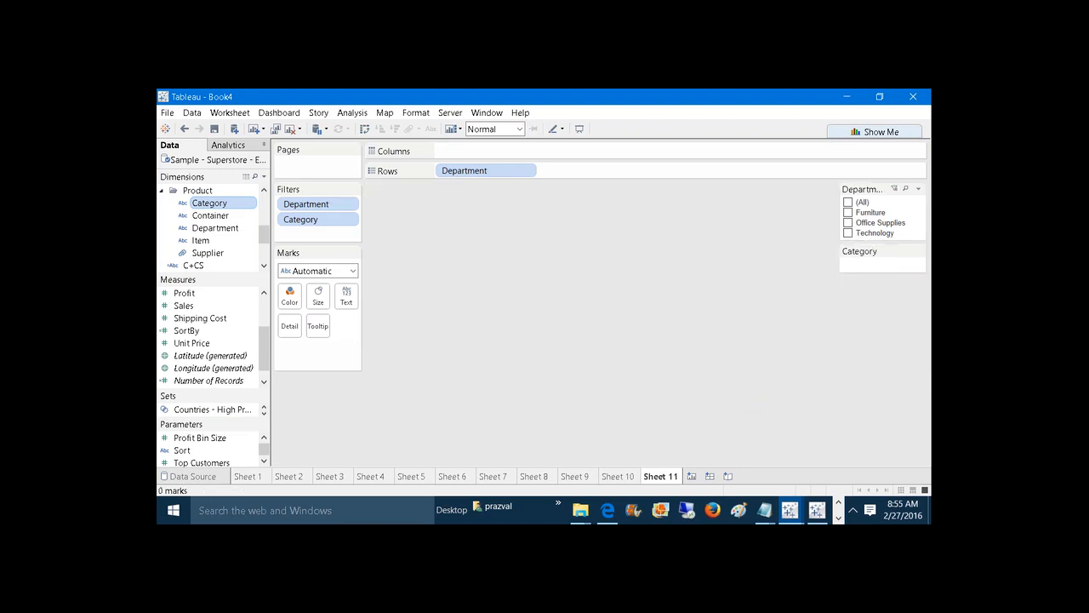
left_click(849, 233)
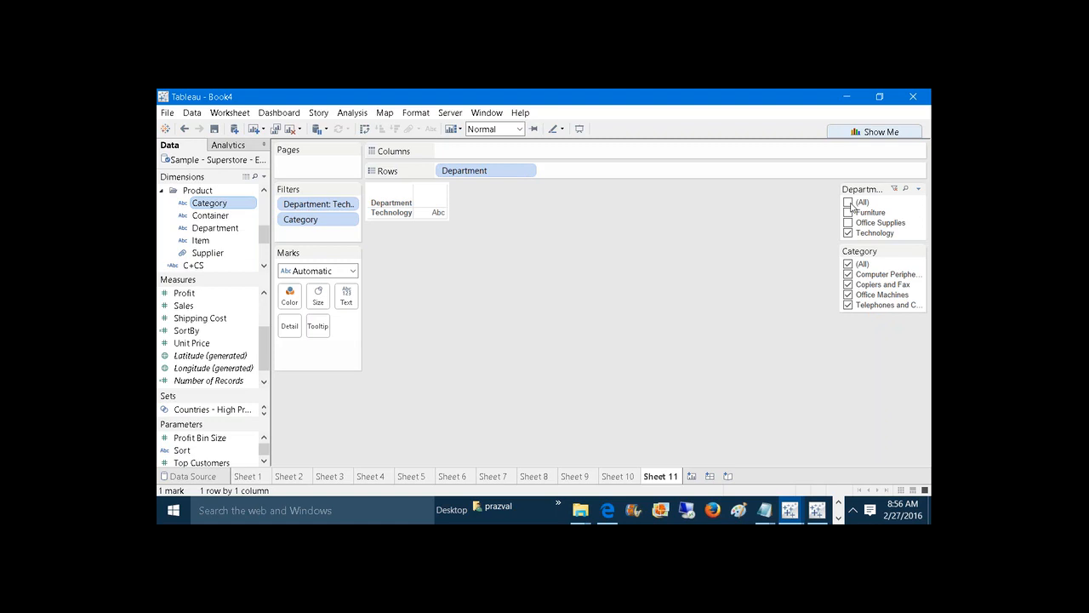
Step: Include all departments again and set the Category filter to list all values in database
left_click(848, 203)
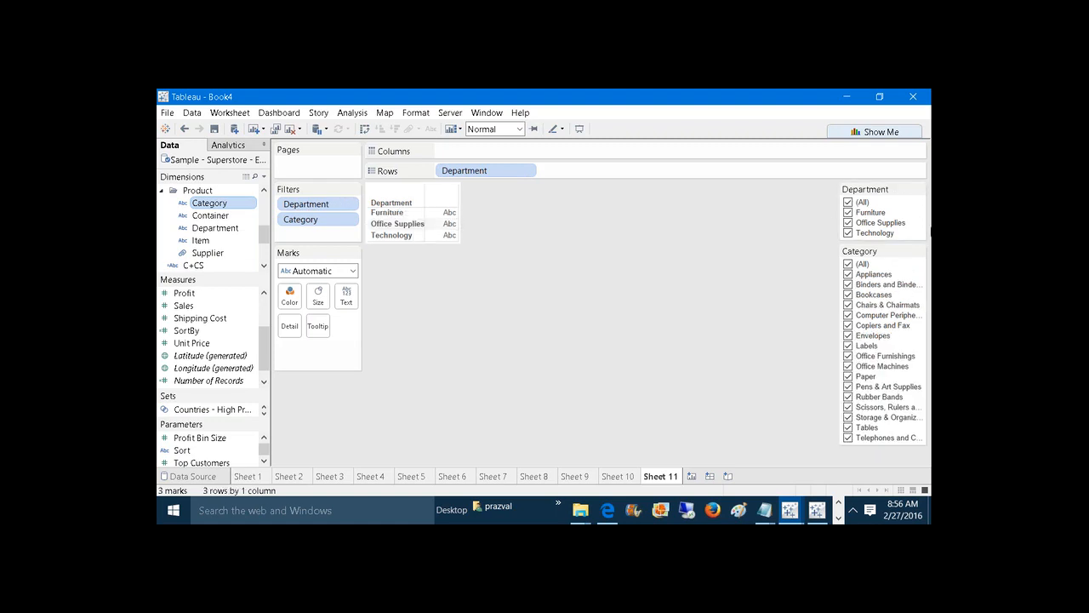
left_click(919, 251)
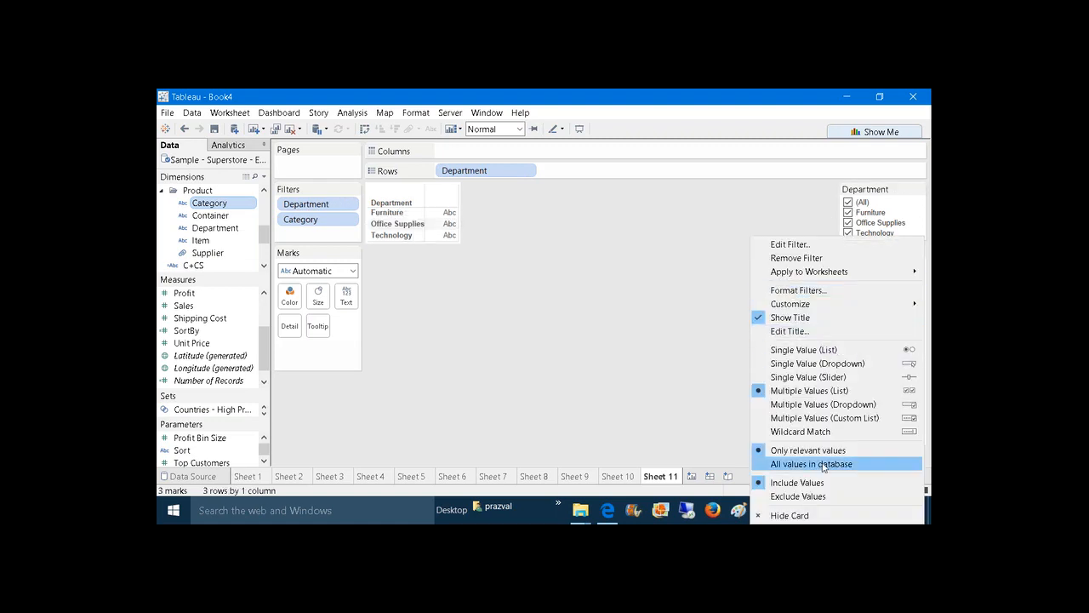
left_click(824, 463)
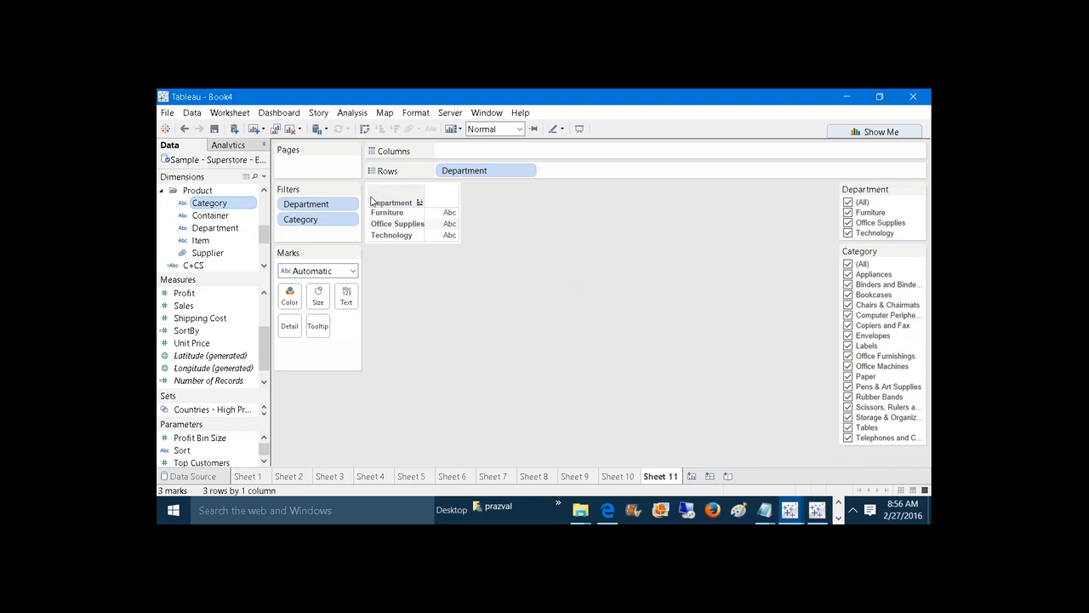
Step: Add the Department filter to context and limit it to Office Supplies
right_click(322, 202)
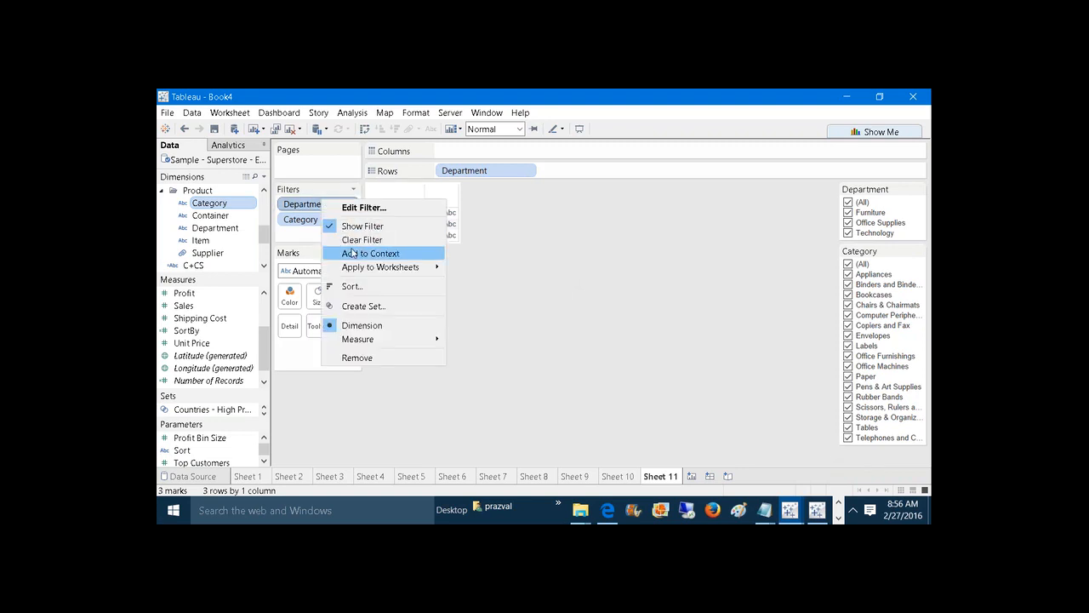
left_click(354, 253)
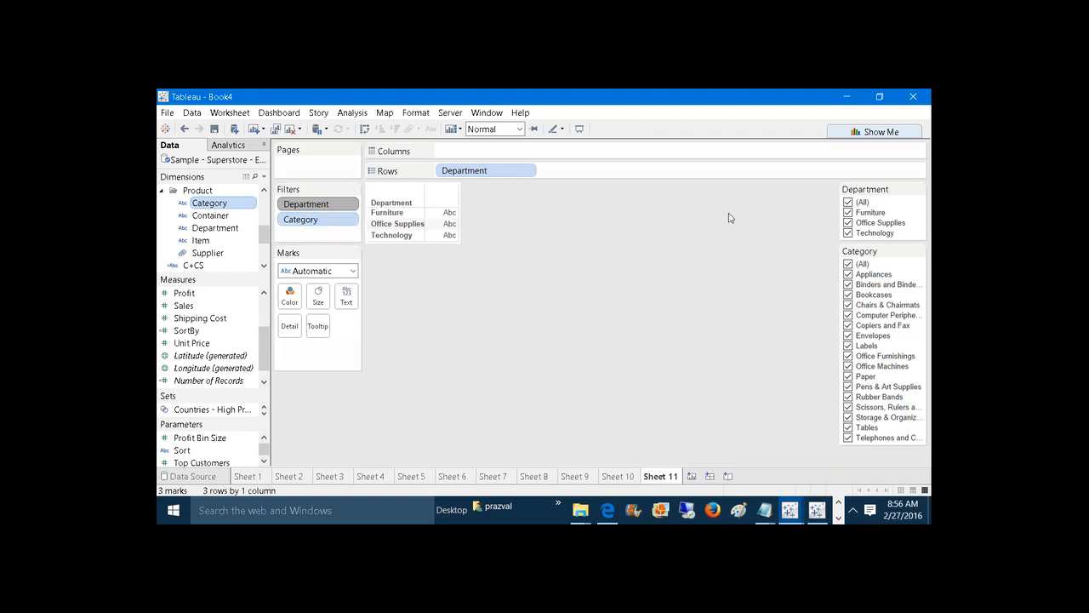
left_click(847, 203)
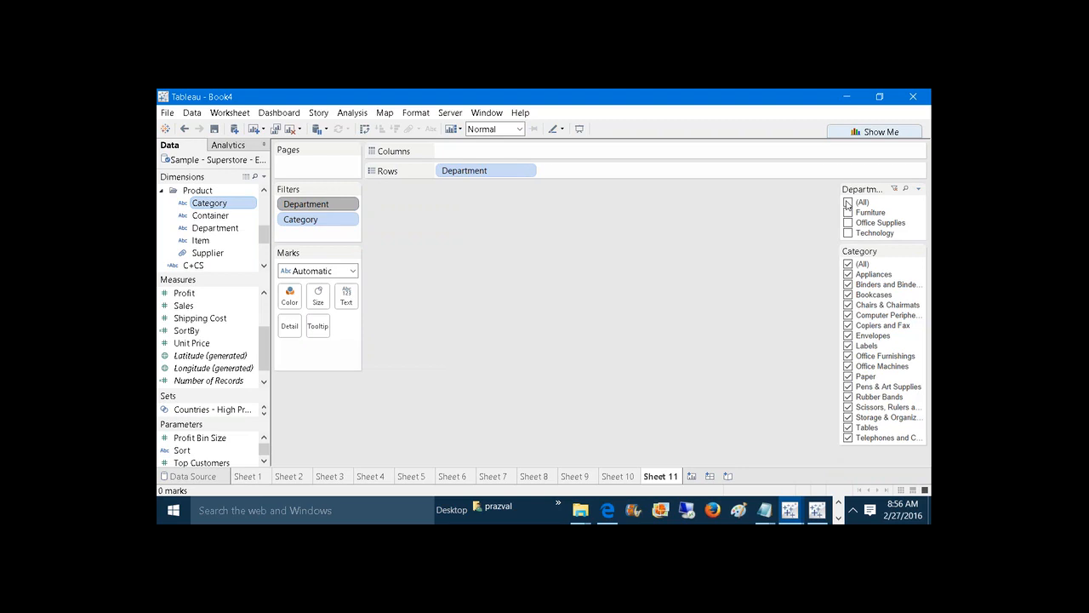
left_click(847, 223)
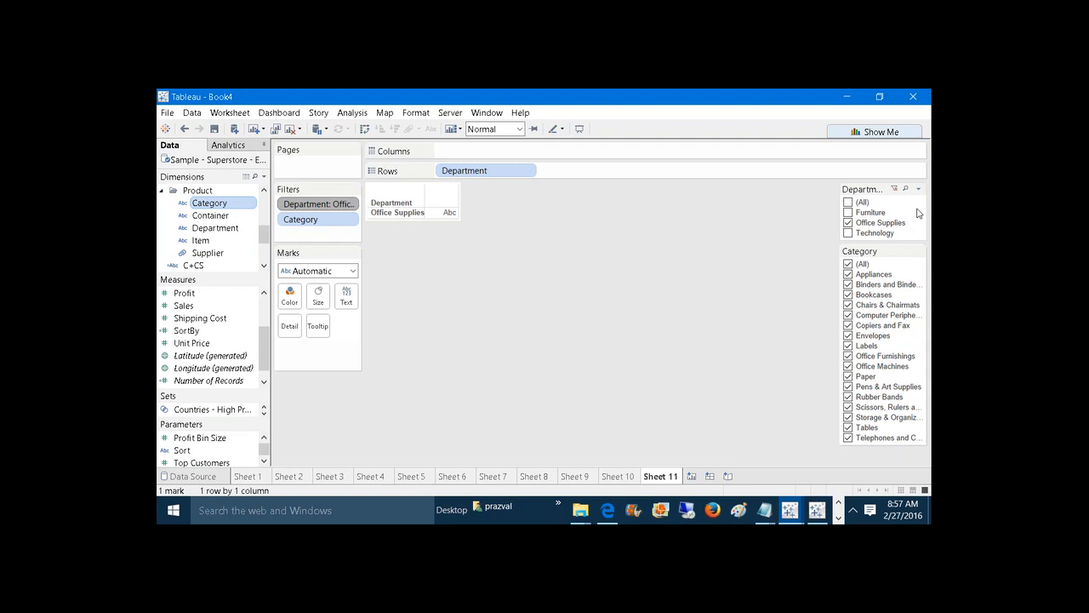
Step: Make the Category filter show only relevant values and remove the Department filter from context
left_click(919, 251)
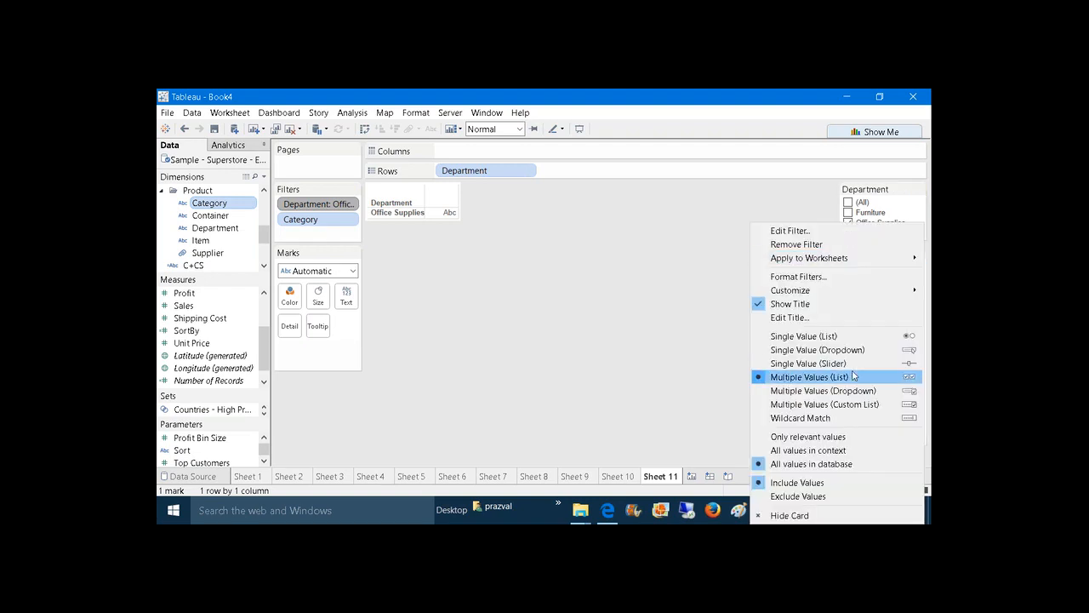
left_click(814, 437)
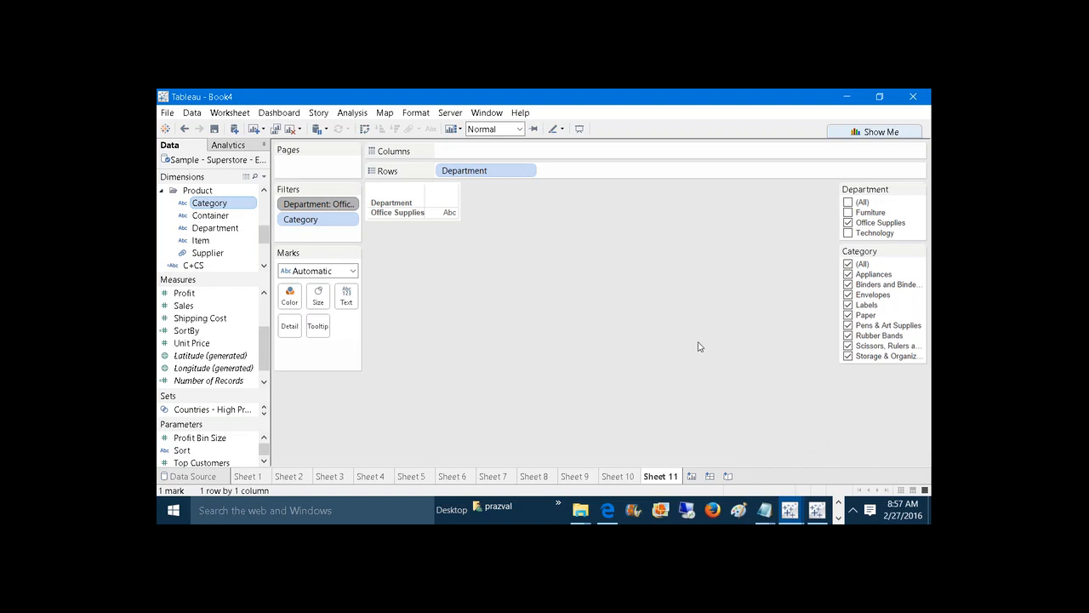
right_click(329, 207)
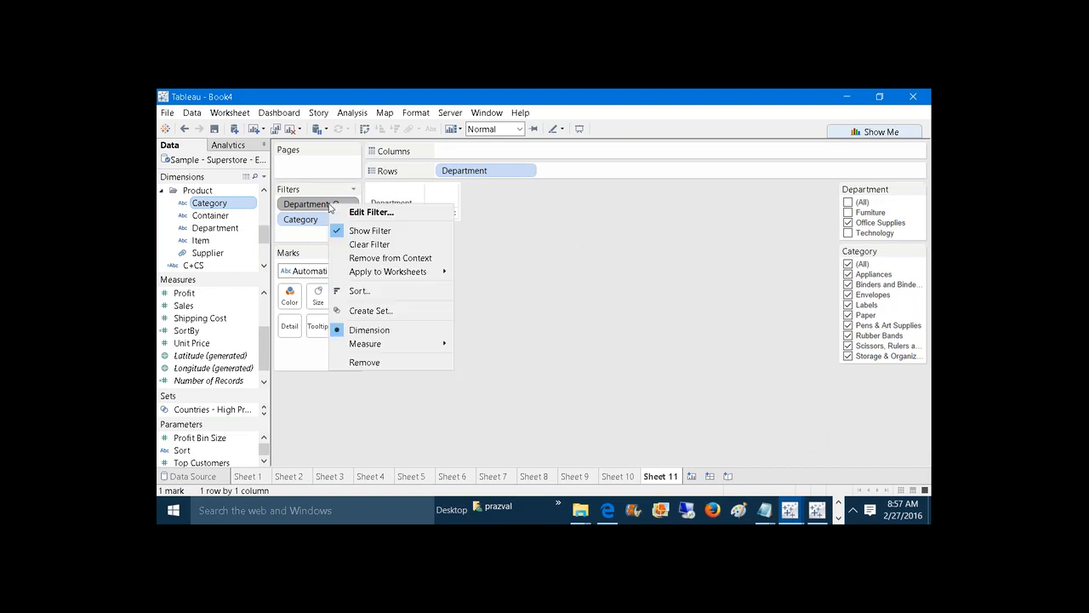
left_click(365, 254)
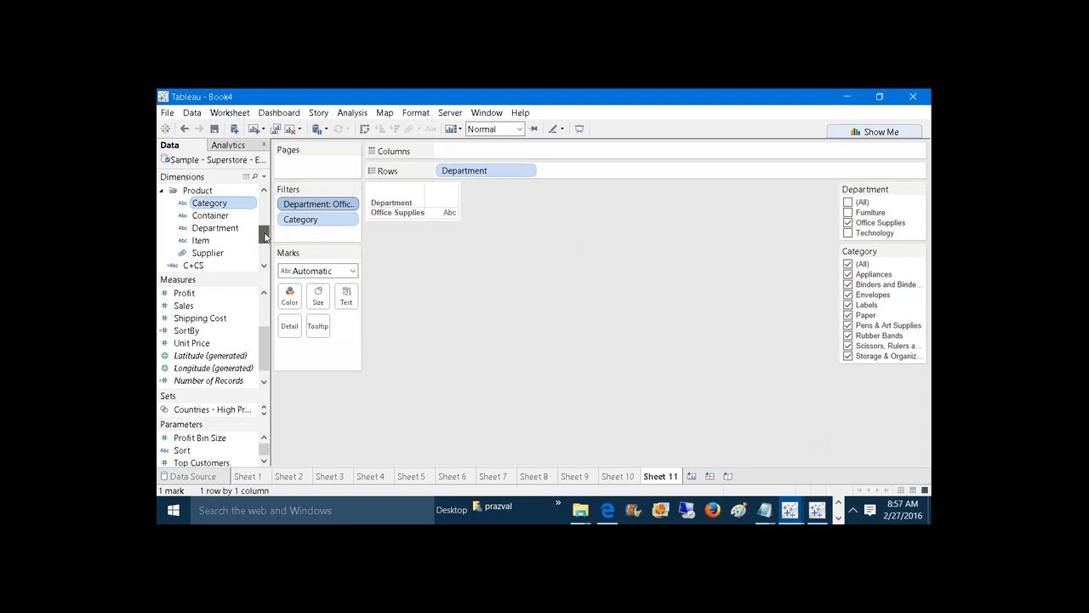
Step: Show a filter for the Item dimension and display it as a multiple values list
left_click_drag(265, 236, 266, 201)
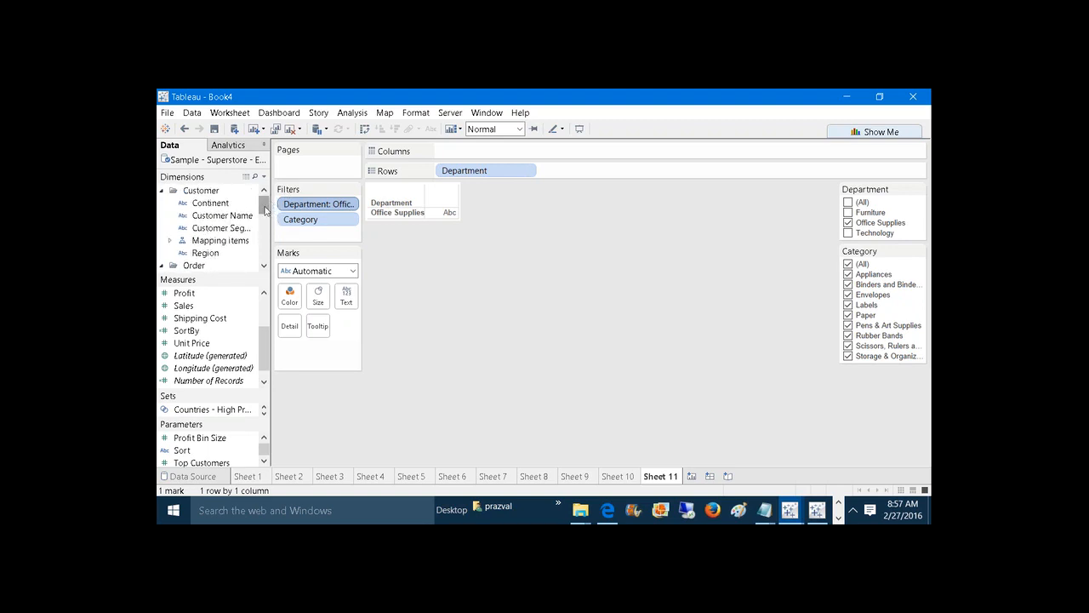
left_click_drag(266, 213, 265, 243)
left_click(212, 229)
right_click(212, 229)
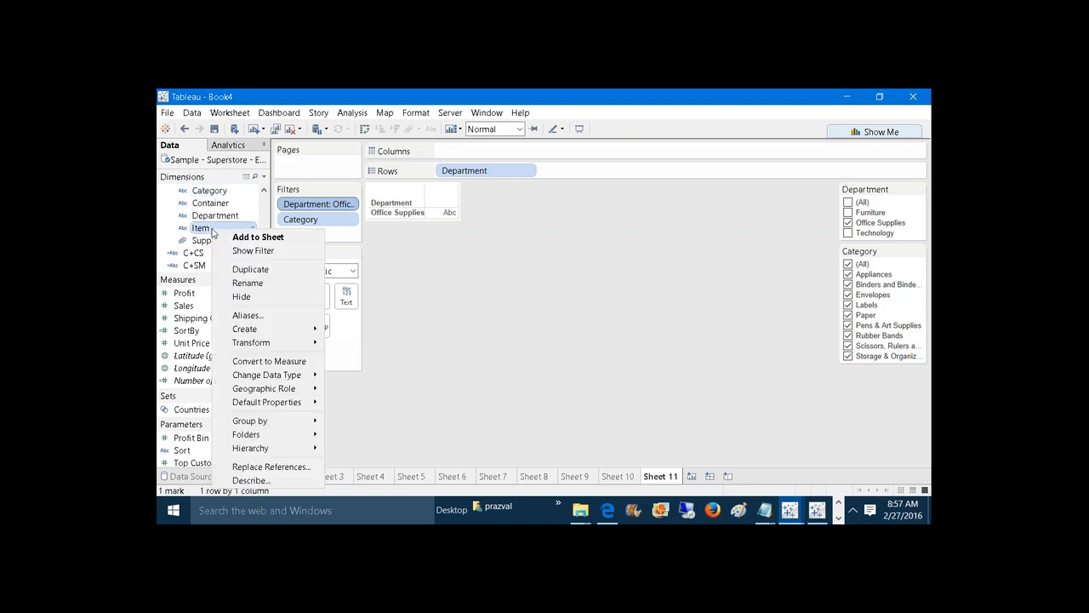
left_click(236, 254)
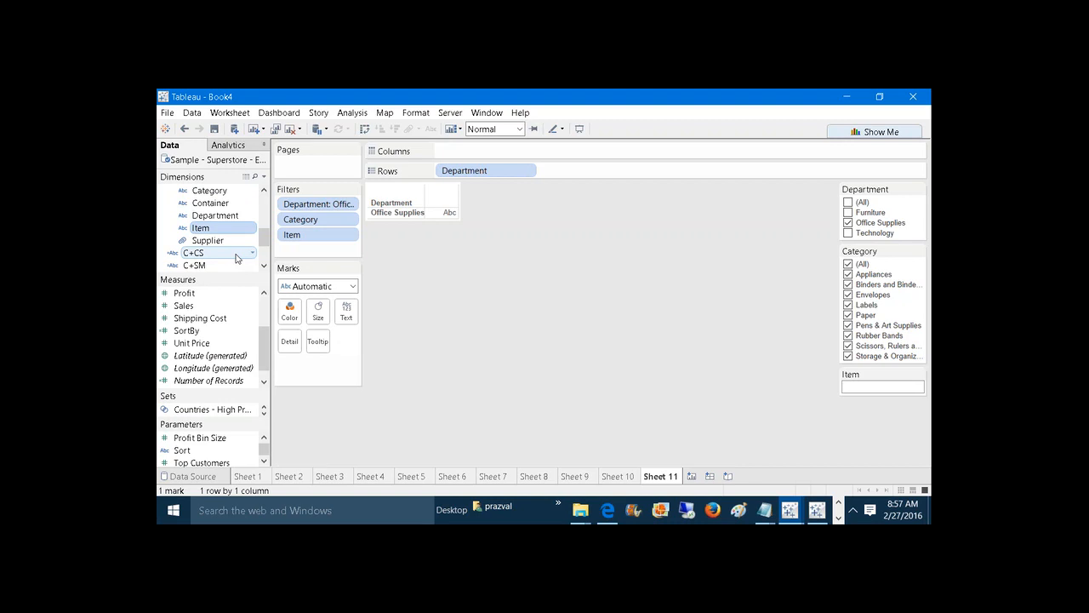
left_click(922, 375)
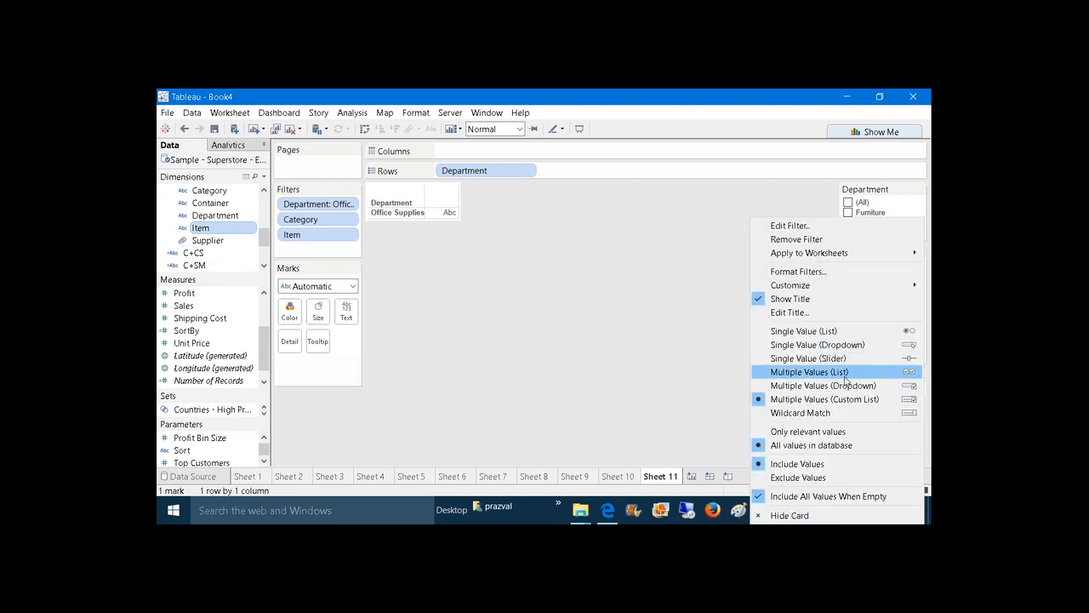
left_click(847, 376)
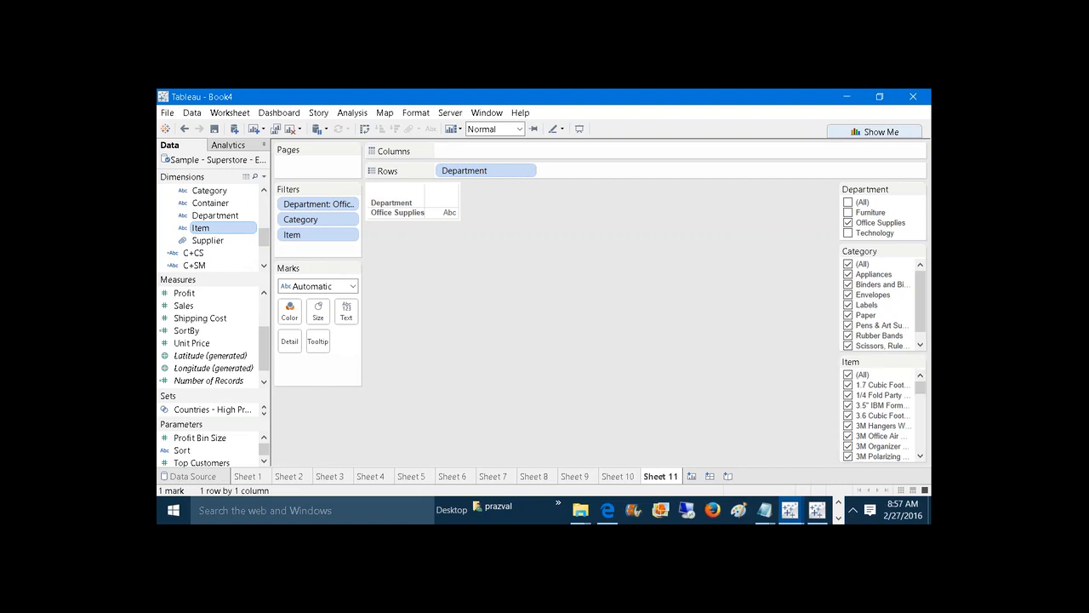
Step: Deselect Office Supplies in the Department filter and inspect the Item filter's list and value options
left_click(849, 225)
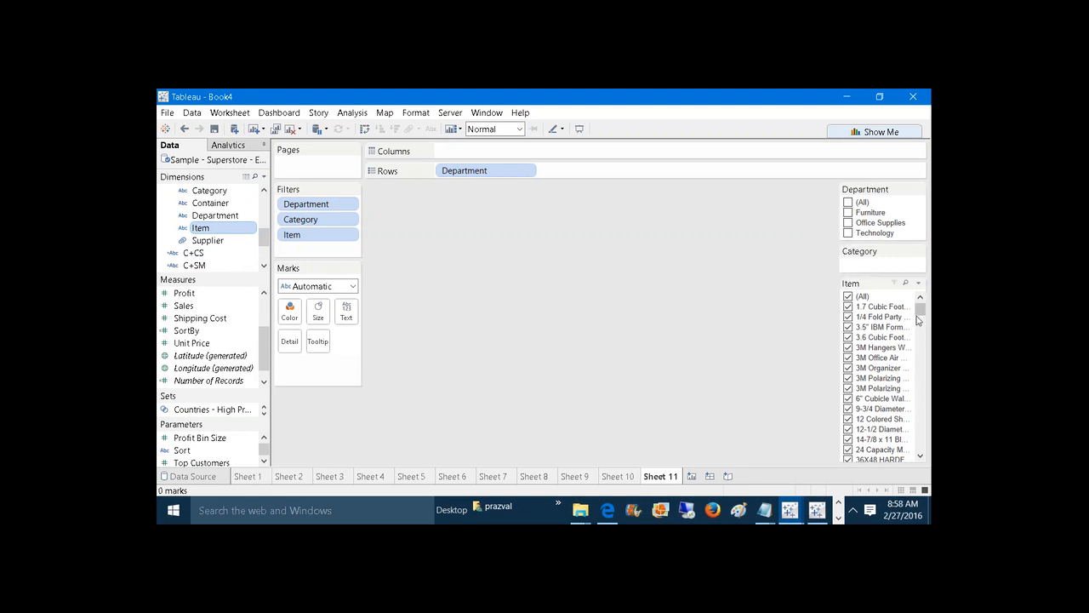
mouse_move(920, 309)
left_mouse_down()
mouse_move(925, 443)
mouse_move(916, 308)
left_mouse_up()
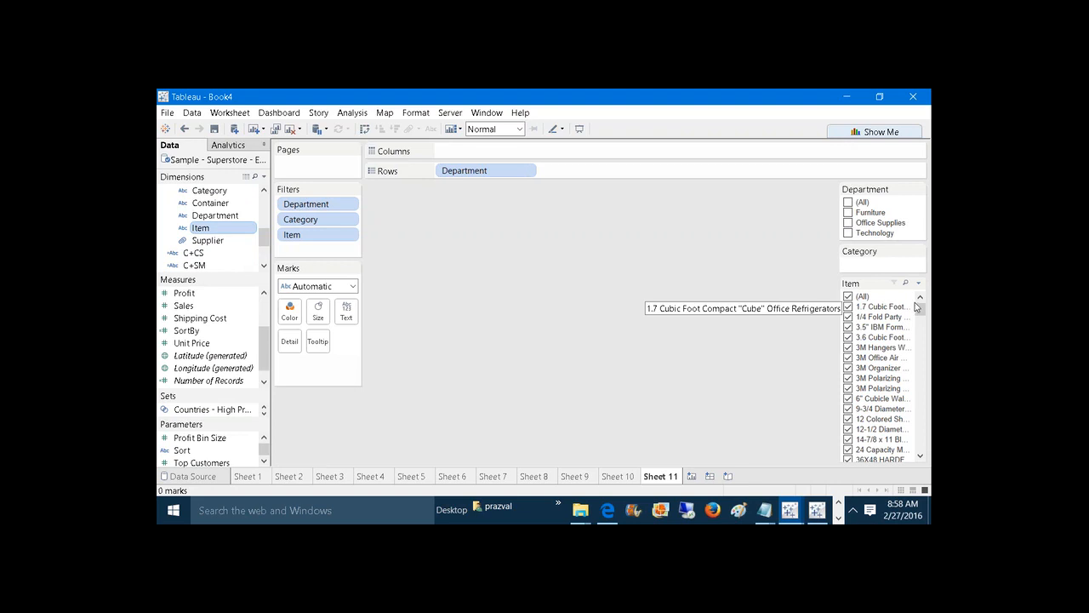
left_click(918, 282)
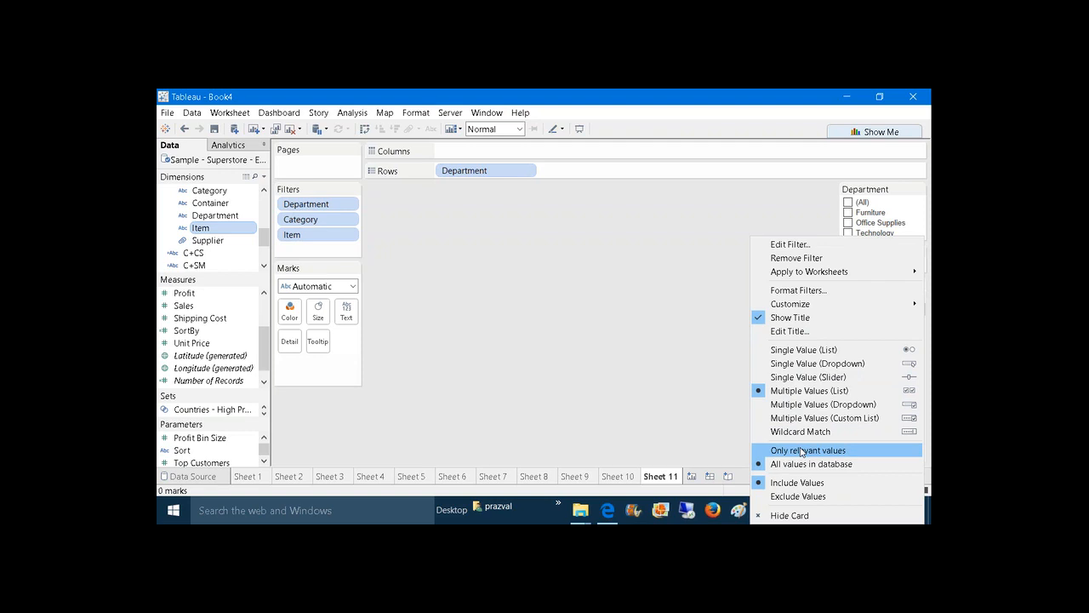
left_click(699, 384)
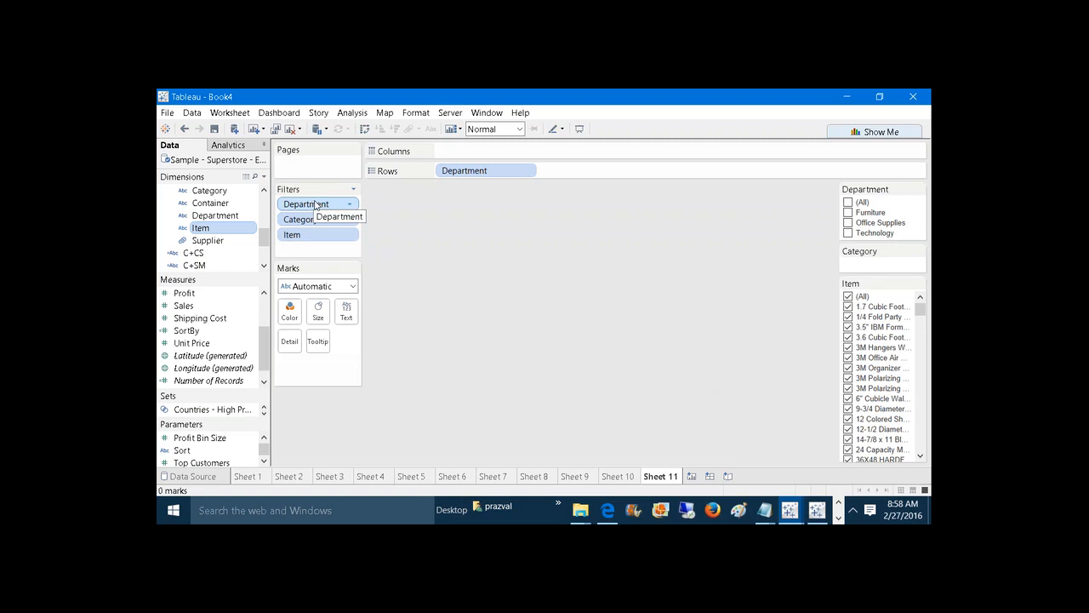
Step: Add the Department filter to context and keep it listing all values in database
right_click(317, 205)
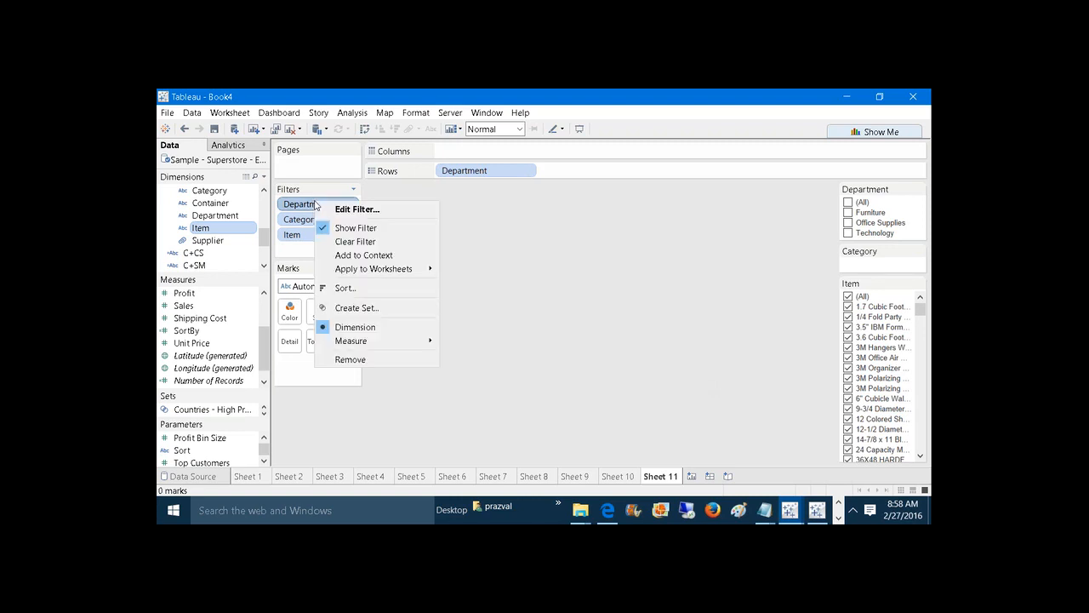
left_click(348, 255)
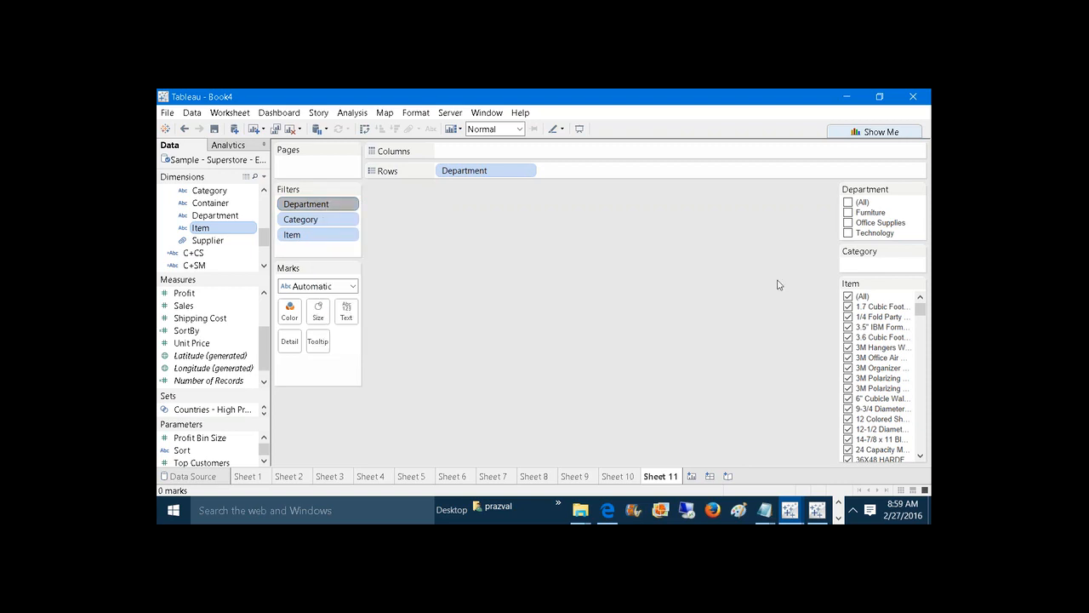
left_click(921, 192)
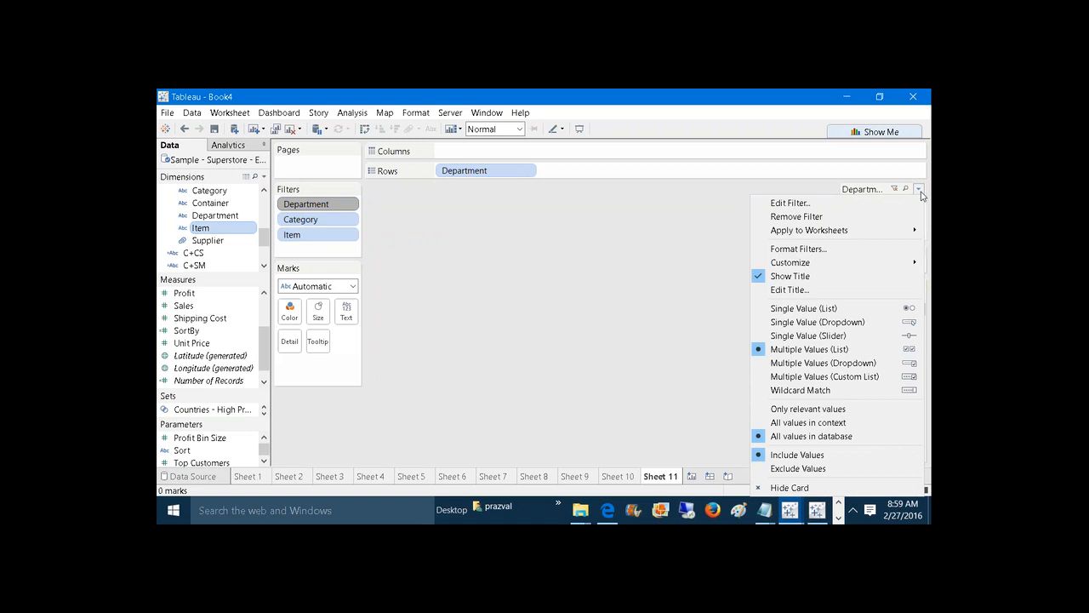
left_click(824, 436)
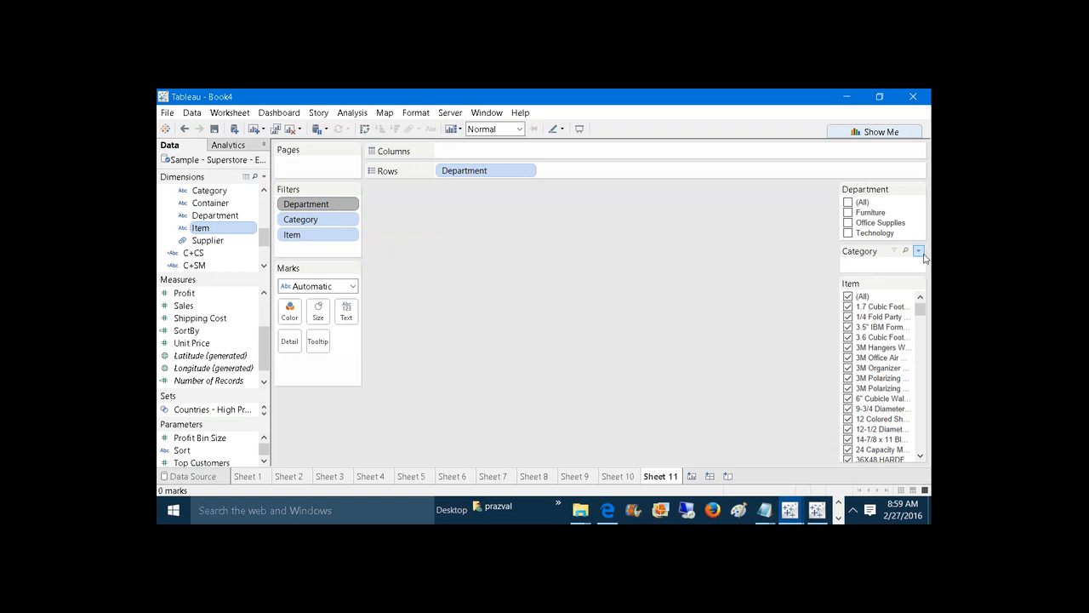
Step: Try all values in context for the Category filter, and set both Category and Item to only relevant values
left_click(919, 252)
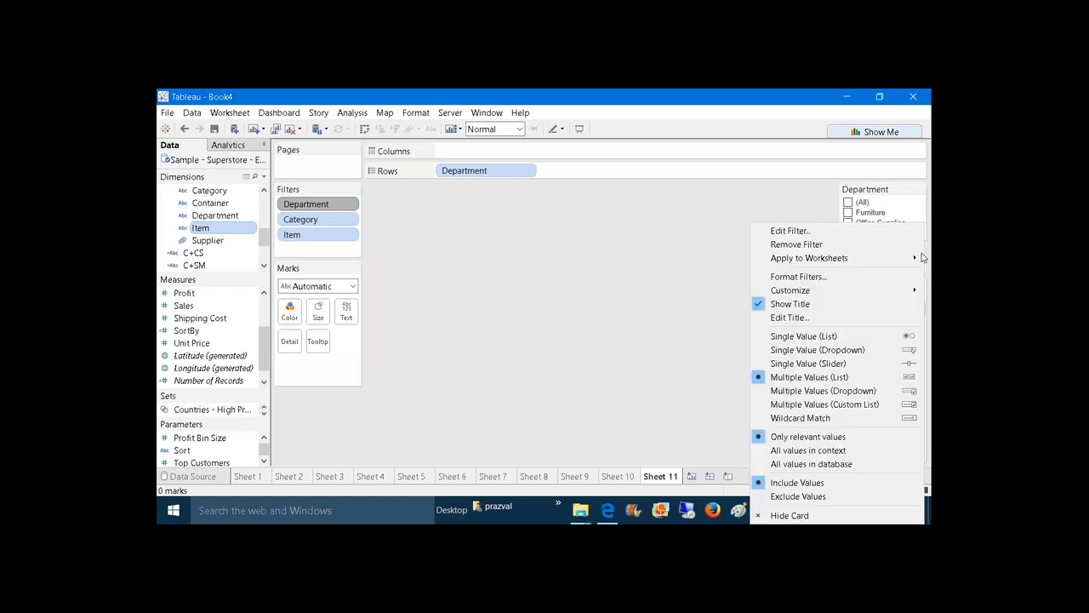
left_click(798, 451)
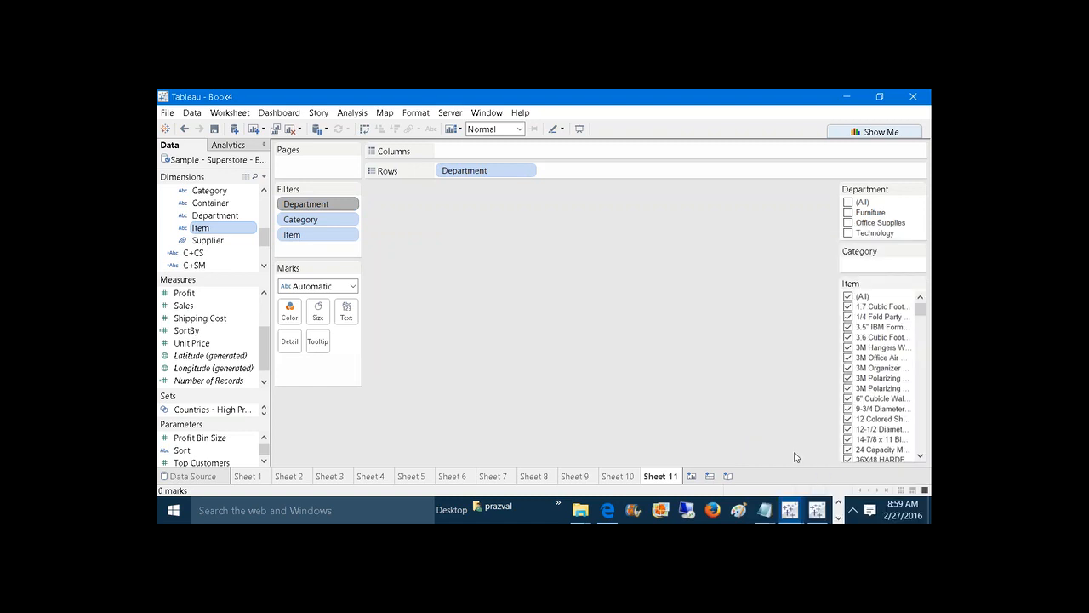
mouse_move(858, 256)
left_click(918, 253)
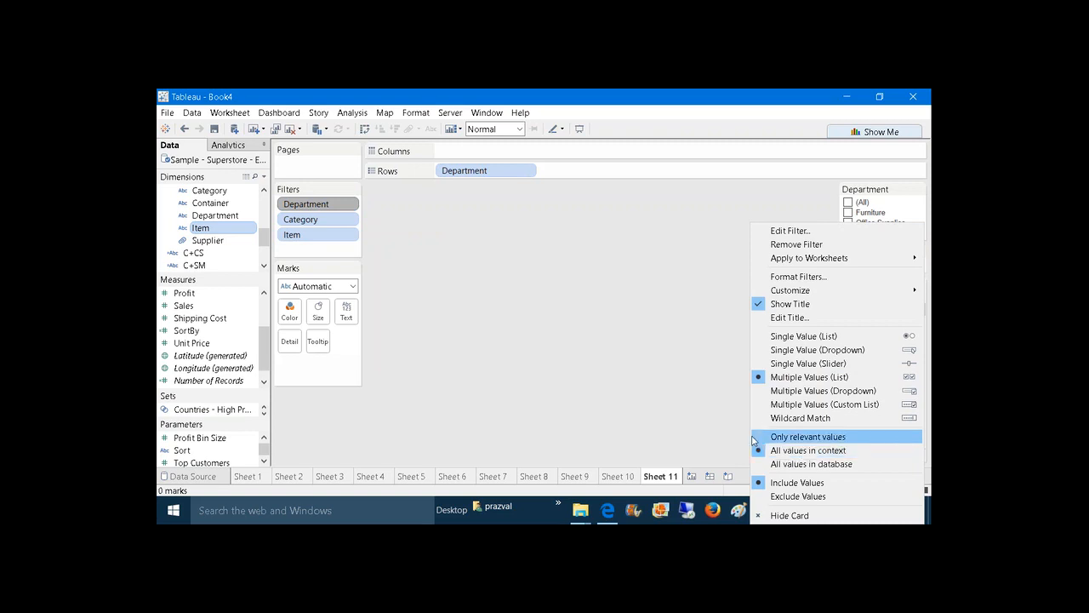
left_click(809, 437)
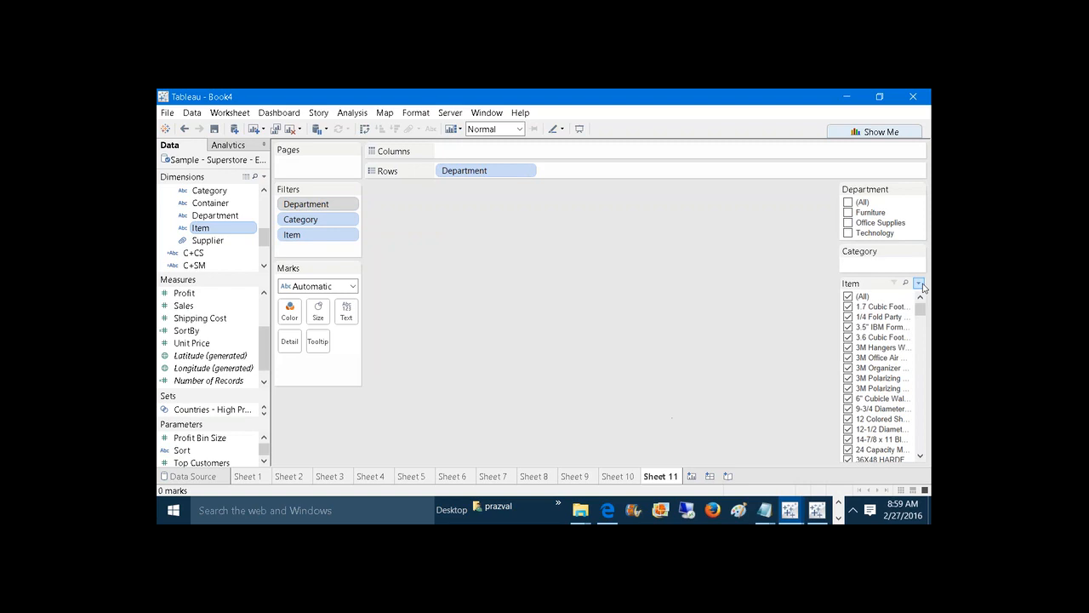
left_click(918, 283)
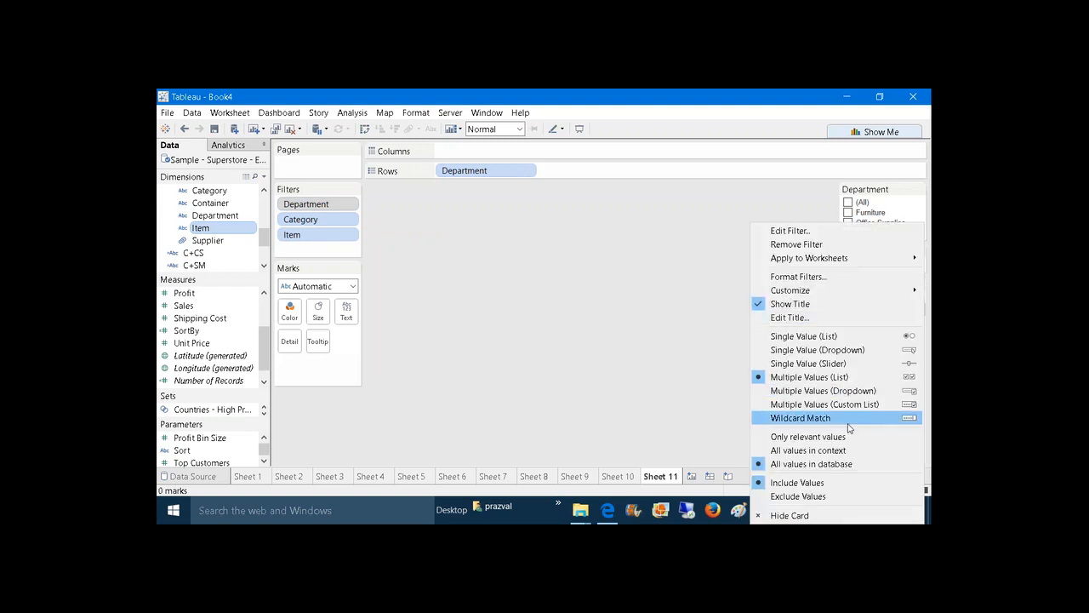
left_click(809, 437)
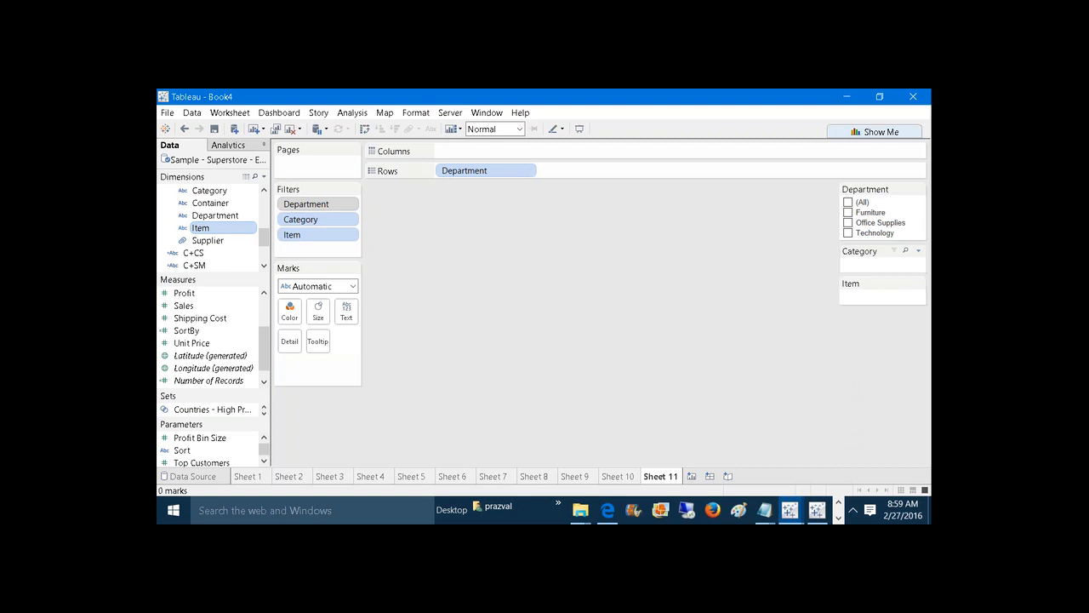
Step: Test the cascading Item list by selecting Furniture as the department and Bookcases as the only category
left_click(848, 213)
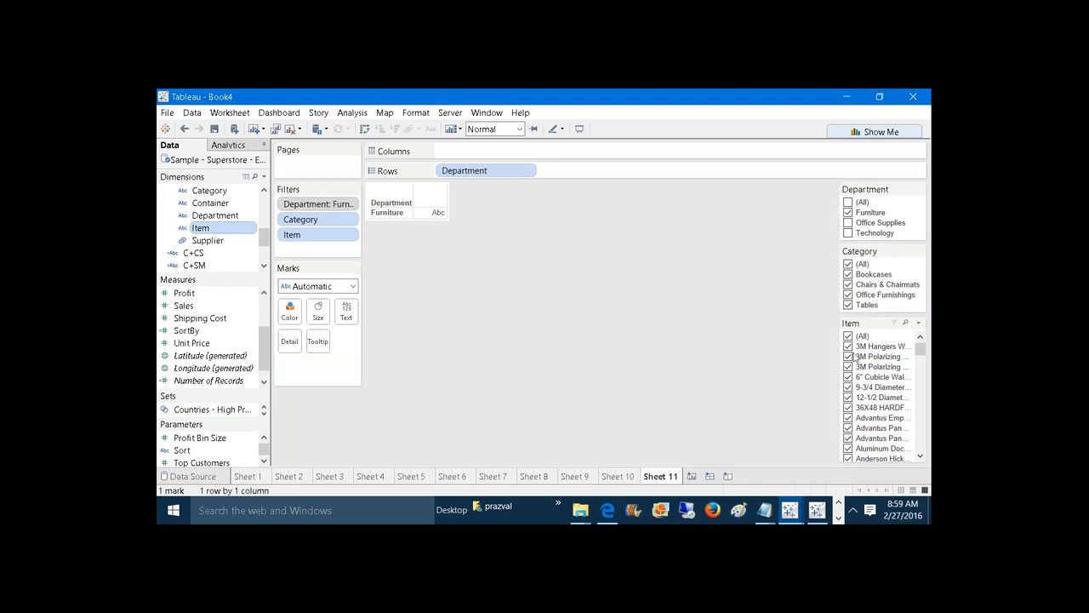
left_click(848, 264)
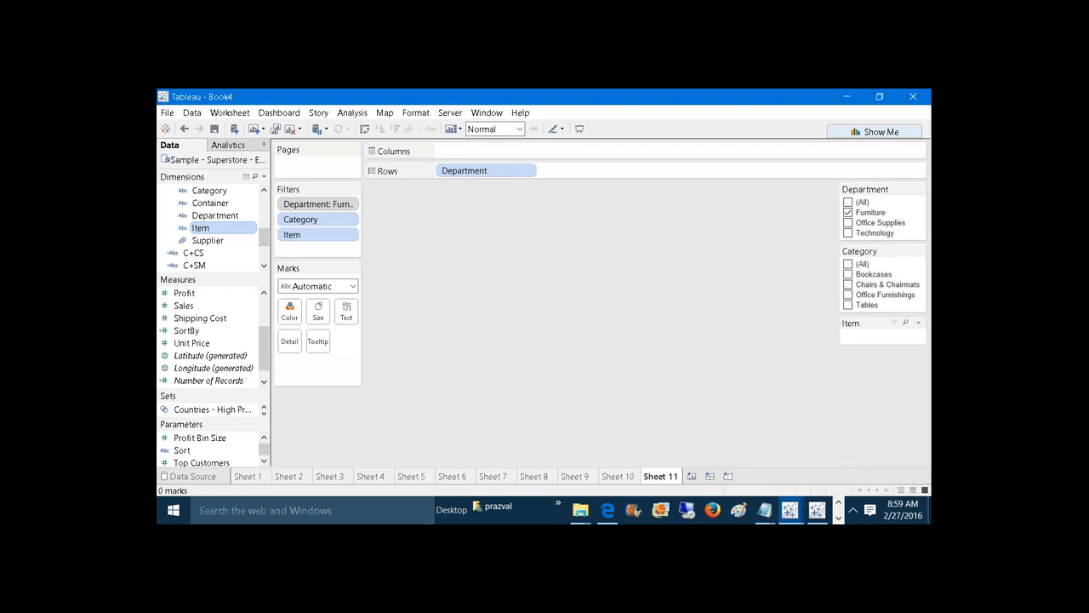
left_click(849, 275)
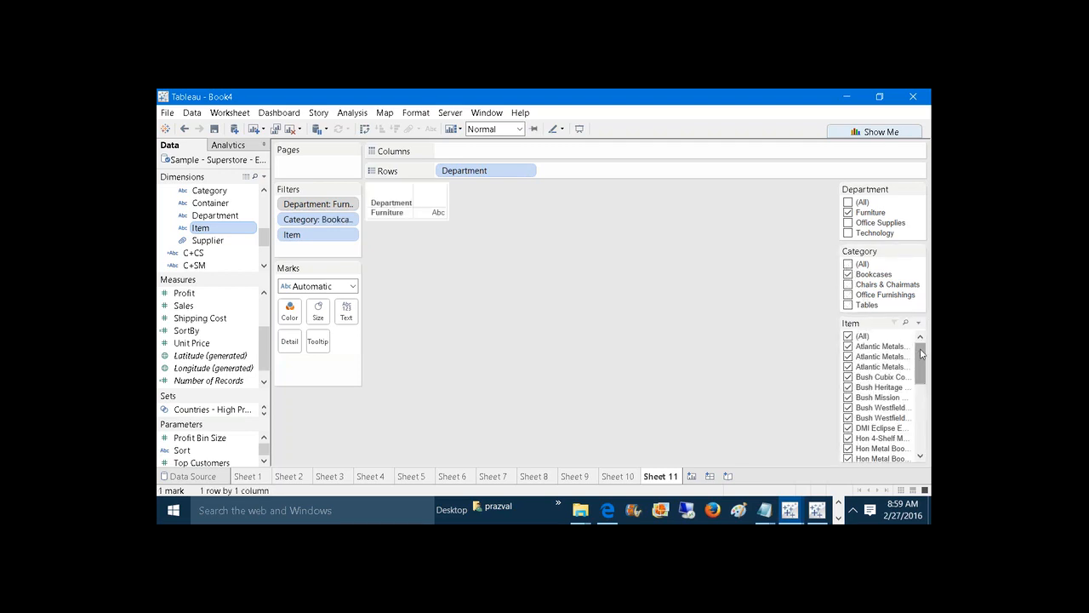
mouse_move(923, 355)
left_mouse_down()
mouse_move(919, 398)
mouse_move(921, 352)
left_mouse_up()
Step: Show a filter for the Customer Name dimension and display it as a multiple values list
left_click_drag(267, 236, 267, 199)
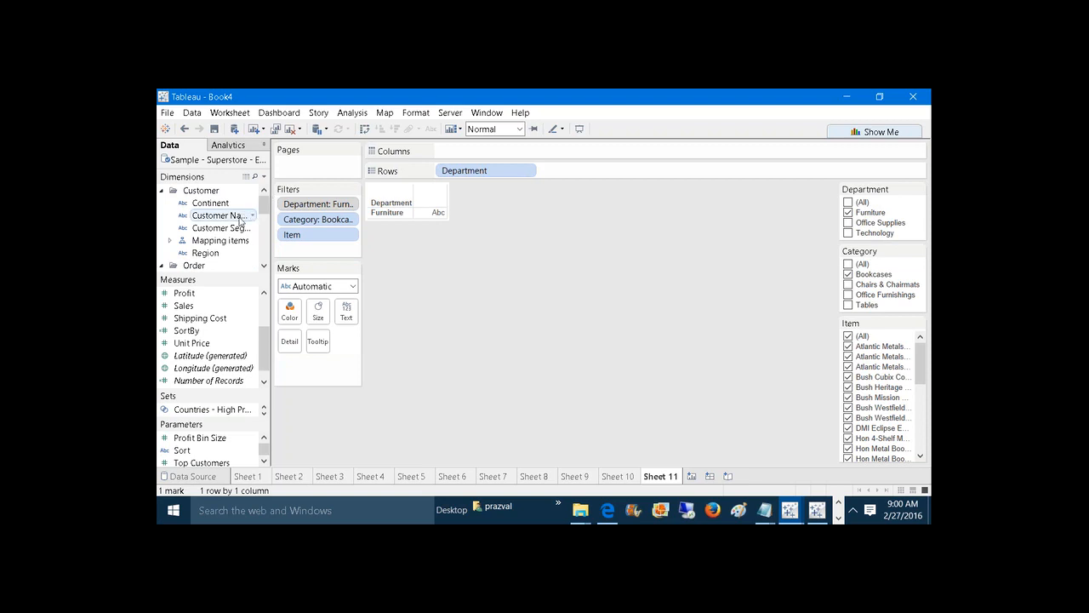
right_click(240, 218)
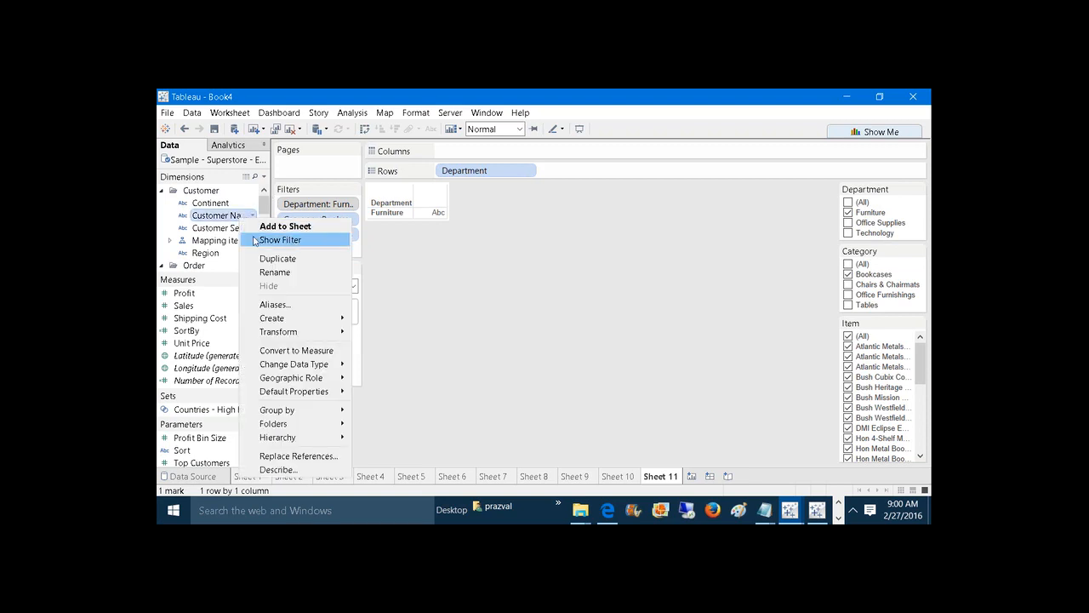
left_click(253, 240)
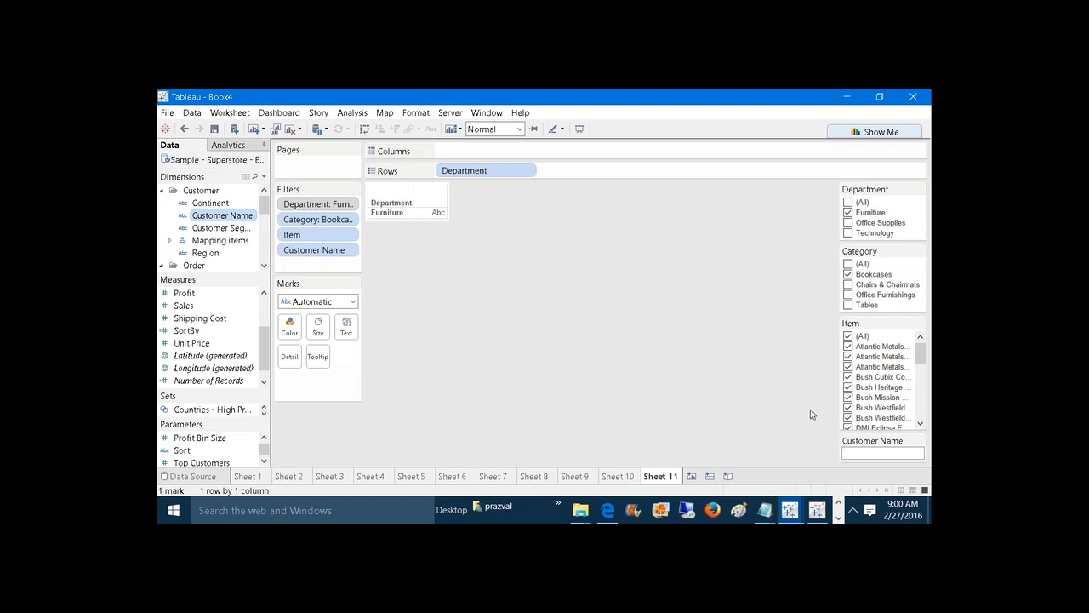
left_click(918, 440)
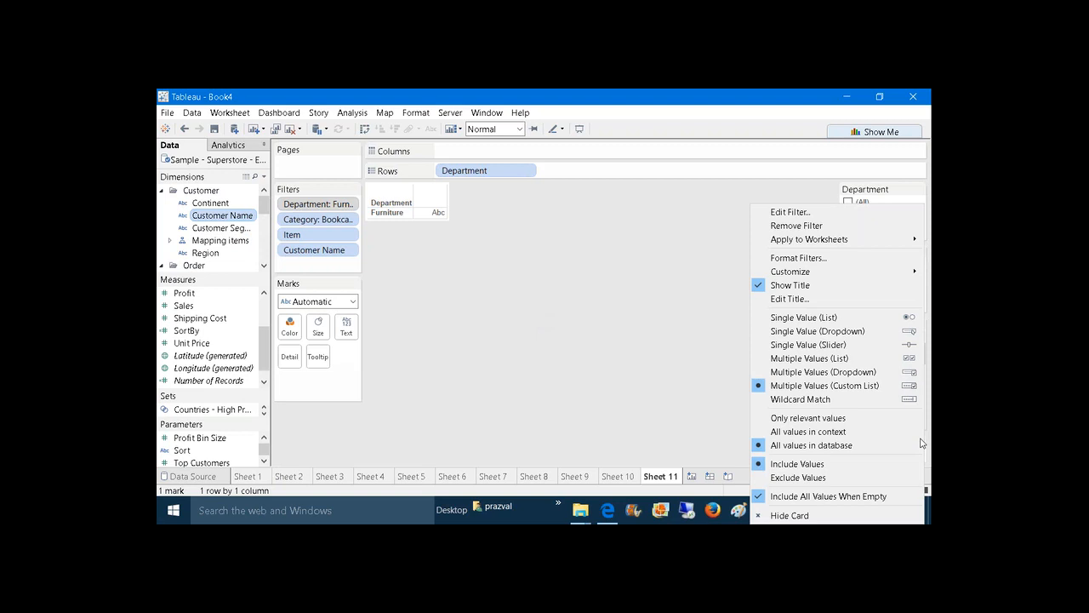
left_click(837, 358)
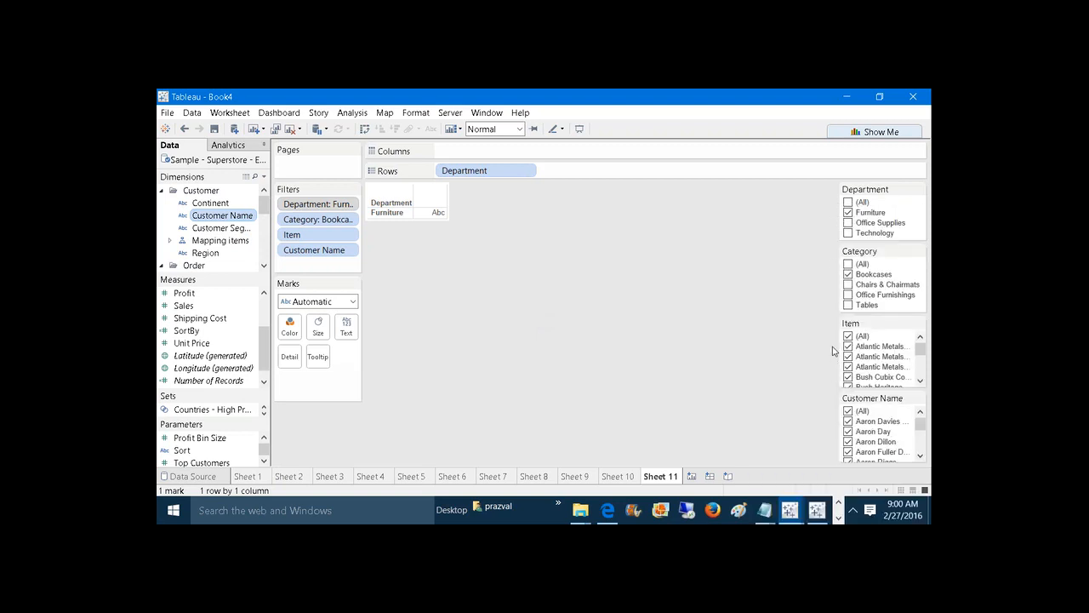
Step: Deselect Furniture in the Department filter and add the Category filter to context
left_click(848, 213)
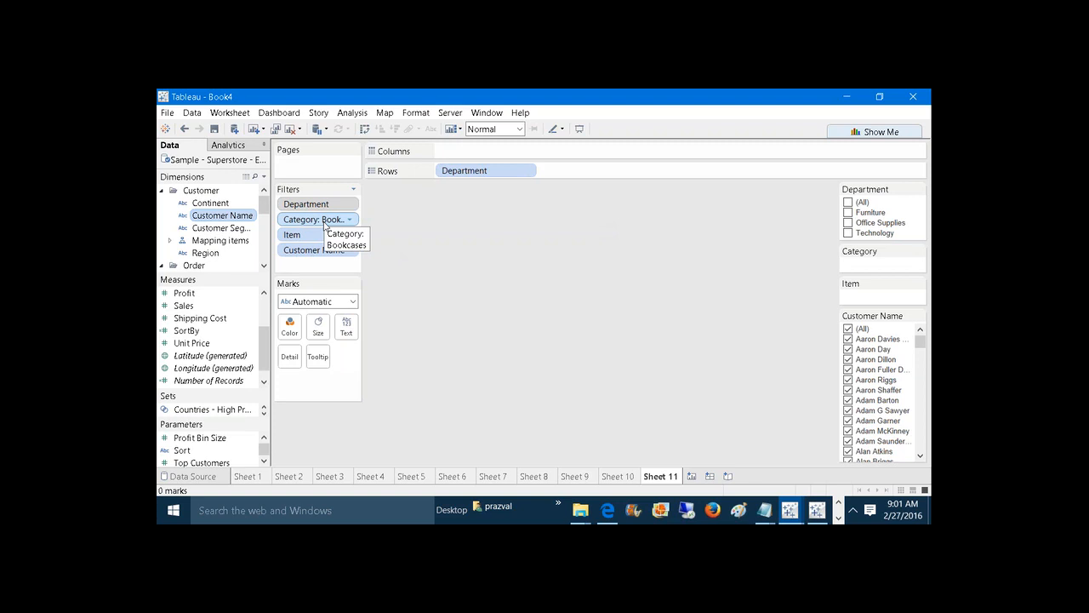
right_click(324, 226)
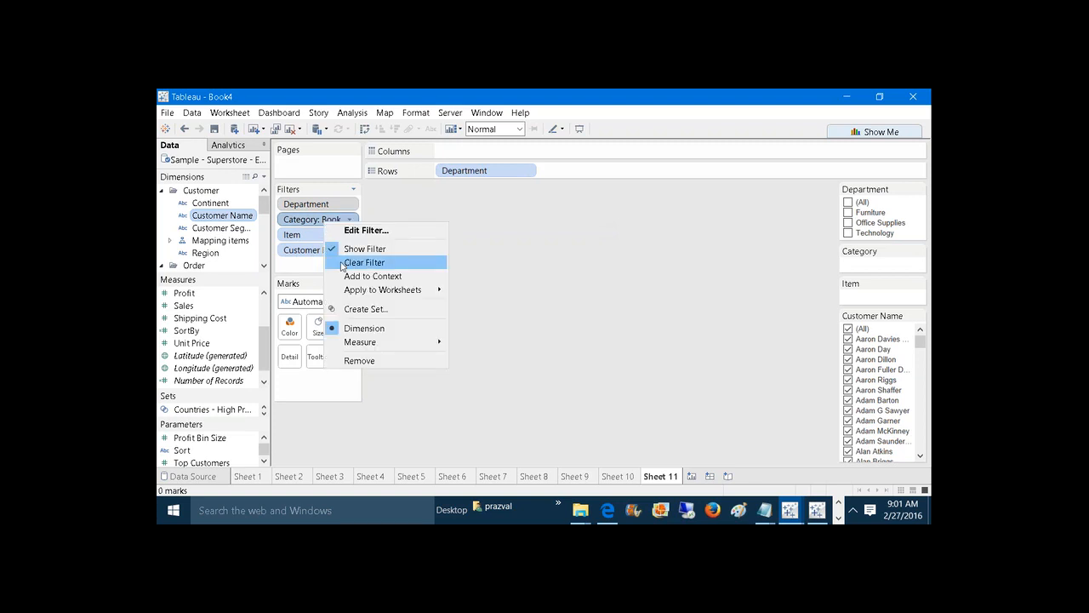
left_click(366, 276)
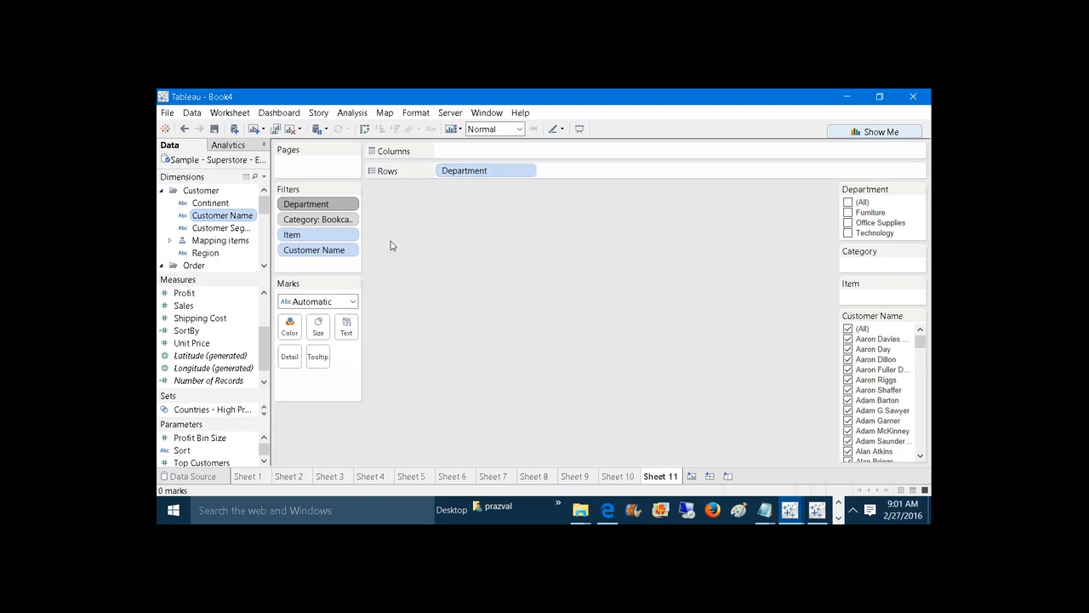
left_click(338, 223)
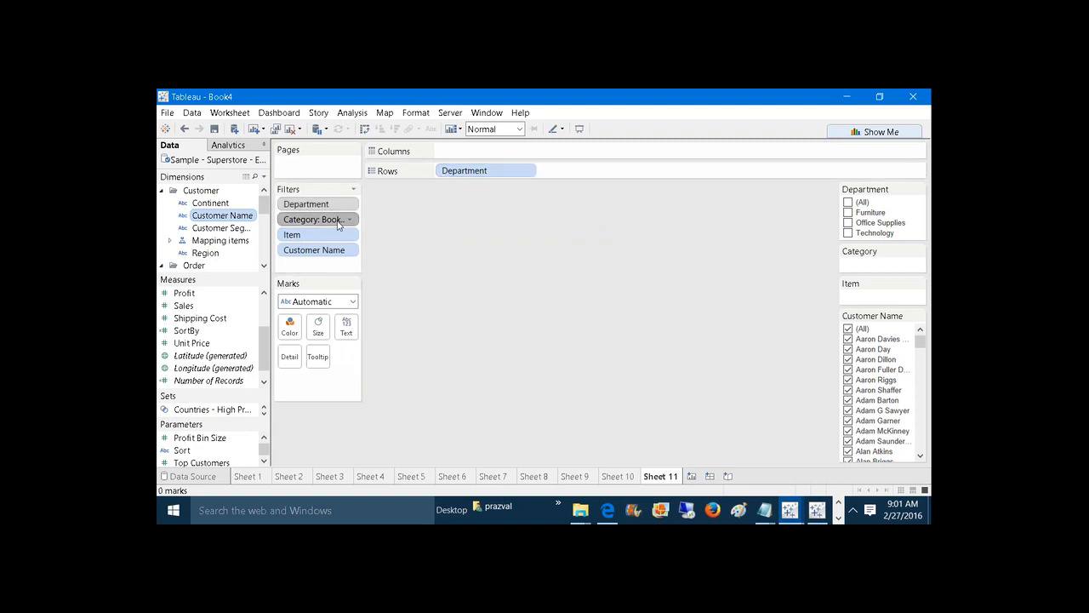
left_click(326, 209)
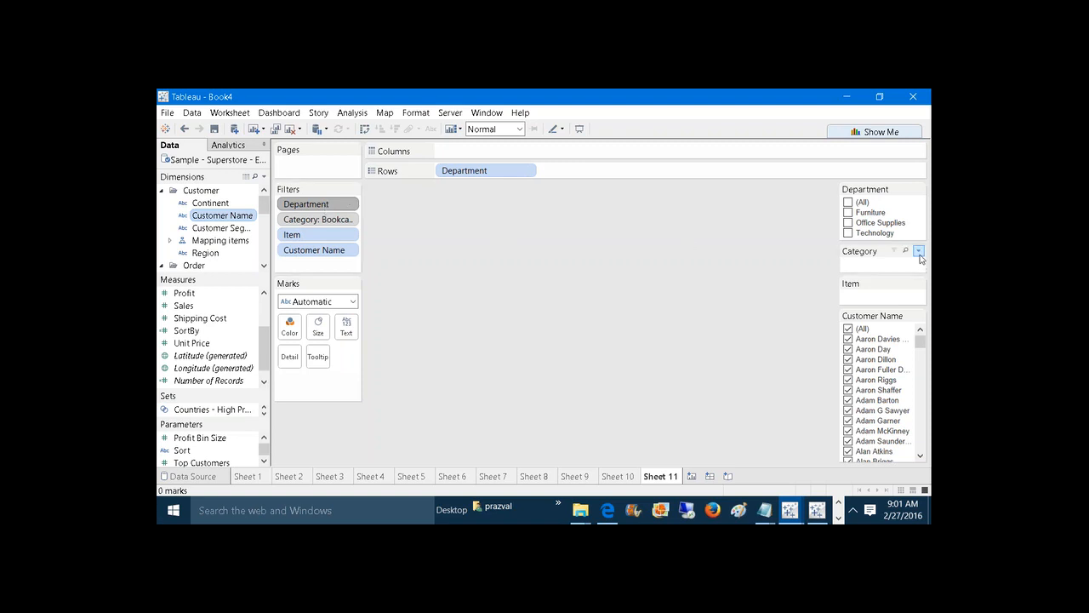
Step: Set the Category filter to show only relevant values and reopen its options to check the setting
left_click(919, 252)
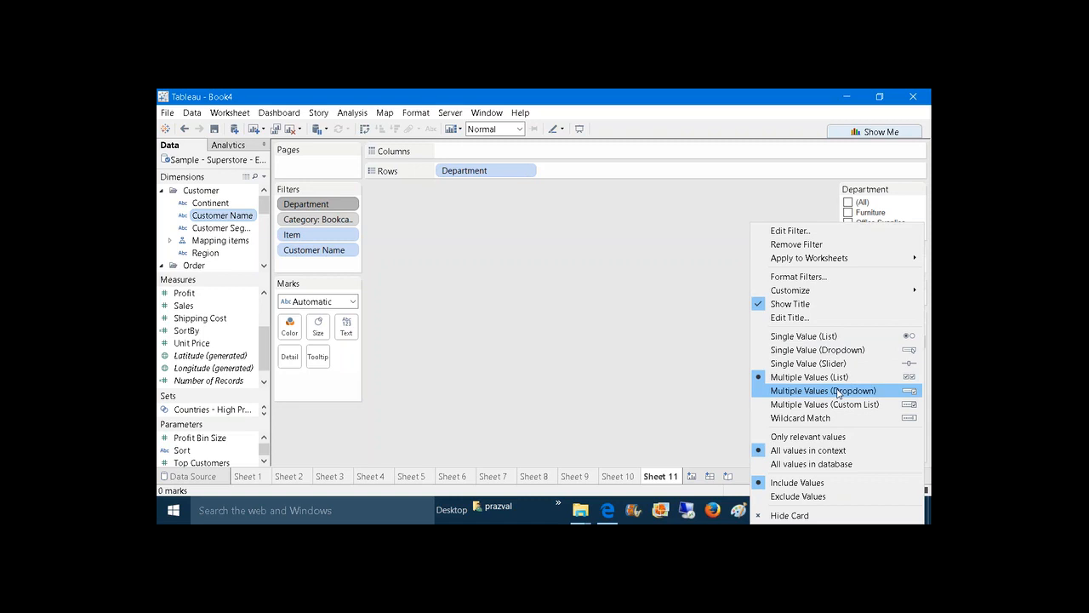
left_click(807, 432)
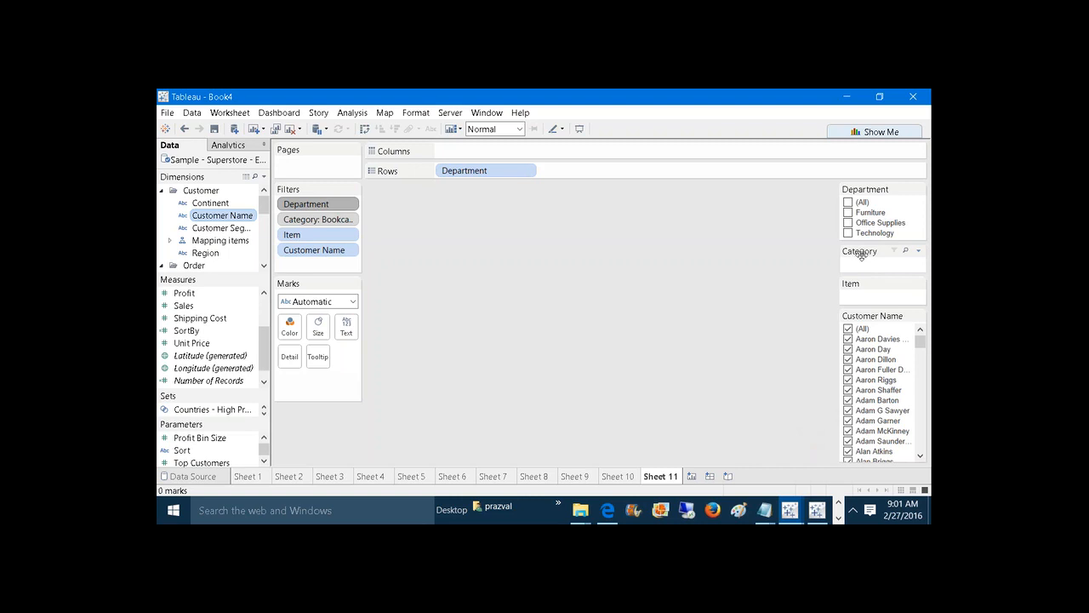
left_click(919, 252)
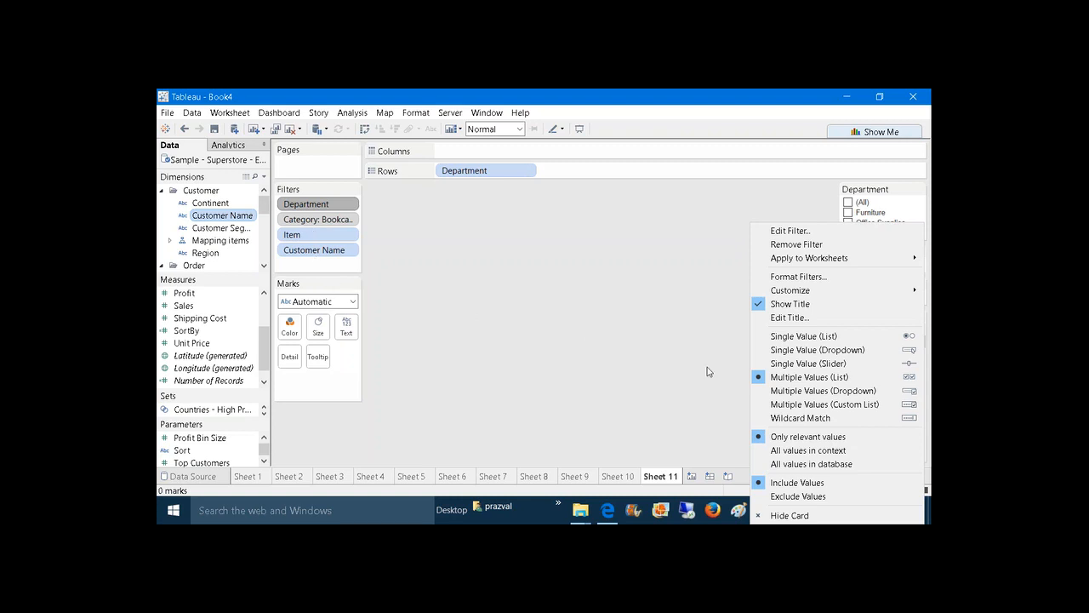
Step: Review the value settings of the Category and Item filters and set the Customer Name filter to show only relevant values
left_click(778, 437)
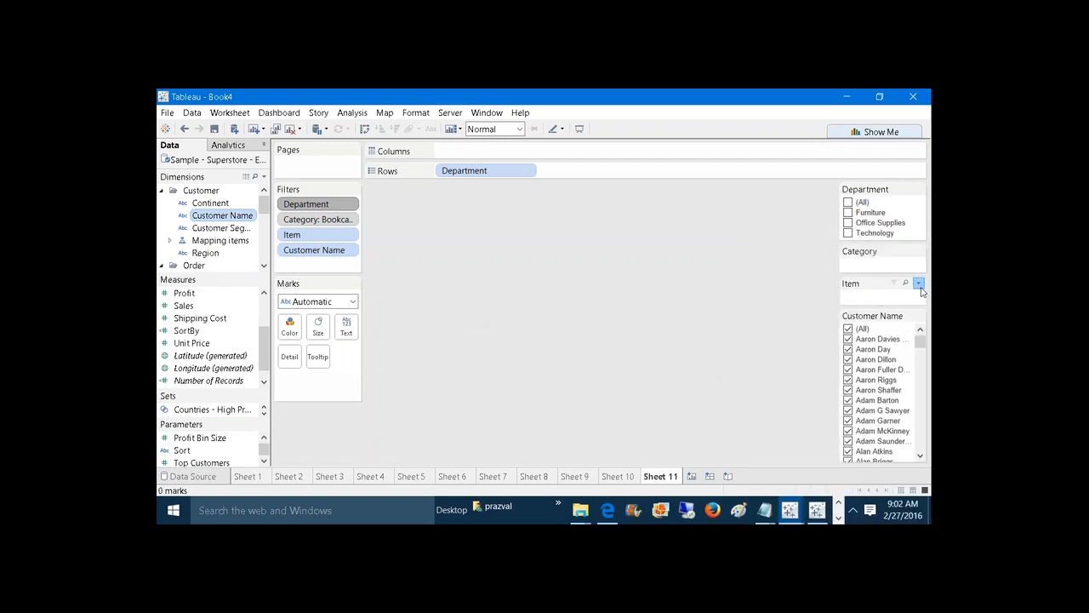
left_click(919, 284)
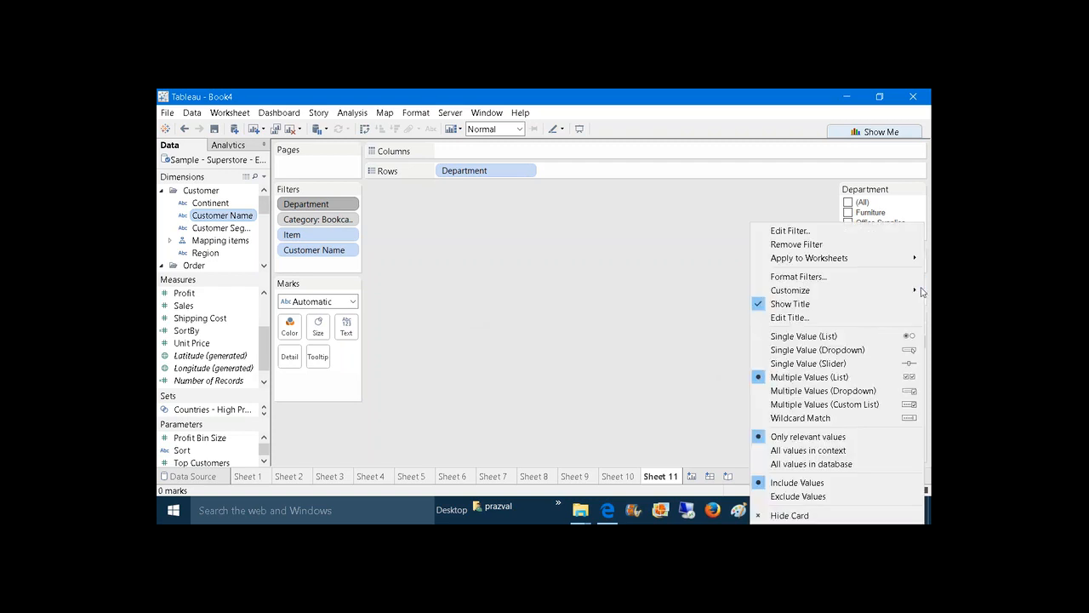
left_click(859, 451)
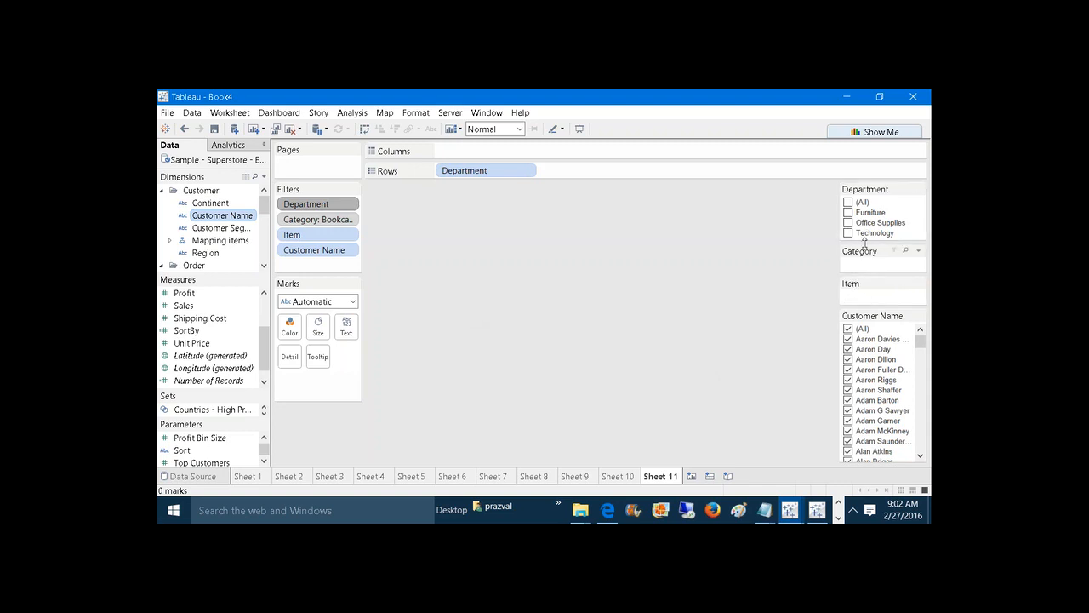
left_click(917, 316)
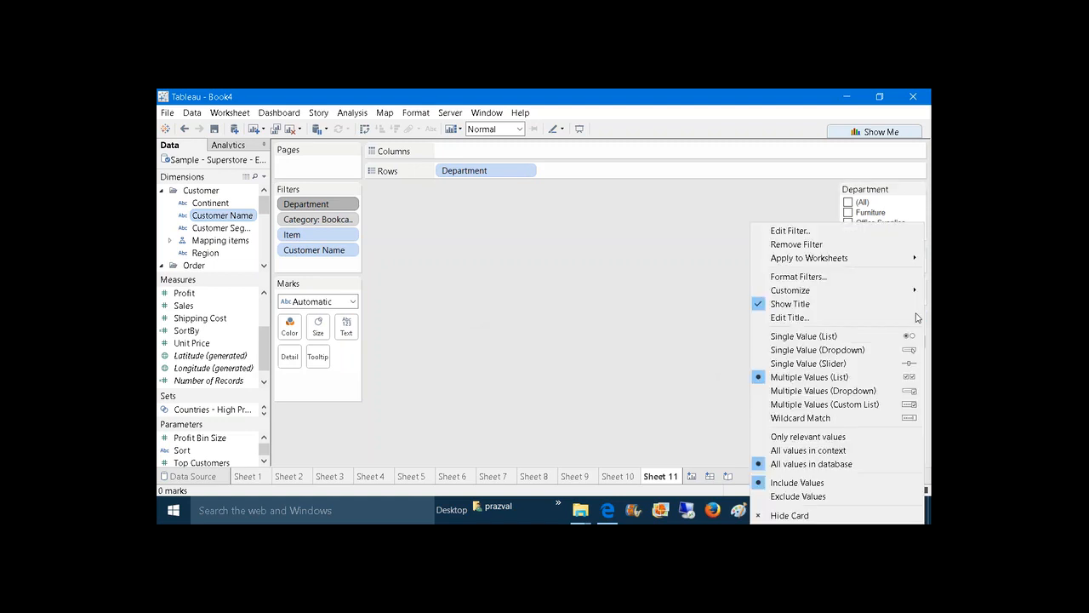
left_click(827, 437)
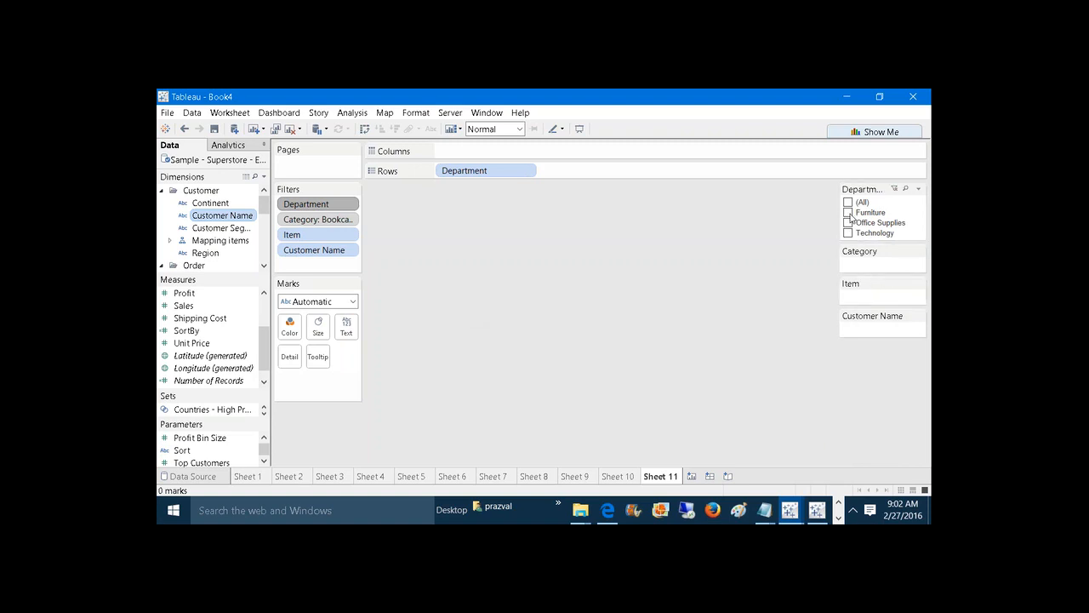
Step: Test the cascade by selecting Furniture, replacing Bookcases with Chairs & Chairmats, and selecting the Bevis Steel item to review its customers
left_click(849, 212)
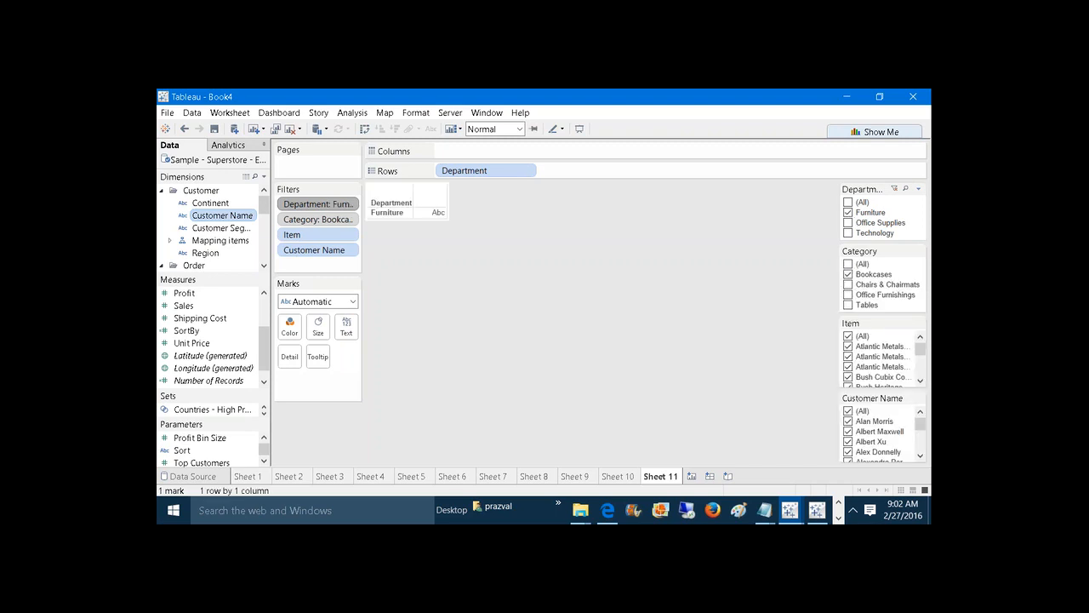
left_click(849, 275)
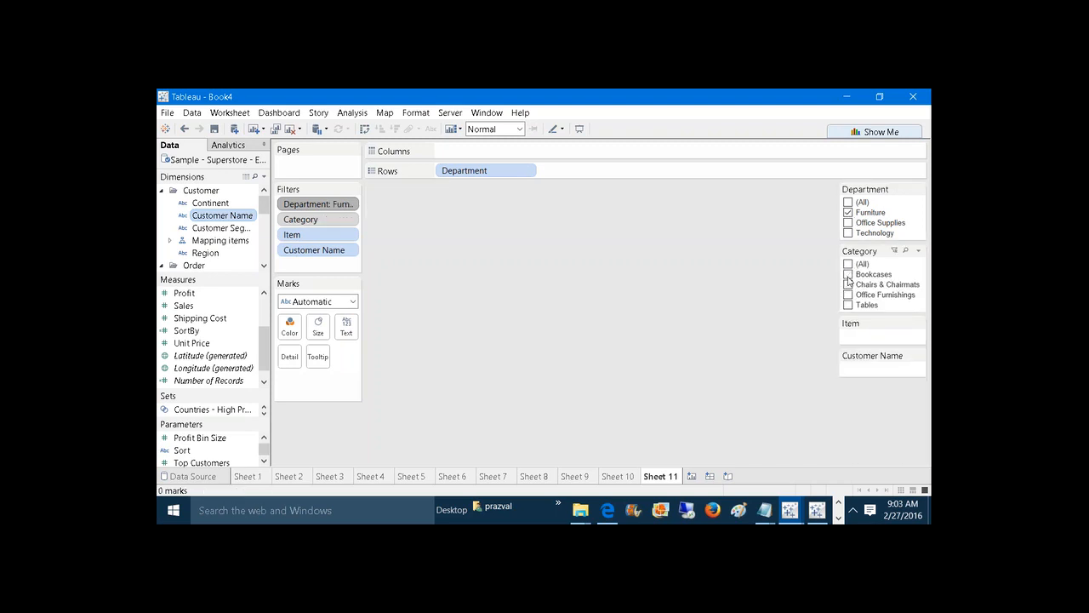
left_click(848, 285)
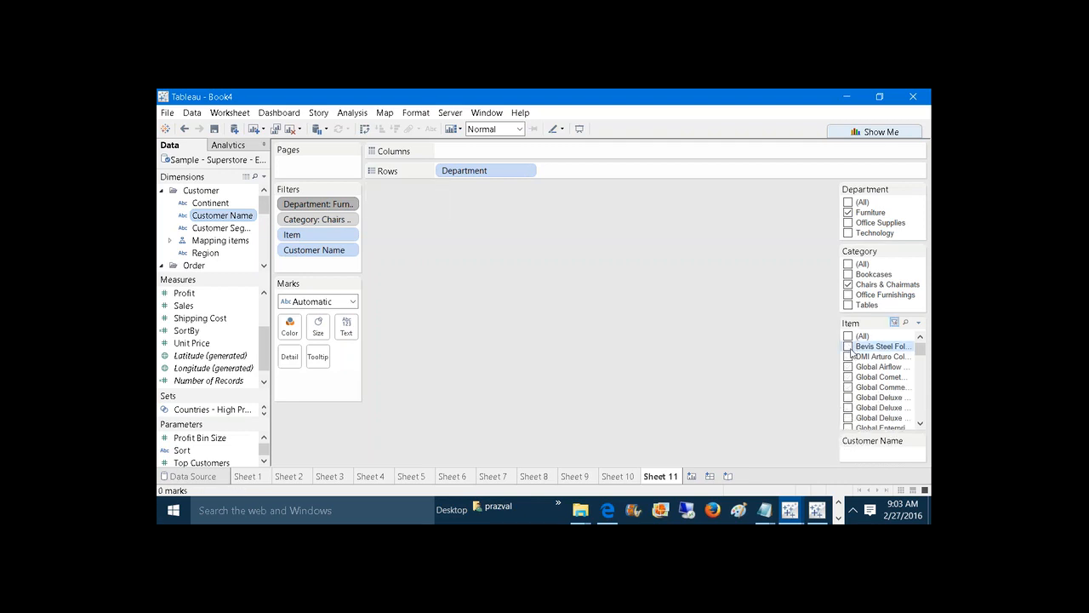
left_click(847, 346)
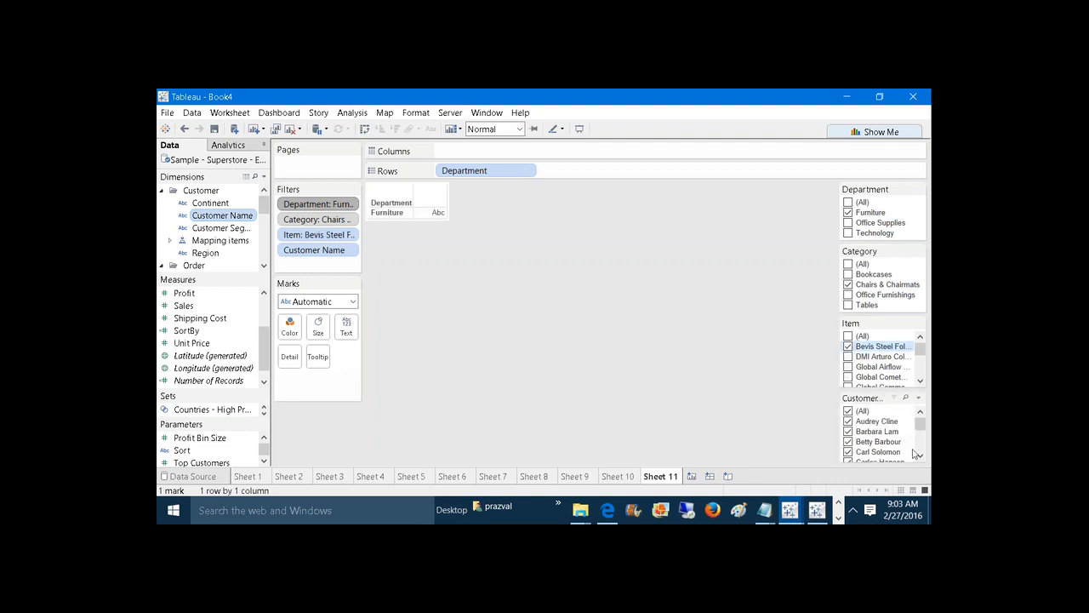
mouse_move(918, 425)
left_mouse_down()
mouse_move(931, 448)
mouse_move(931, 414)
left_mouse_up()
Step: Start a new parameter named Dept and set its data type to String
left_click_drag(225, 421, 217, 333)
right_click(180, 406)
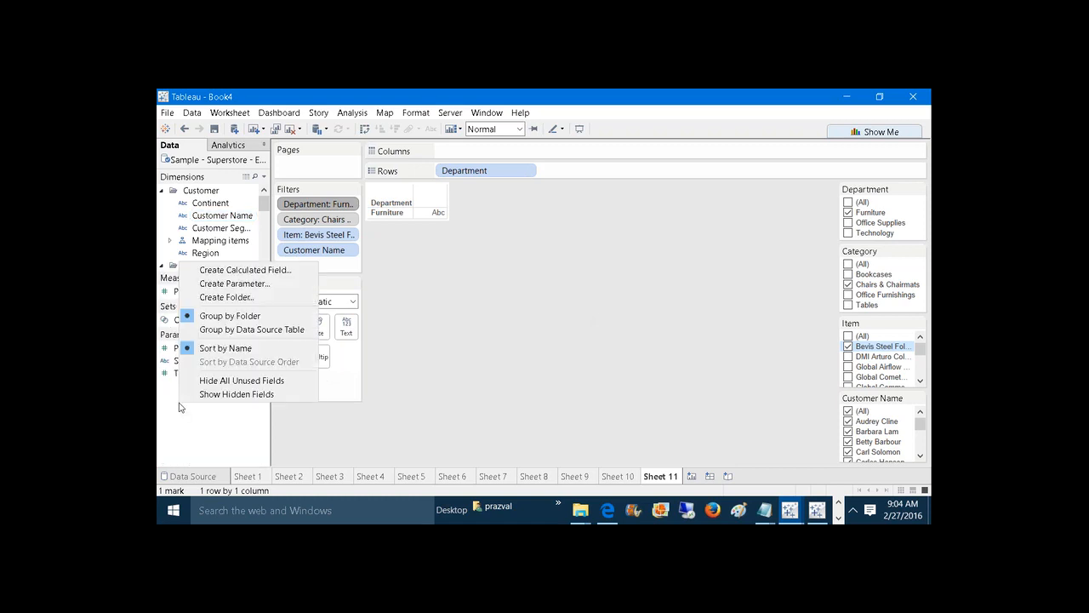
left_click(218, 285)
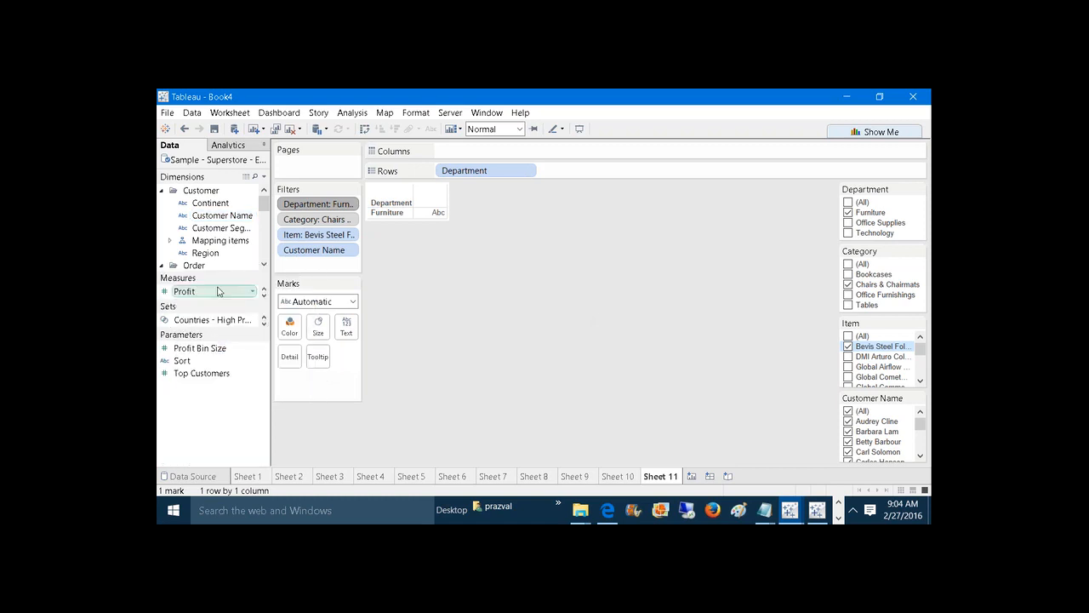
type("D")
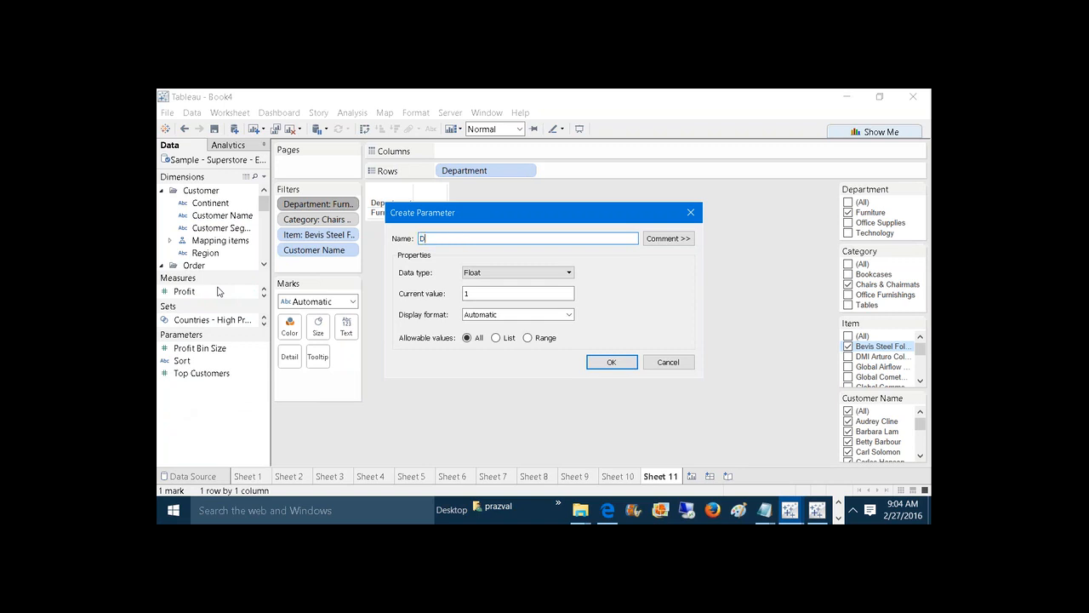
type("ept")
left_click(473, 273)
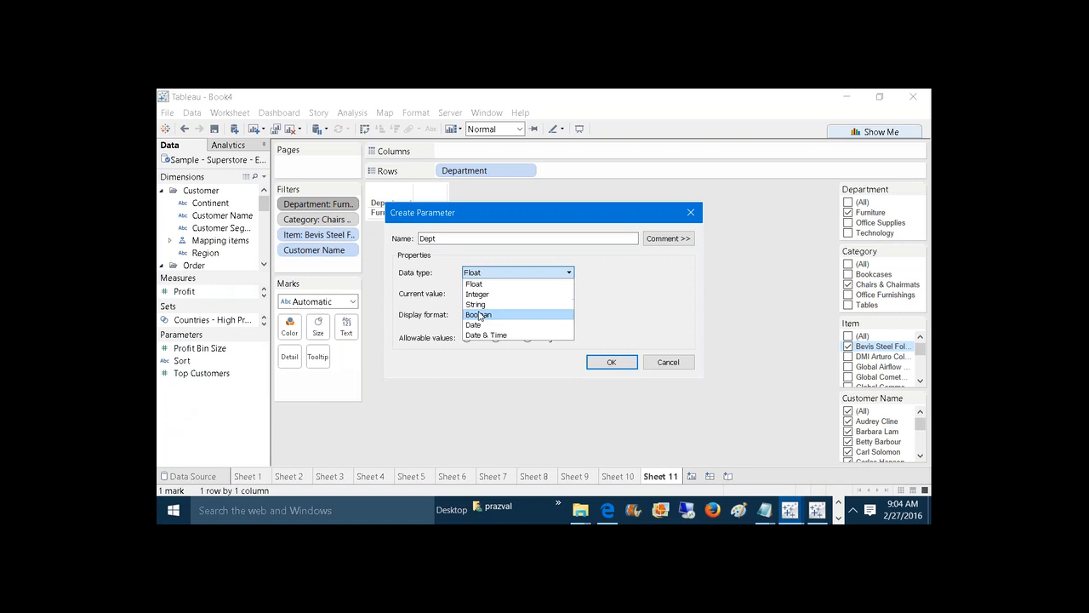
left_click(478, 314)
left_click(483, 276)
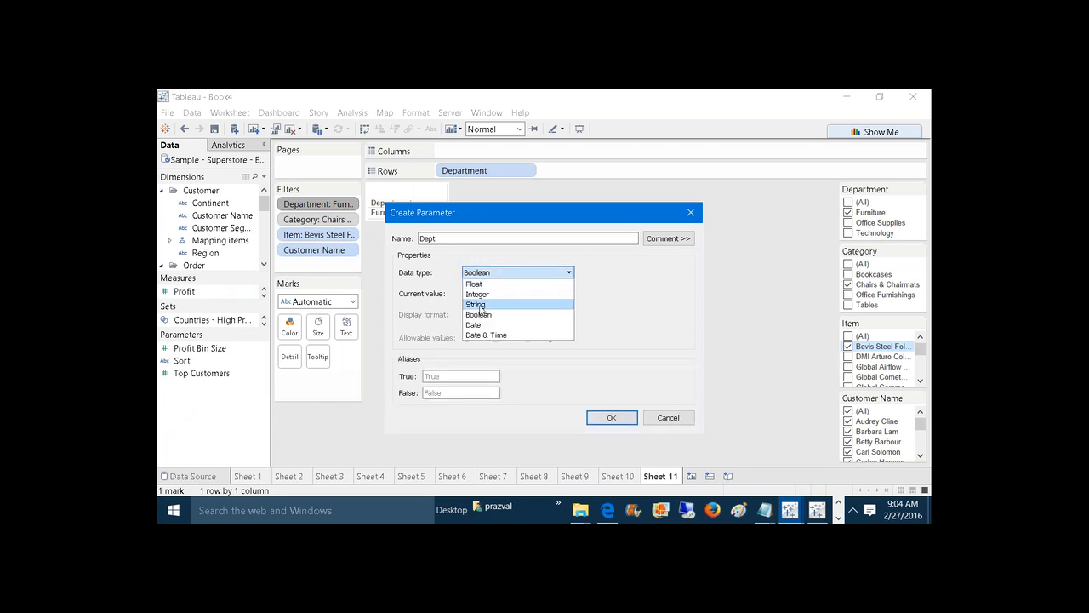
left_click(475, 304)
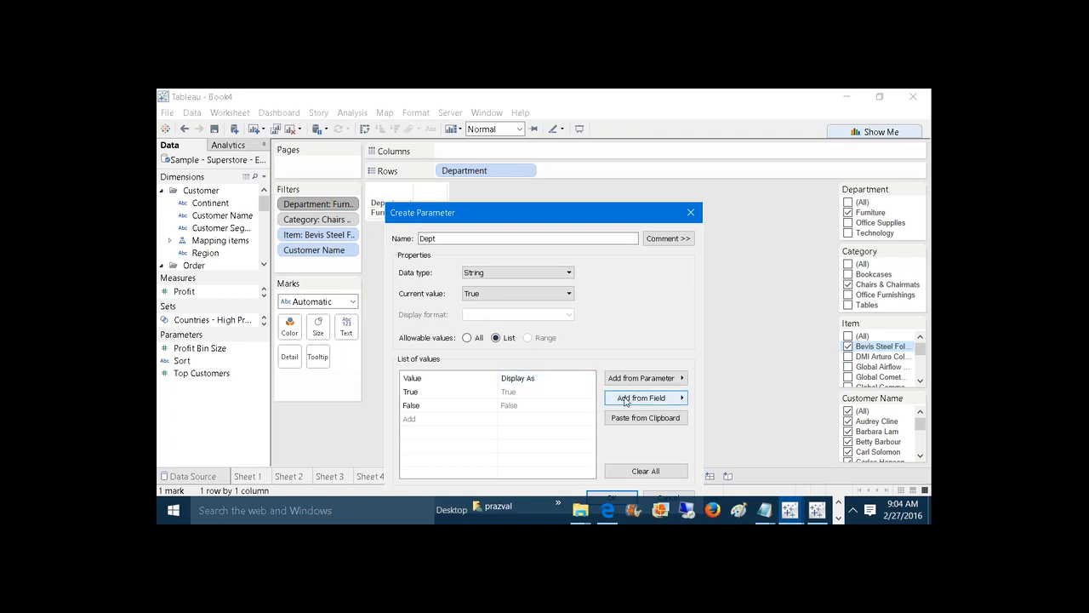
Step: Replace the True and False entries in the parameter's value list with the Department field's values and create the parameter
left_click(589, 393)
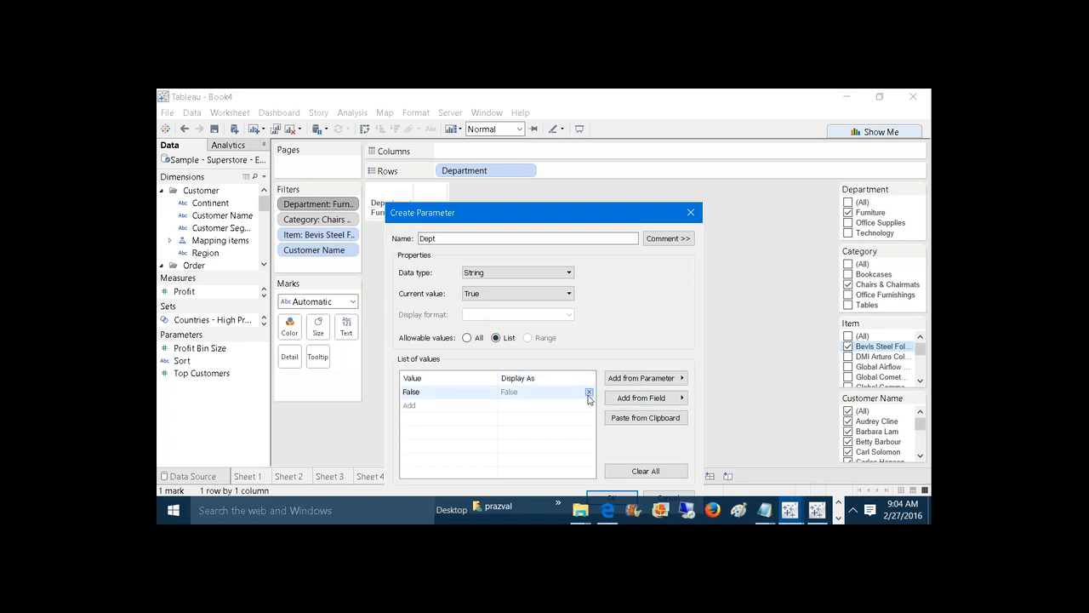
left_click(589, 393)
left_click(683, 399)
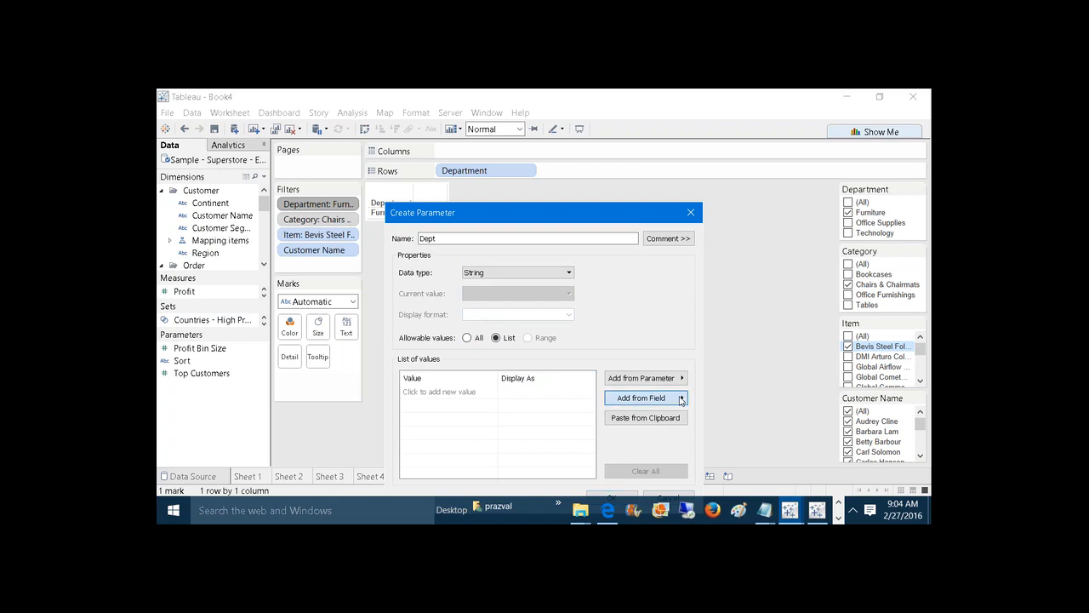
left_click(724, 394)
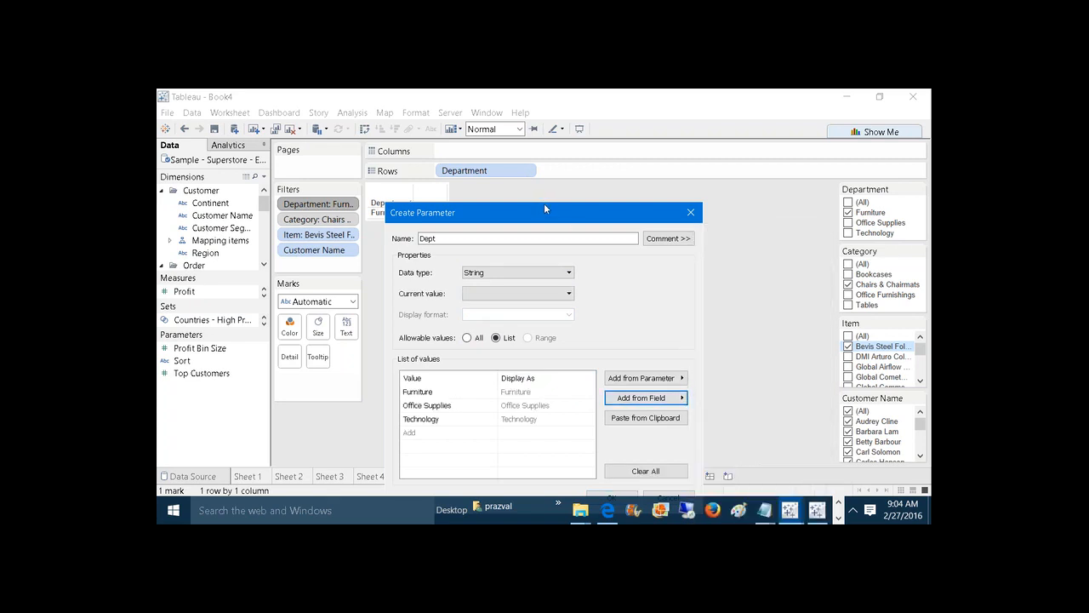
left_click_drag(545, 212, 521, 136)
left_click(584, 422)
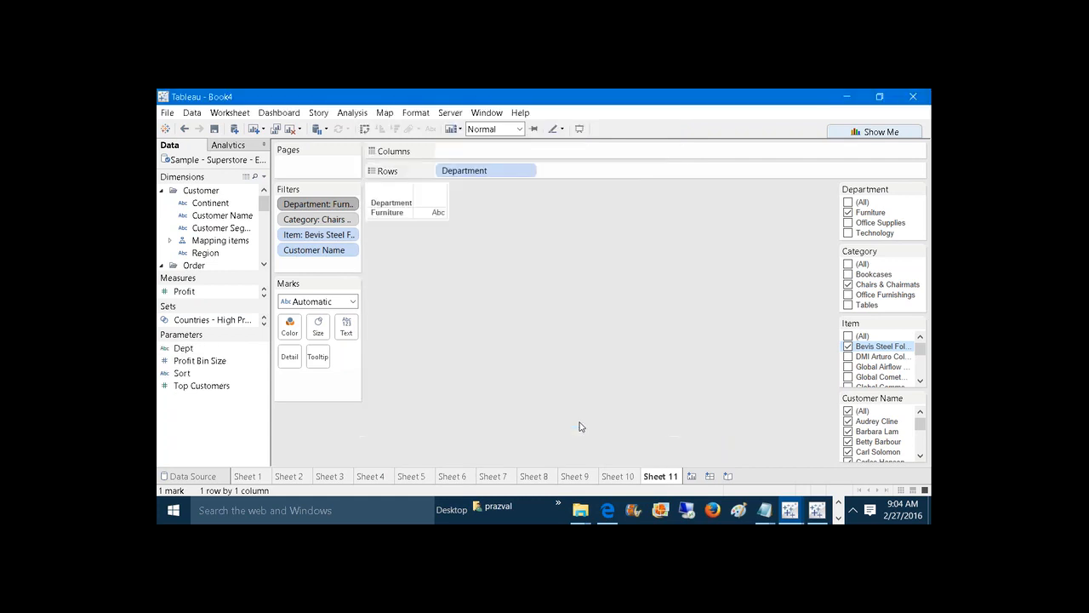
Step: Add a data source filter on the Department field
right_click(177, 164)
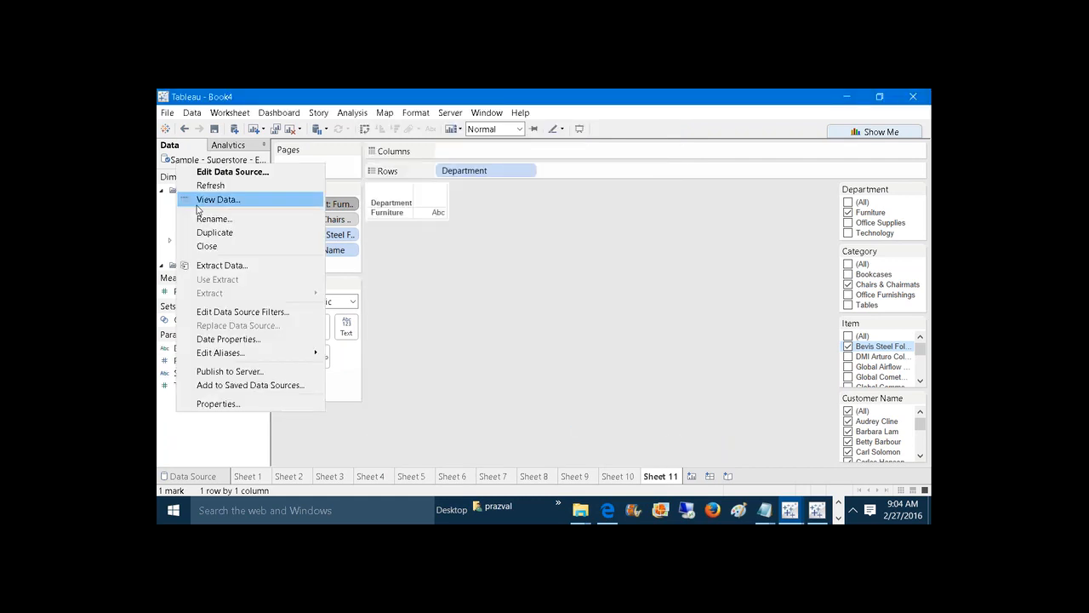
left_click(243, 312)
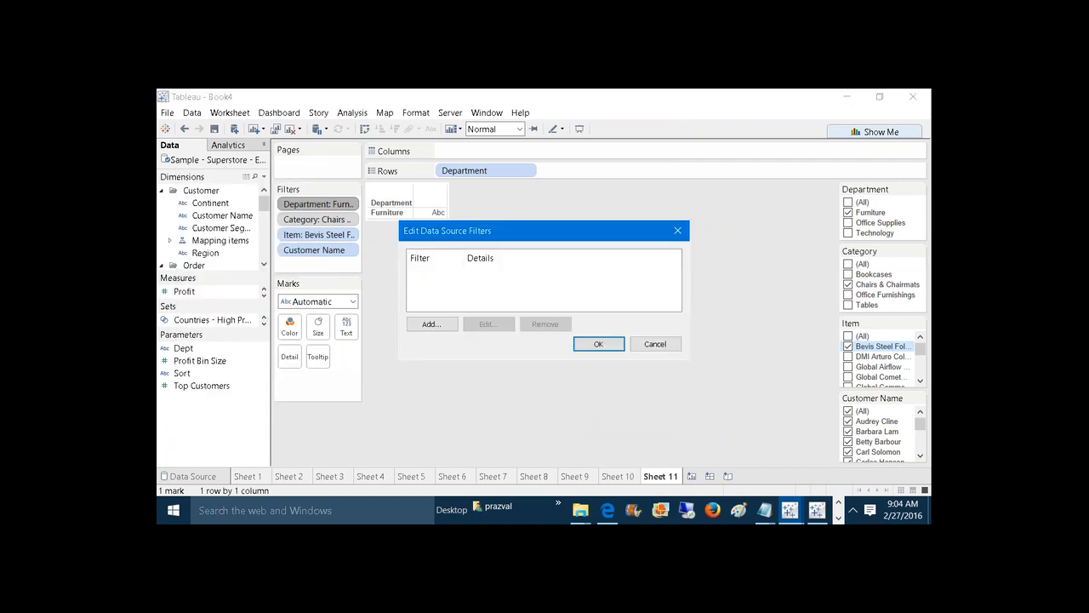
left_click(429, 325)
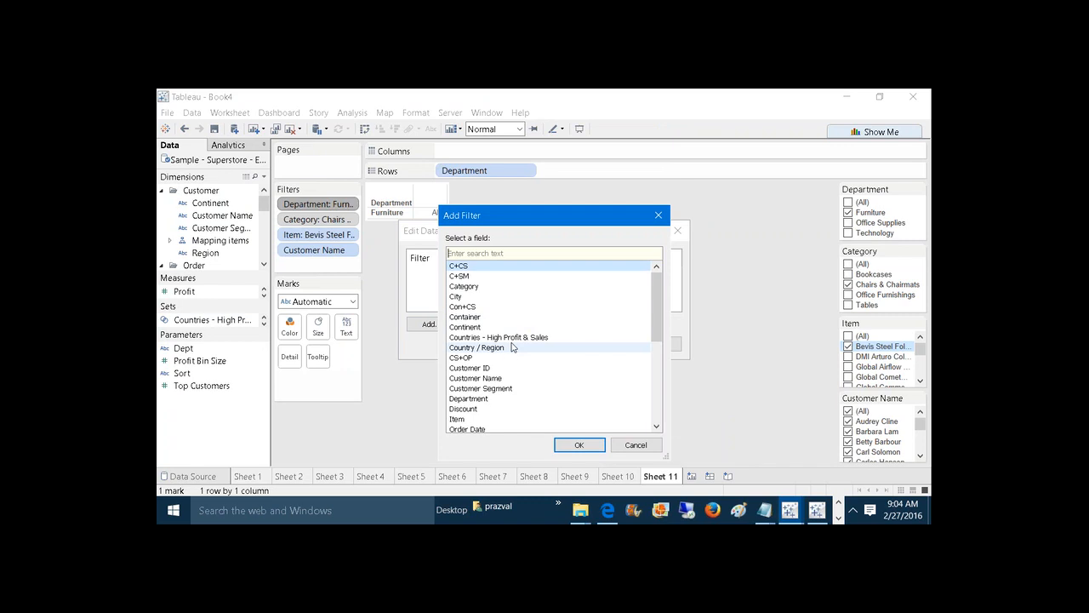
left_click(504, 399)
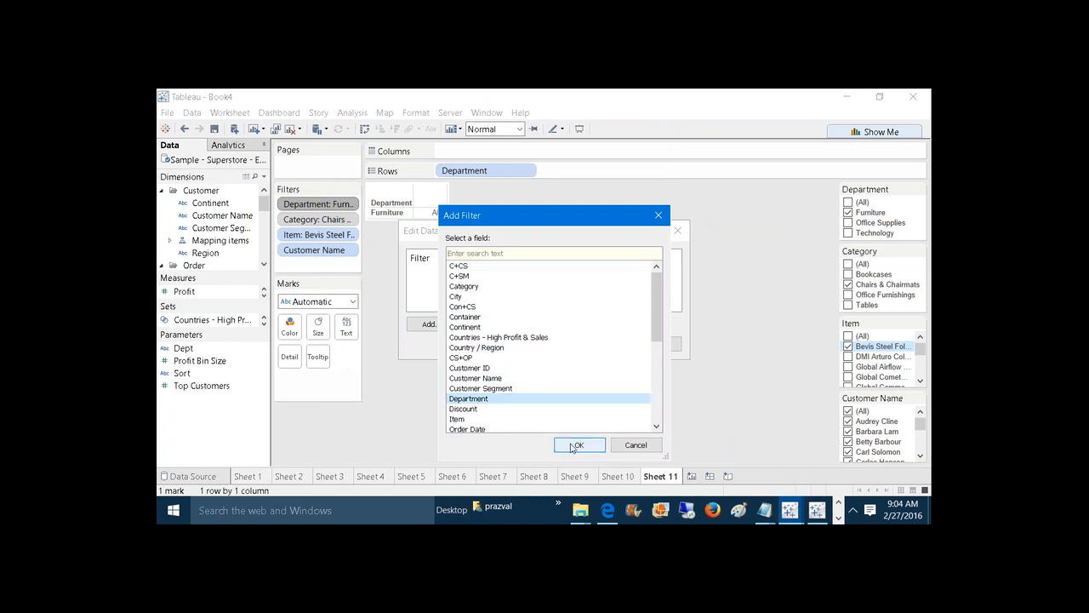
left_click(576, 445)
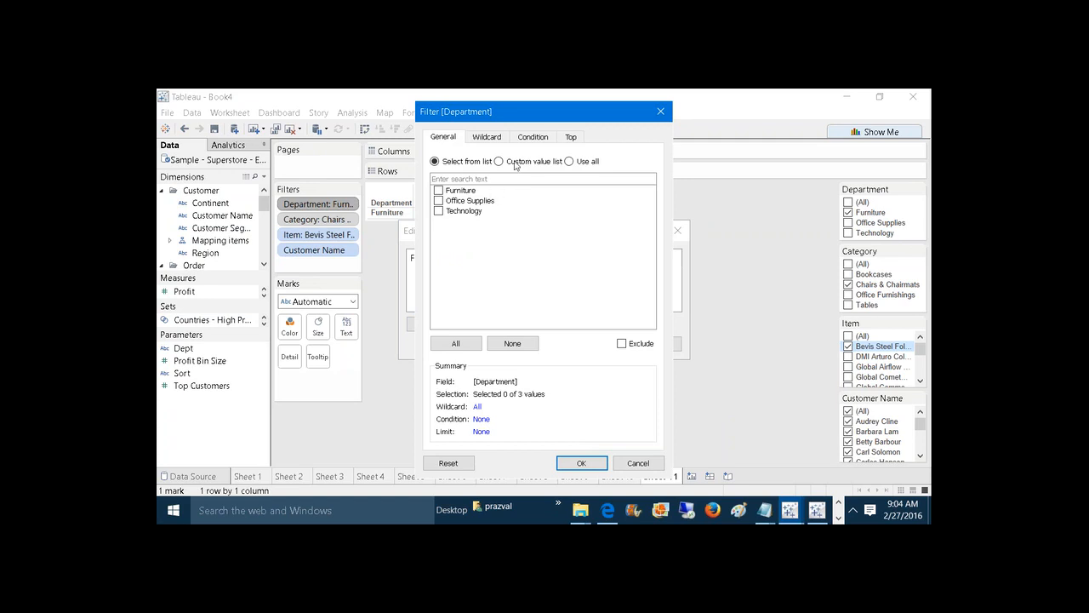
Step: Give the Department data source filter the formula condition [Department] = [Dept] and apply it
left_click(525, 139)
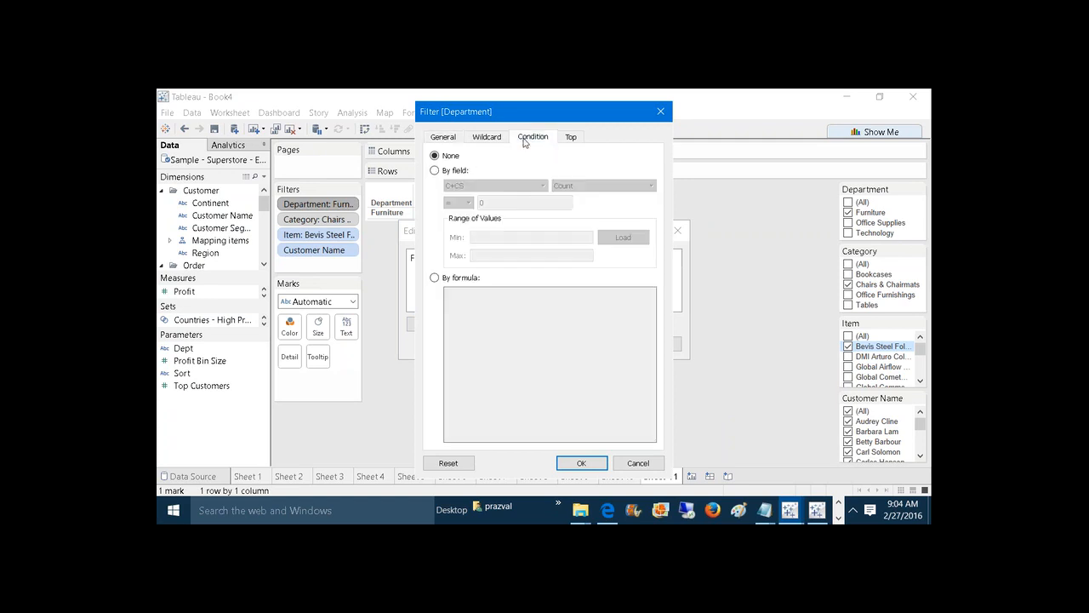
left_click(434, 278)
type("dep")
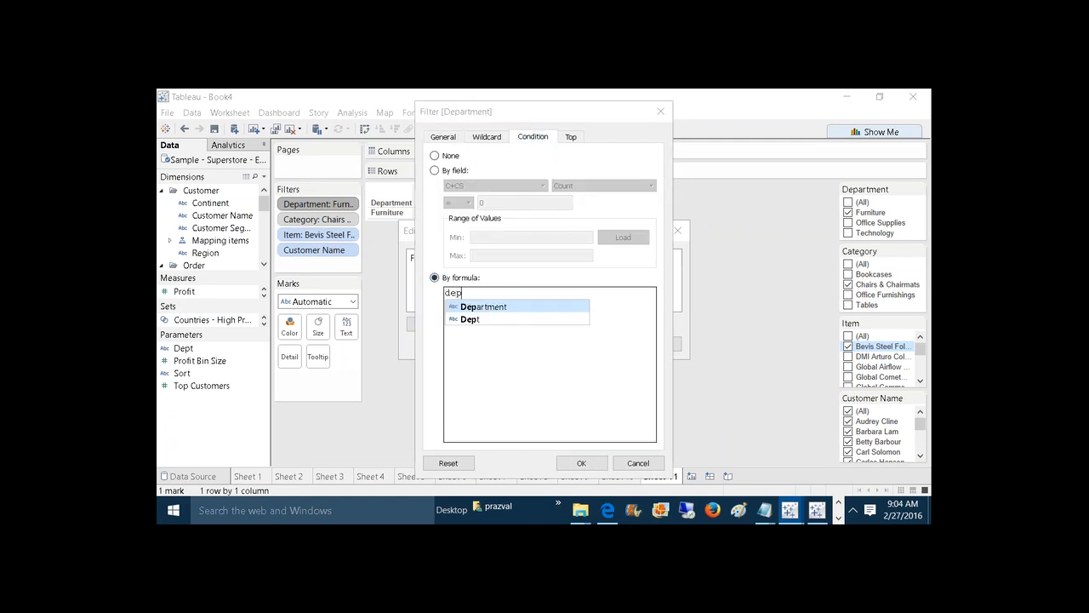
key("Return")
type("=")
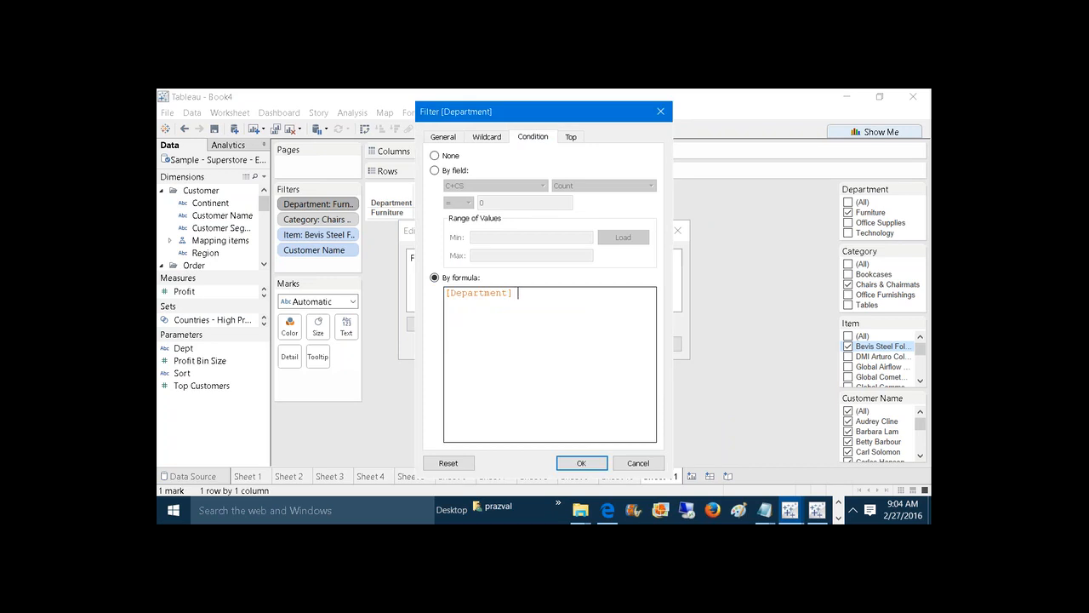
type(" de")
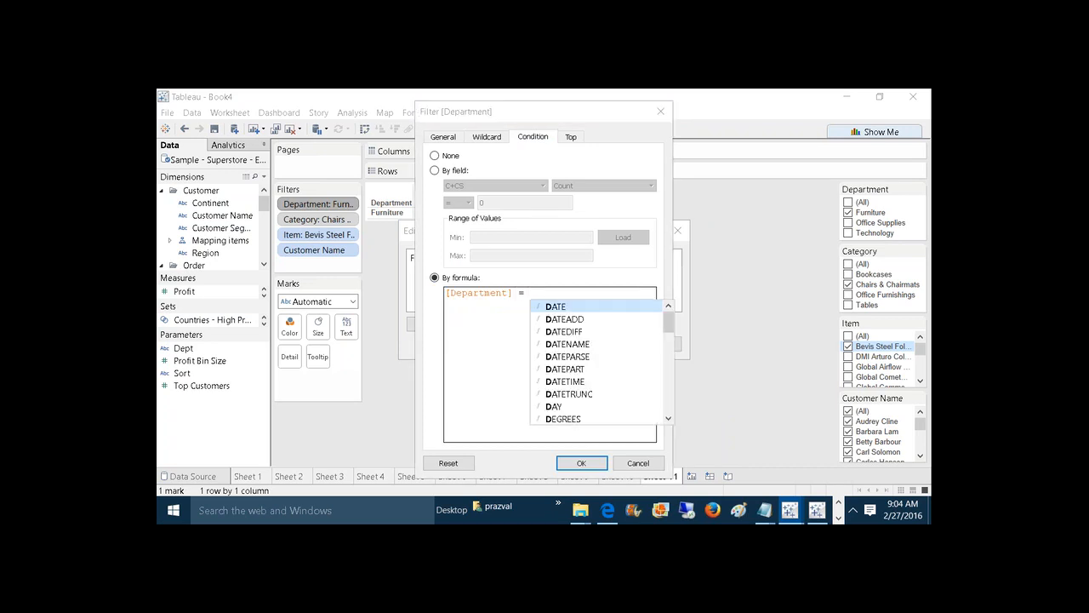
double_click(554, 332)
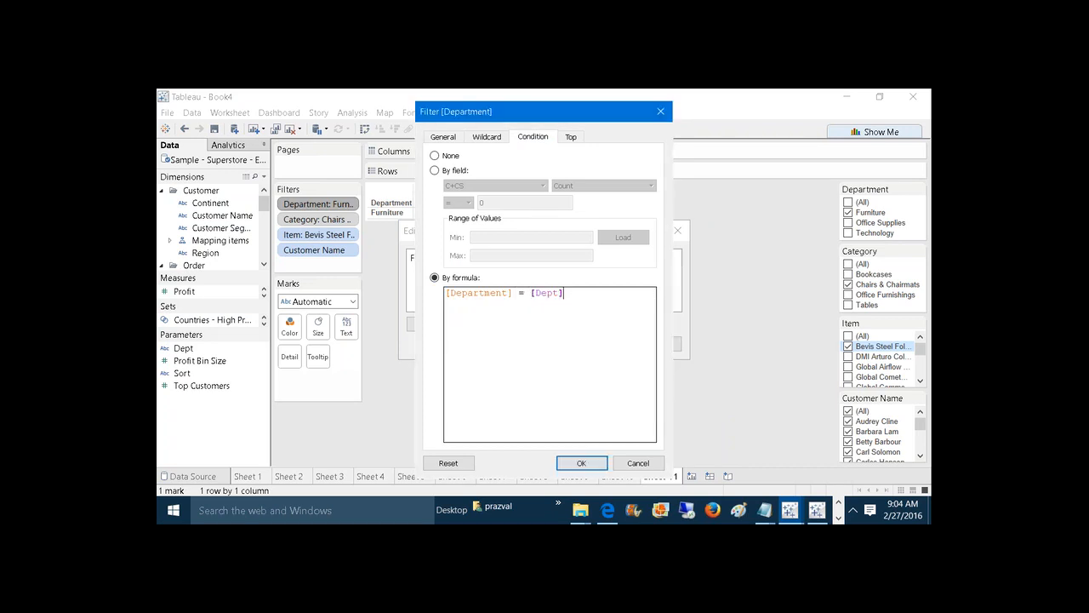
left_click(596, 465)
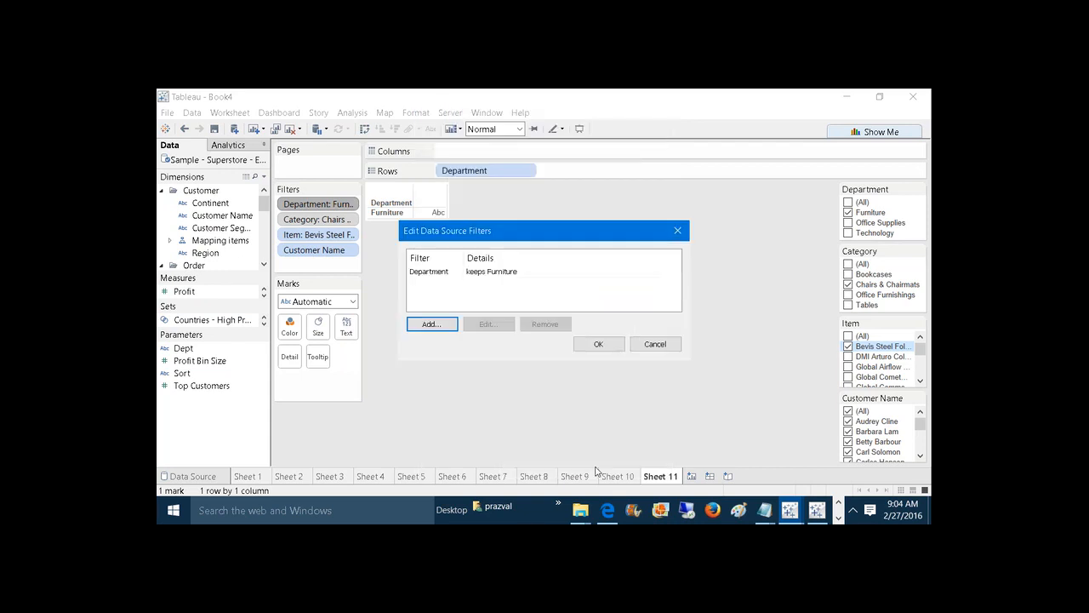
left_click(604, 344)
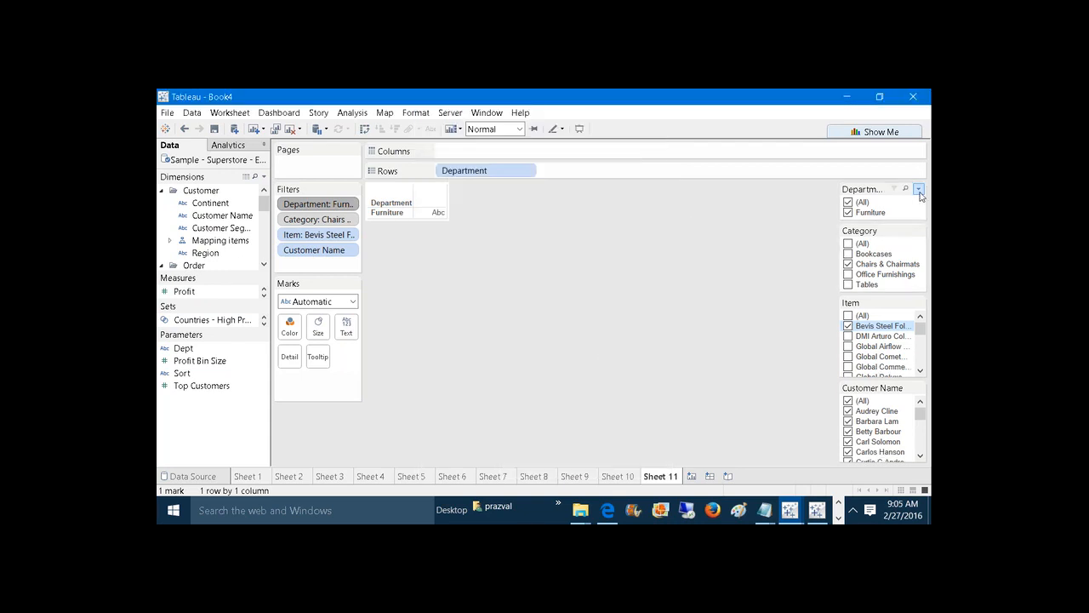
Step: Hide the Department filter card and show the parameter control for Dept on the sheet
left_click(918, 191)
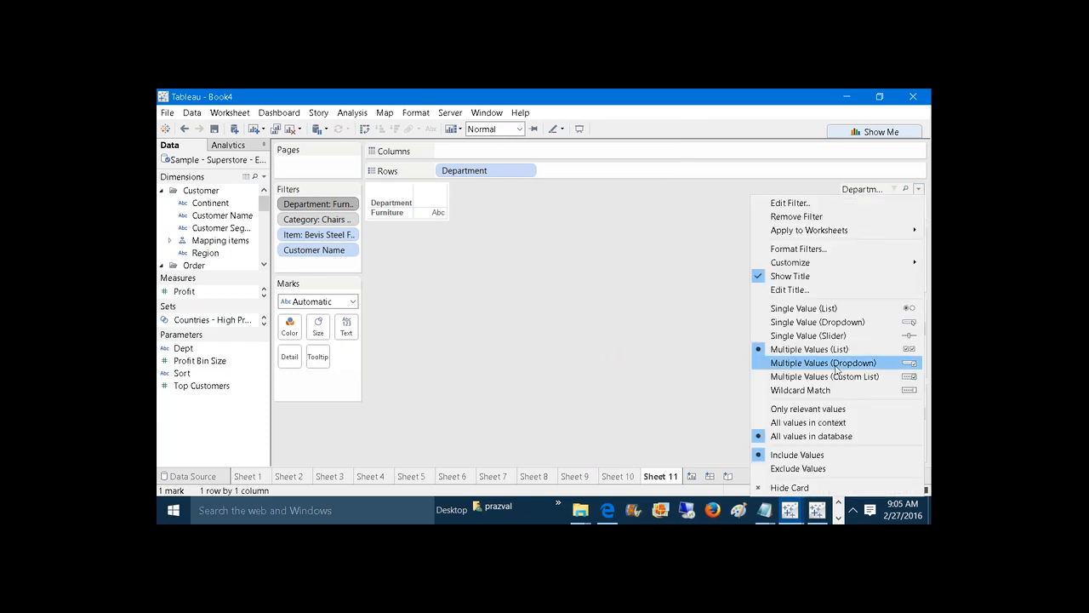
left_click(791, 487)
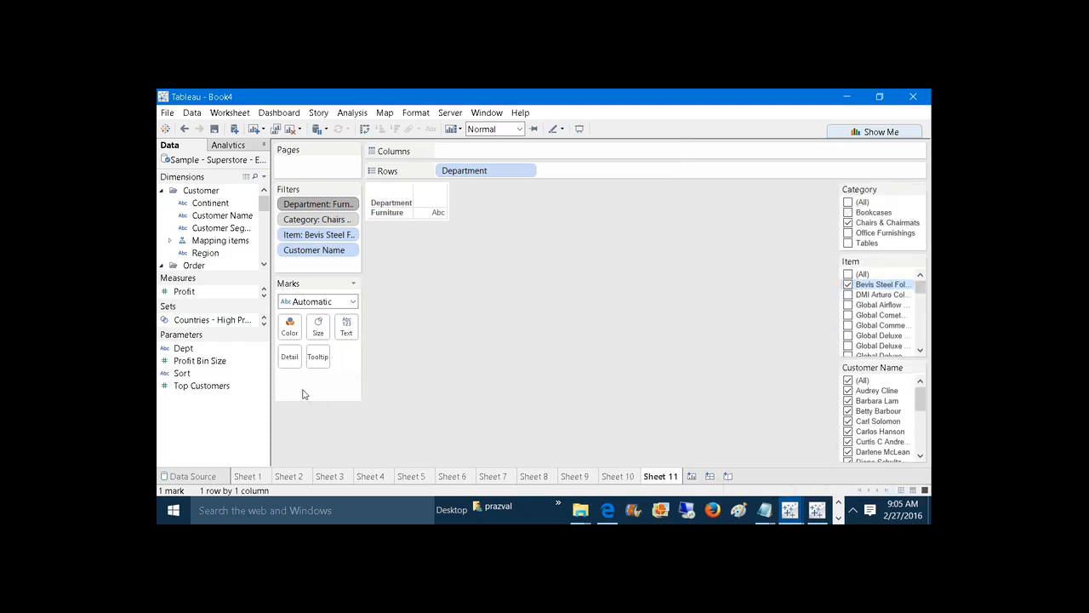
right_click(209, 349)
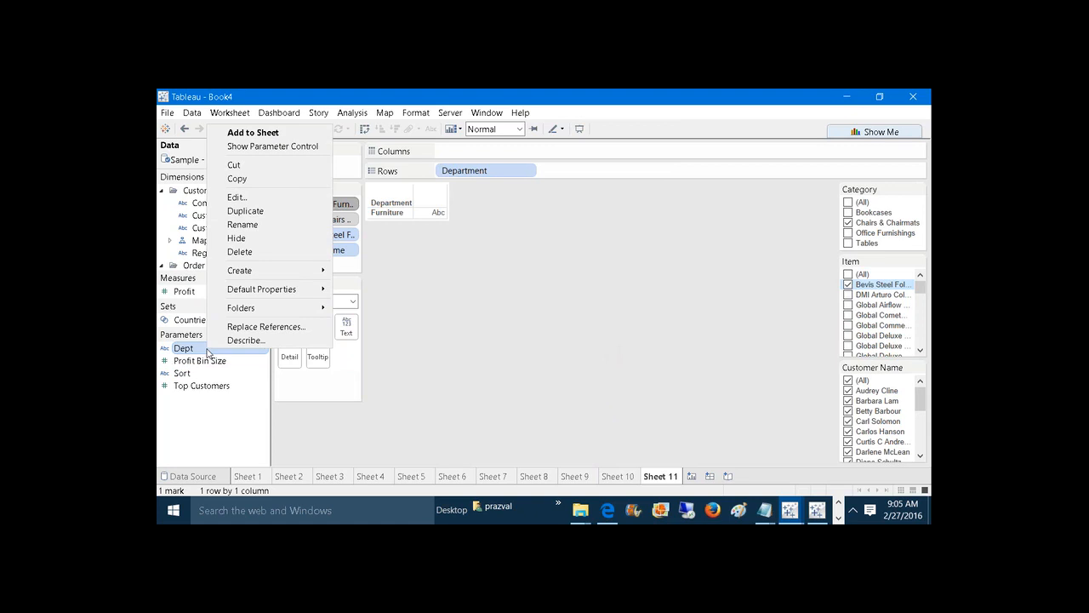
left_click(261, 151)
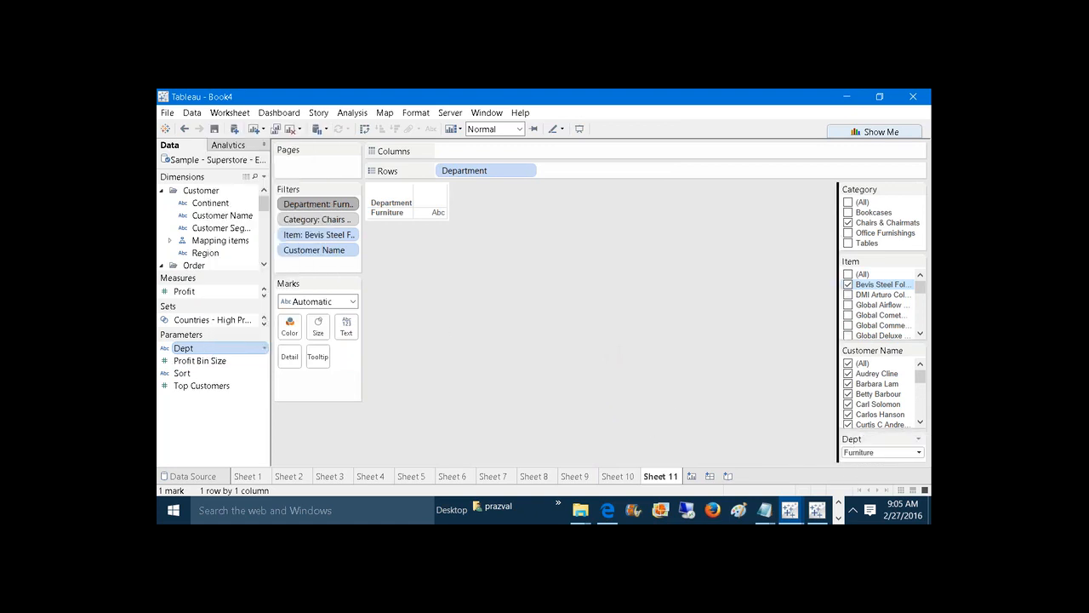
Step: Move the Dept parameter control above the Category filter card and remove the Department filter from the sheet
left_click_drag(873, 439, 876, 185)
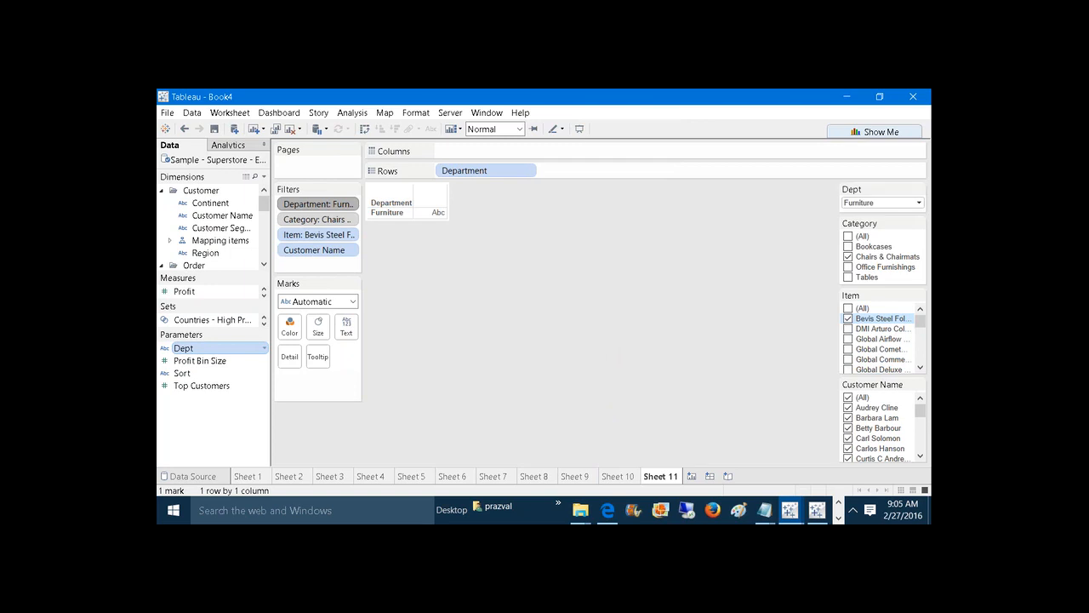
left_click(919, 202)
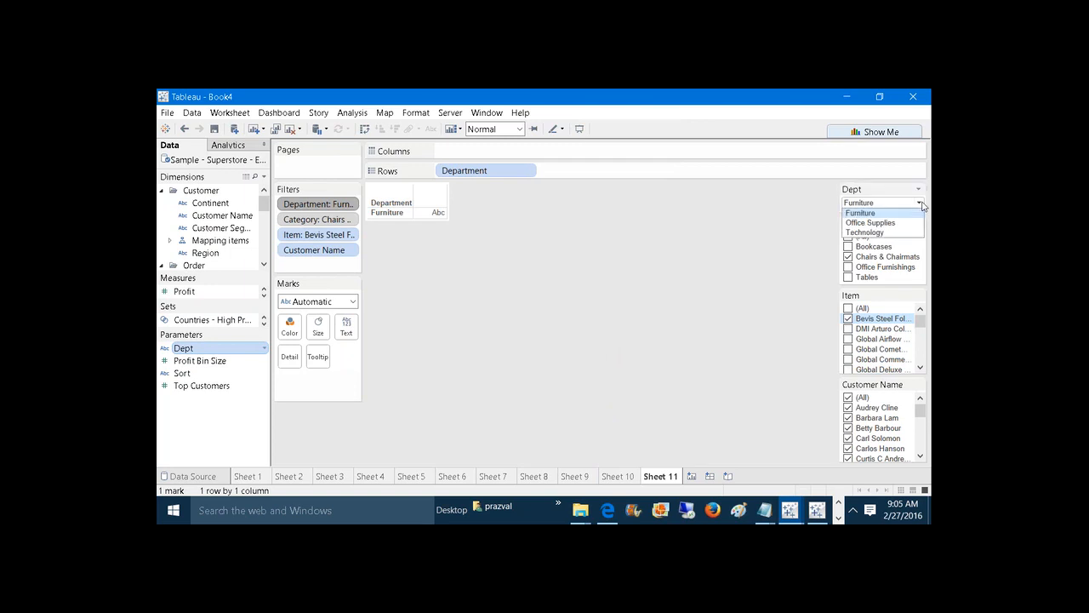
left_click(652, 231)
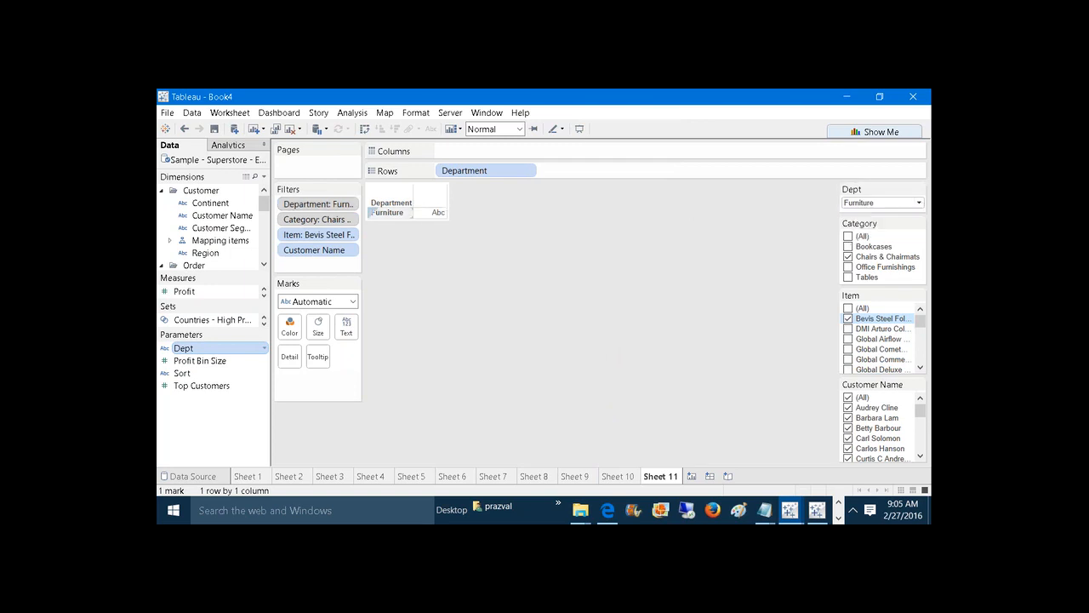
left_click_drag(331, 201, 510, 298)
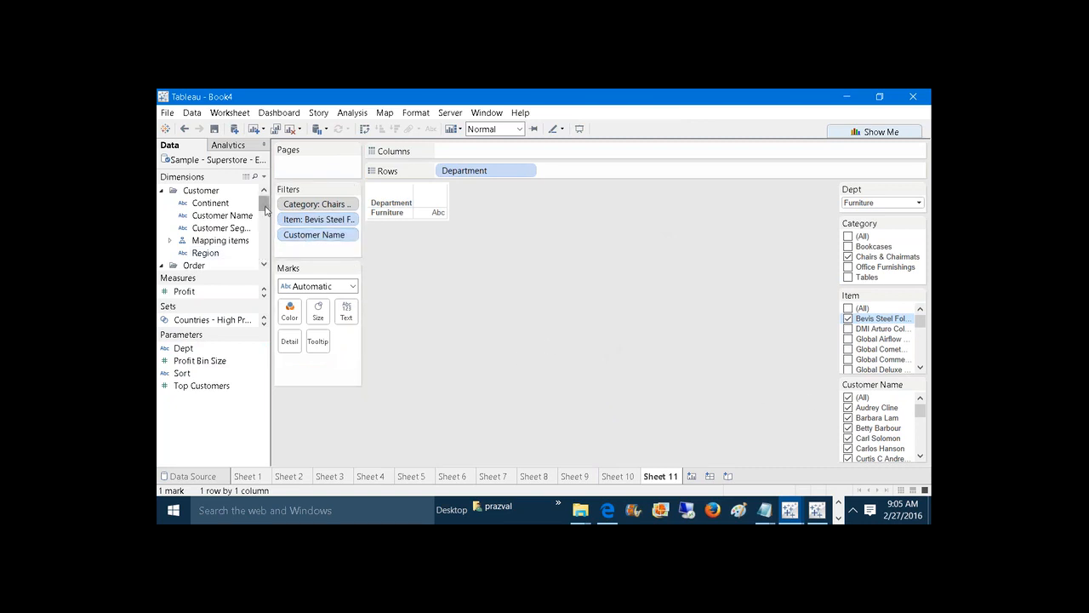
Step: Show a filter for Order Priority on the sheet and add the Item filter to context
mouse_move(265, 209)
left_mouse_down()
mouse_move(265, 233)
mouse_move(265, 221)
left_mouse_up()
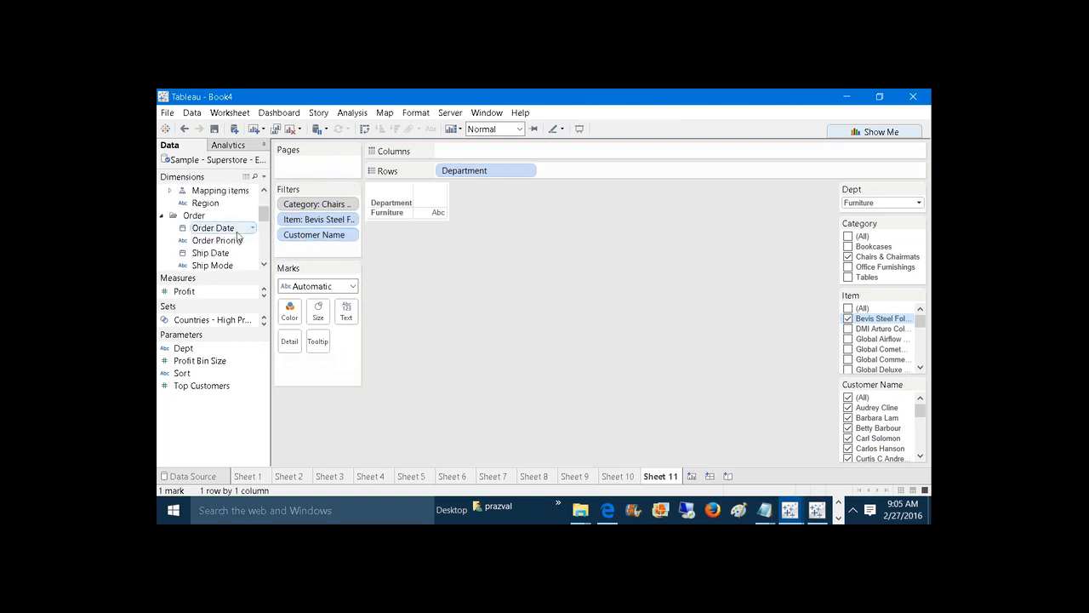
right_click(227, 244)
left_click(255, 263)
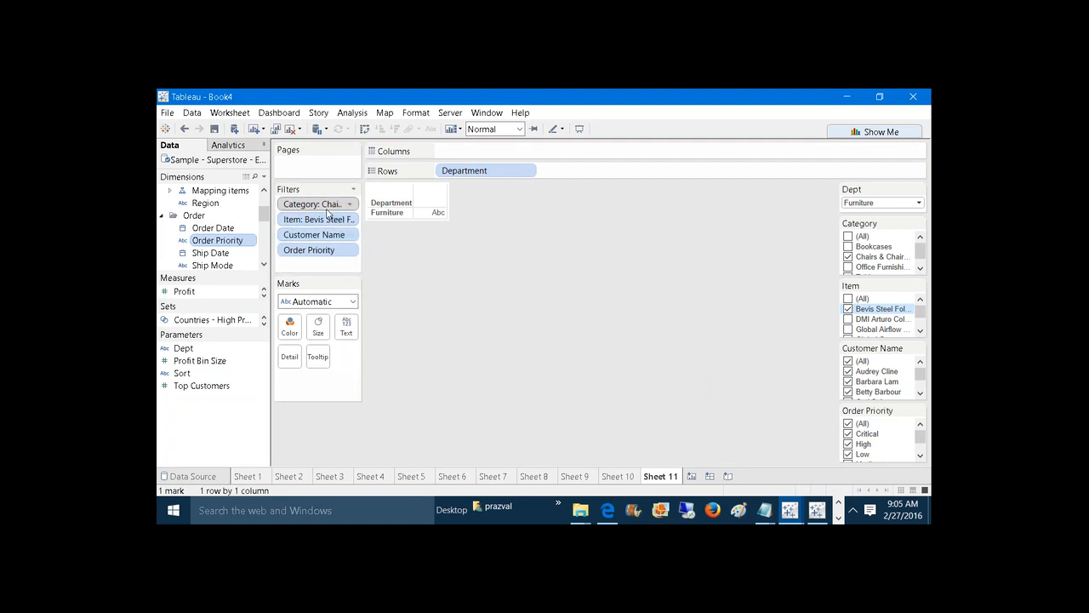
right_click(311, 224)
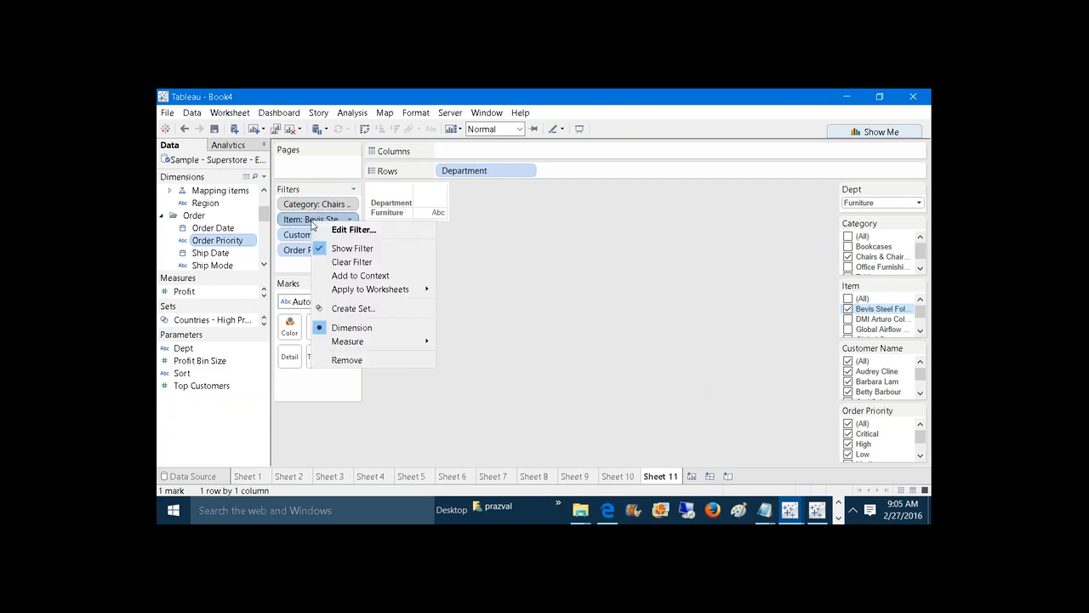
left_click(346, 273)
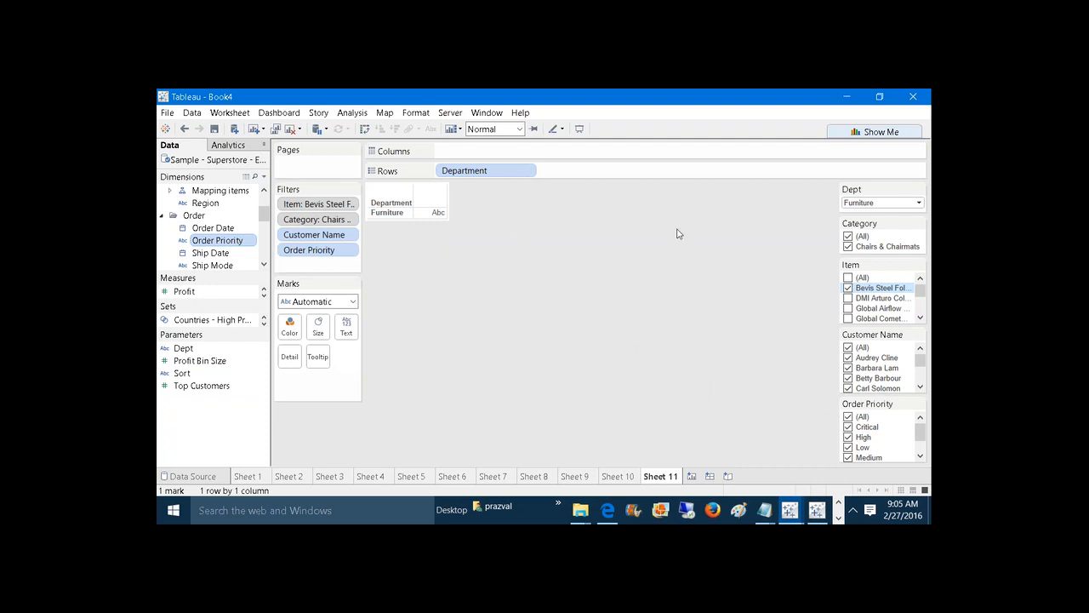
Step: Set the Dept parameter to Technology and make the Category filter show all values in database
left_click(914, 206)
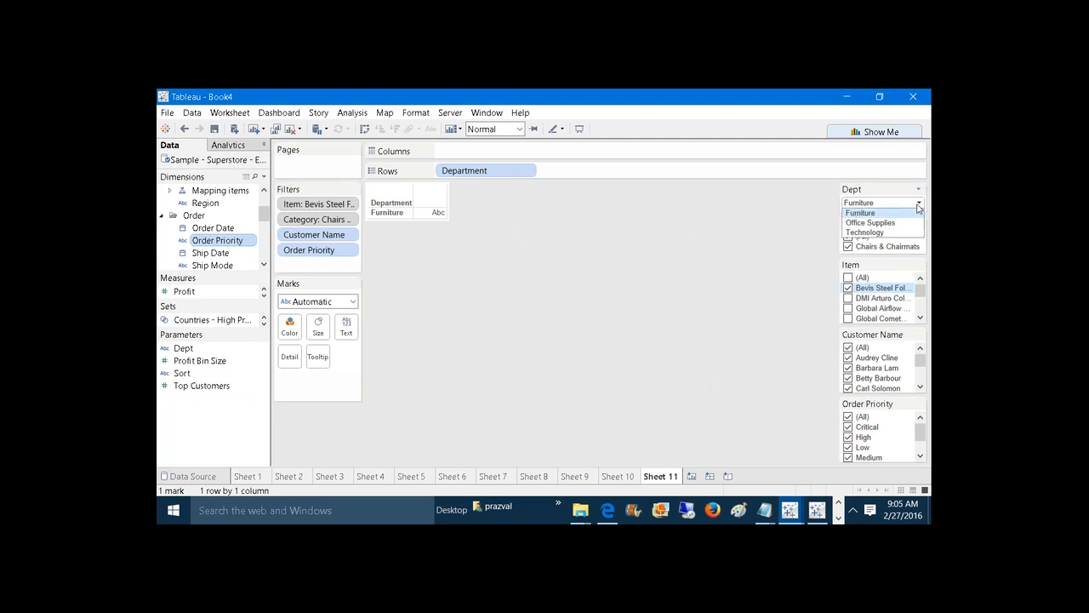
left_click(895, 234)
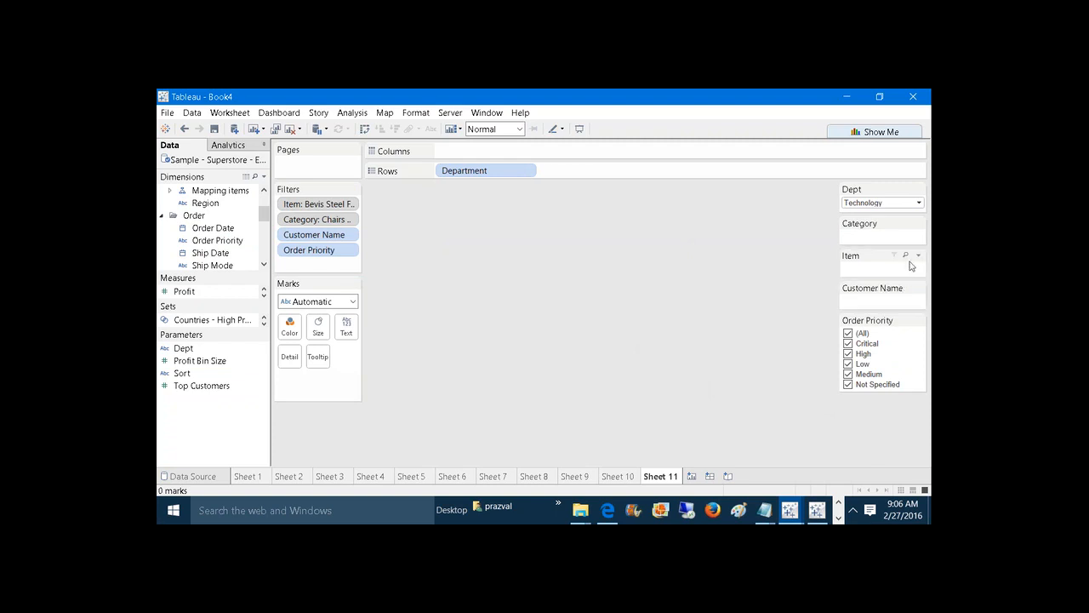
left_click(919, 223)
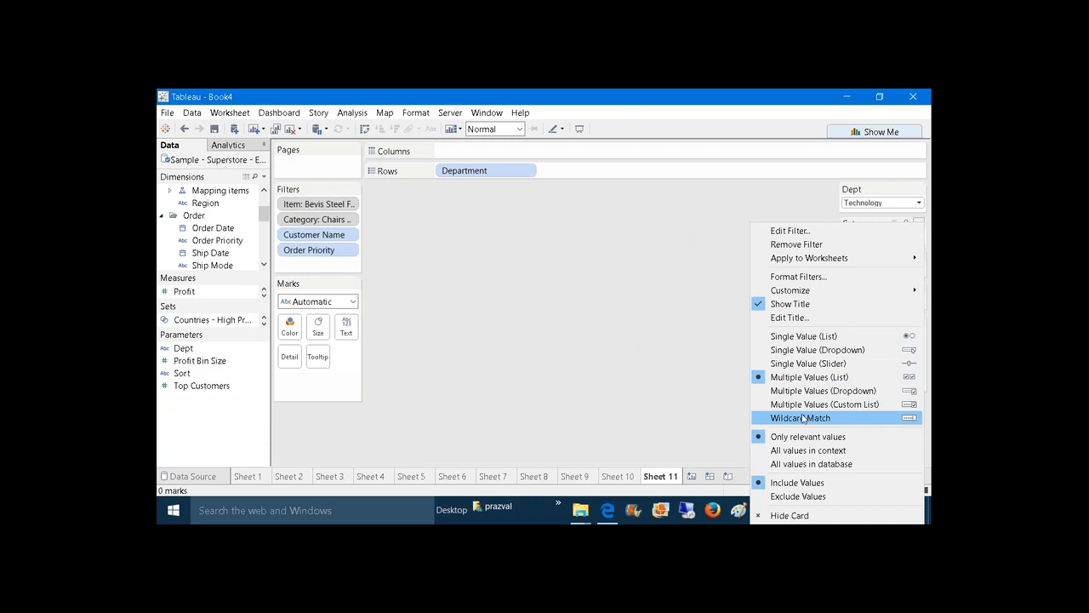
left_click(799, 465)
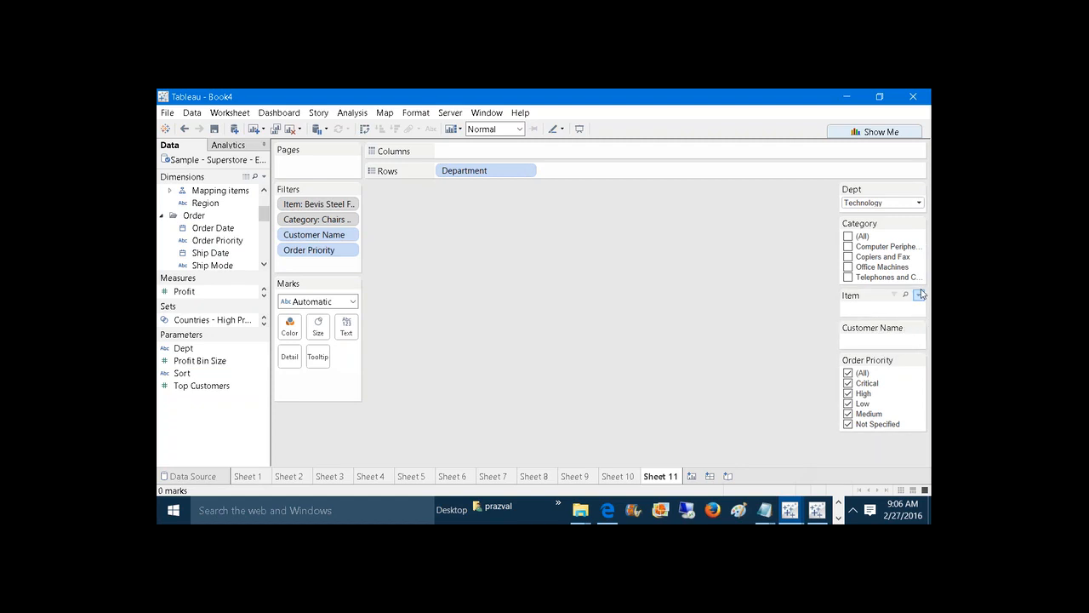
Step: Set the Item and Order Priority filters to only relevant values, and the Customer Name filter to all values in context
left_click(919, 296)
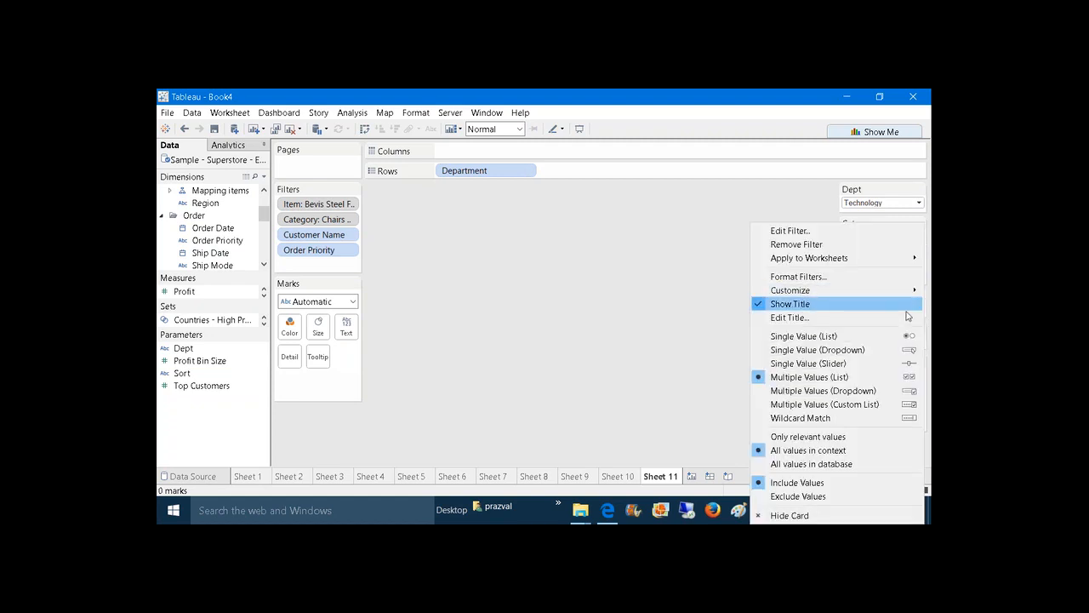
left_click(822, 437)
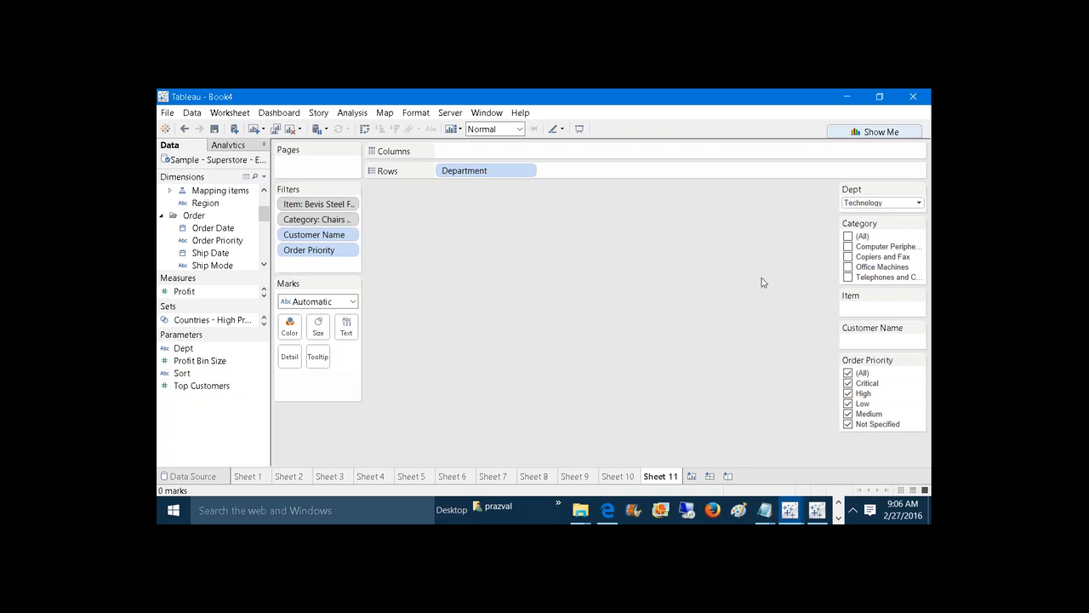
left_click(918, 329)
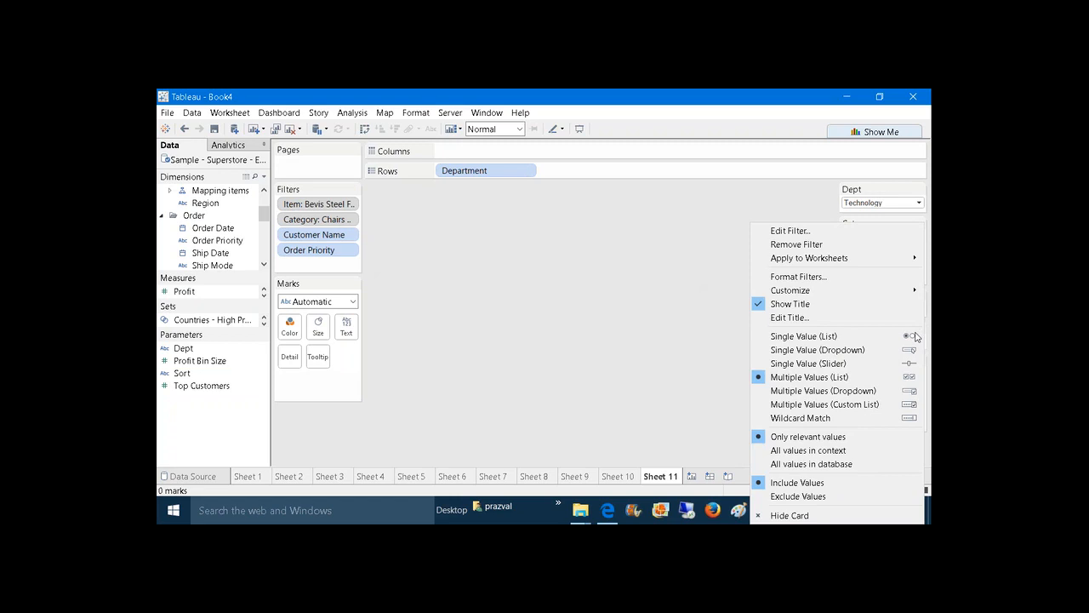
left_click(845, 451)
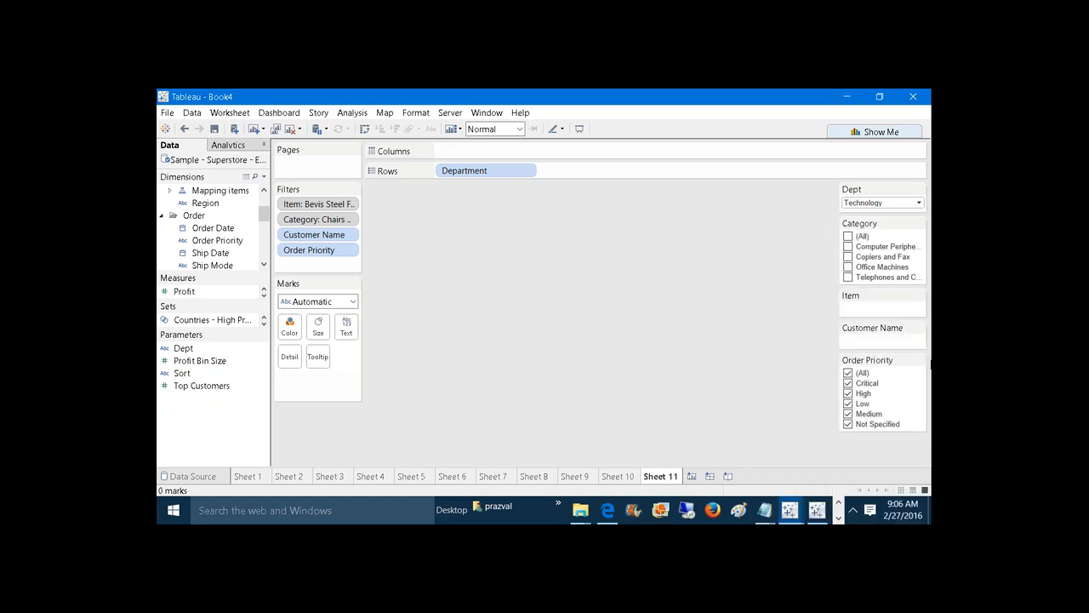
left_click(919, 361)
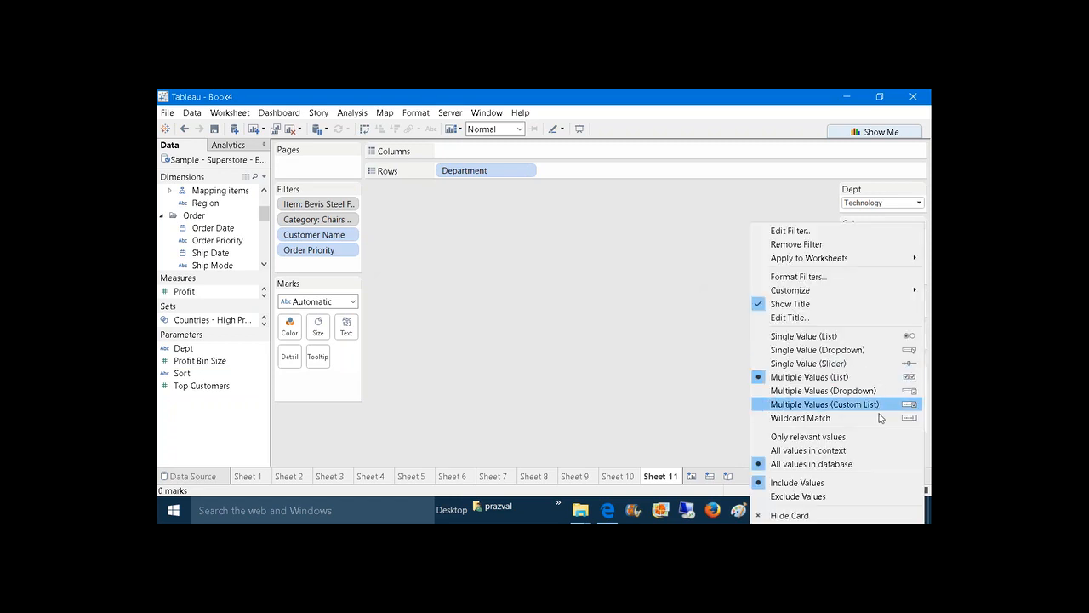
left_click(870, 439)
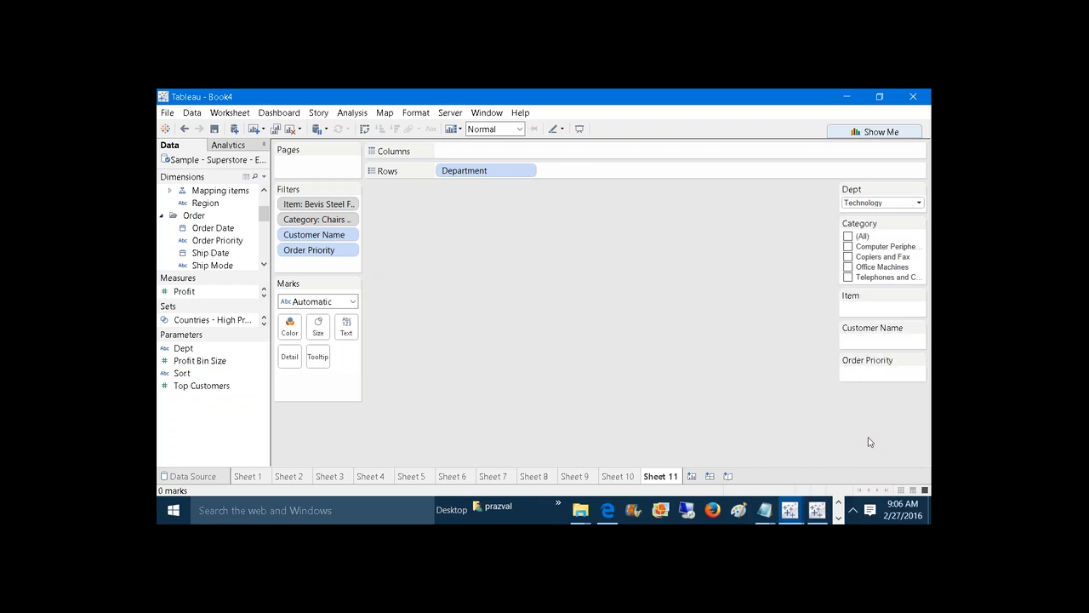
Step: Select Computer Peripherals in Category, the 80 Minute CD entry in Item, and only the first two customers in Customer Name
left_click(849, 247)
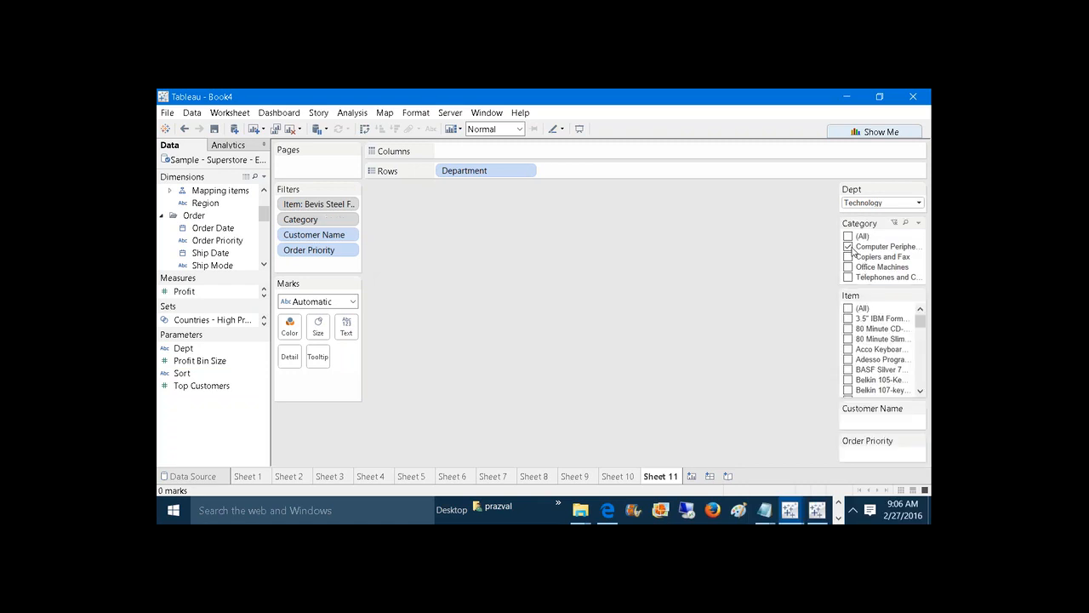
left_click(849, 329)
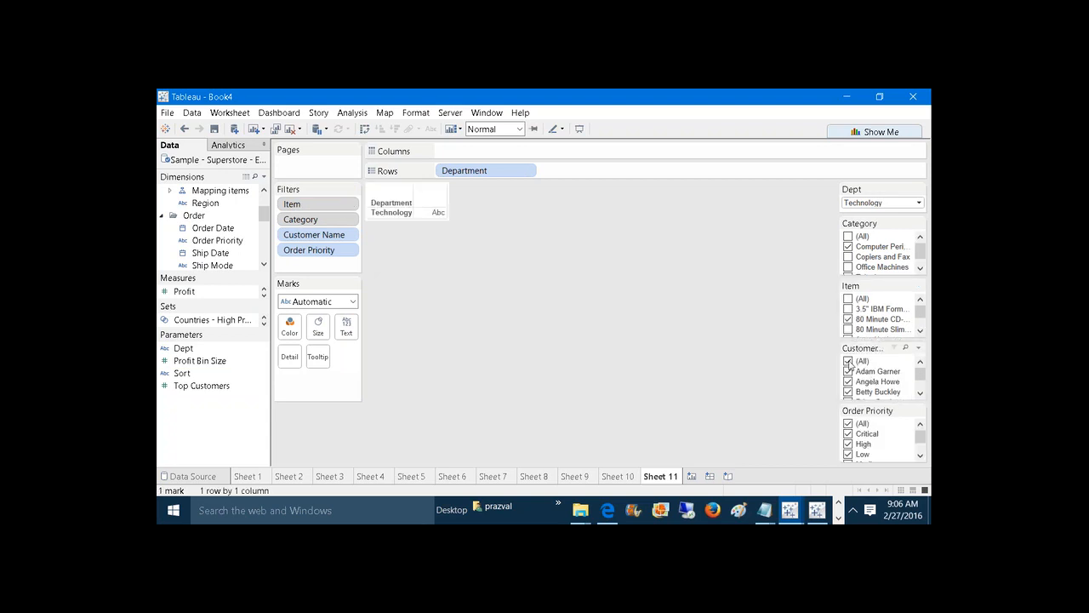
left_click(848, 361)
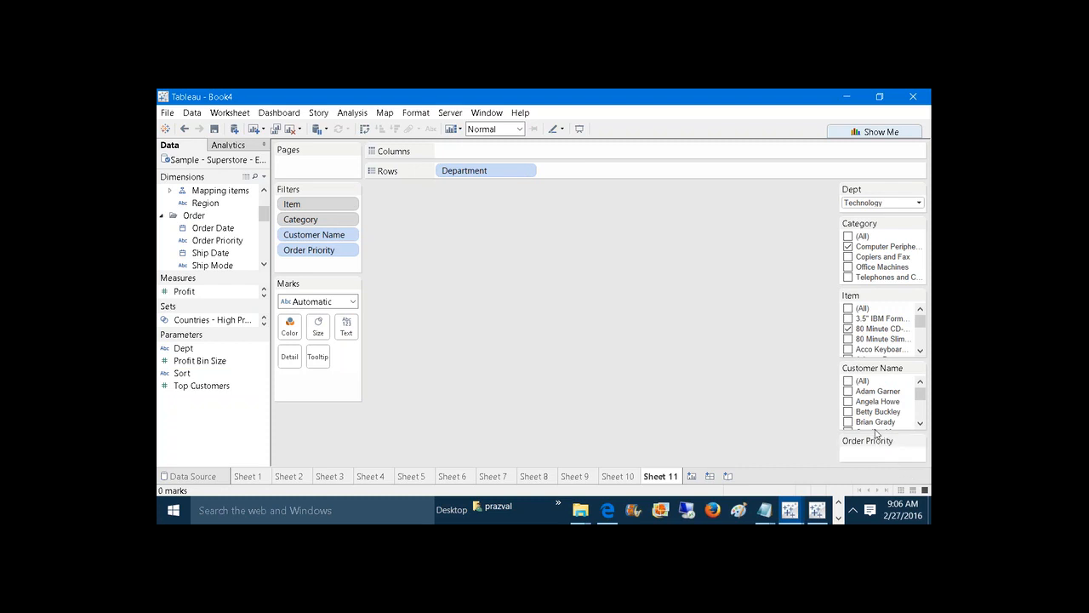
left_click(848, 391)
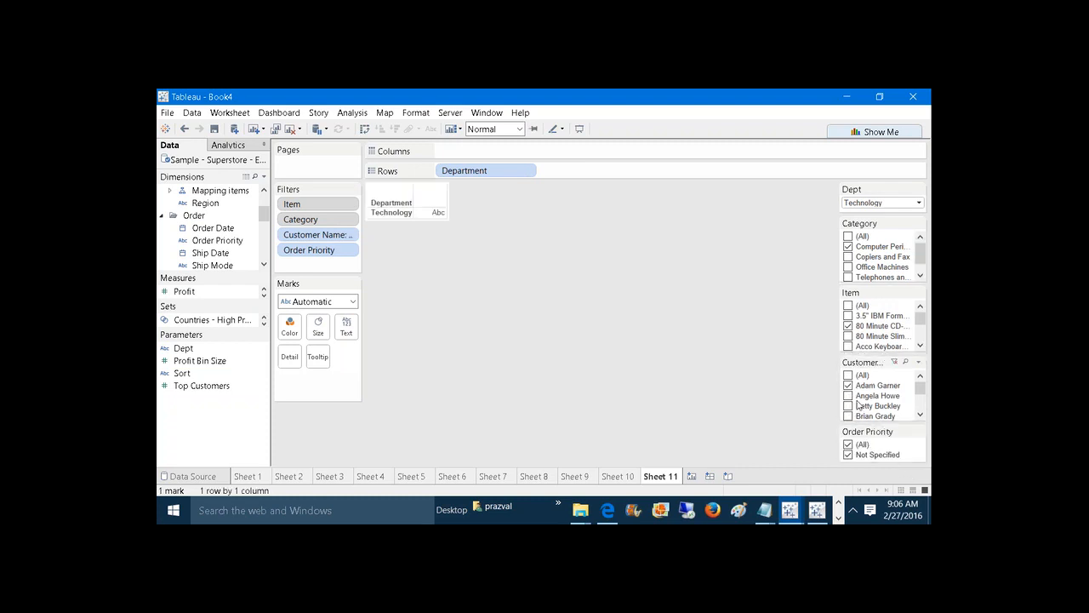
left_click(848, 396)
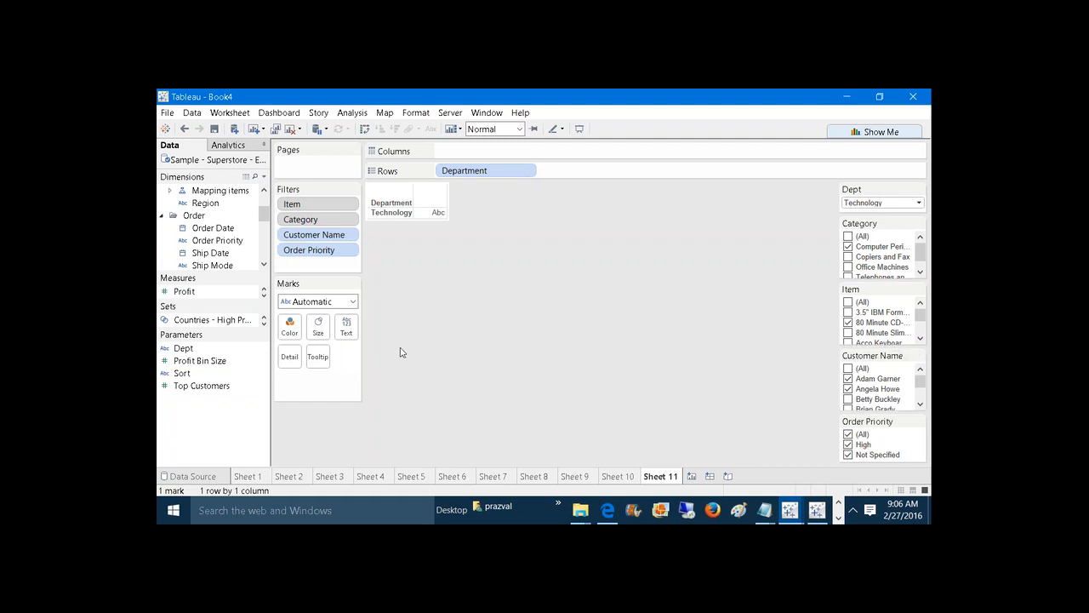
Step: Add the values All and None to the Dept parameter's list of values and apply the change
right_click(192, 354)
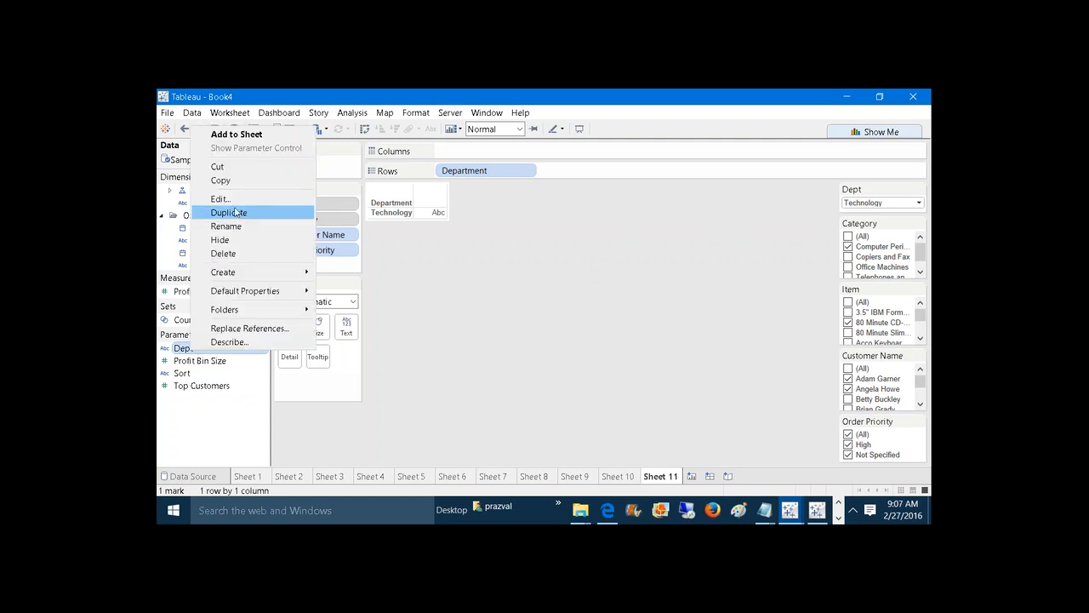
left_click(234, 205)
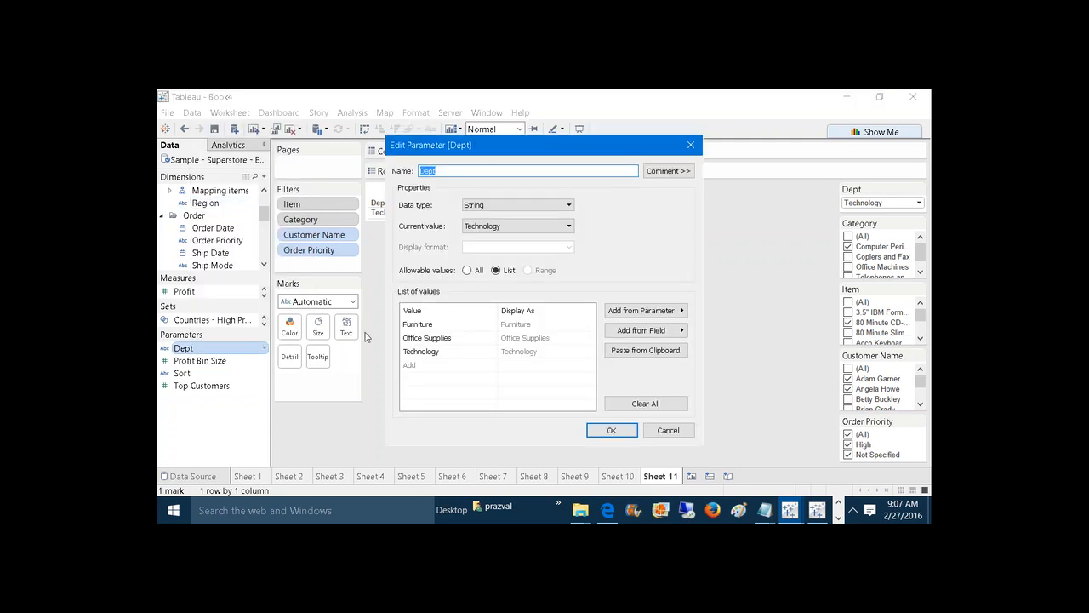
left_click(411, 370)
type("A")
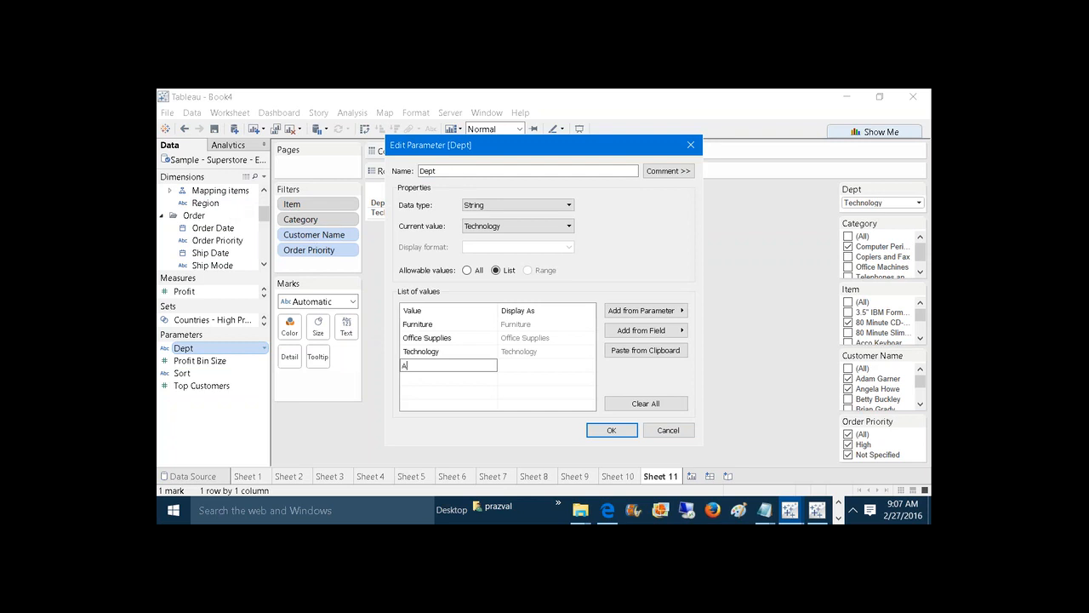
type("ll")
key("Return")
type("N")
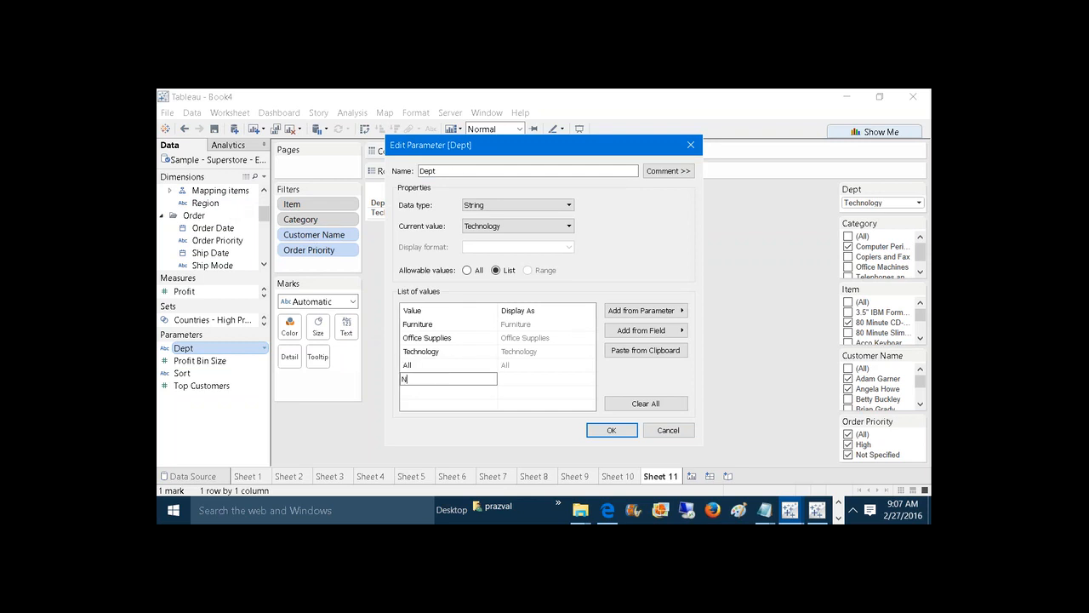
type("one")
left_click(595, 429)
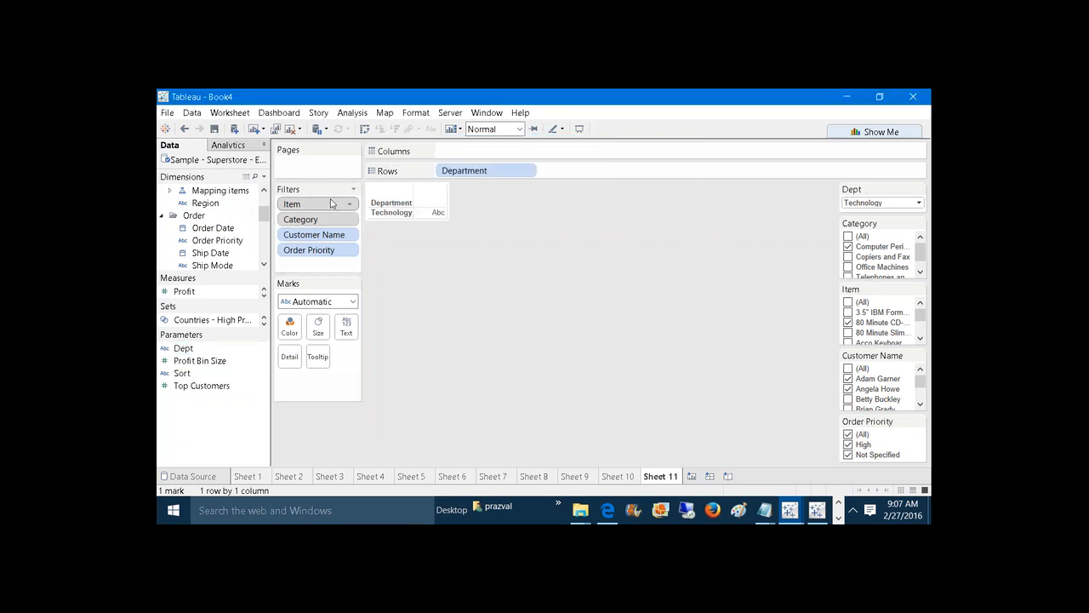
Step: Extend the Department data source filter's condition formula to [Department] = [Dept] OR [Dept] = 'All' and apply the change
right_click(213, 160)
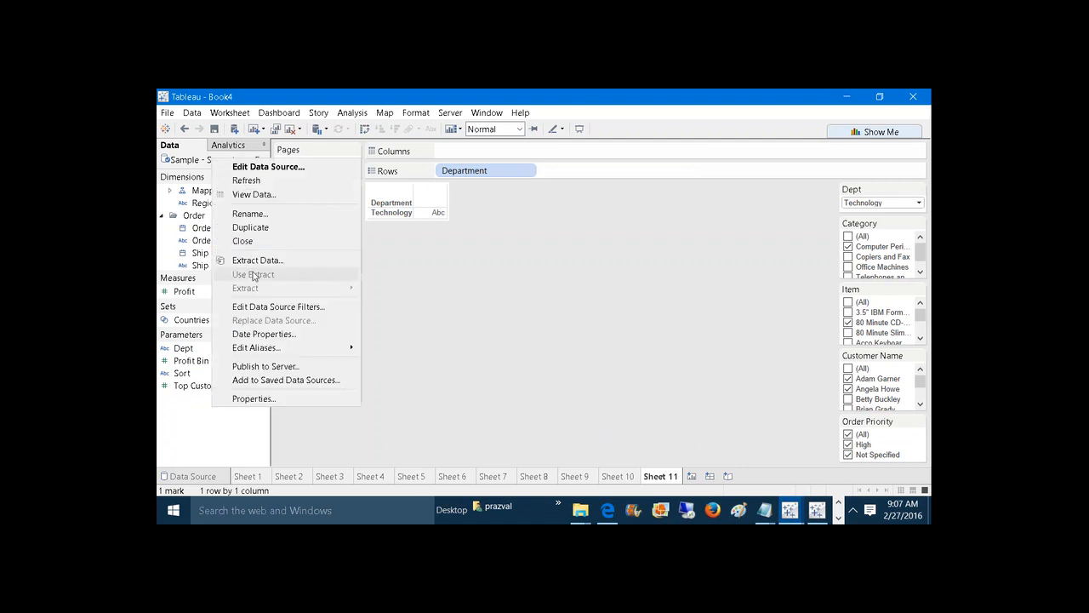
left_click(262, 308)
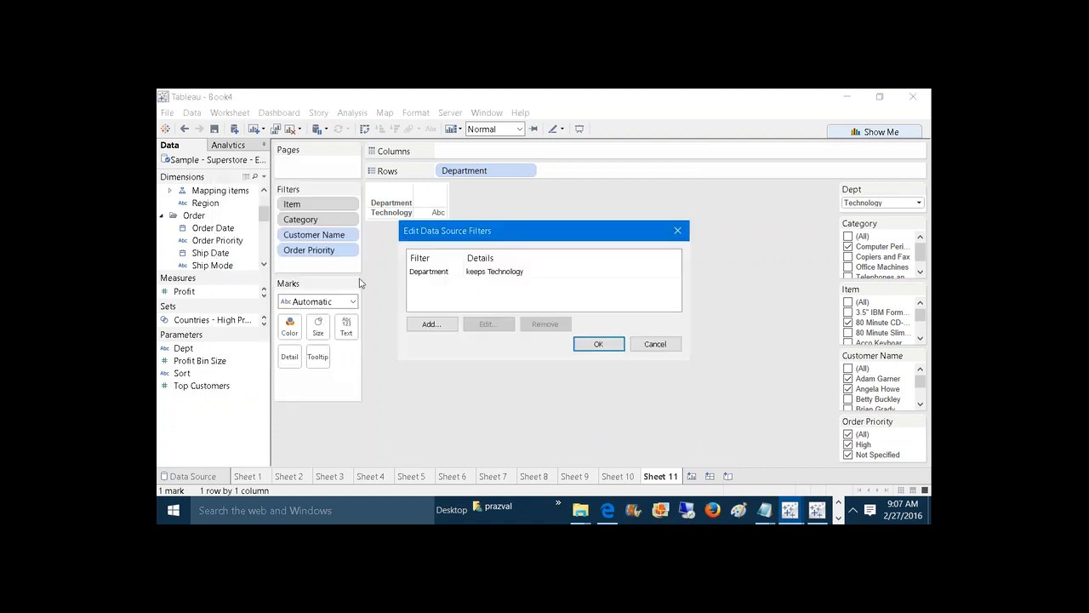
left_click(448, 272)
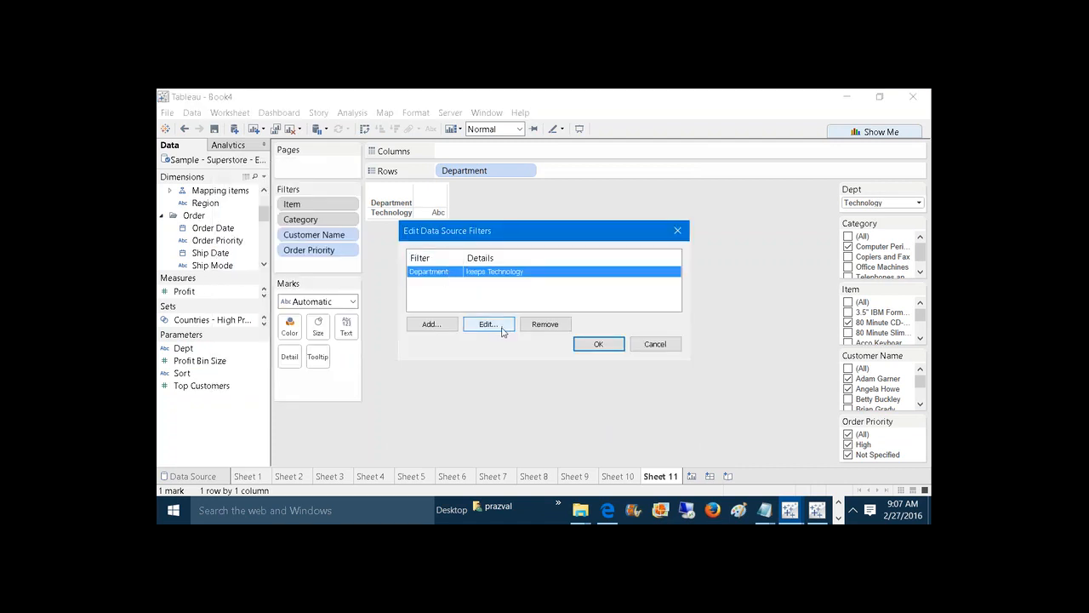
left_click(500, 330)
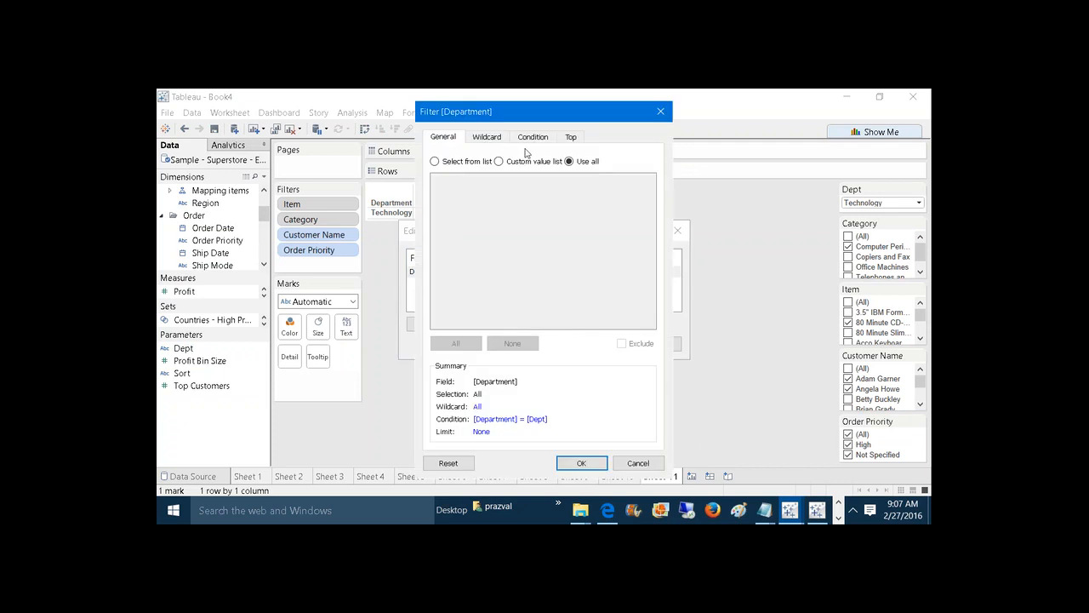
left_click(525, 139)
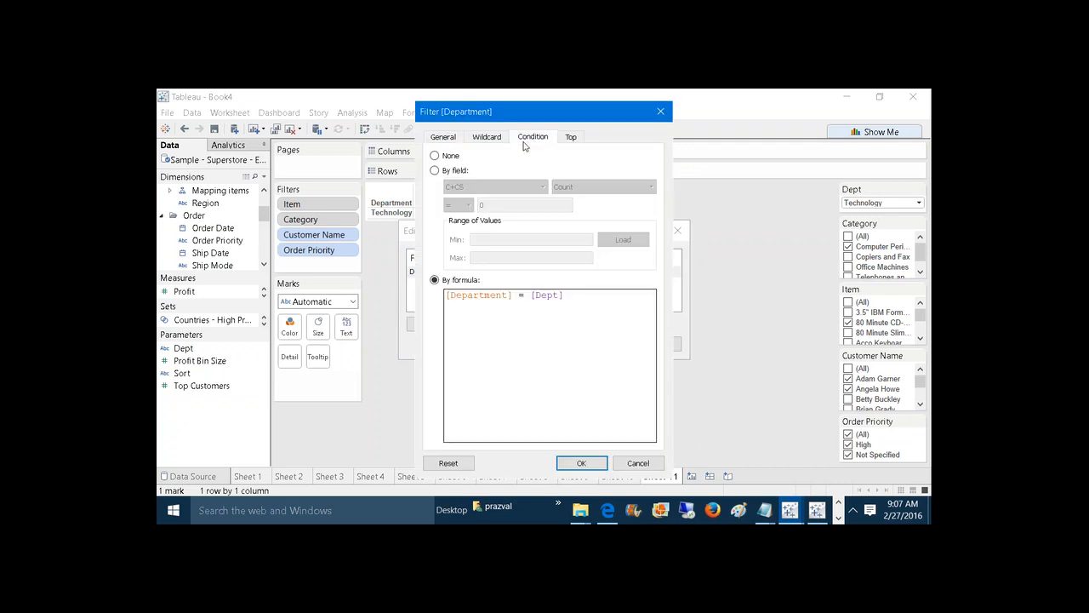
left_click(596, 298)
key("Return")
type("or")
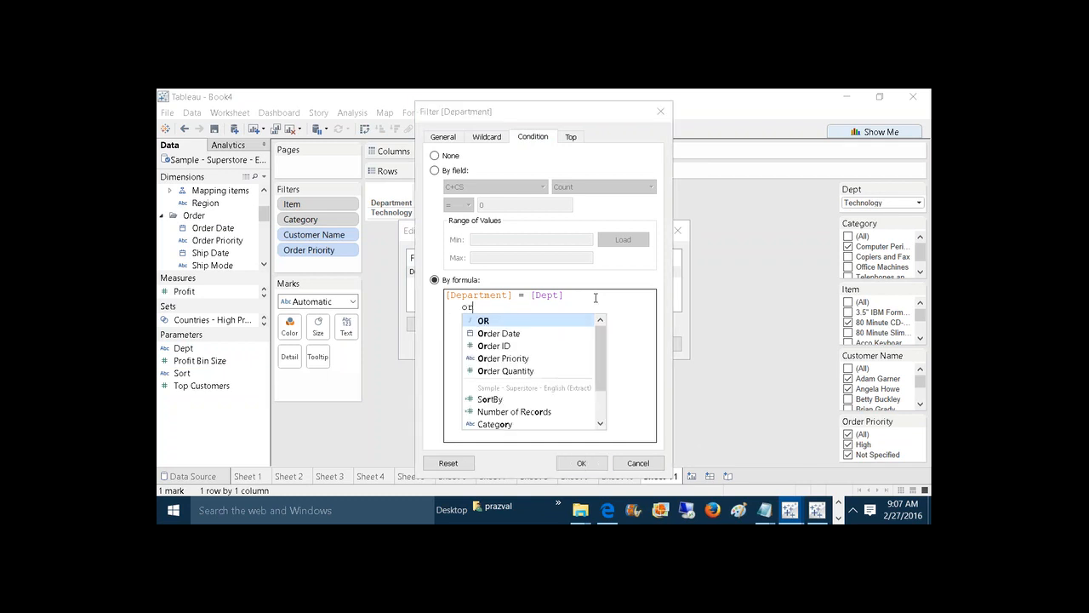
key("Return")
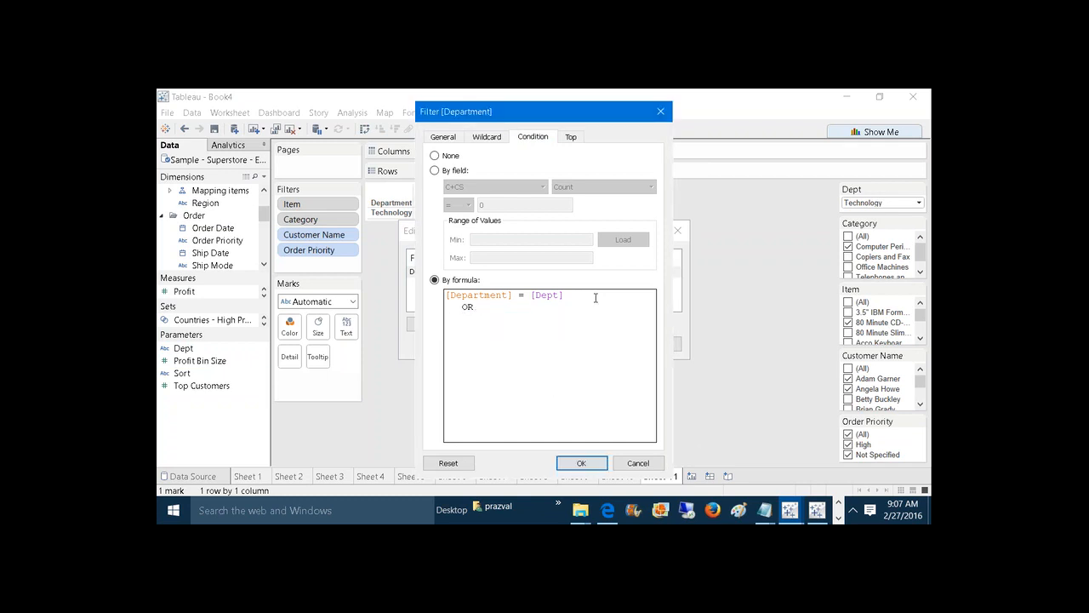
key("Return")
type("dept")
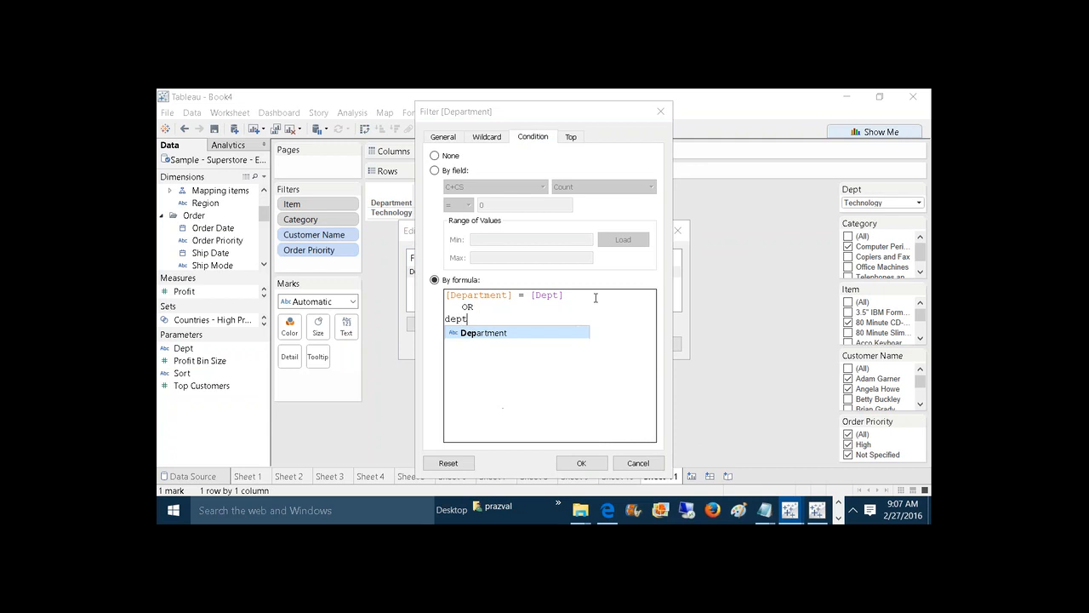
key("BackSpace")
double_click(585, 332)
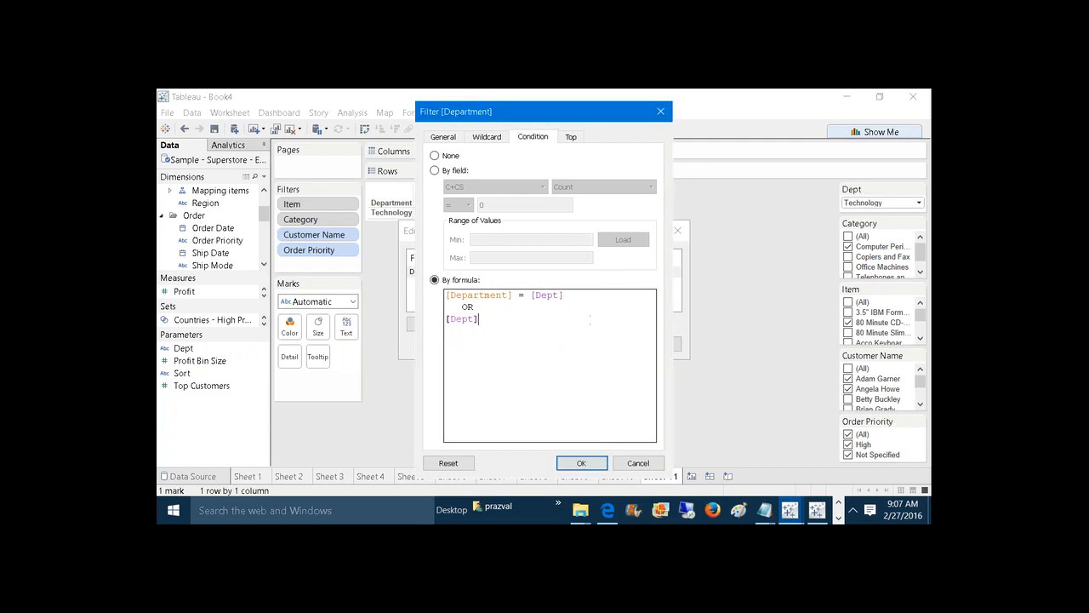
type("= 'All'")
left_click(595, 463)
left_click(598, 341)
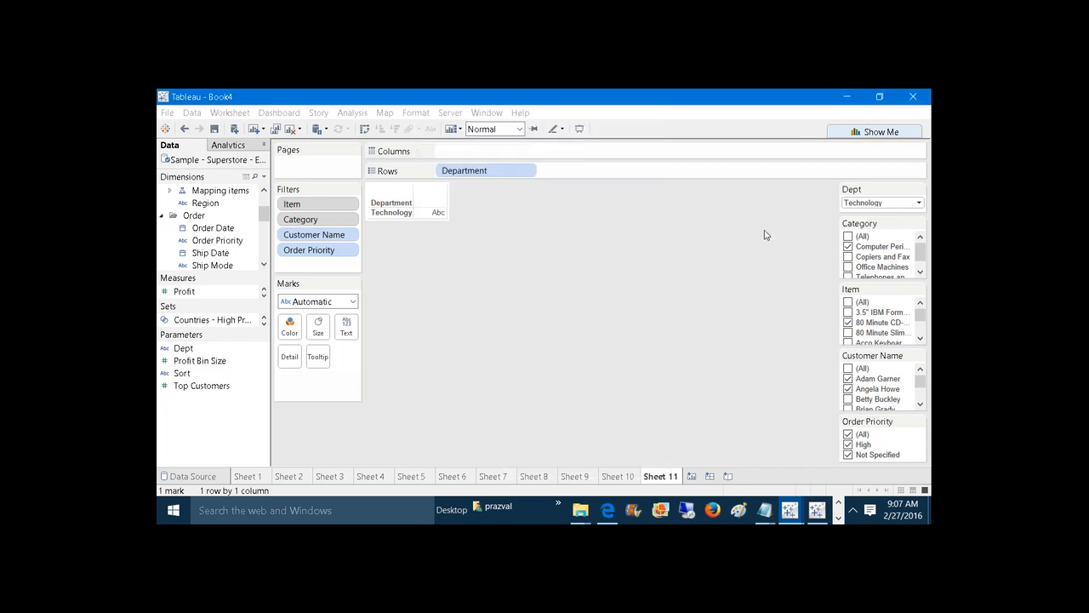
Step: Set the Dept parameter to All and select all values in the Category, Item and Customer Name filters
left_click(919, 205)
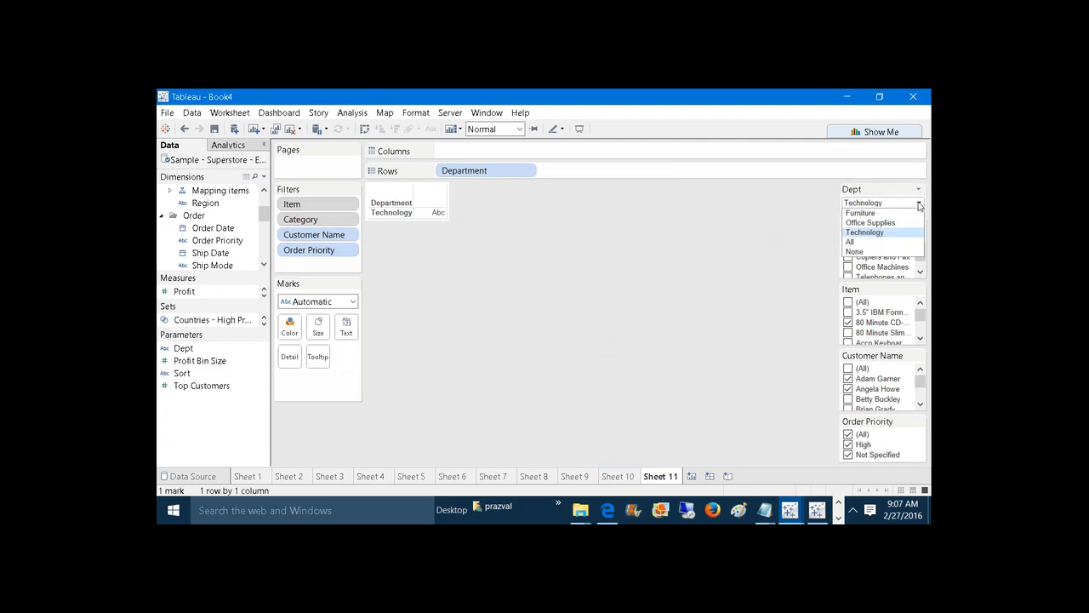
left_click(895, 241)
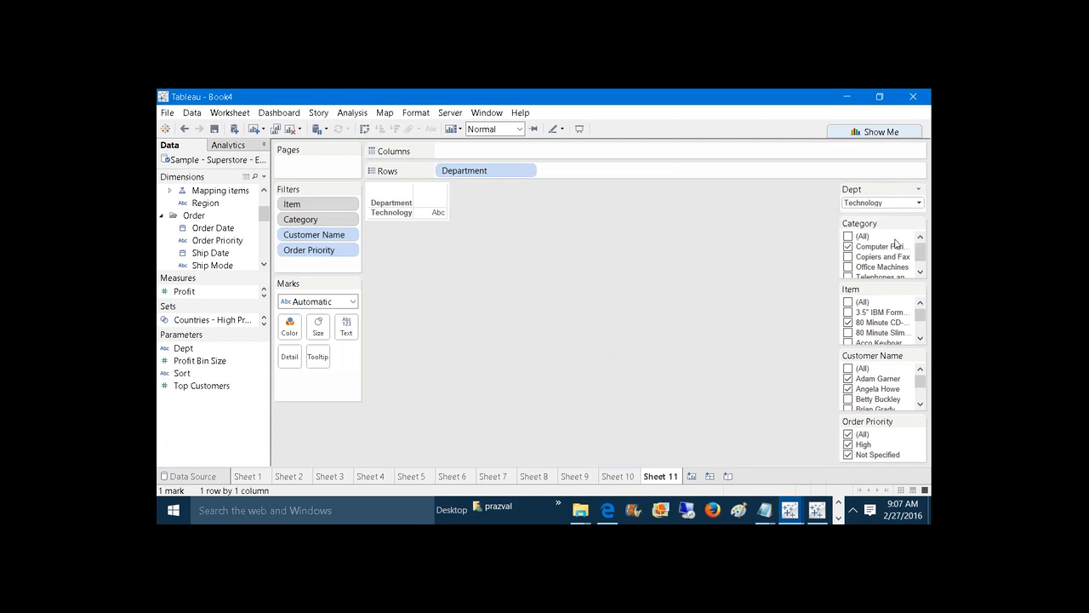
left_click(847, 236)
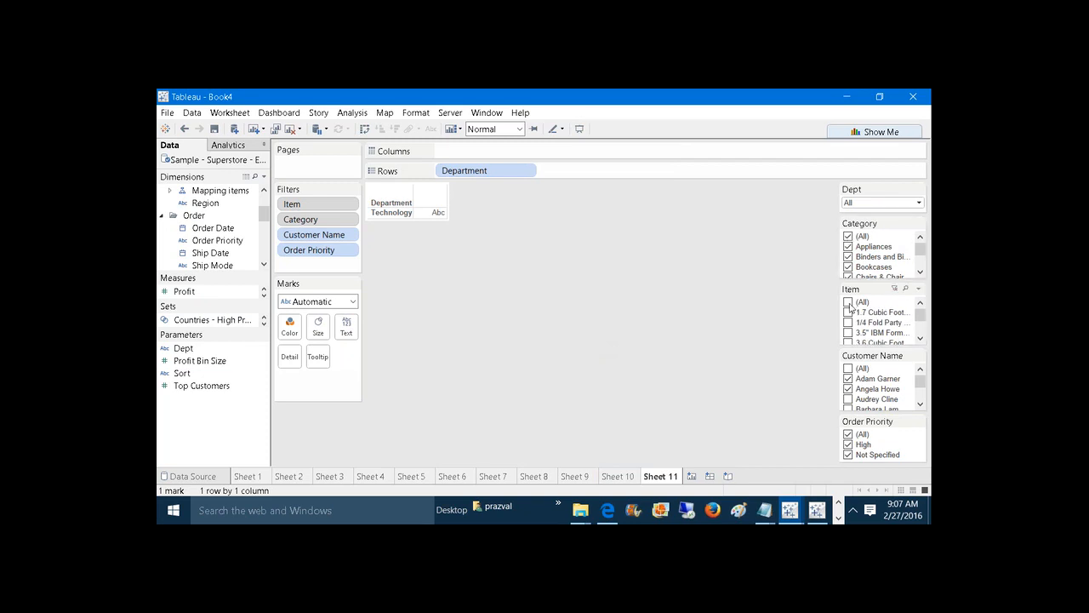
left_click(847, 361)
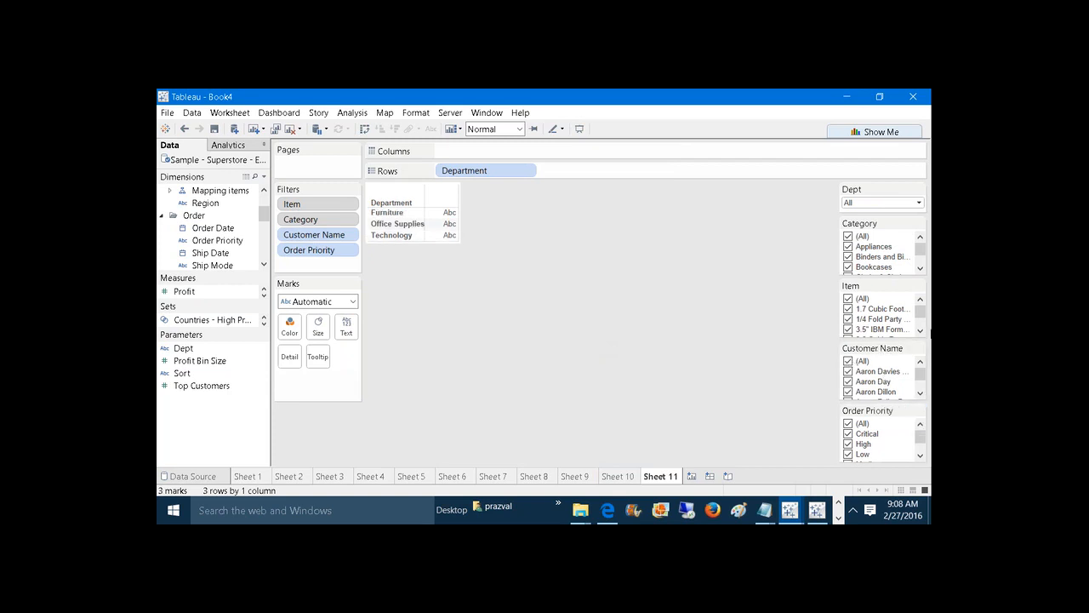
Step: Test the Dept parameter with None, and return it to Technology
left_click(920, 204)
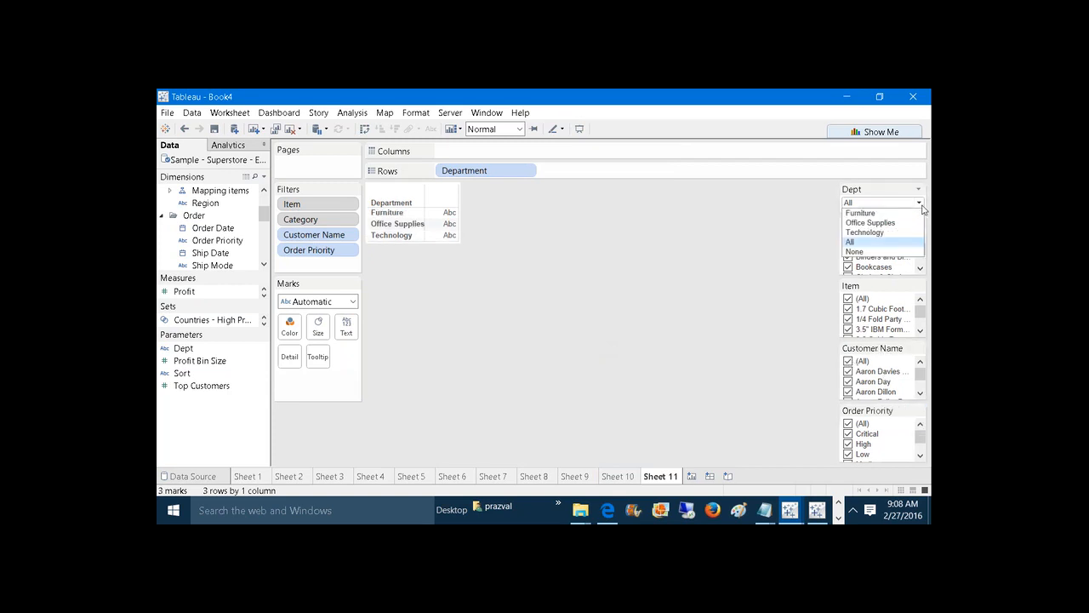
left_click(896, 250)
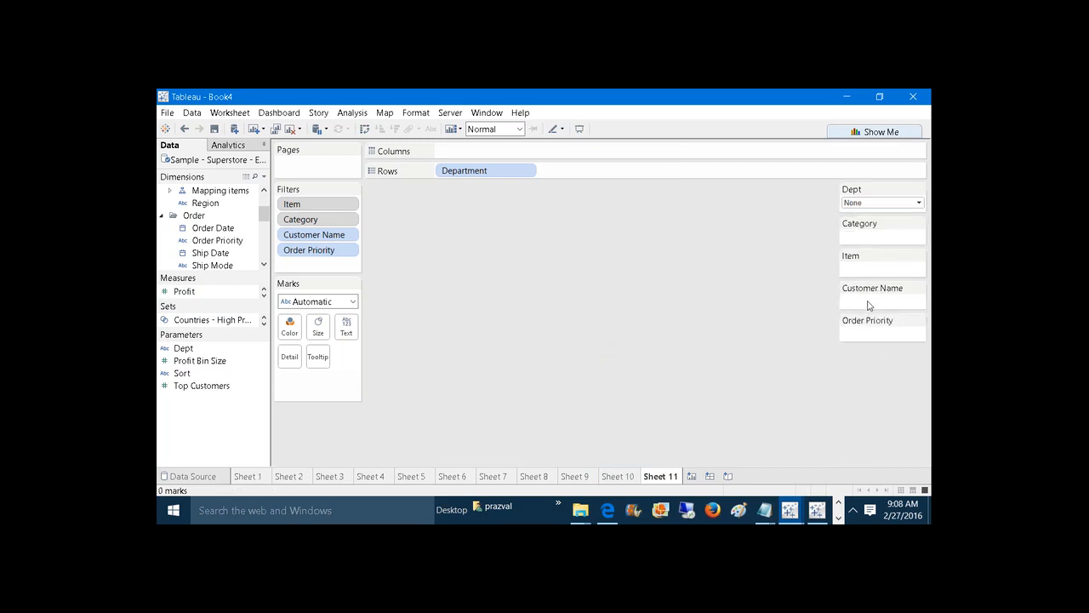
left_click(919, 204)
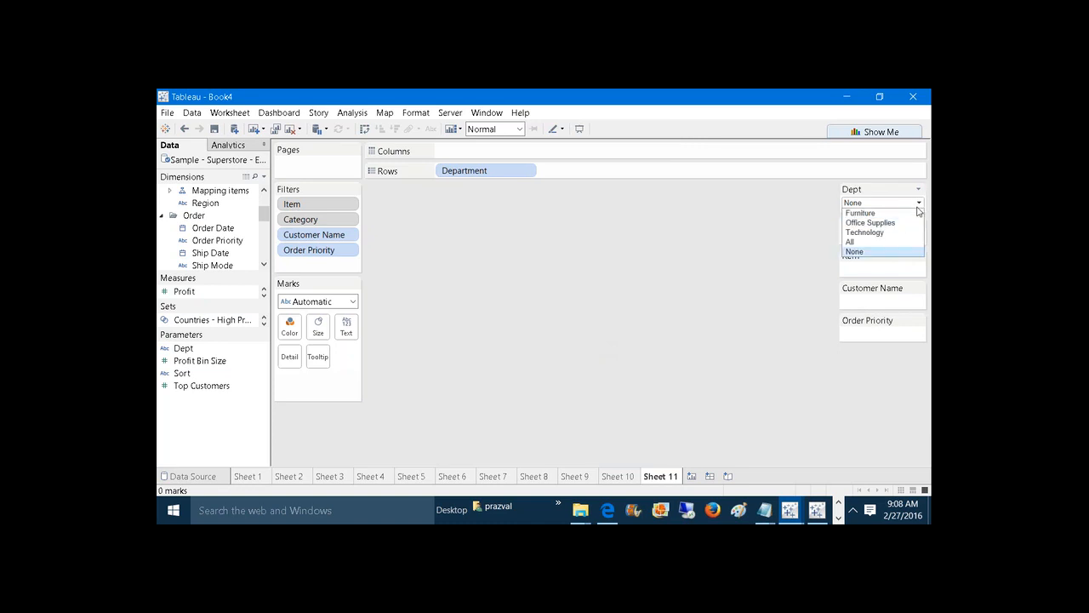
left_click(890, 234)
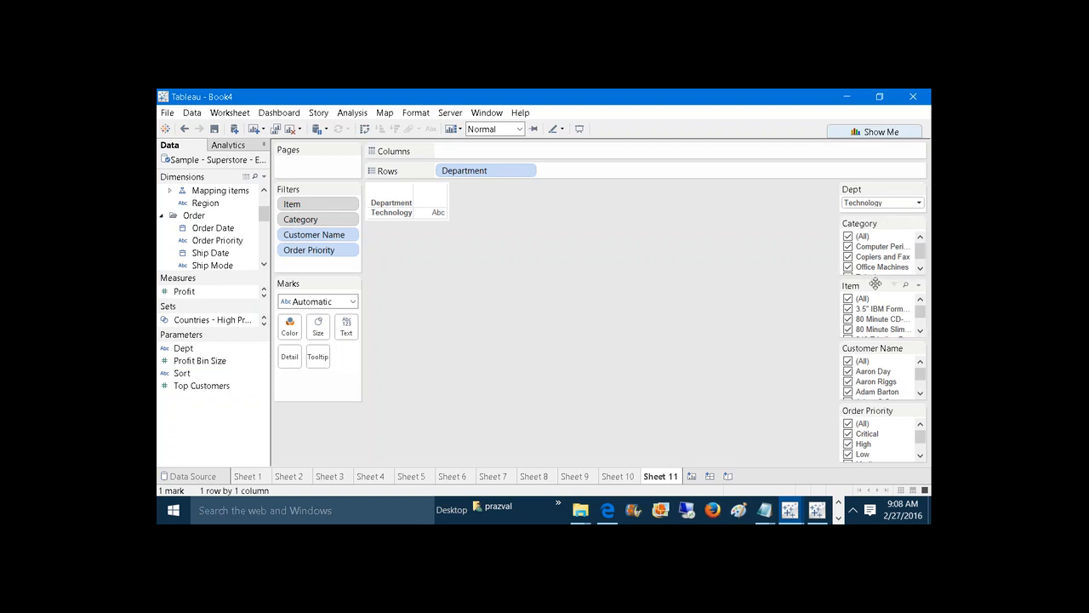
Step: Test the cascade by clearing and reselecting all values in Category and Item, and reselect all values in Customer Name
left_click(848, 236)
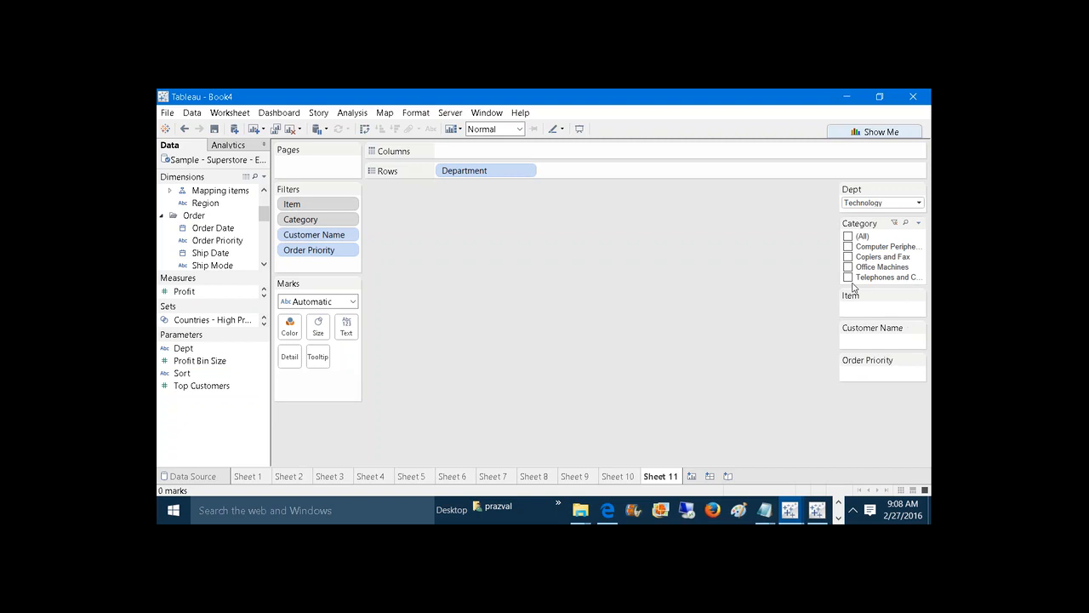
left_click(848, 236)
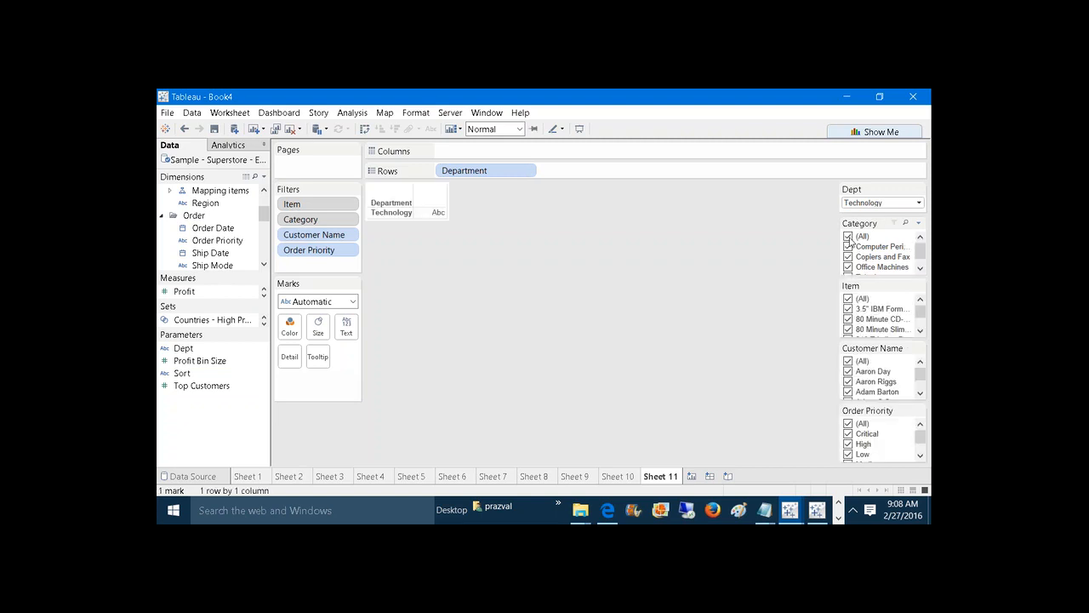
left_click(847, 299)
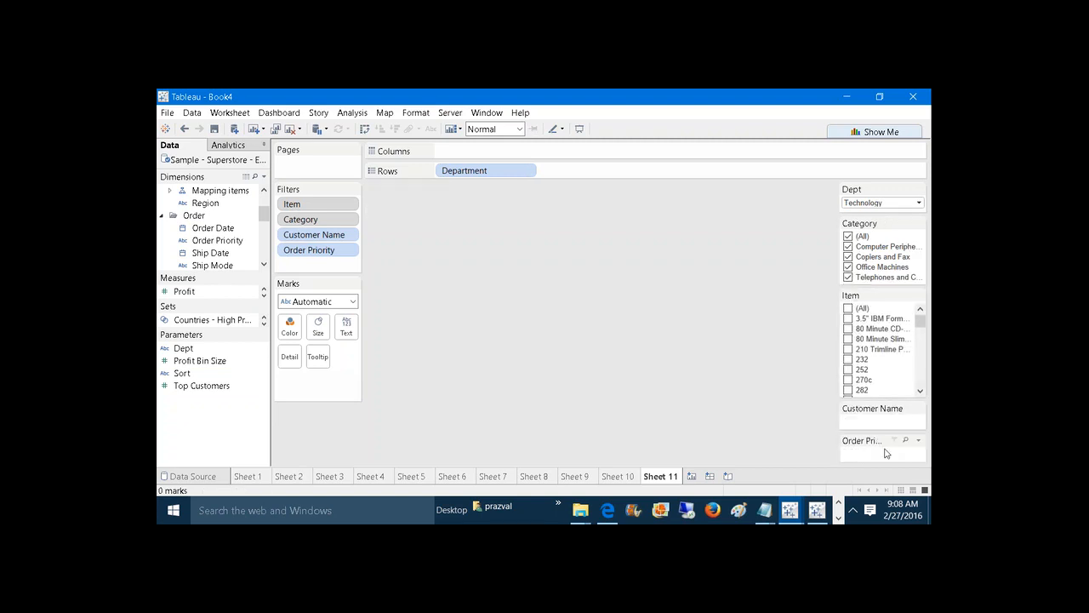
left_click(848, 309)
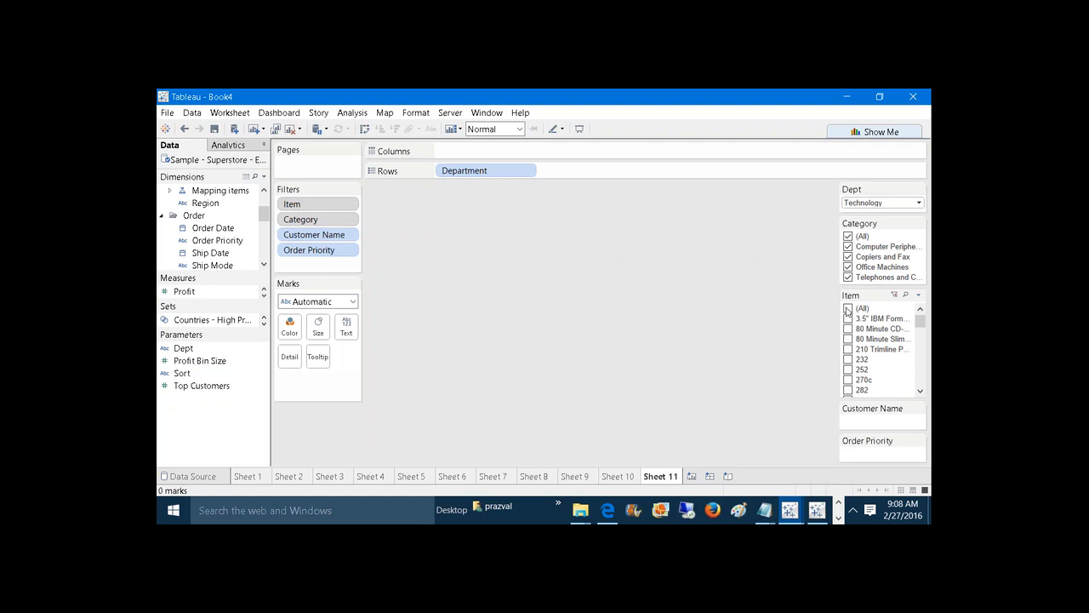
left_click(847, 361)
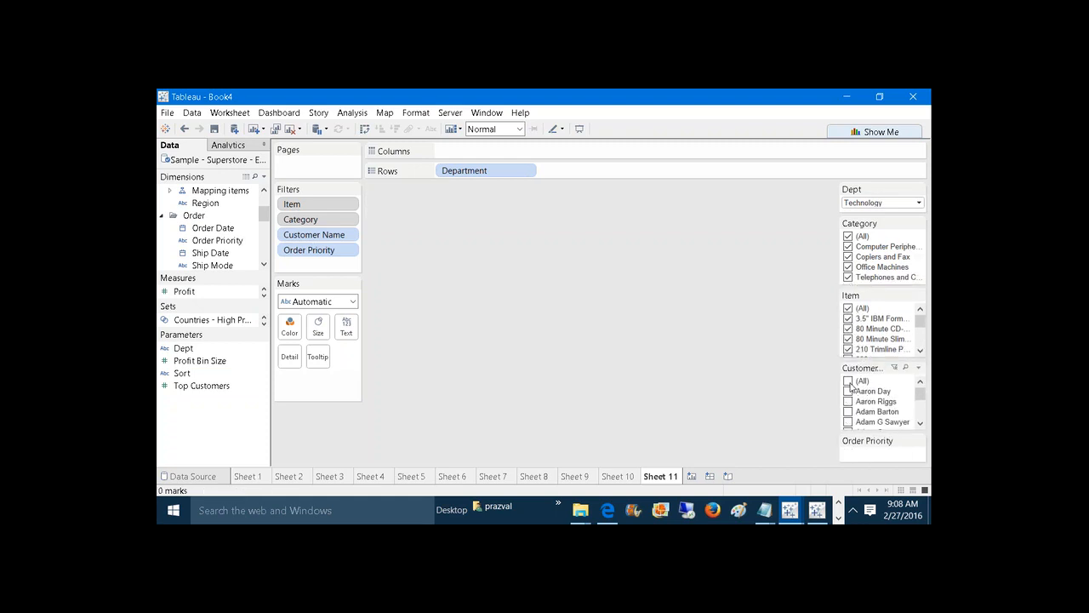
left_click(849, 382)
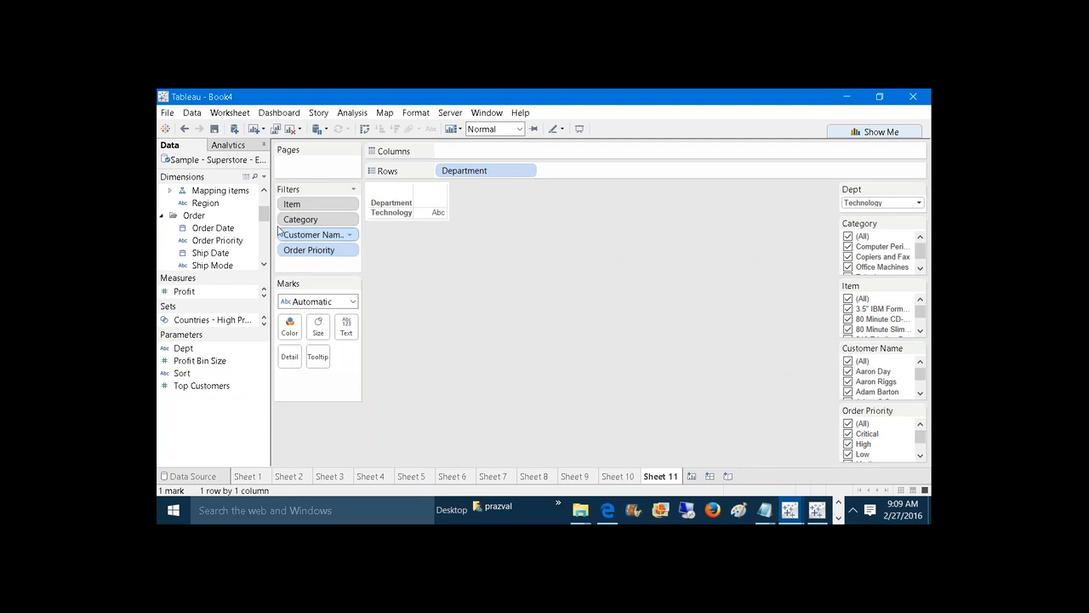
Step: Expand the Mapping items hierarchy in the Customer folder and select its Country / Region dimension
left_click_drag(262, 218, 265, 202)
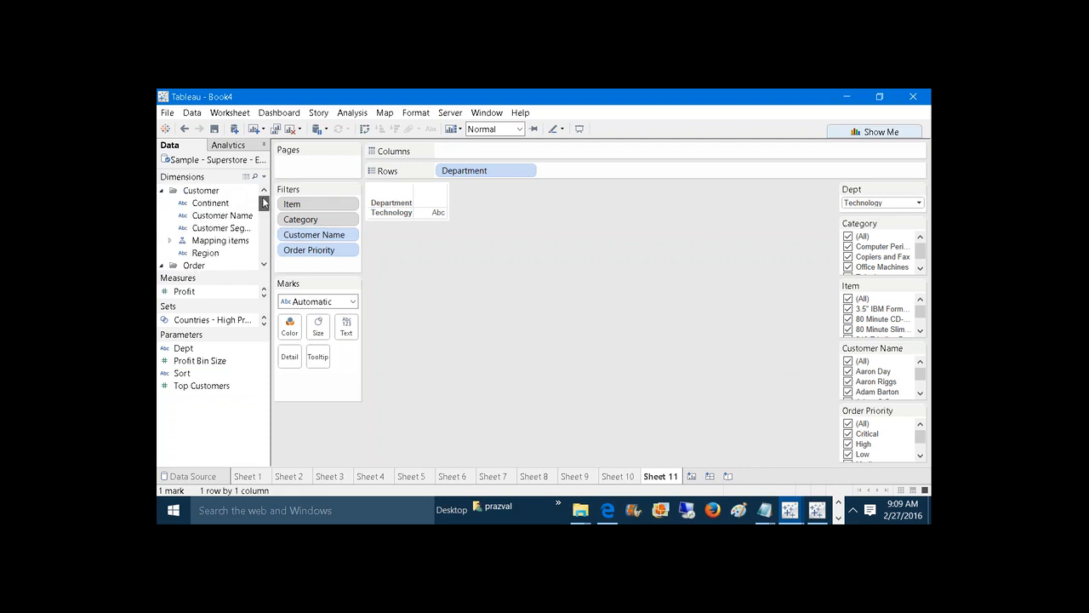
left_click_drag(262, 197, 264, 225)
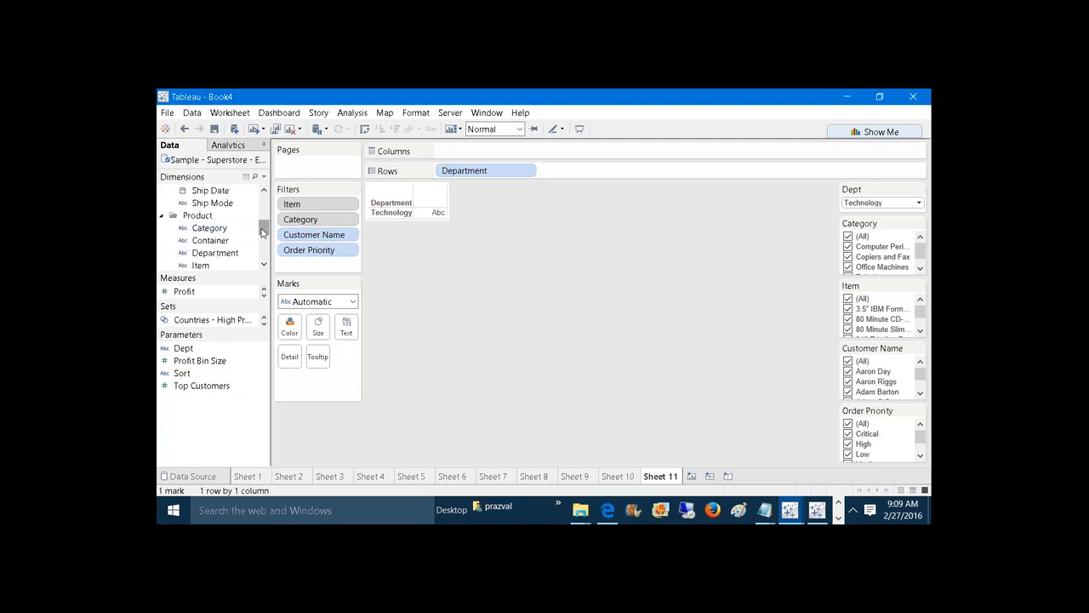
left_click_drag(262, 231, 262, 200)
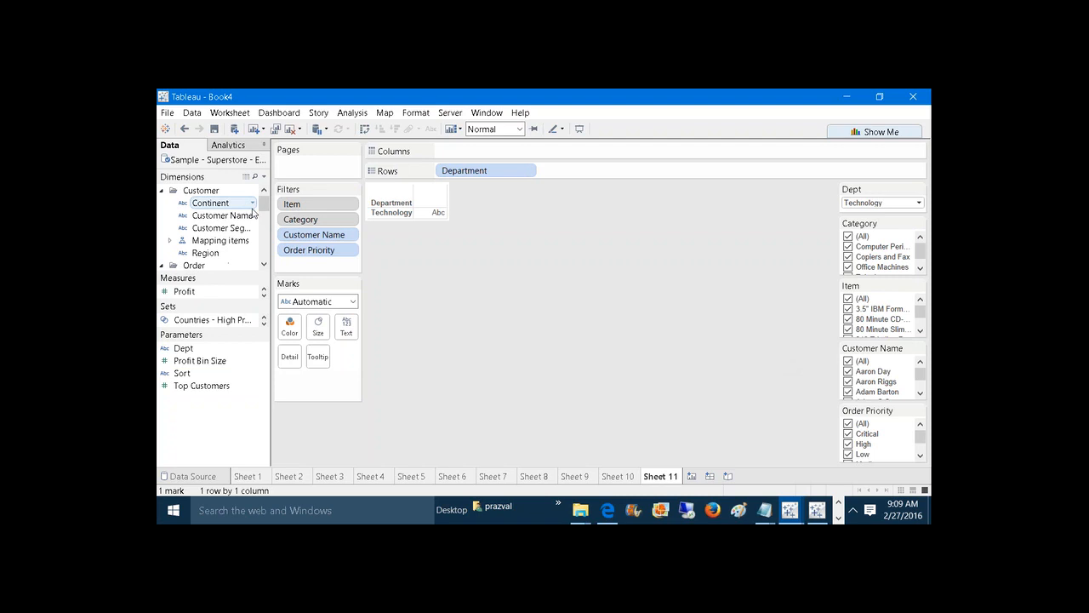
left_click(170, 241)
left_click(211, 252)
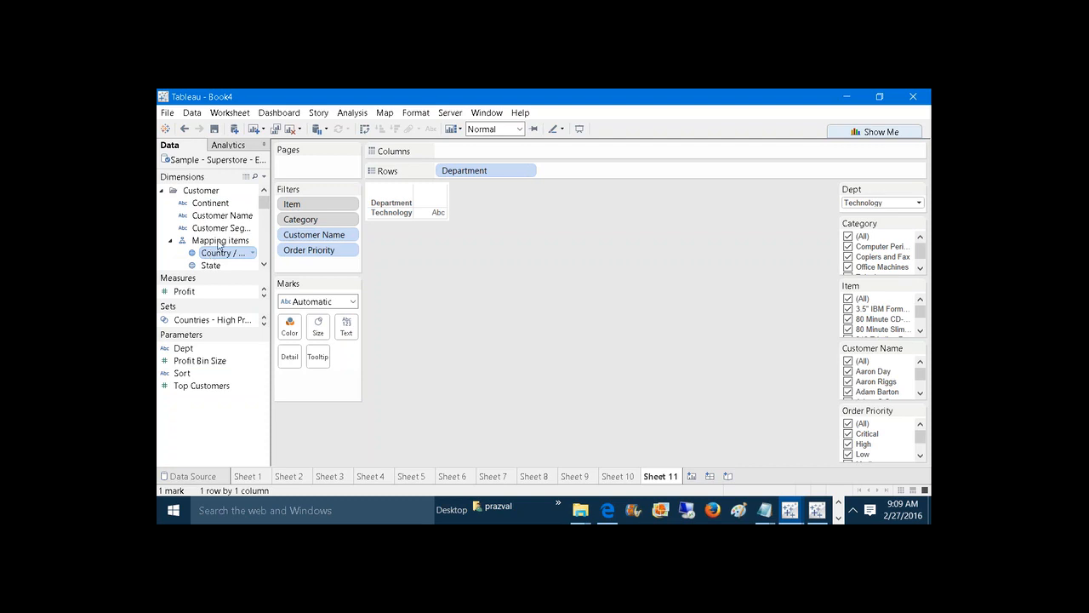
Step: Start a new calculated field and name it Country_CS
left_click(264, 176)
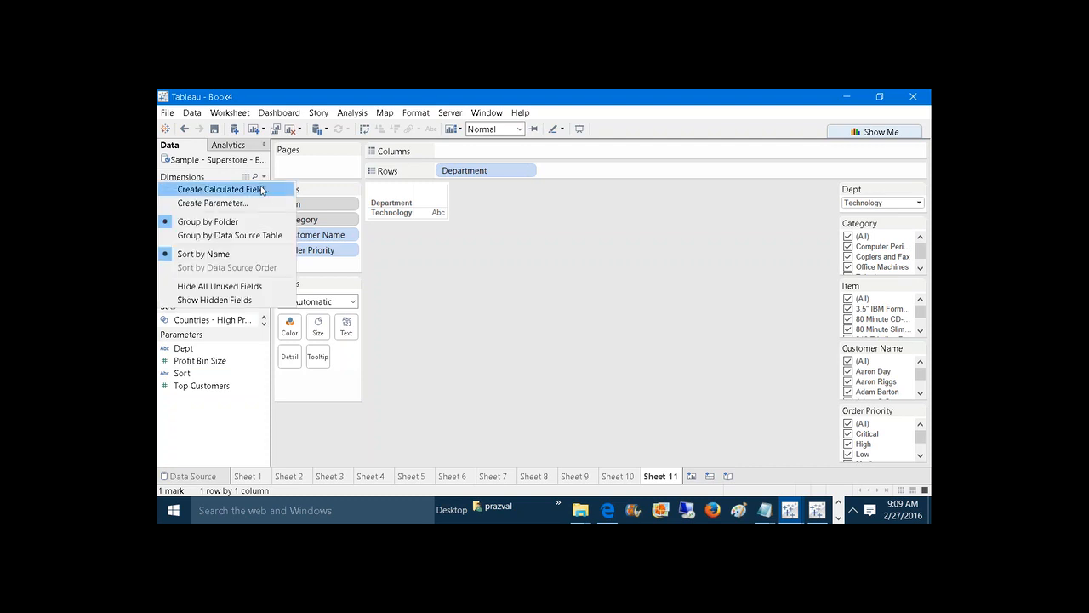
left_click(219, 189)
type("C")
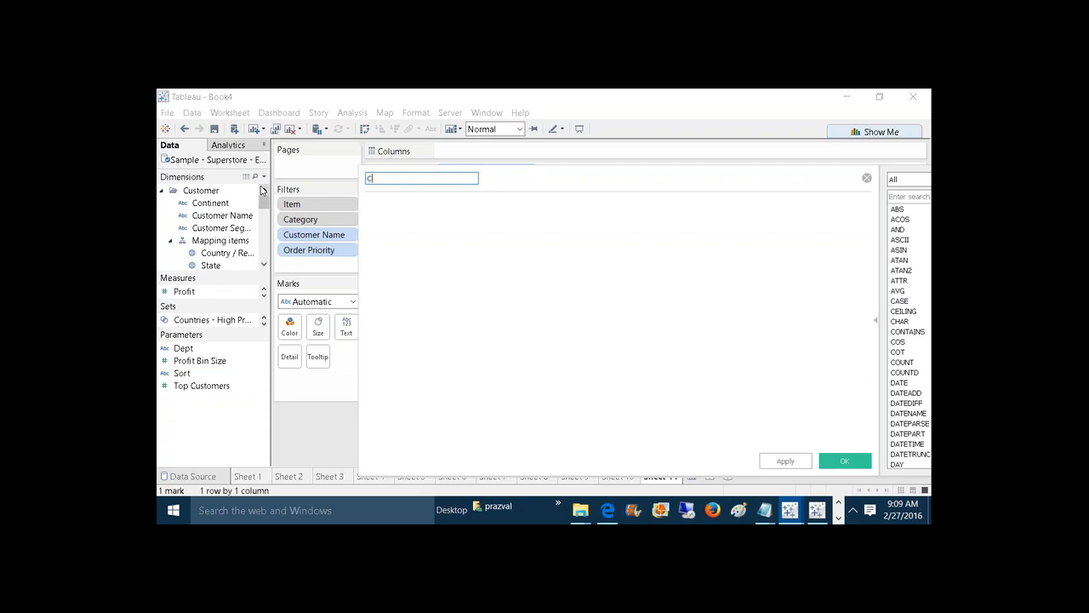
type("ountry")
type("_")
type("CS")
Step: Enter the formula LOOKUP([Country / Region],0) for Country_CS and view the details of its calculation error
type("LOOKUP(")
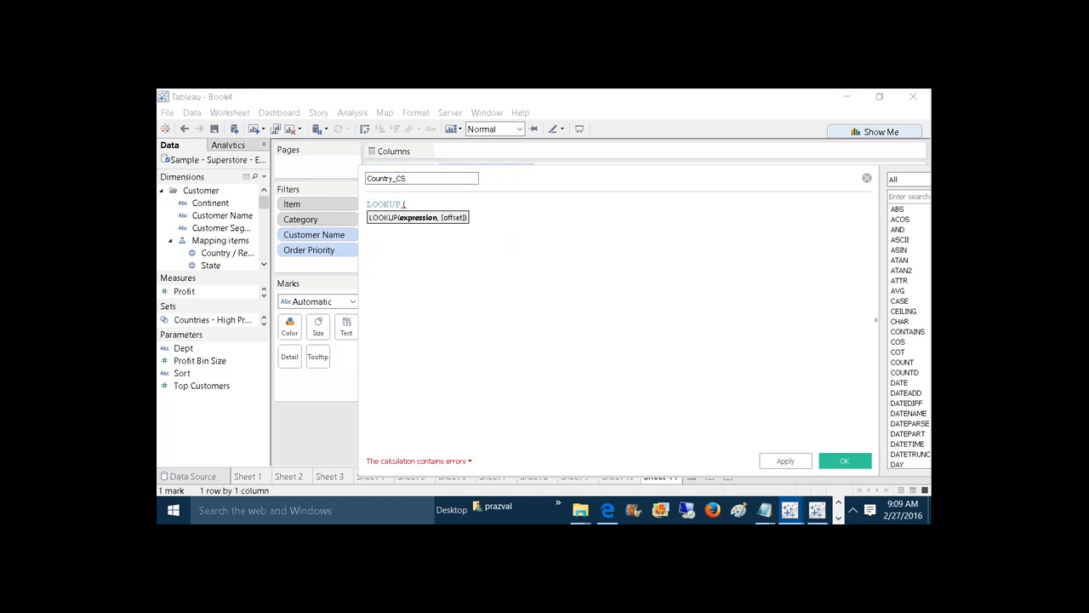
type("C")
type("C")
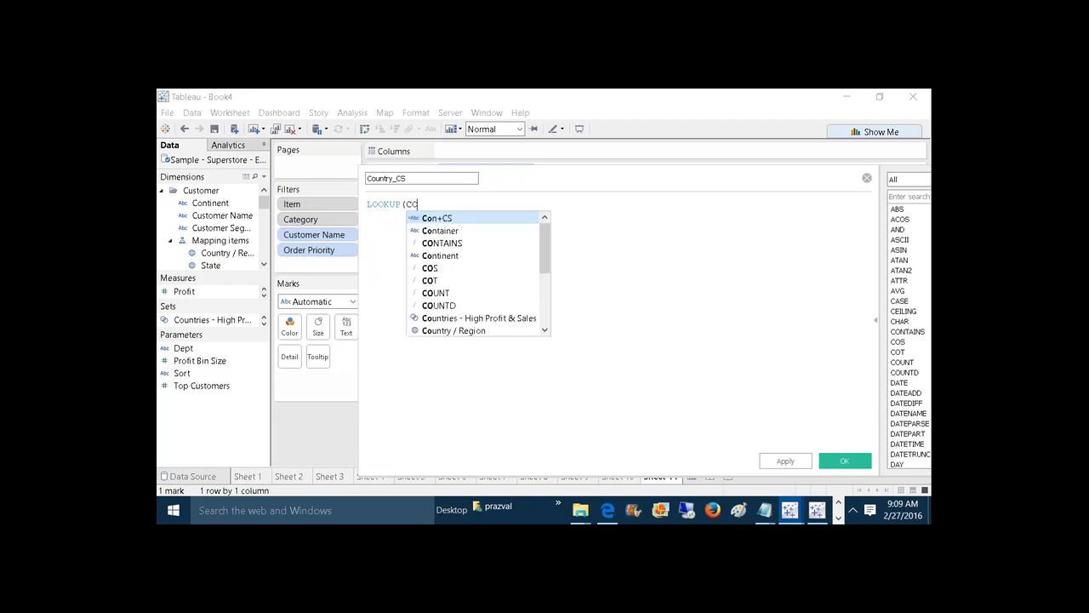
double_click(464, 331)
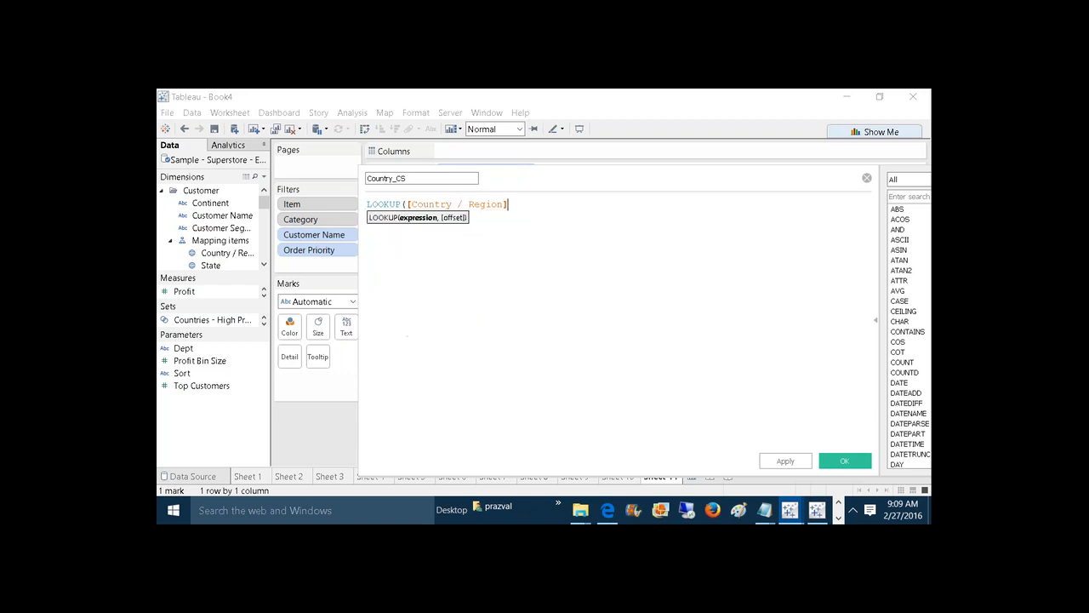
type(",0)")
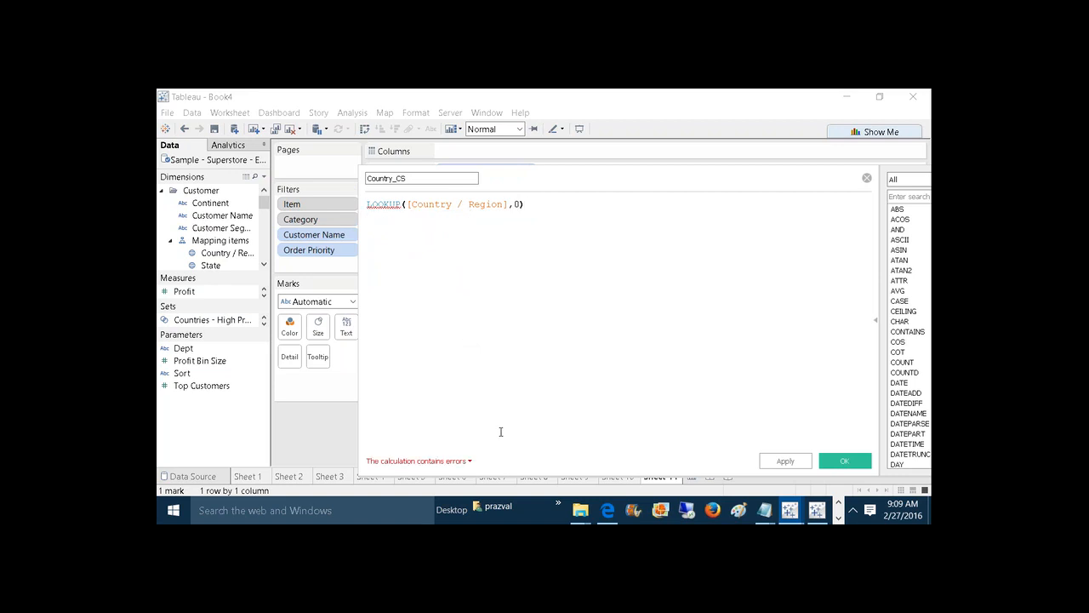
left_click(468, 462)
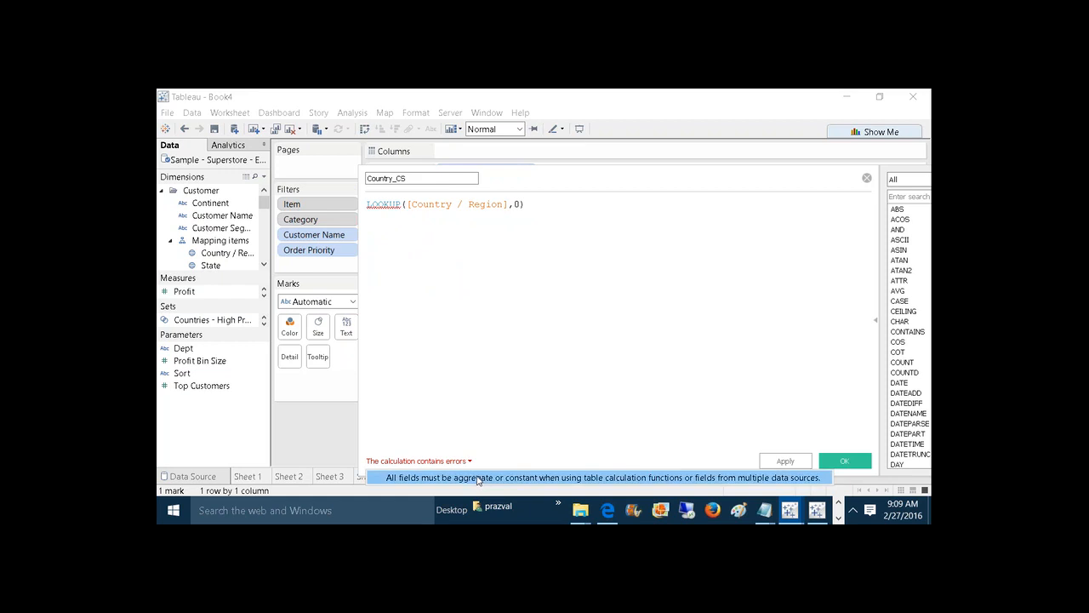
Step: Wrap [Country / Region] in MIN so the formula reads LOOKUP(MIN([Country / Region]),0), and save the calculated field
left_click(407, 206)
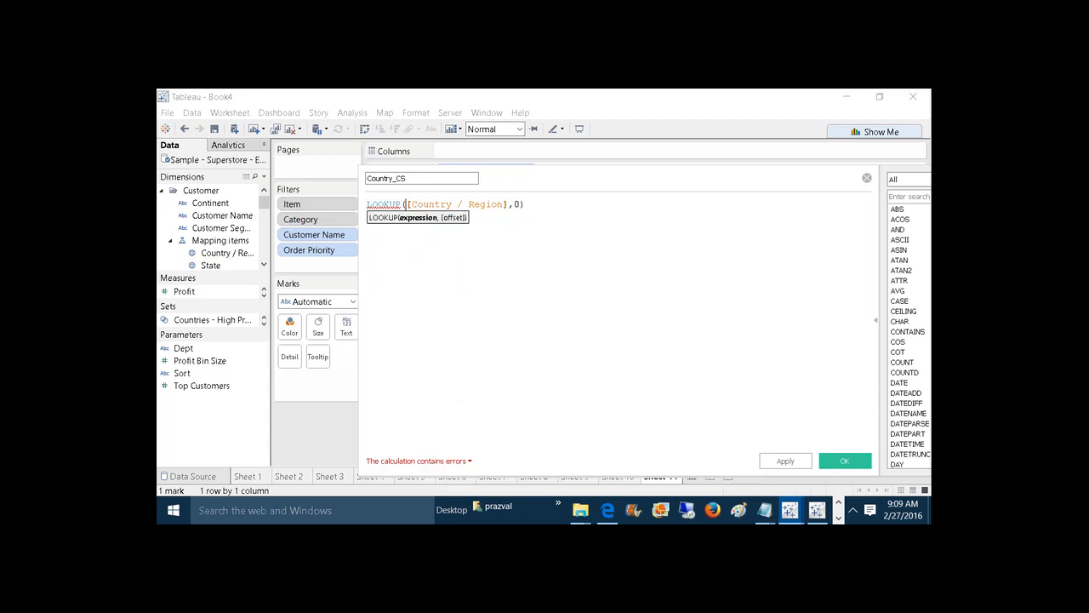
type("MIN(")
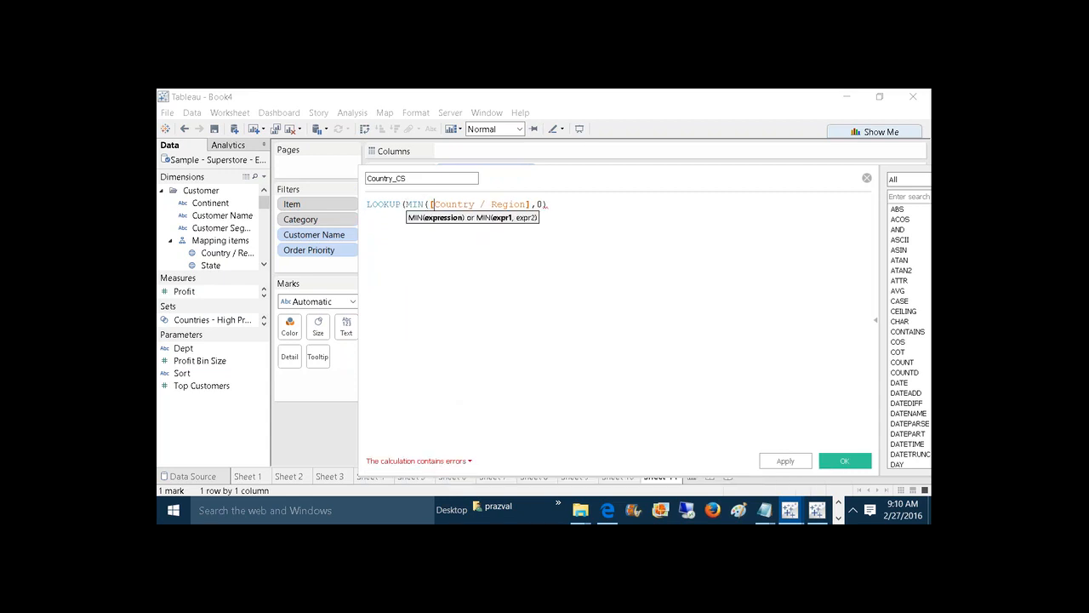
key("Right")
key("Right")
key("Right")
key("Right")
key("Right")
key("Right")
key("Right")
key("Right")
key("Right")
key("Right")
key("Right")
key("Right")
key("Right")
key("Right")
key("Right")
key("Right")
type(")")
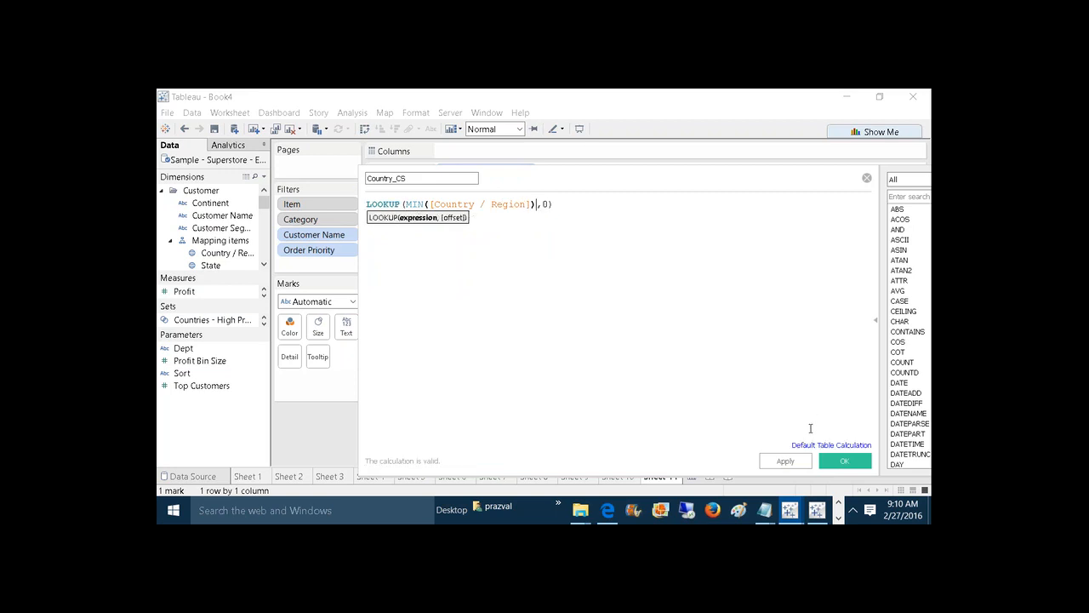
left_click(782, 467)
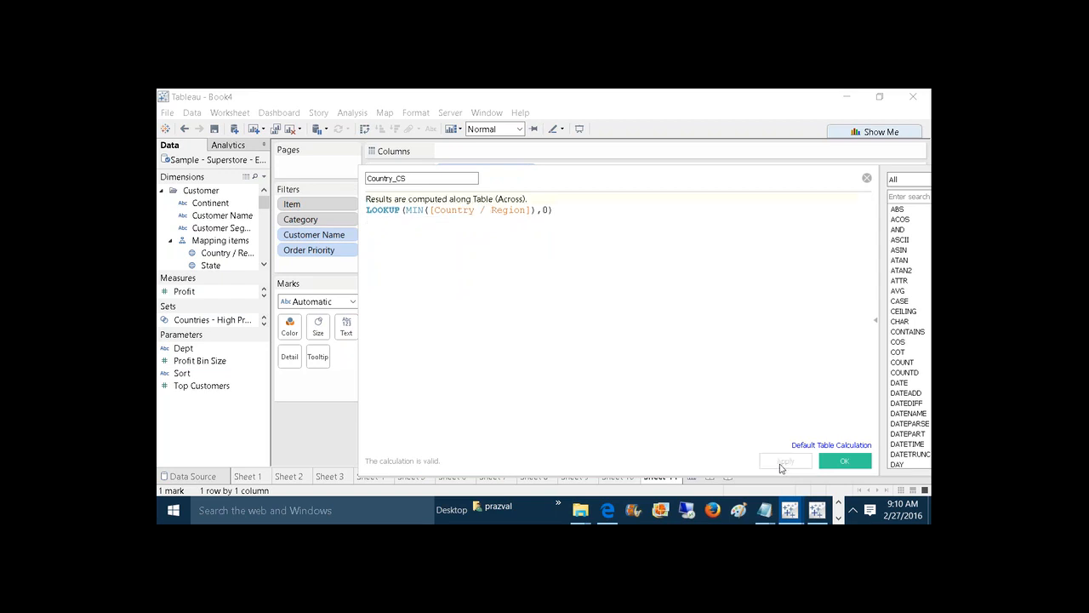
left_click(844, 461)
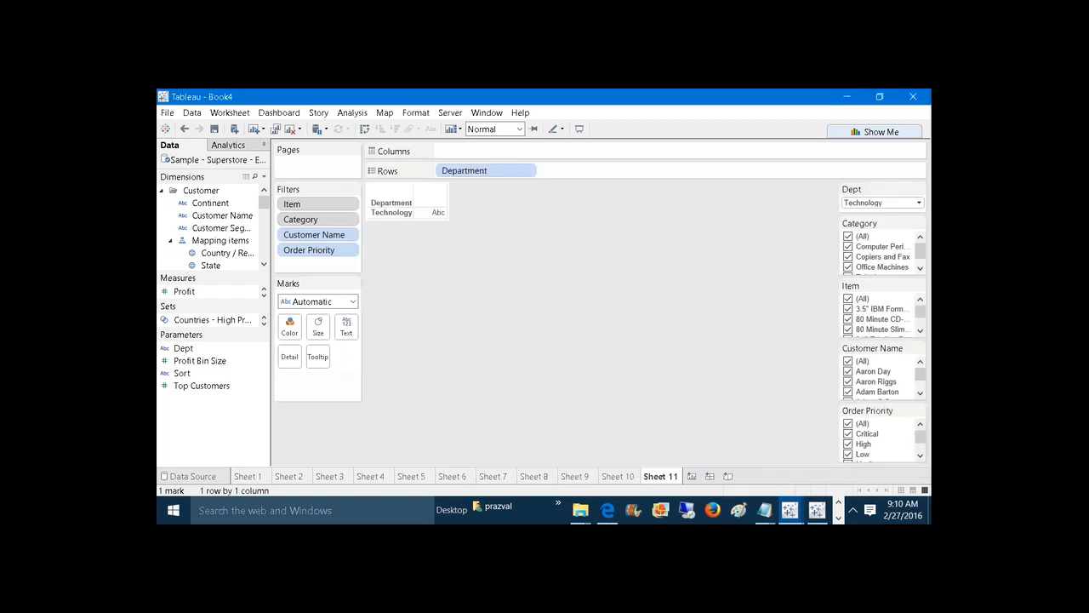
Step: Show a filter for the Country_CS measure by adding the field to Detail, and remove its pill from the Marks card
left_click_drag(220, 301, 208, 414)
left_click_drag(261, 378, 262, 345)
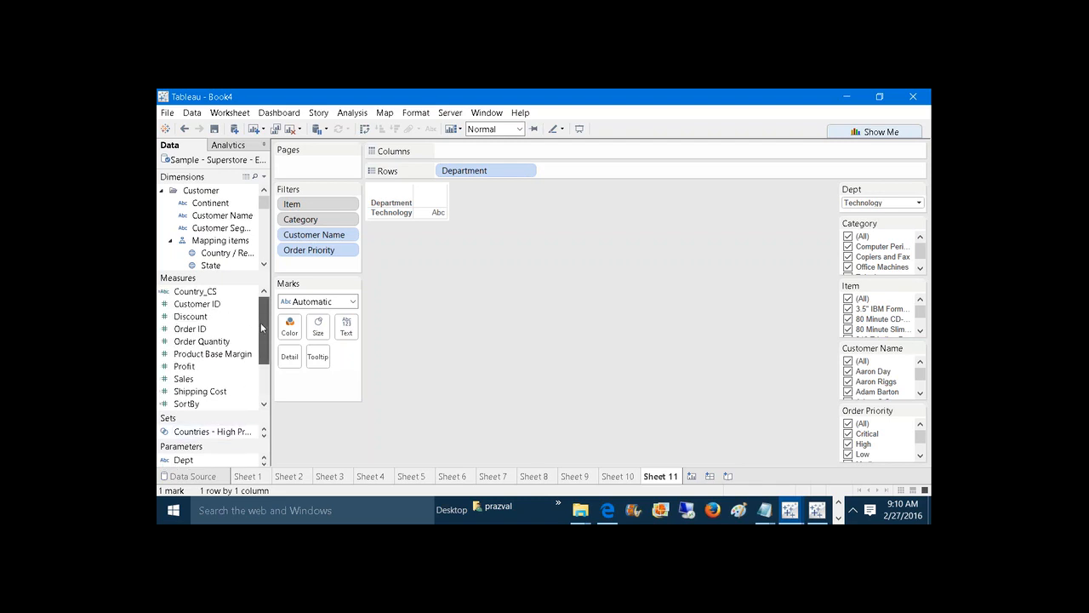
right_click(193, 294)
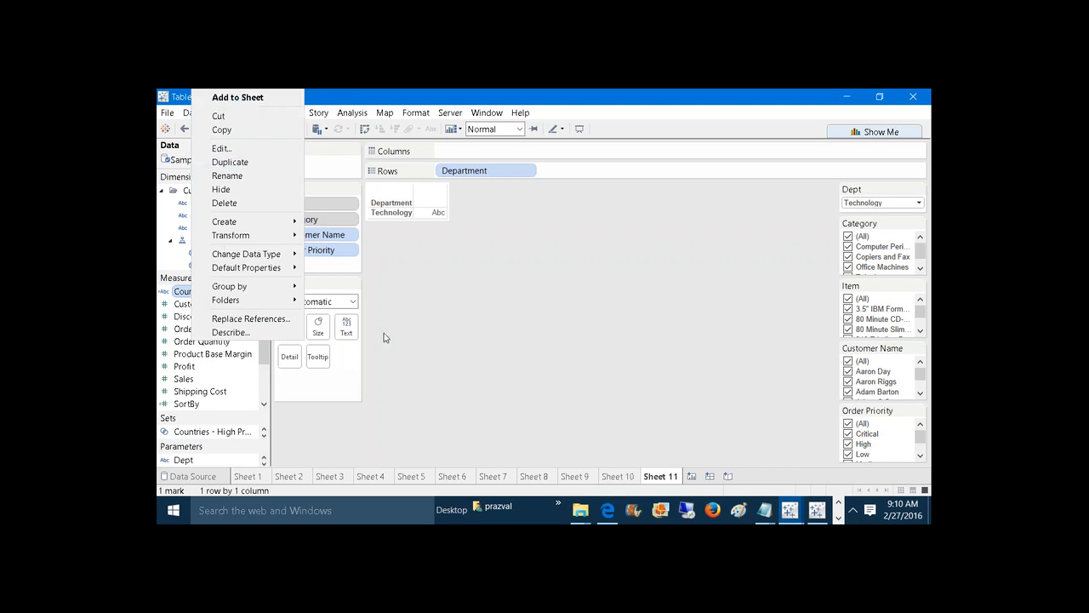
left_click(458, 337)
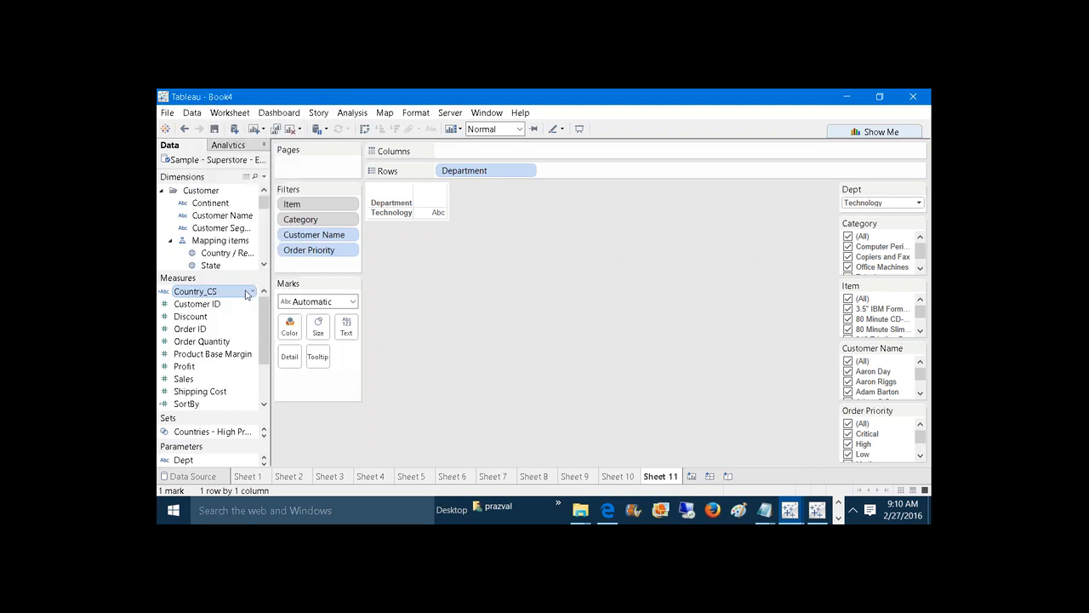
right_click(216, 296)
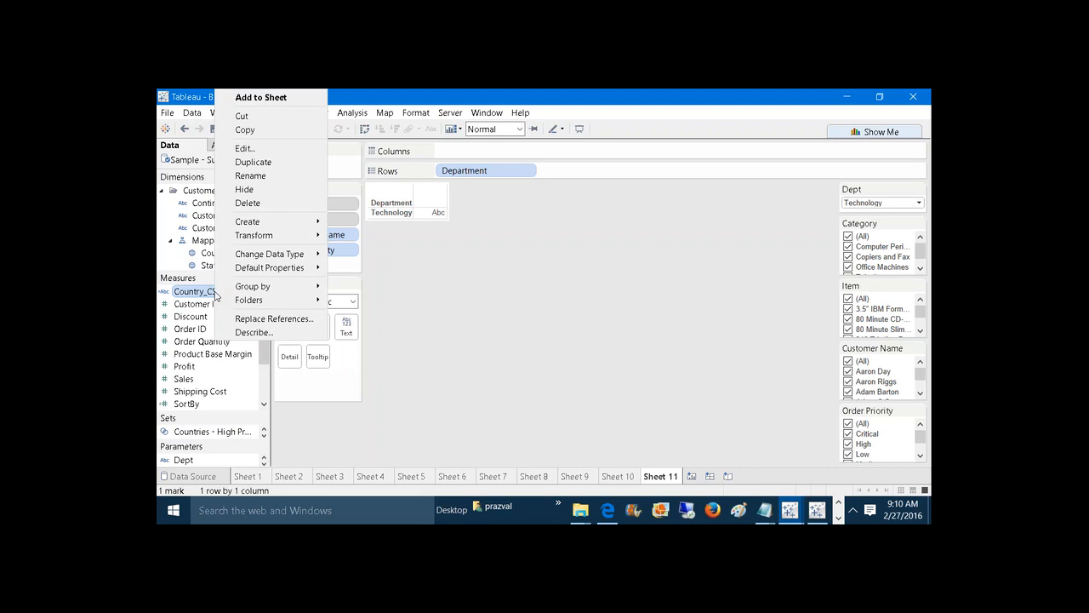
left_click(430, 346)
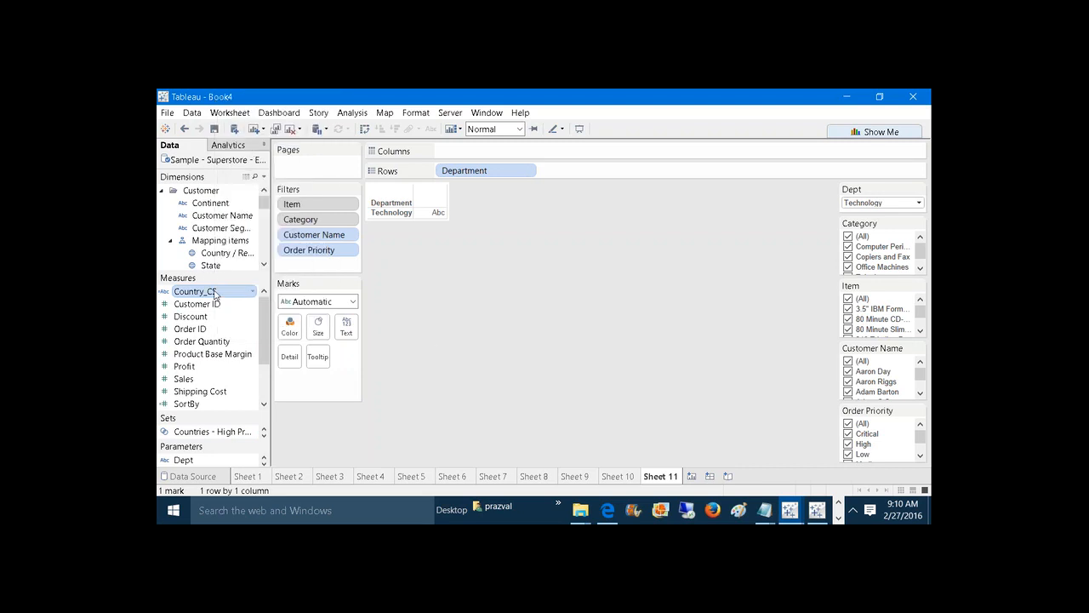
left_click_drag(215, 294, 290, 357)
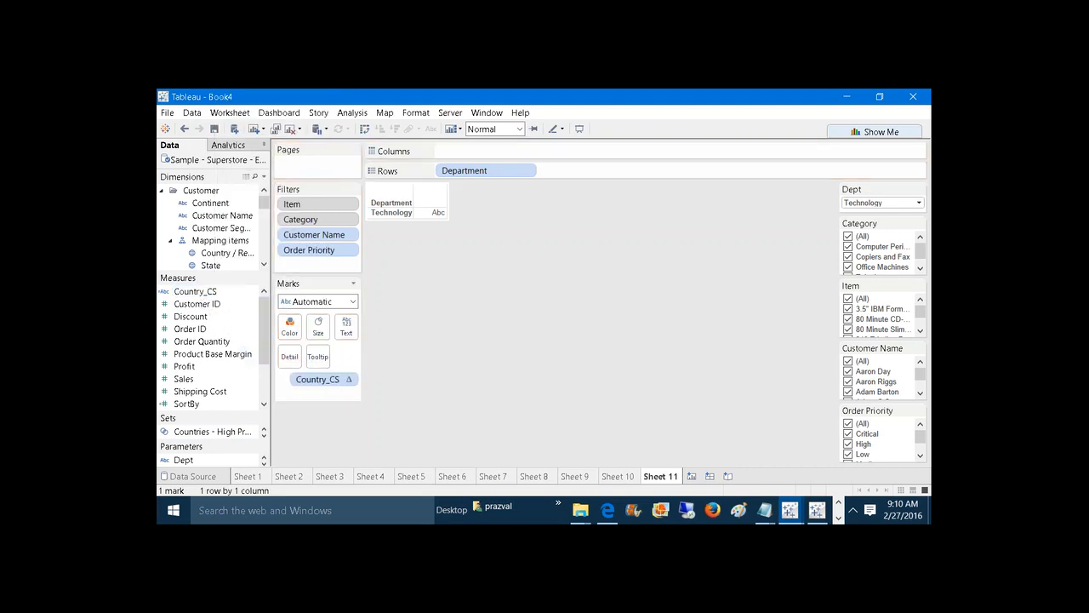
right_click(331, 383)
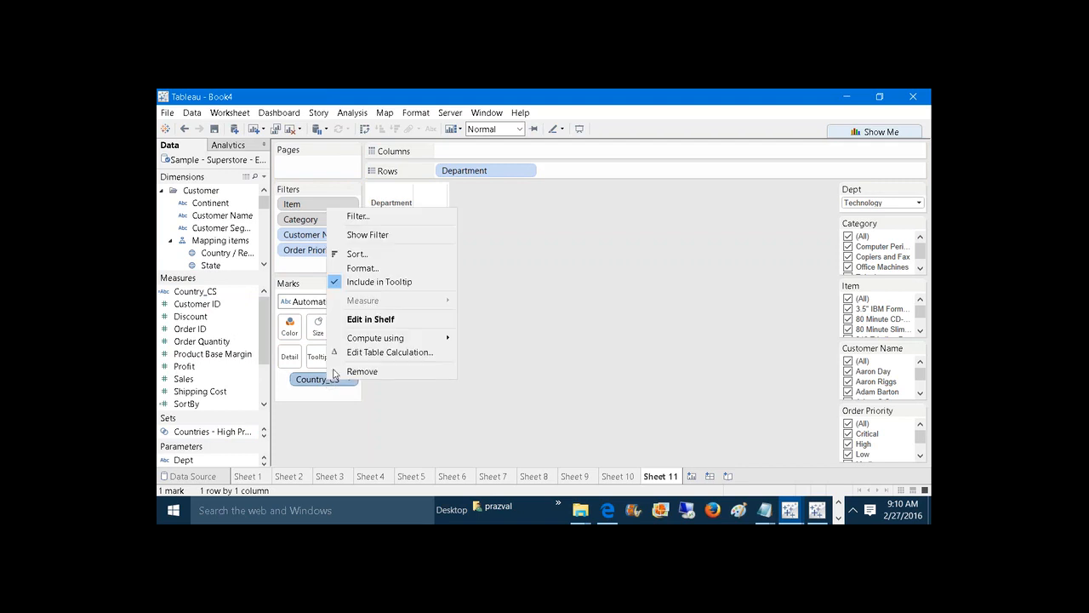
left_click(368, 235)
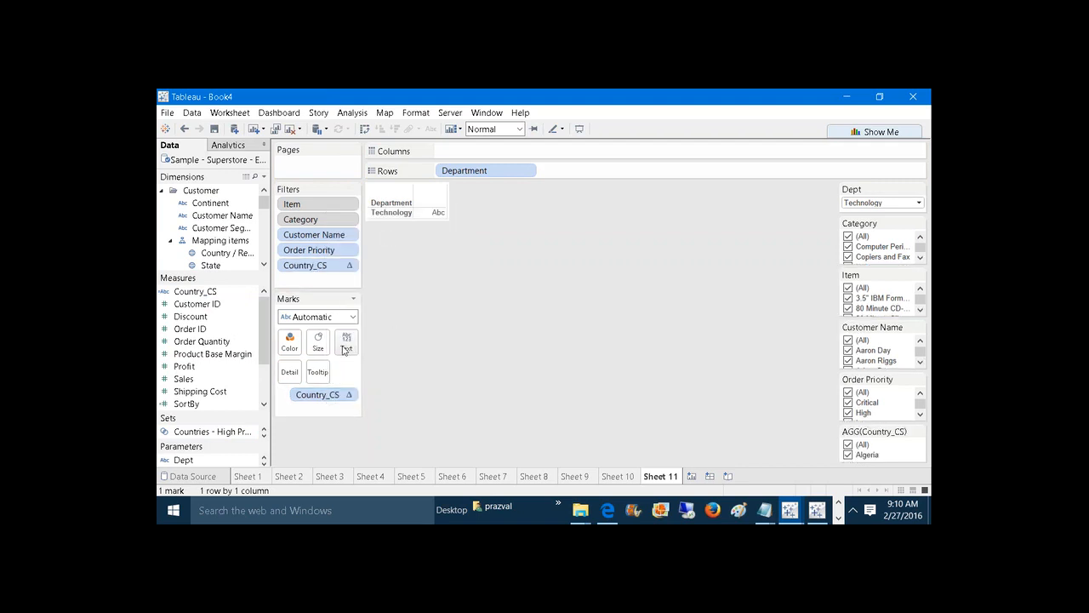
left_click_drag(321, 396, 349, 451)
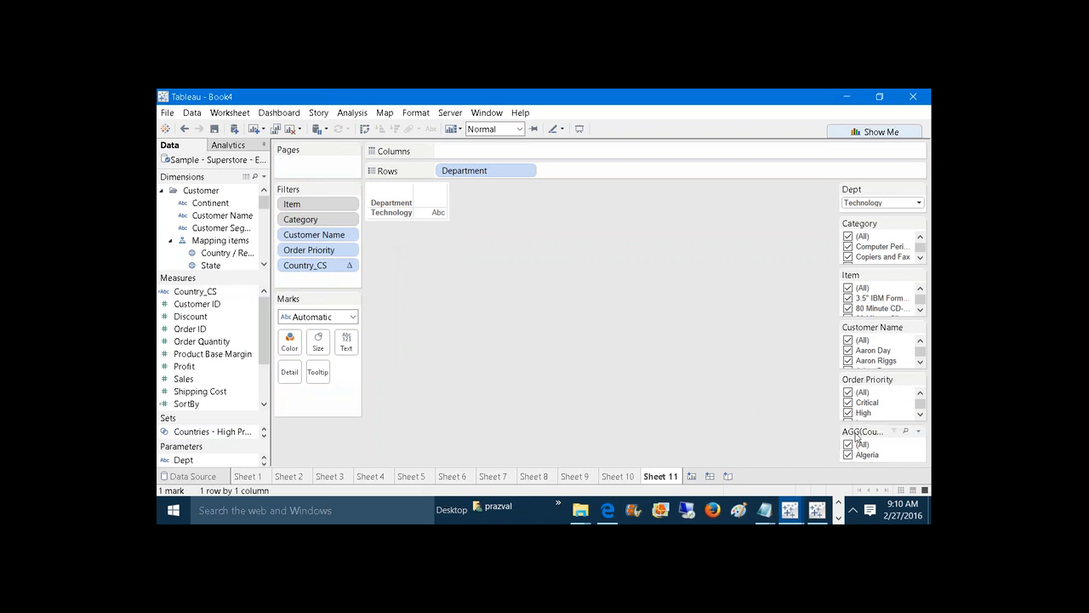
Step: Test the Dept parameter with None, and set it to All
left_click(920, 202)
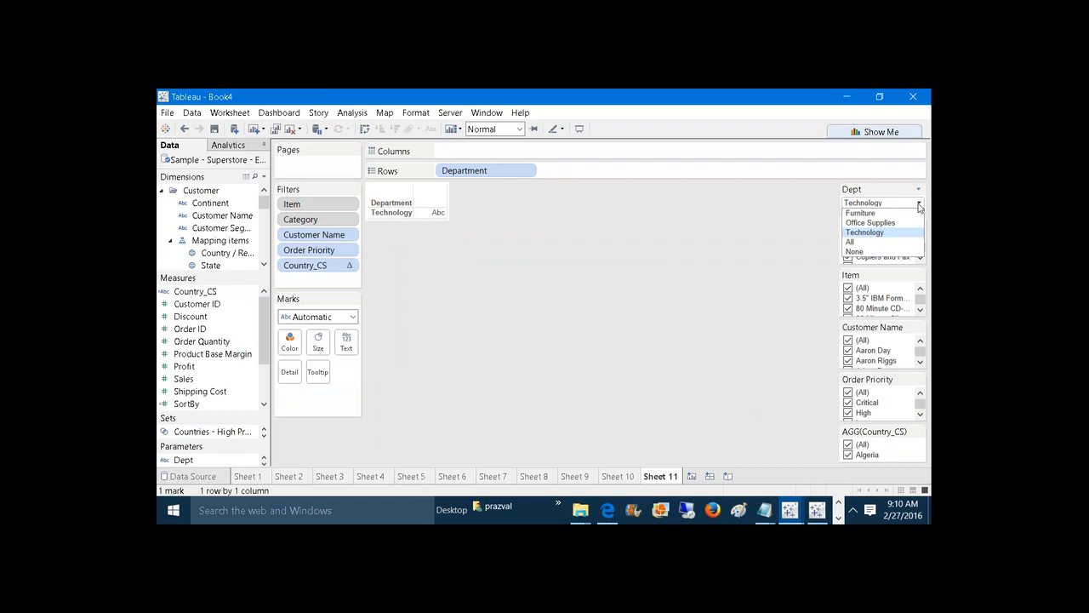
left_click(887, 252)
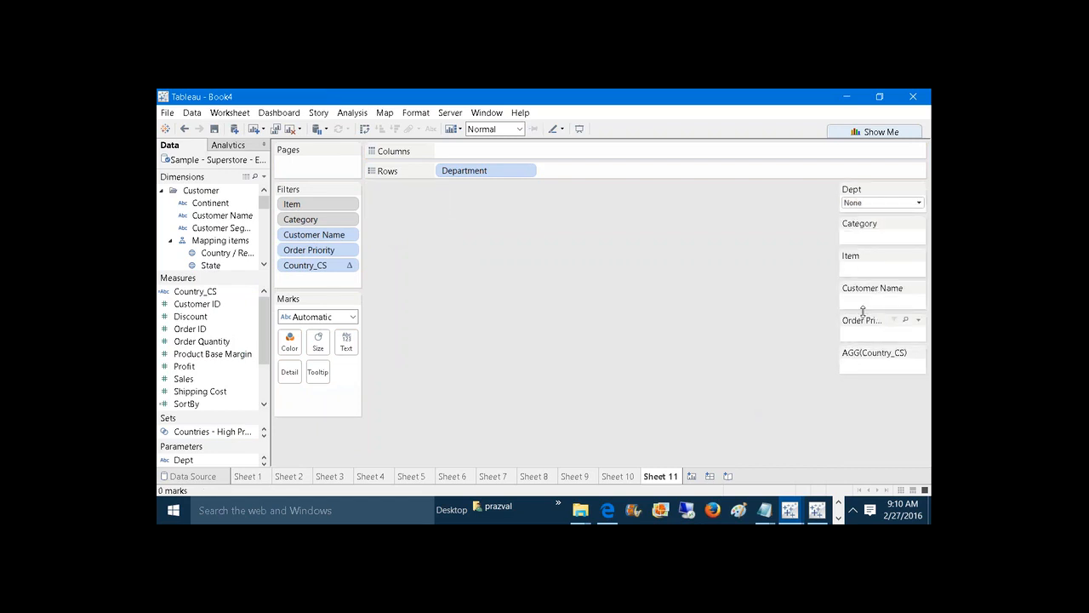
left_click(918, 203)
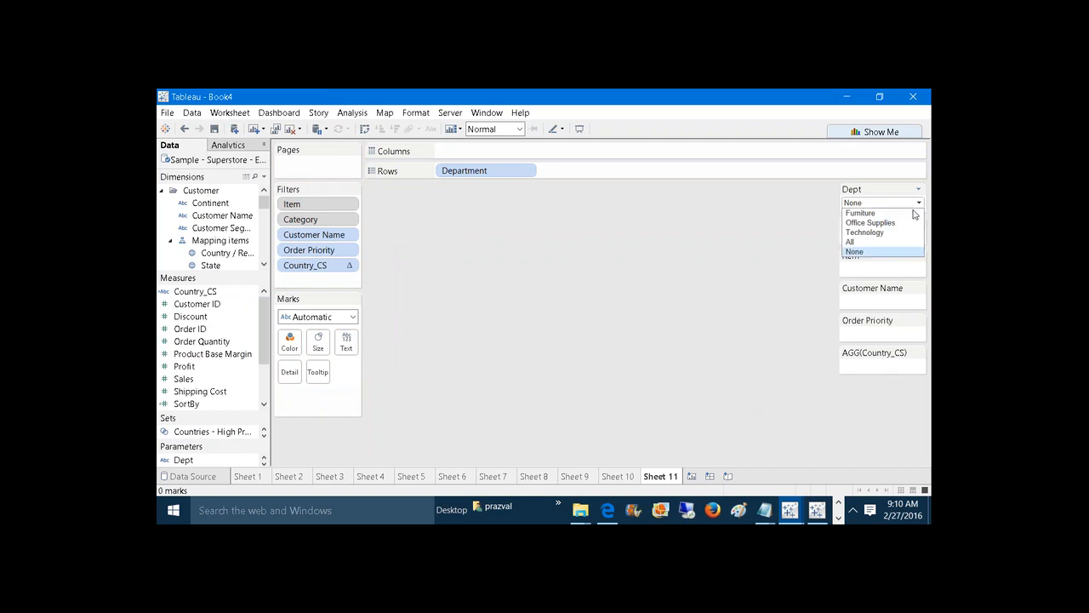
left_click(891, 242)
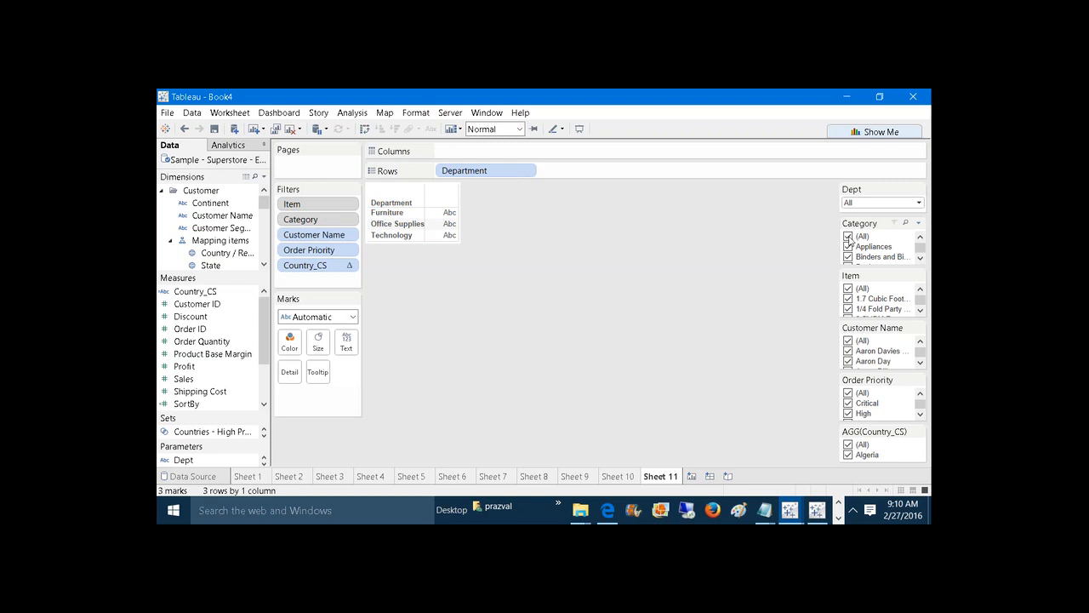
Step: Restrict the Category filter to Appliances and the Item filter to the 3.6 Cubic Foot item only
left_click(847, 237)
left_click(848, 246)
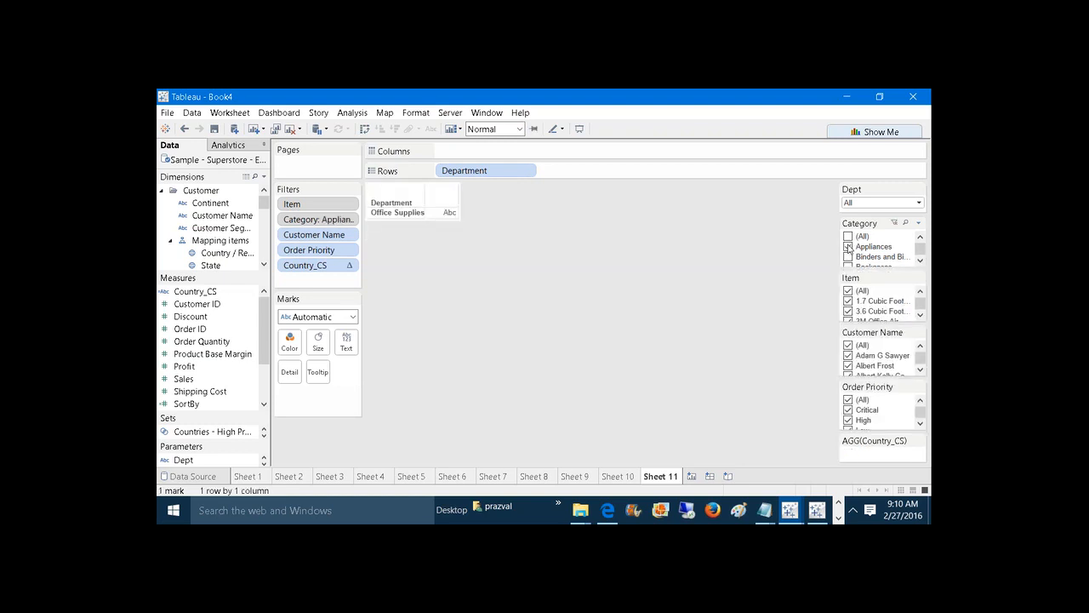
left_click(847, 291)
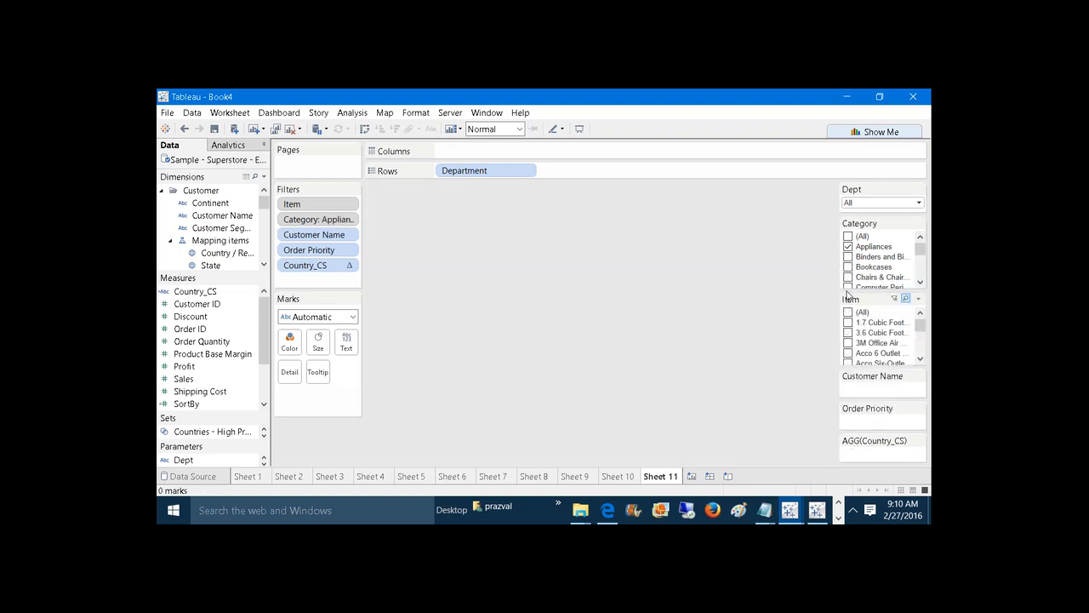
left_click(848, 332)
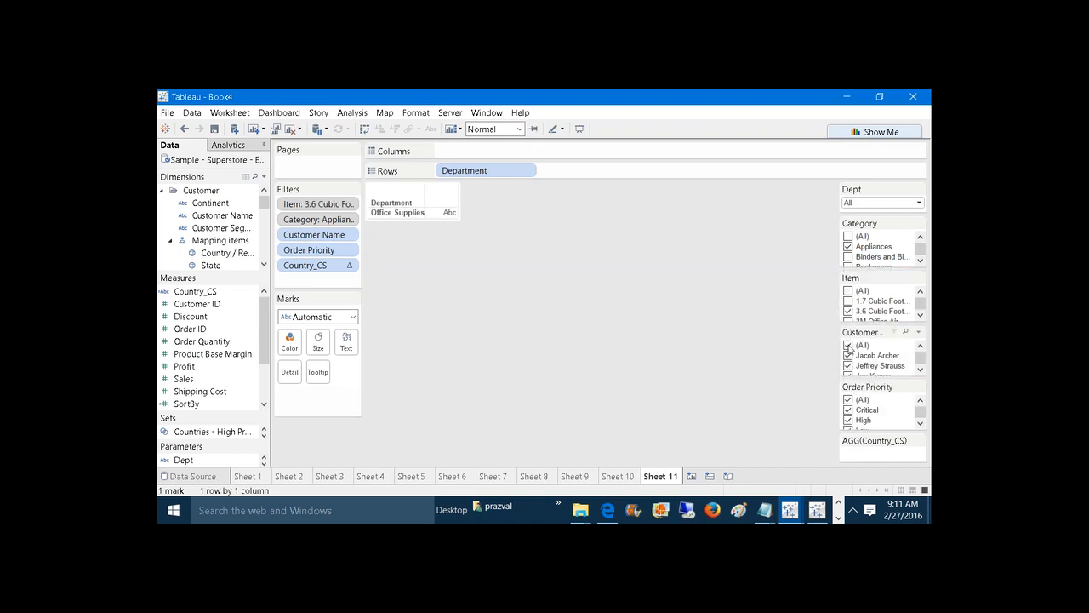
Step: Restrict Customer Name to the first two listed customers, and select both Critical and Low in Order Priority
left_click(848, 346)
left_click(847, 363)
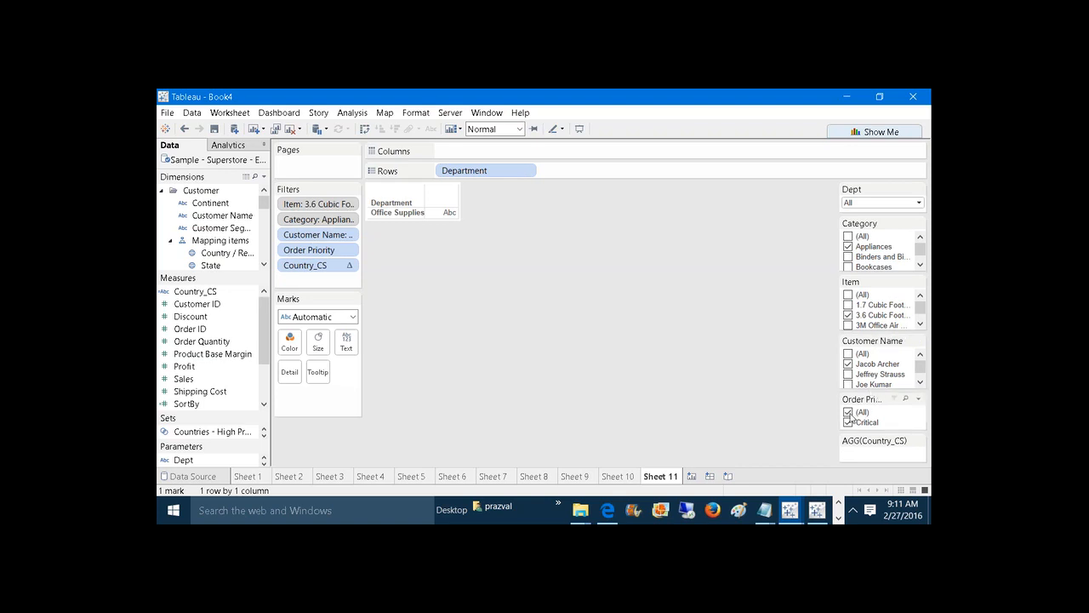
left_click(849, 413)
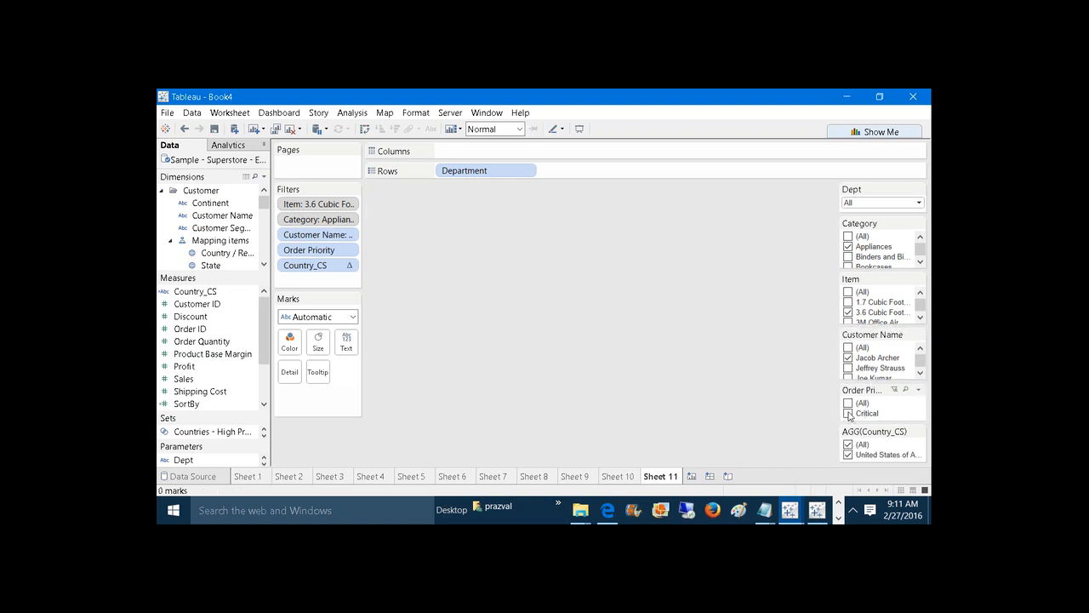
left_click(848, 414)
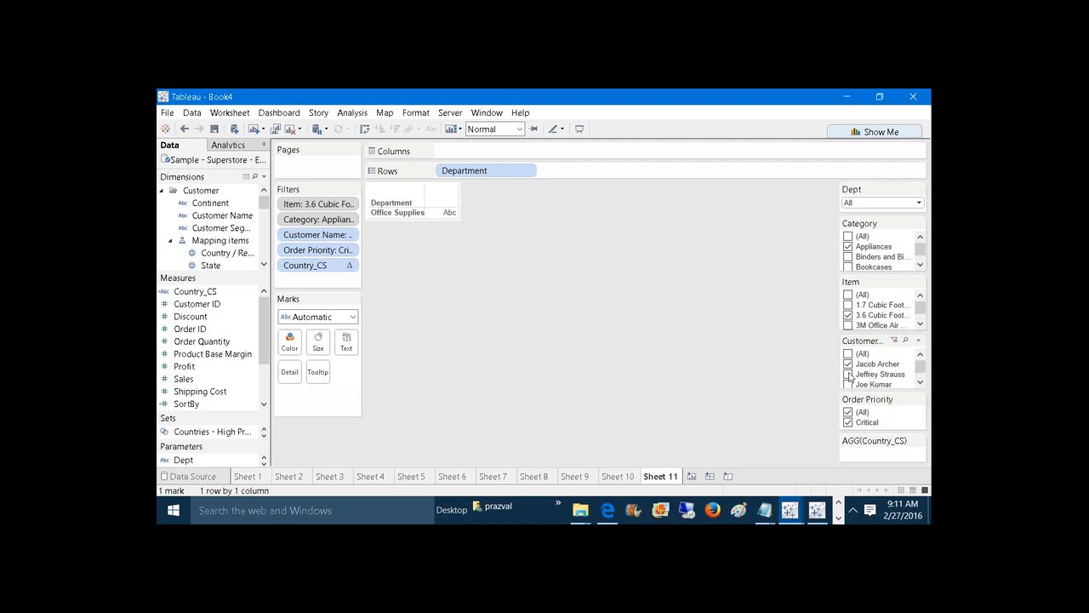
left_click(848, 374)
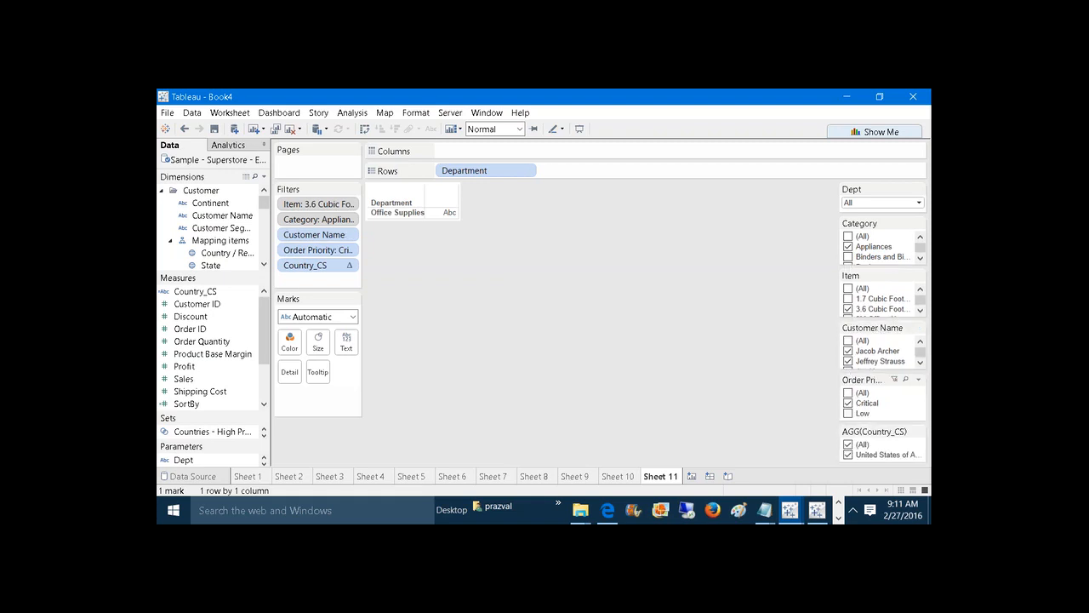
left_click(849, 413)
Step: Show a filter for the Customer Segment dimension and limit it to only relevant values
left_click(211, 230)
right_click(211, 230)
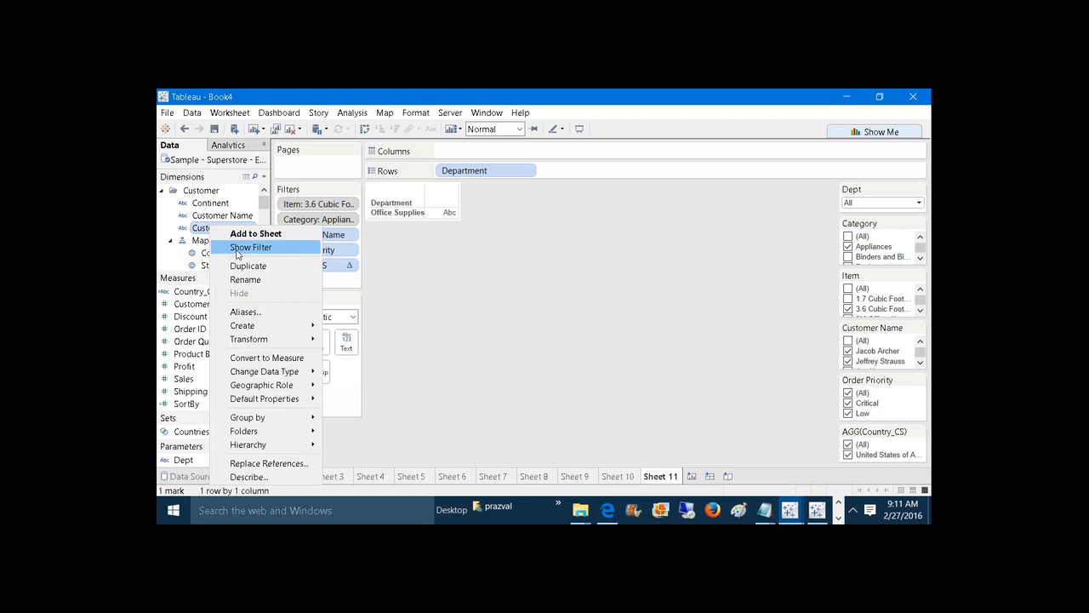
left_click(239, 248)
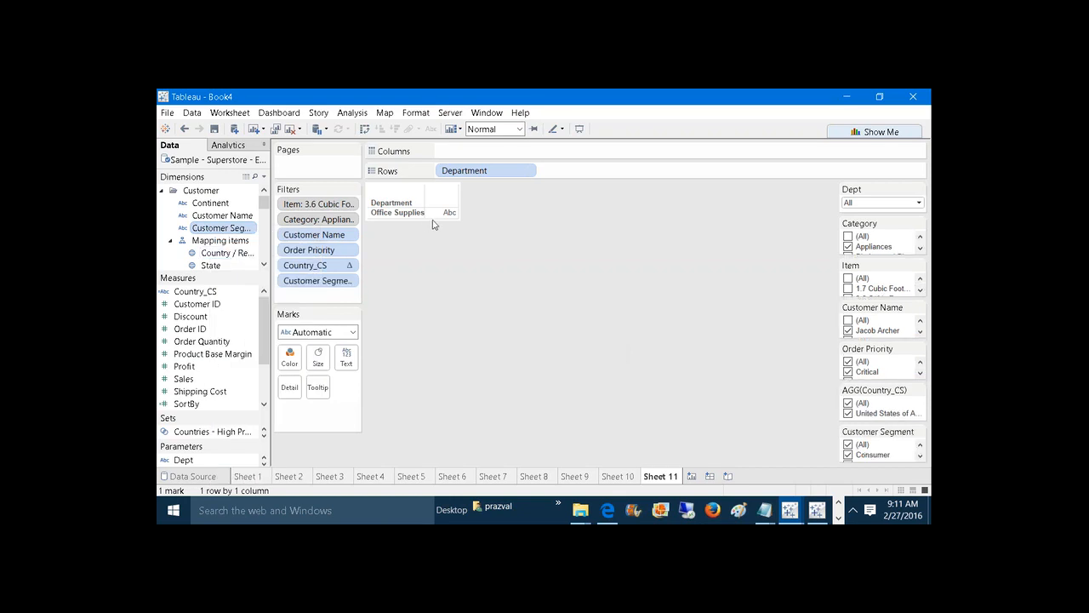
left_click(919, 434)
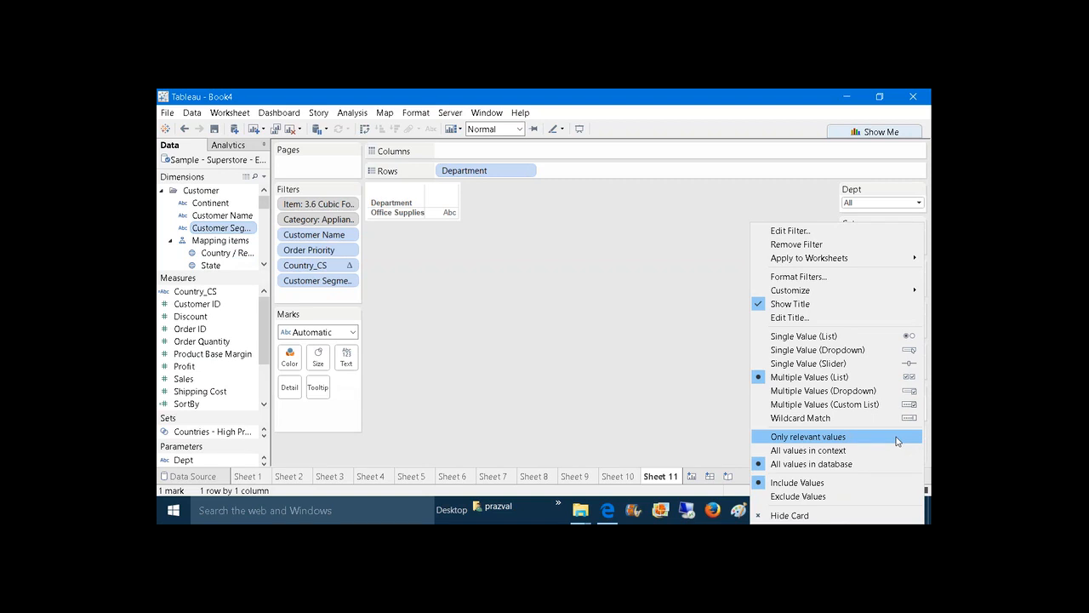
left_click(897, 440)
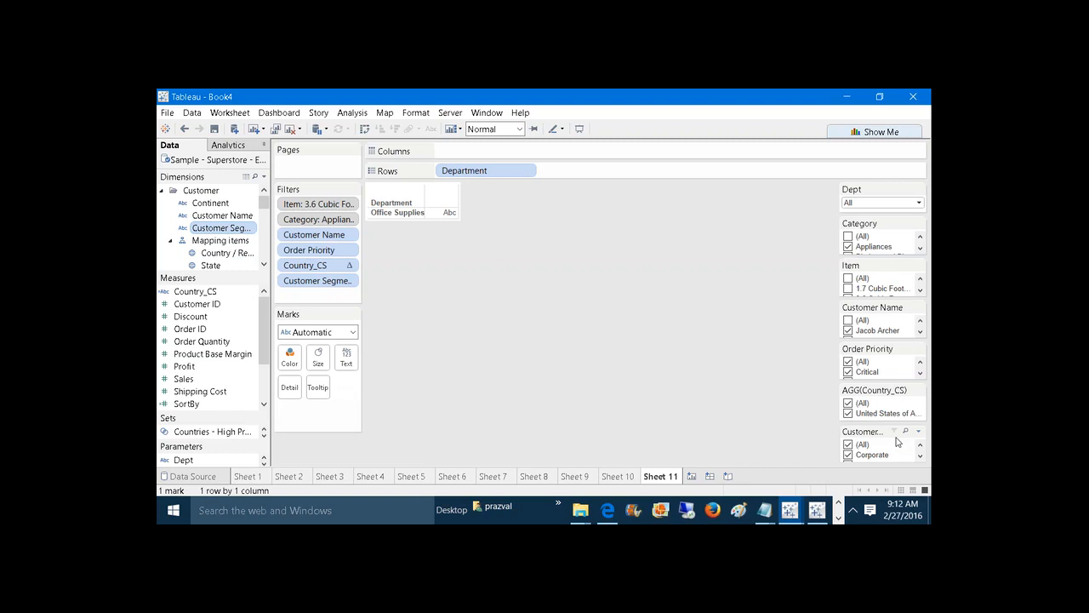
Step: Add a new worksheet and enlarge the Dimensions list so the whole Mapping items hierarchy is shown
left_click(693, 476)
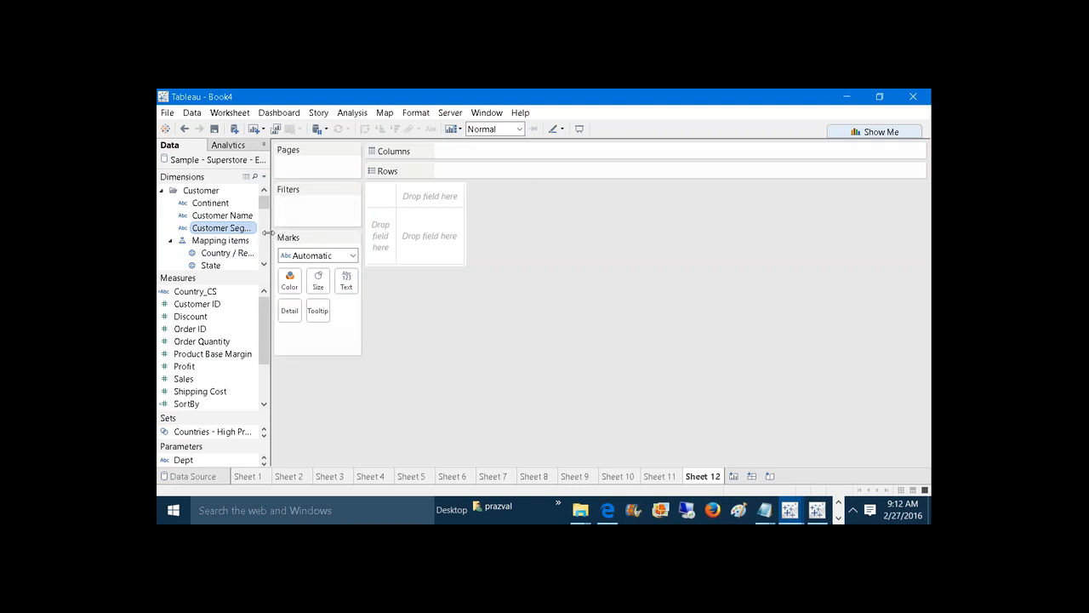
left_click_drag(268, 232, 287, 232)
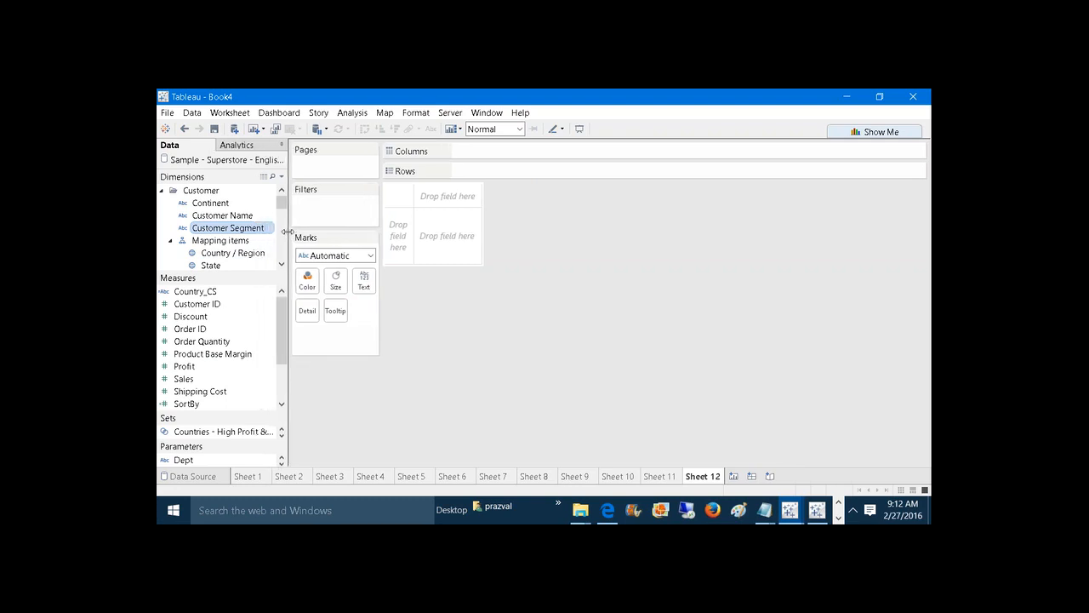
left_click(229, 243)
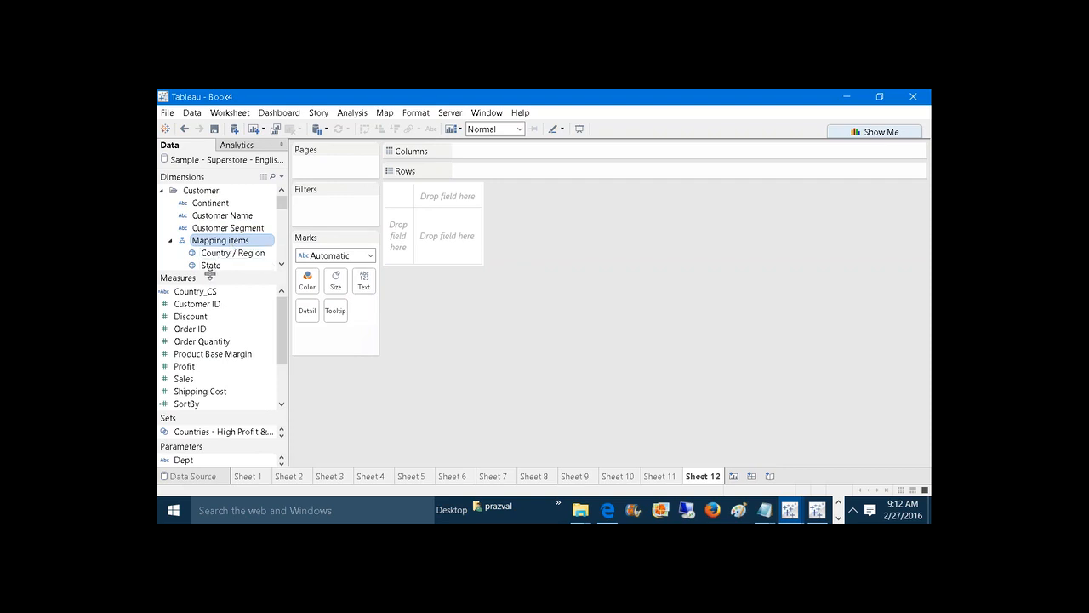
left_click_drag(210, 274, 201, 345)
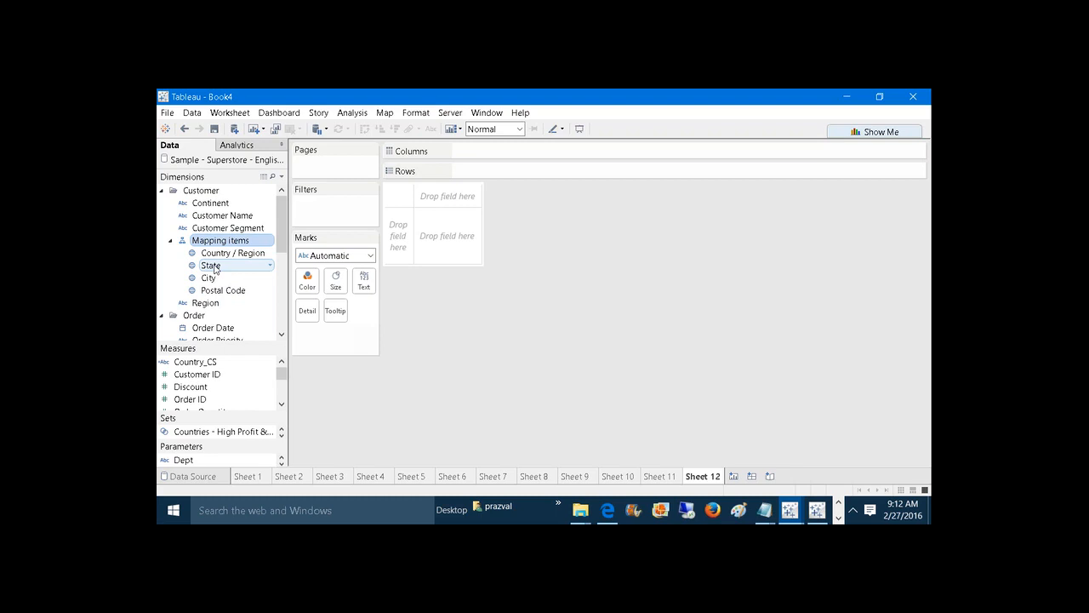
Step: Open a blank Notepad document and write the heading "Hierarchy:-" with "1:M Relationship" on the line below
key("super+r")
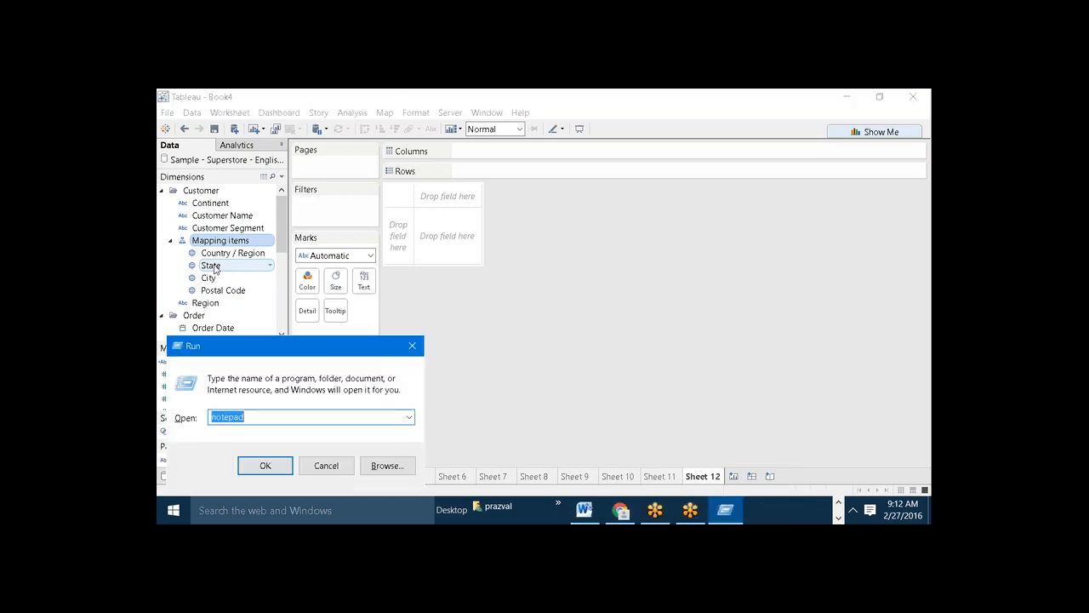
key("Return")
type("Hie")
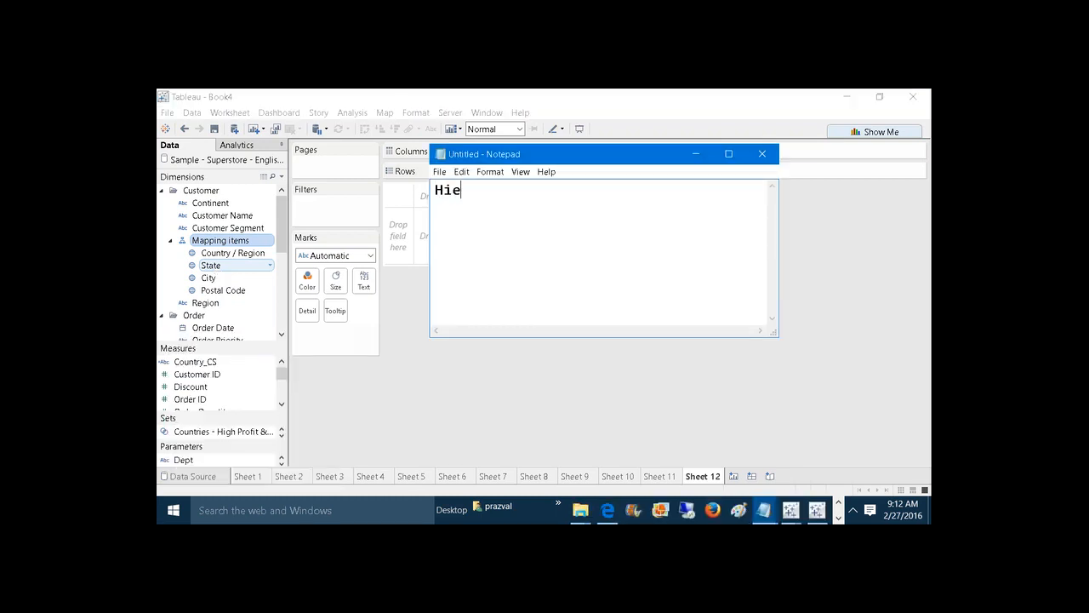
type("rarchy:-")
key("Return")
type("1:M Relat")
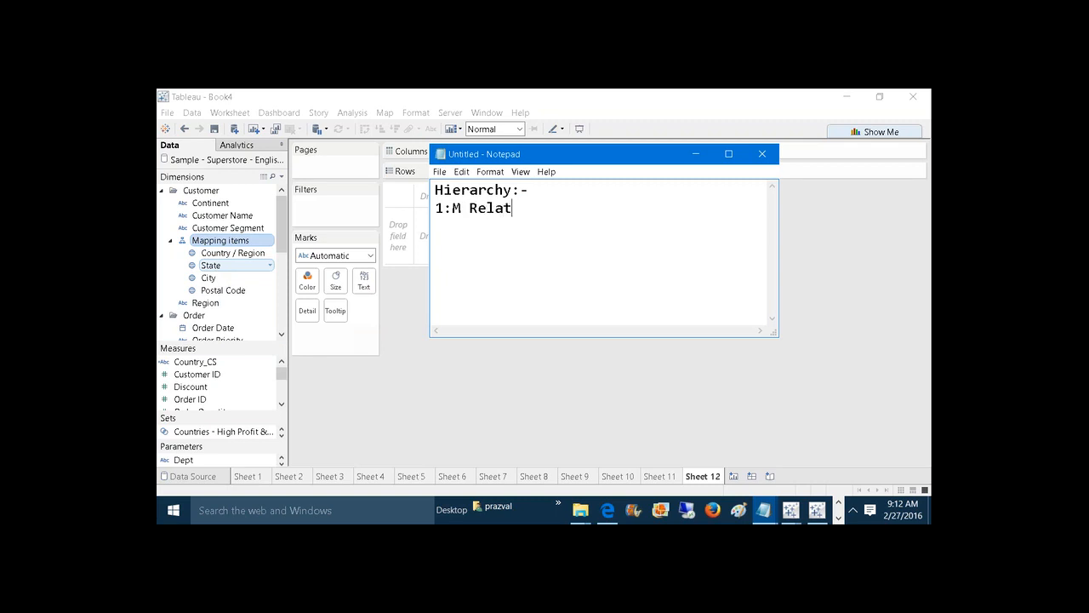
type("ionship")
Step: After a blank line in the note, add "Country---> 'n' States" and an indented line "State --->"
key("Return")
key("Return")
type("Country")
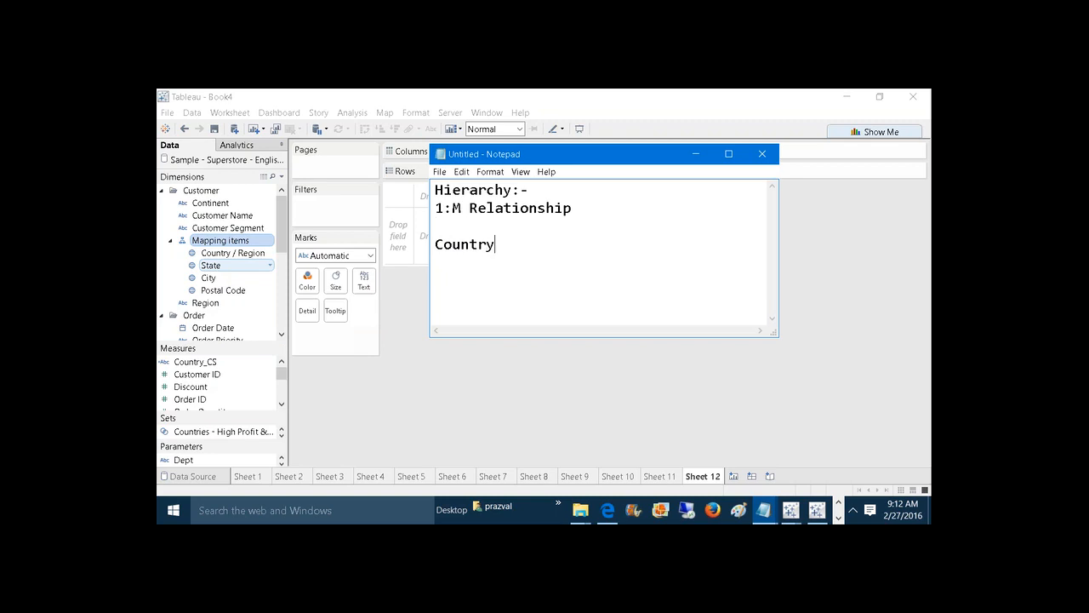
type("---> 'n' States")
key("Return")
type("Stat")
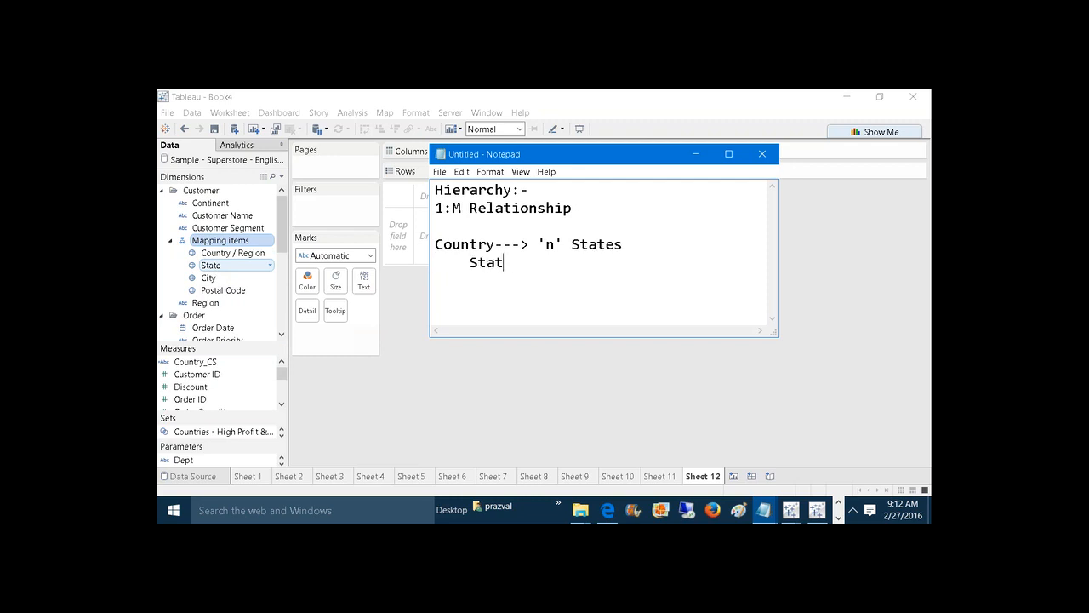
type("e --->")
Step: Switch to a new Paint drawing, draw a small flat black ellipse near the canvas's upper middle, and activate the Text tool
key("super+r")
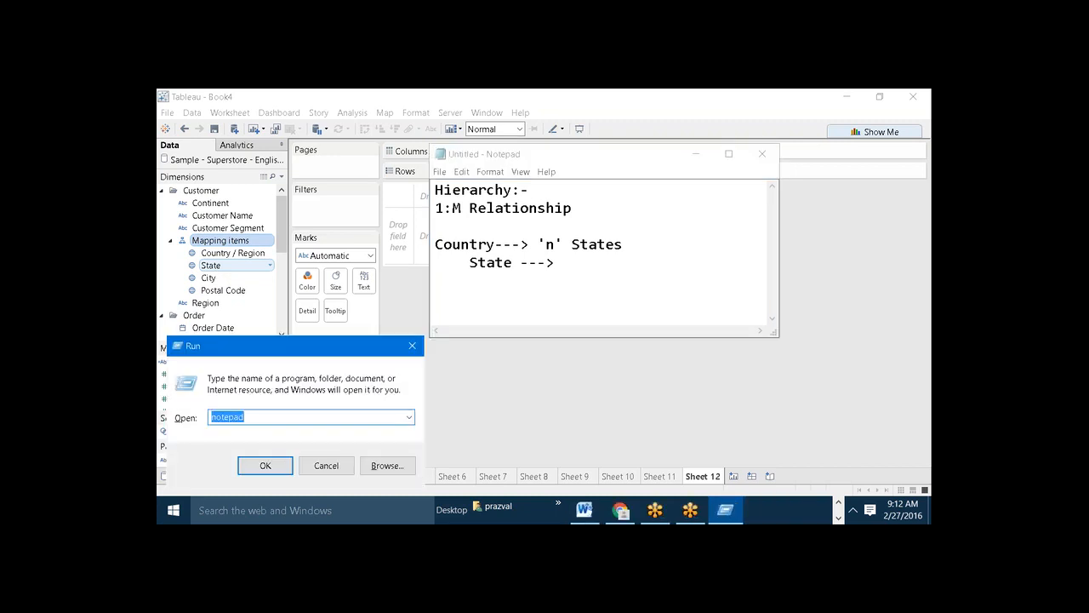
type("mspaint")
key("Return")
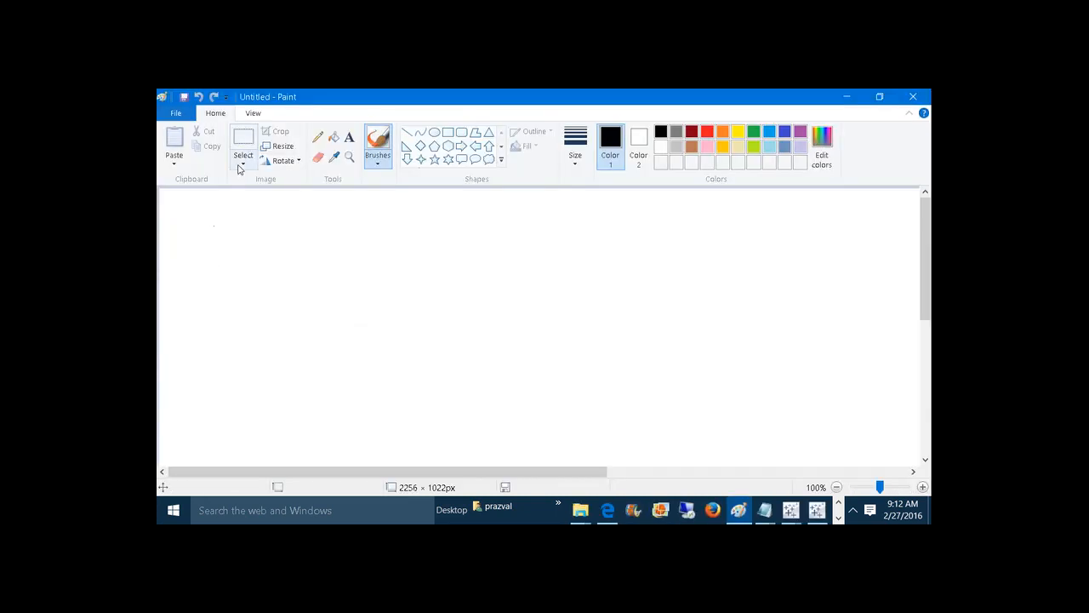
left_click(434, 132)
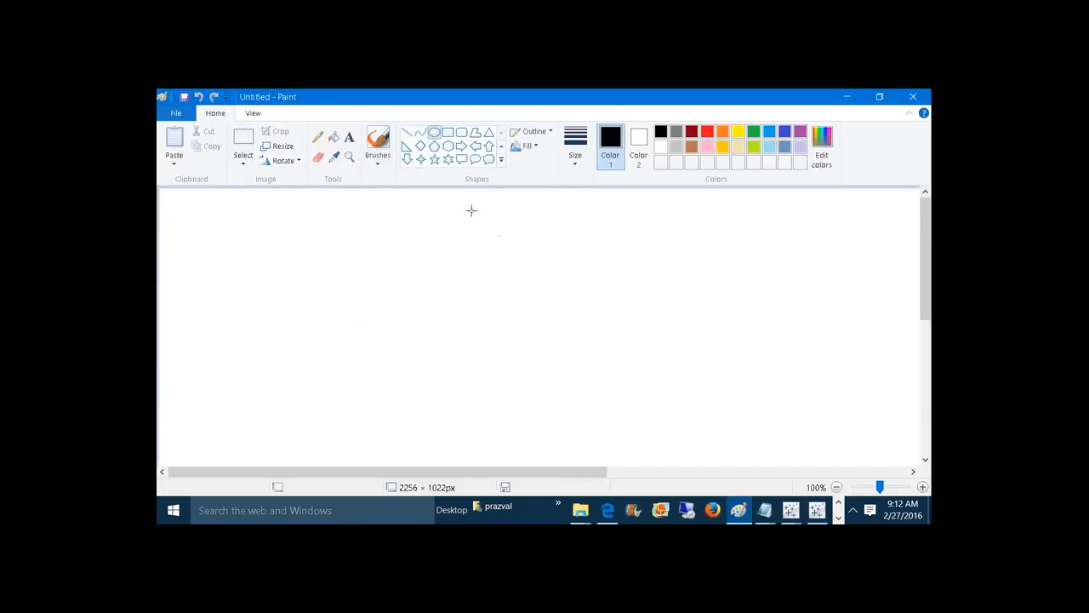
left_click_drag(472, 211, 554, 234)
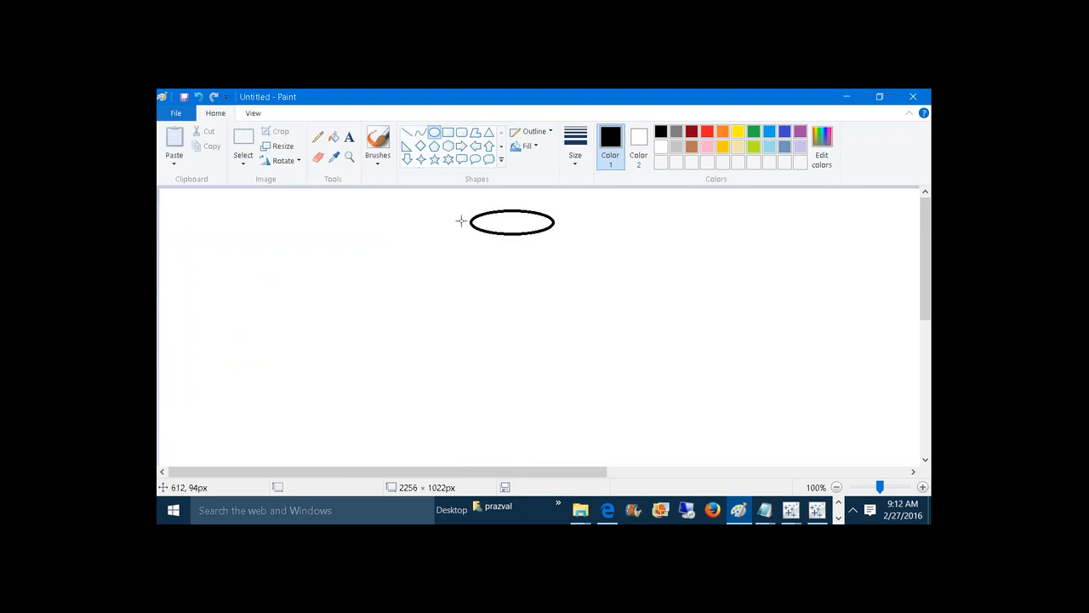
left_click(349, 136)
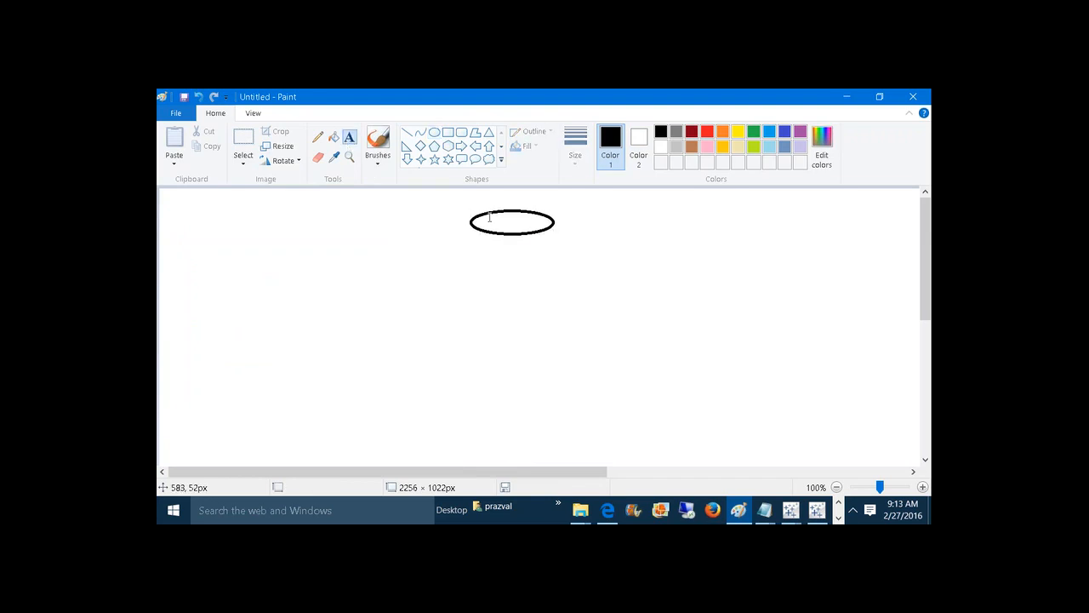
Step: Add the text "COUNTRY" inside the ellipse
left_click_drag(489, 217, 588, 267)
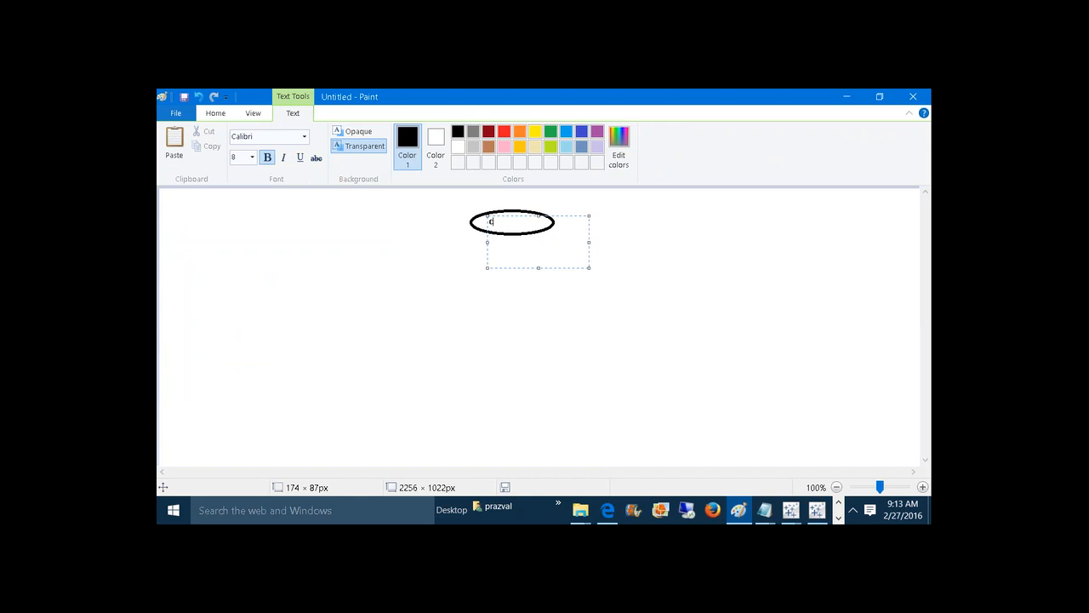
type("COUNTRY")
left_click(570, 317)
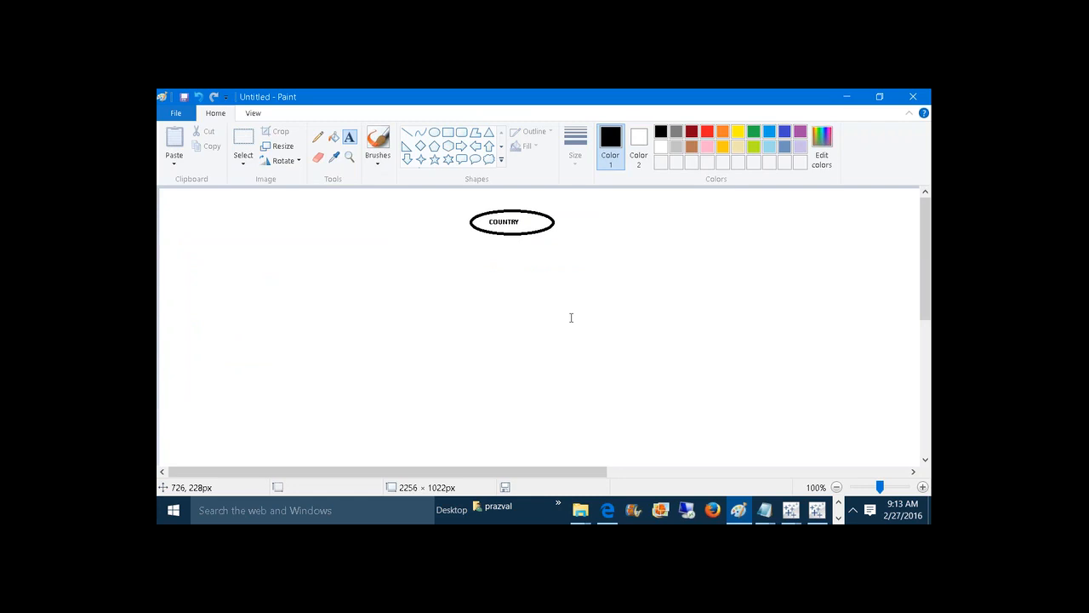
Step: Draw a row of three separate rectangles below the COUNTRY ellipse
left_click(448, 132)
left_click_drag(366, 255, 693, 271)
left_click(492, 254)
left_click(568, 273)
left_click(418, 336)
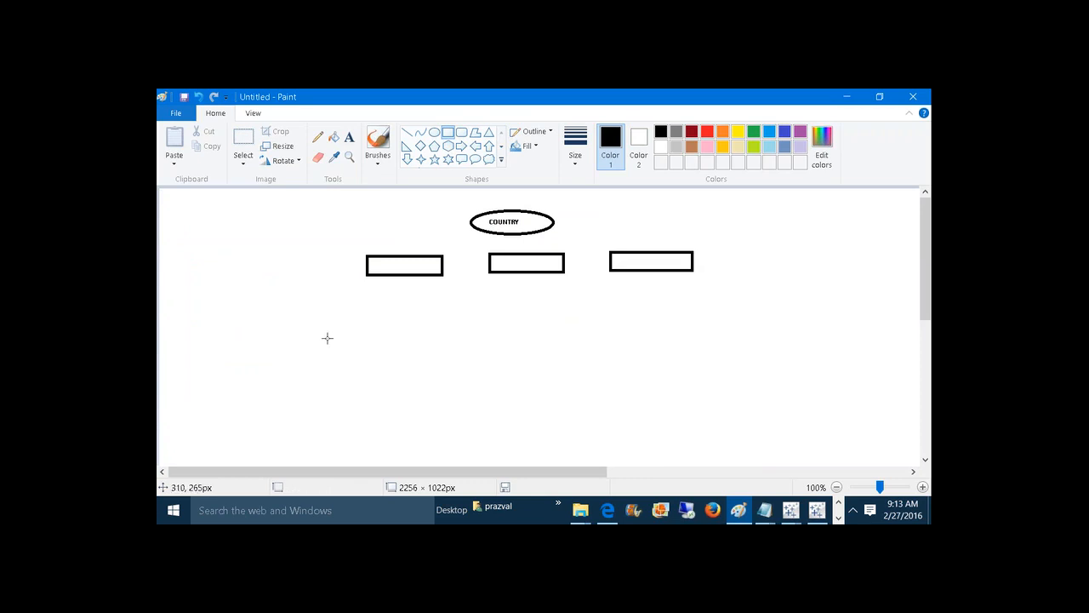
Step: Draw two smaller rectangles side by side below the leftmost rectangle of the upper row
left_click_drag(284, 324, 455, 345)
left_click(401, 333)
left_click(459, 367)
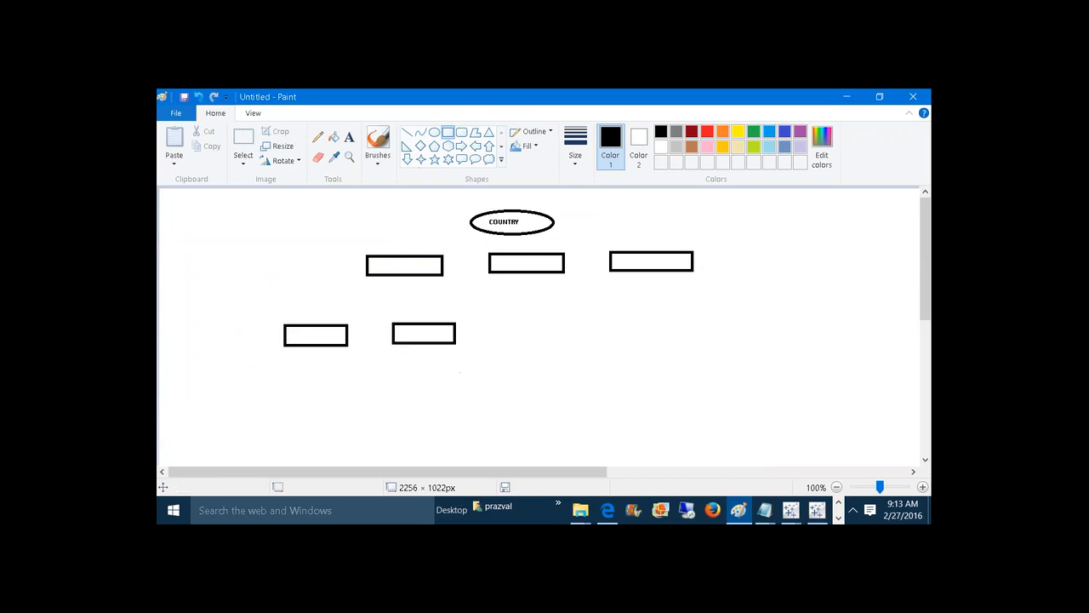
Step: Label the first rectangle under COUNTRY "STATE1" and copy that text for reuse
left_click(349, 137)
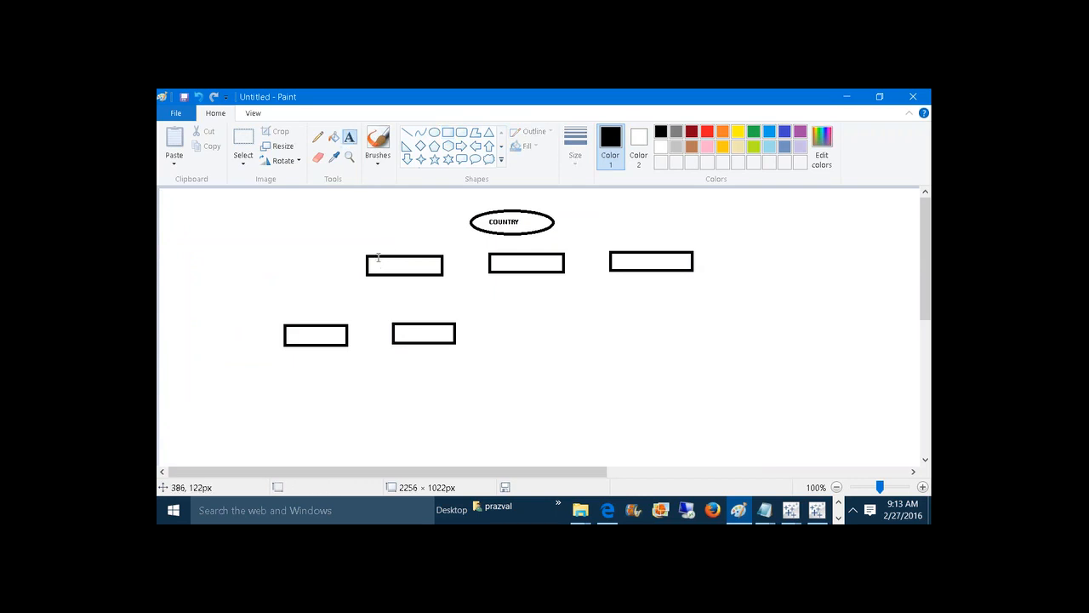
left_click_drag(377, 255, 474, 306)
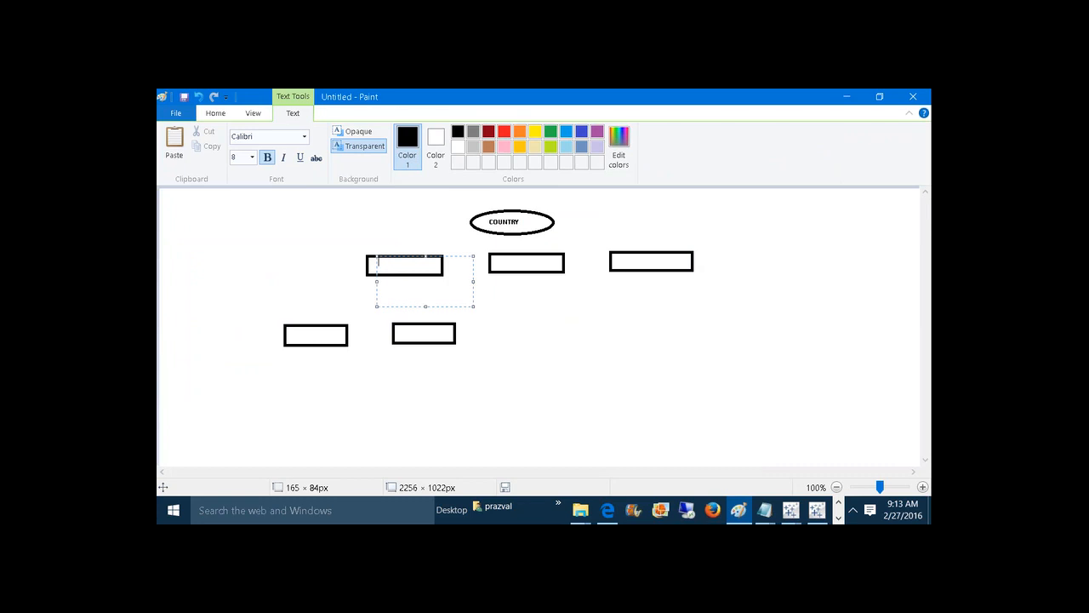
type("STATE1")
key("ctrl+a")
key("ctrl+c")
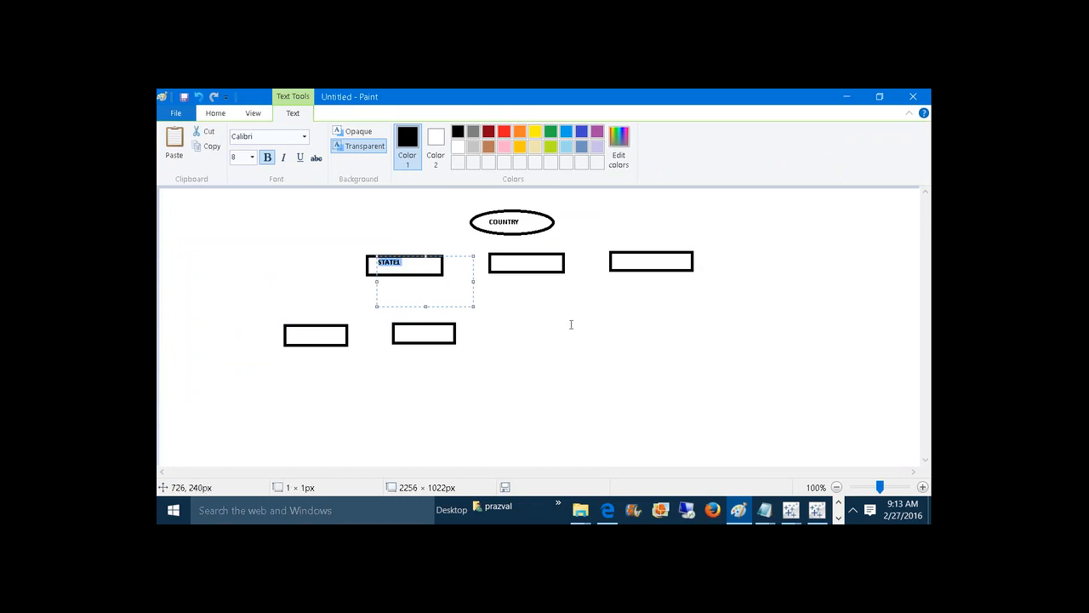
left_click(571, 320)
Step: Label the other two rectangles in the state row "STATE2" and "STATE3", reusing the copied text
left_click_drag(497, 253, 655, 333)
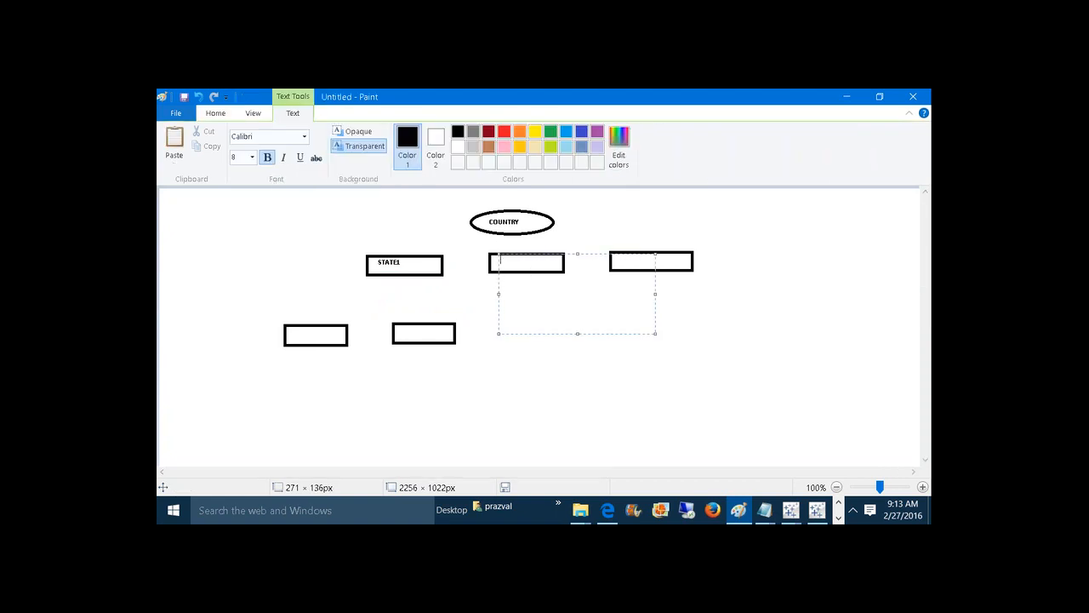
key("ctrl+v")
left_click(697, 322)
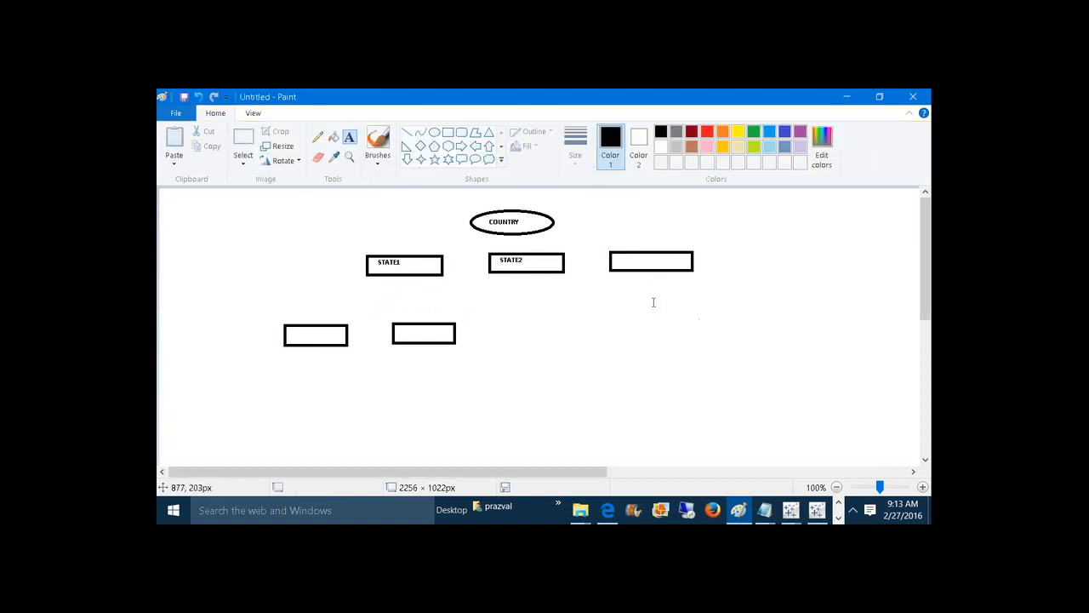
left_click_drag(624, 255, 726, 302)
key("ctrl+v")
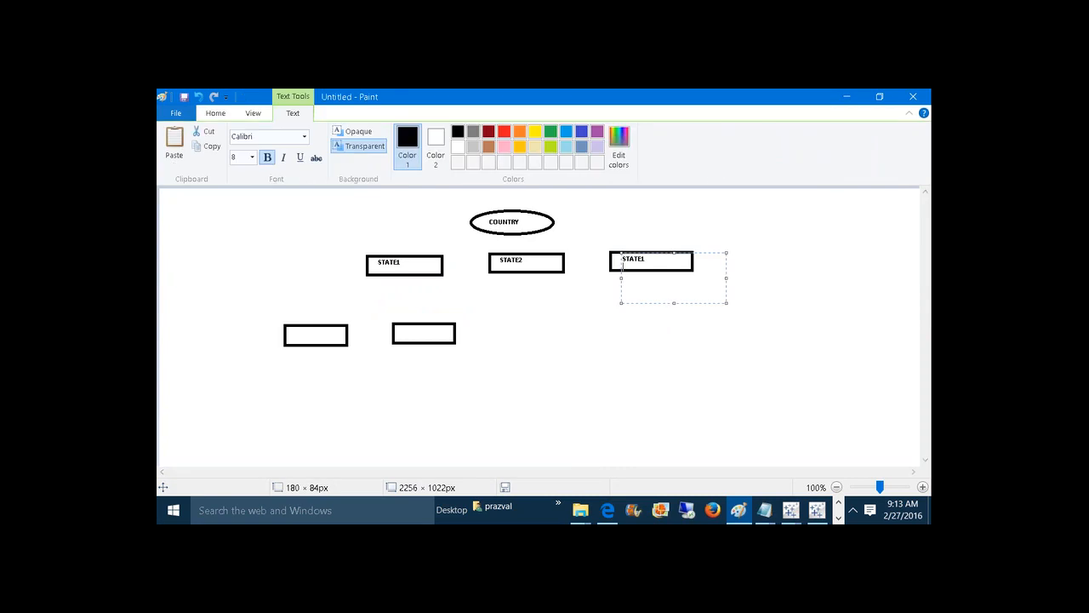
key("BackSpace")
type("3")
left_click(537, 295)
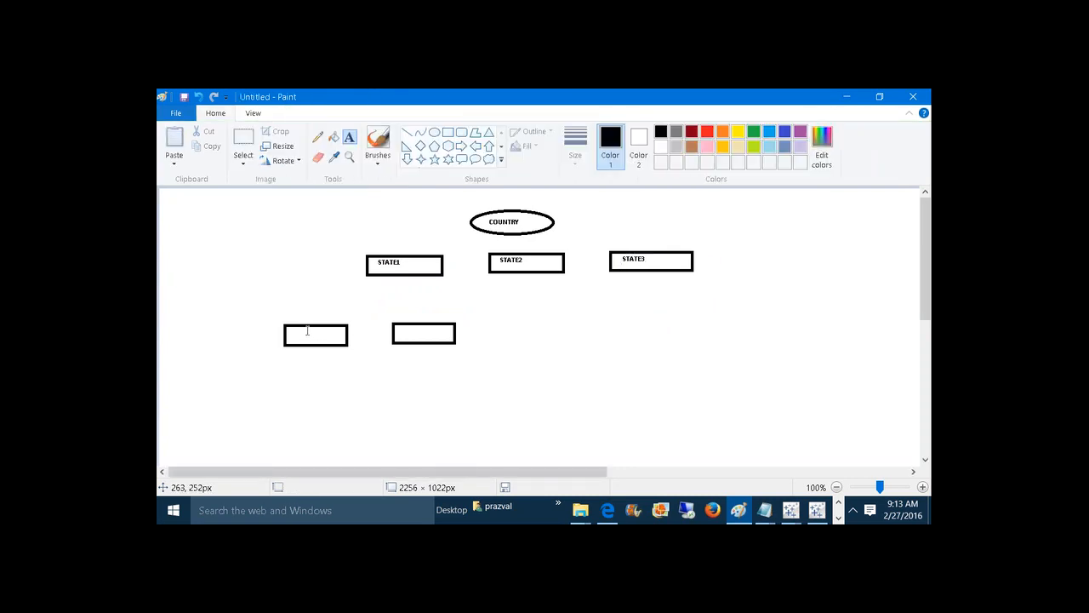
Step: Label the two rectangles of the lower row "CITY1" and "CITY2"
left_click_drag(294, 327, 389, 374)
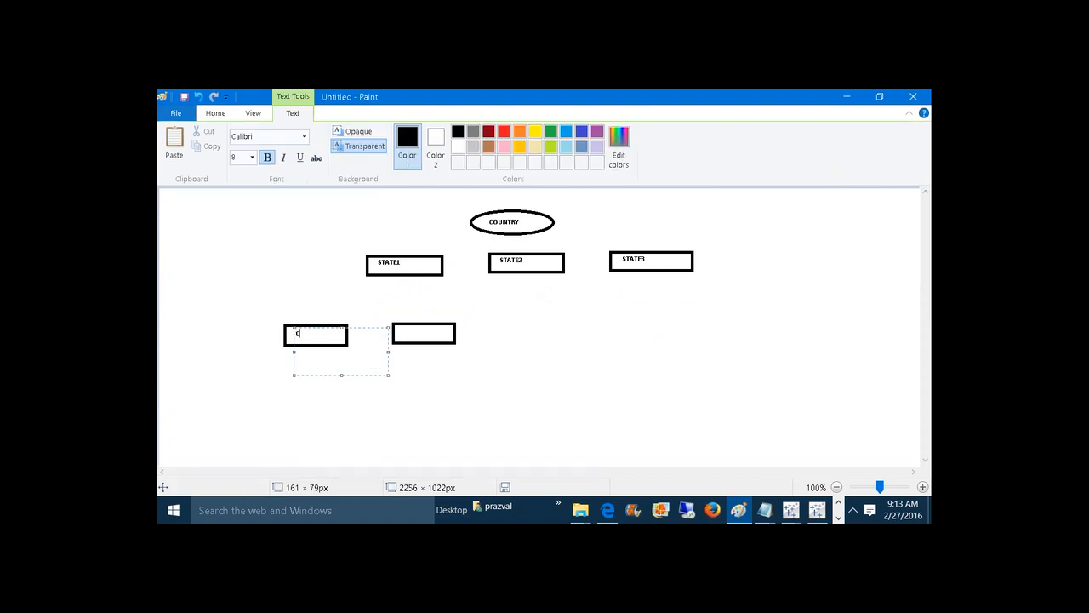
key("ctrl+a")
key("ctrl+c")
left_click(428, 369)
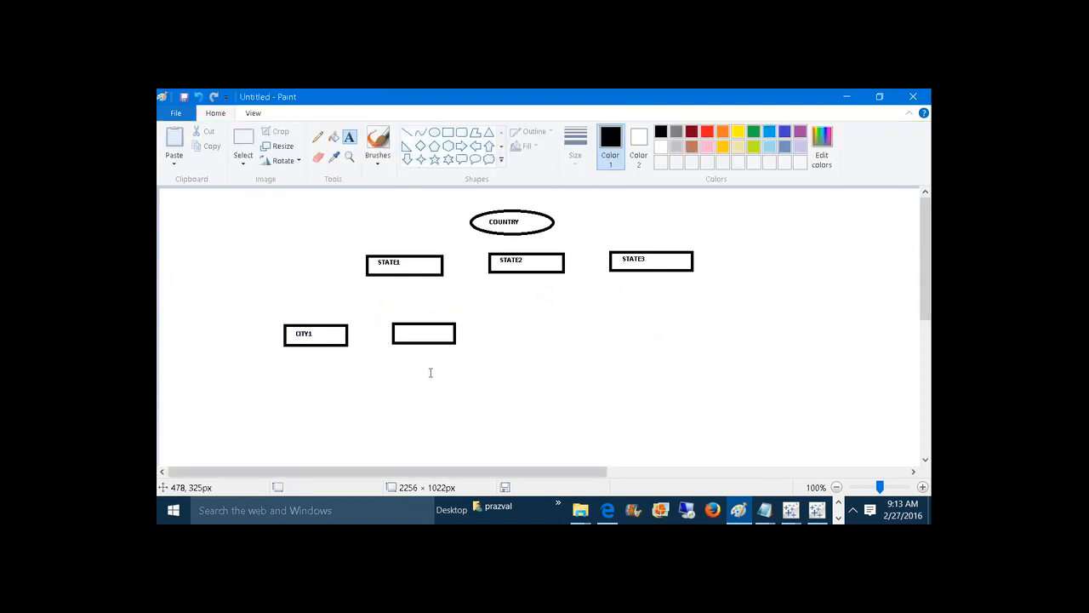
left_click(402, 327)
key("ctrl+v")
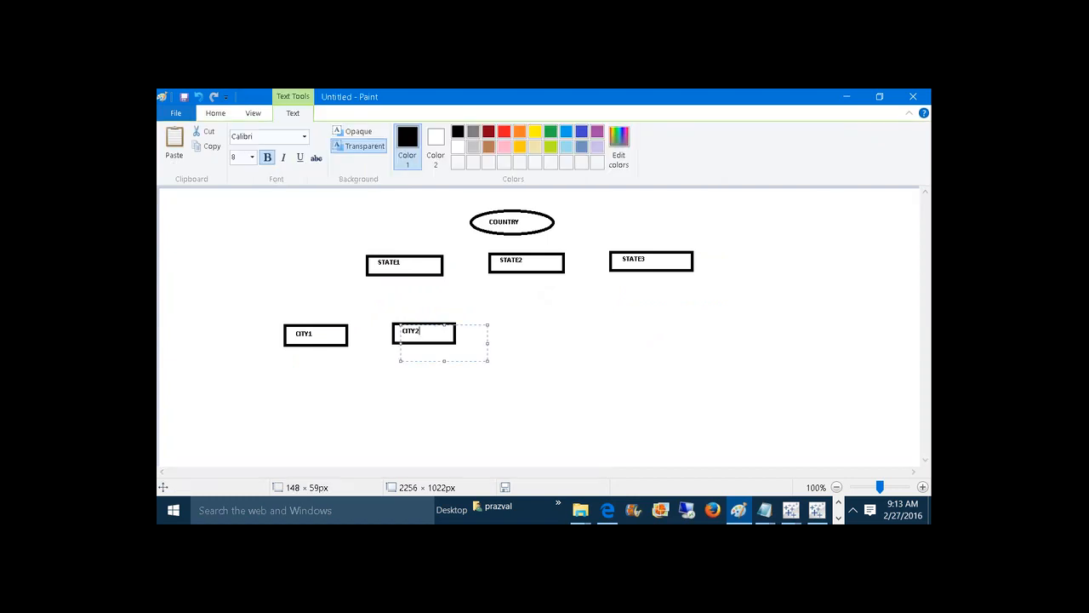
left_click(532, 316)
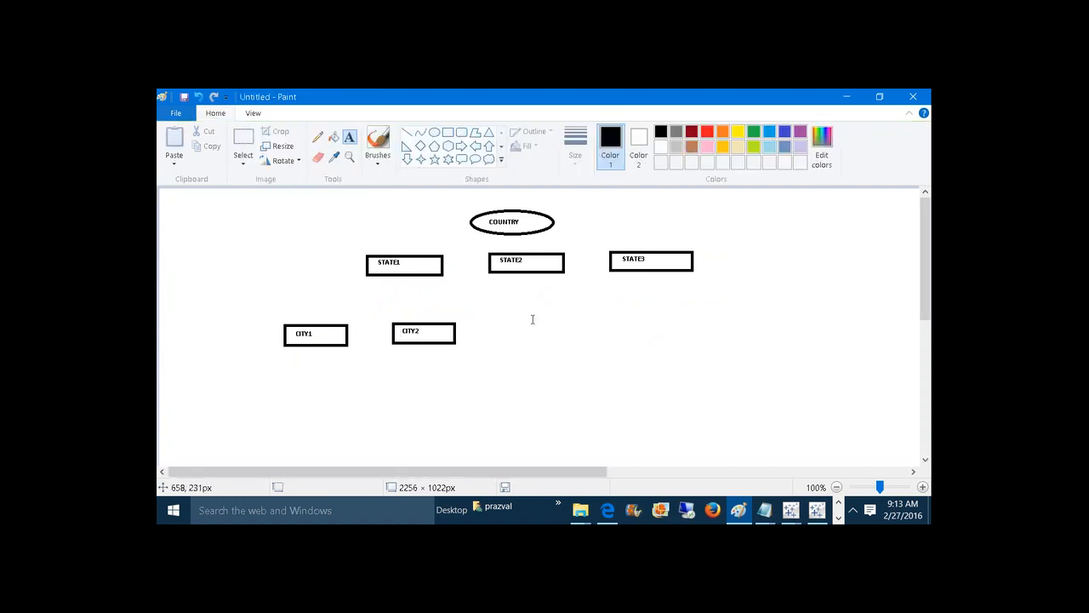
Step: Draw straight connector lines from COUNTRY to STATE1 and STATE2, and from STATE1 to CITY1 and CITY2
left_click(406, 133)
left_click_drag(510, 231, 404, 254)
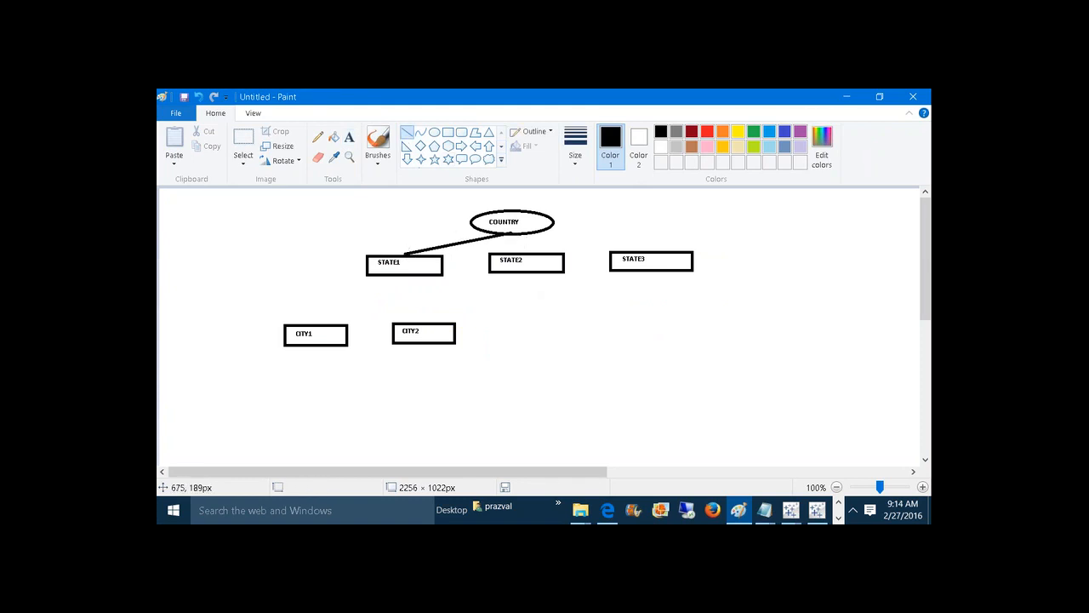
left_click_drag(512, 232, 531, 248)
left_click_drag(397, 275, 322, 325)
left_click(355, 297)
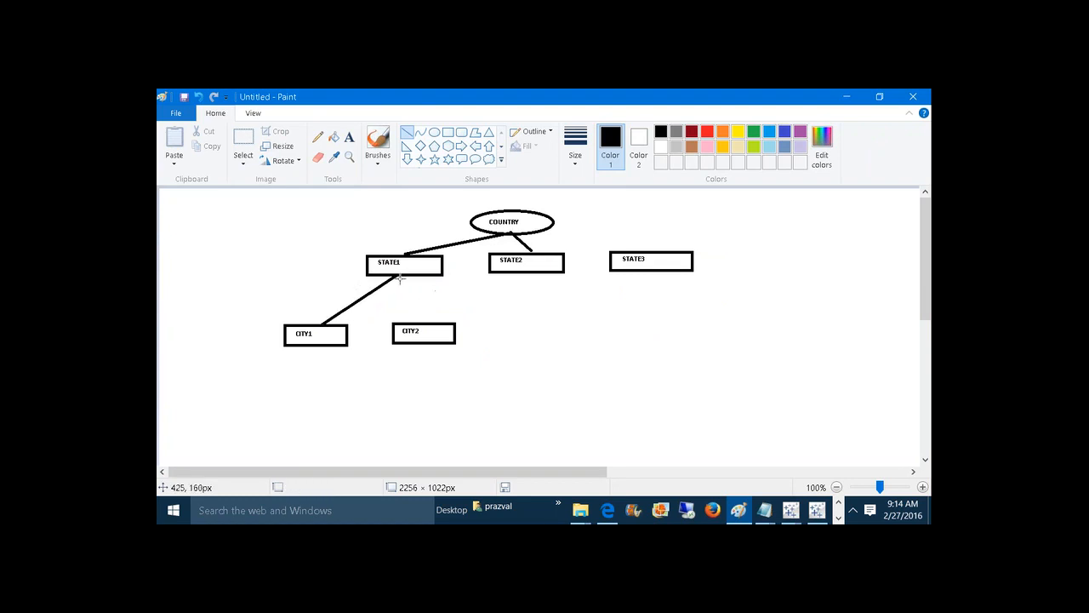
left_click_drag(398, 275, 423, 322)
left_click(600, 367)
Step: With a purple pencil of the third thickness, draw arrows from COUNTRY to STATE1 to CITY1 and write "DD" beside them
left_click(317, 137)
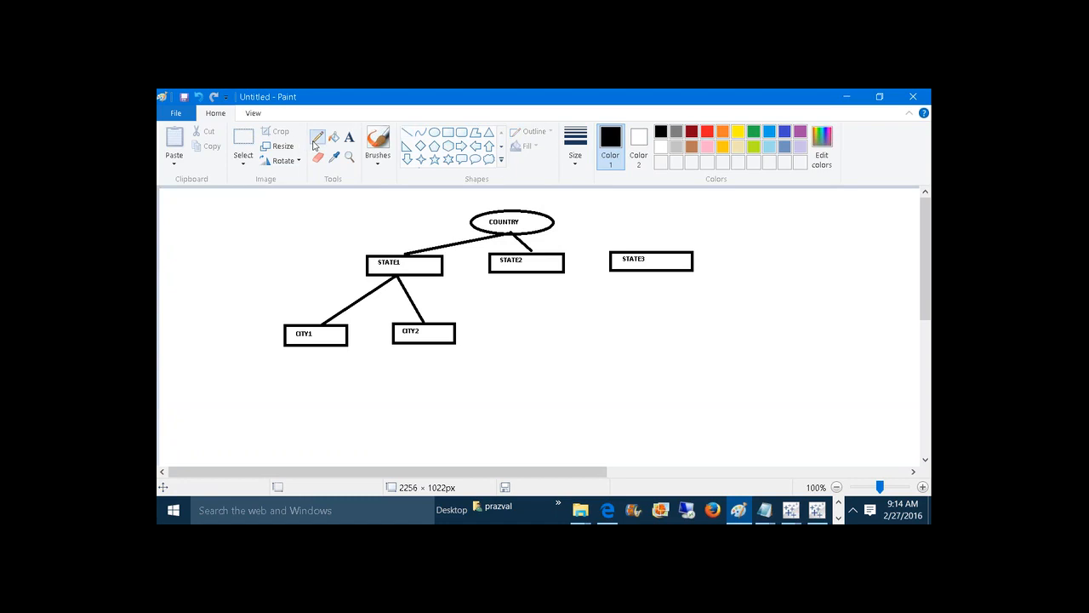
left_click(576, 151)
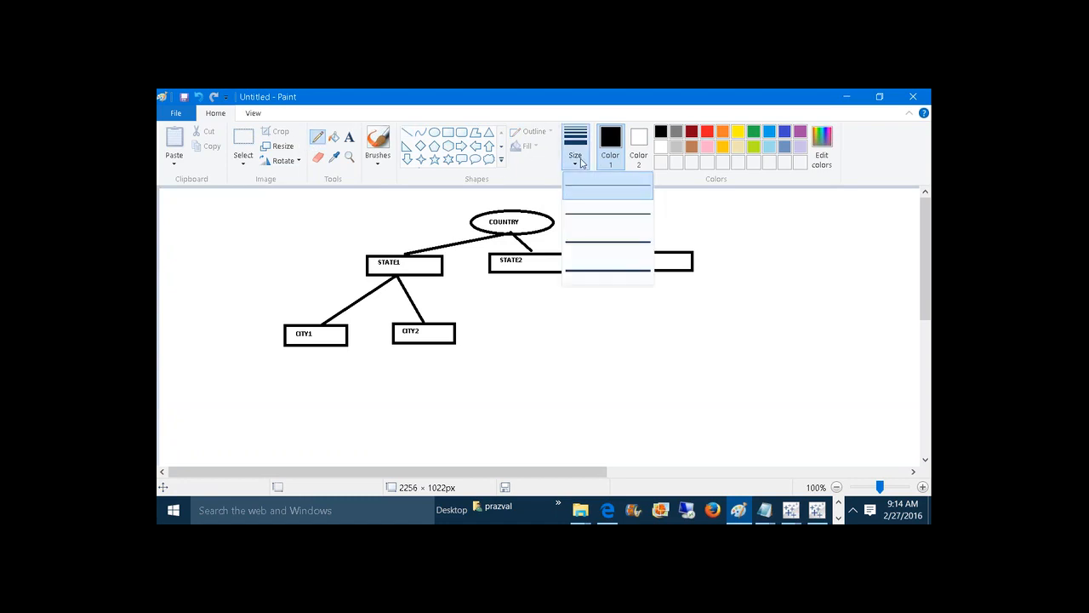
left_click(590, 247)
left_click(800, 131)
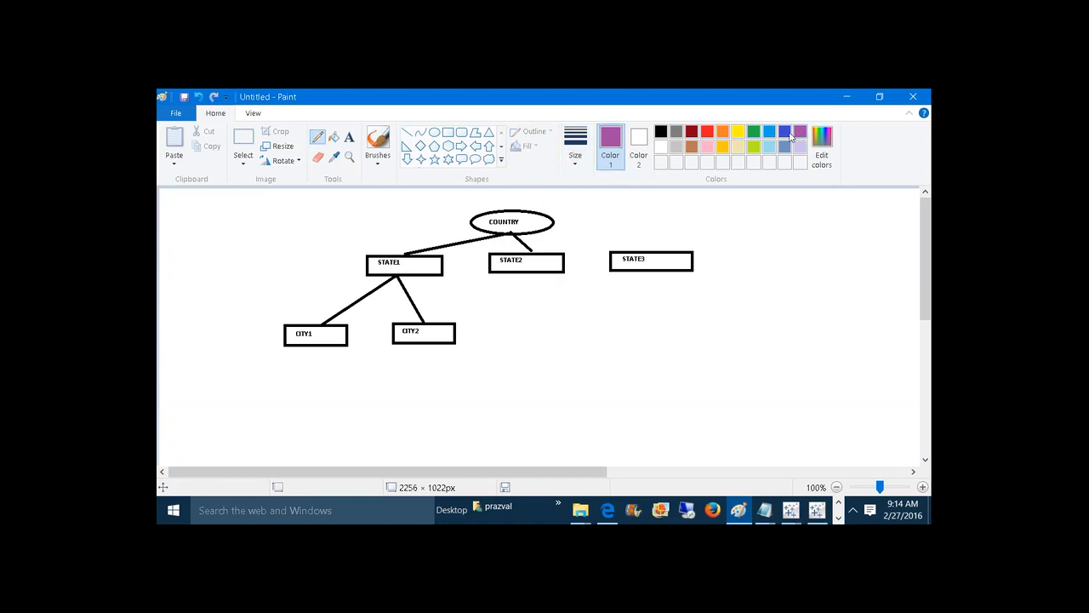
mouse_move(503, 206)
left_mouse_down()
mouse_move(491, 198)
mouse_move(379, 243)
mouse_move(287, 327)
mouse_move(294, 321)
left_mouse_up()
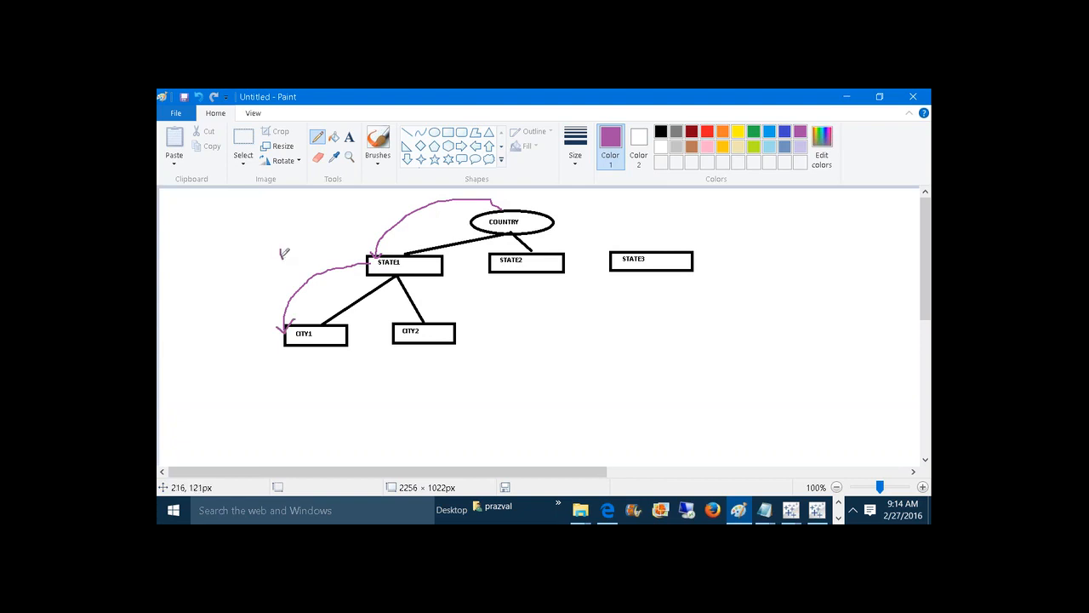
mouse_move(281, 257)
left_mouse_down()
mouse_move(301, 243)
mouse_move(304, 255)
left_mouse_up()
Step: Draw purple arrows from CITY2 to STATE1 to COUNTRY, marked "D UP", plus a curved arrow from COUNTRY directly to CITY2
mouse_move(452, 337)
left_mouse_down()
mouse_move(464, 318)
mouse_move(454, 270)
left_mouse_up()
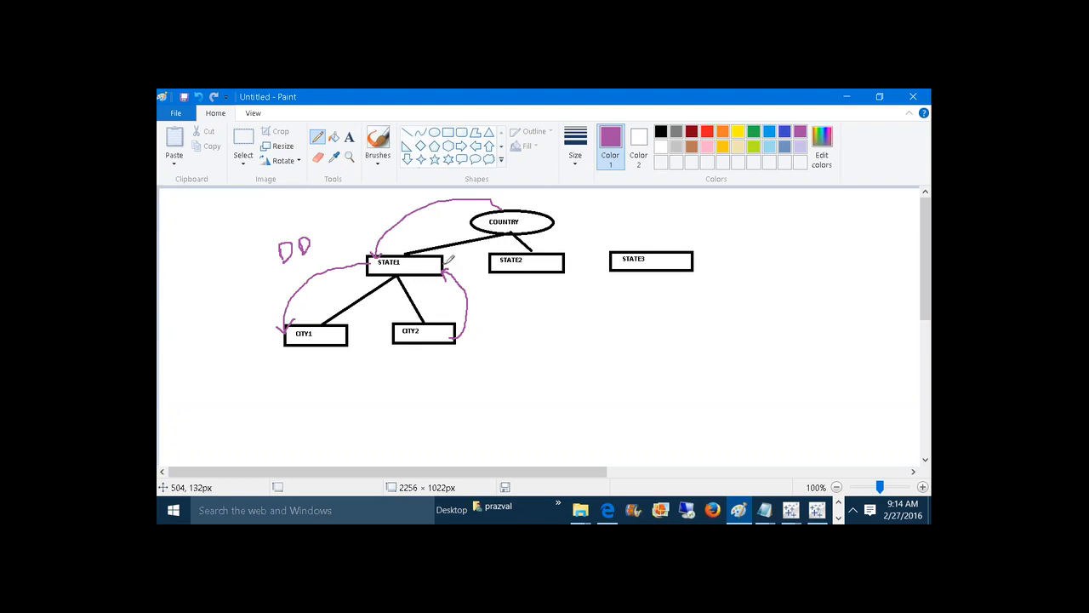
left_click_drag(464, 253, 491, 220)
mouse_move(481, 296)
left_mouse_down()
mouse_move(486, 322)
mouse_move(524, 272)
mouse_move(527, 298)
mouse_move(522, 271)
left_mouse_up()
mouse_move(555, 221)
left_mouse_down()
mouse_move(565, 223)
mouse_move(565, 319)
mouse_move(453, 361)
mouse_move(438, 342)
left_mouse_up()
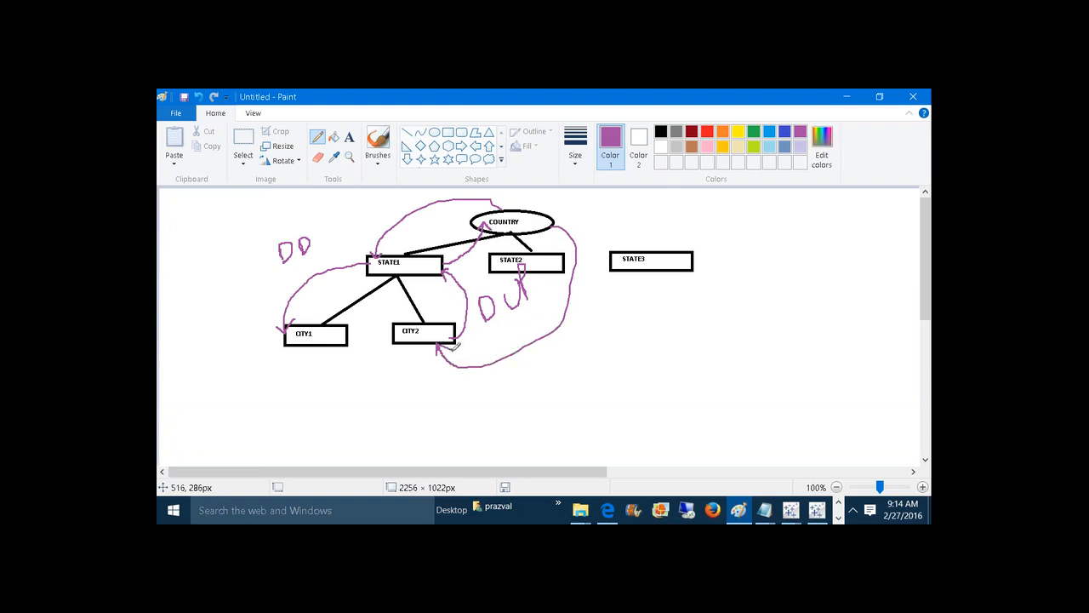
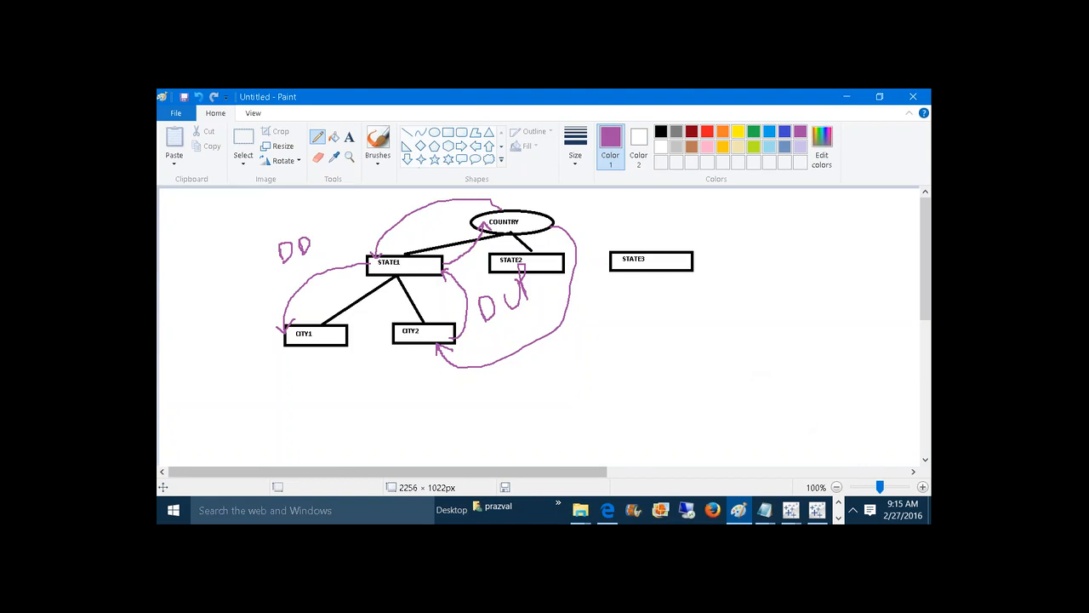
Step: Switch to the Tableau workbook Book4 and examine the Country / Region, State, City and Postal Code levels of the Mapping items hierarchy
mouse_move(791, 510)
left_click(866, 460)
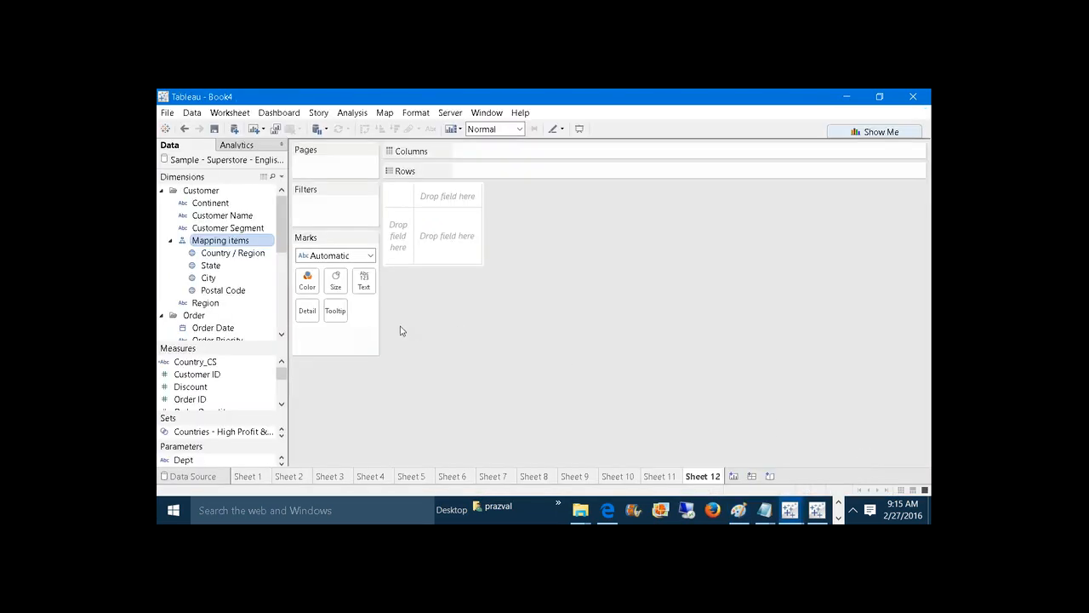
left_click(233, 256)
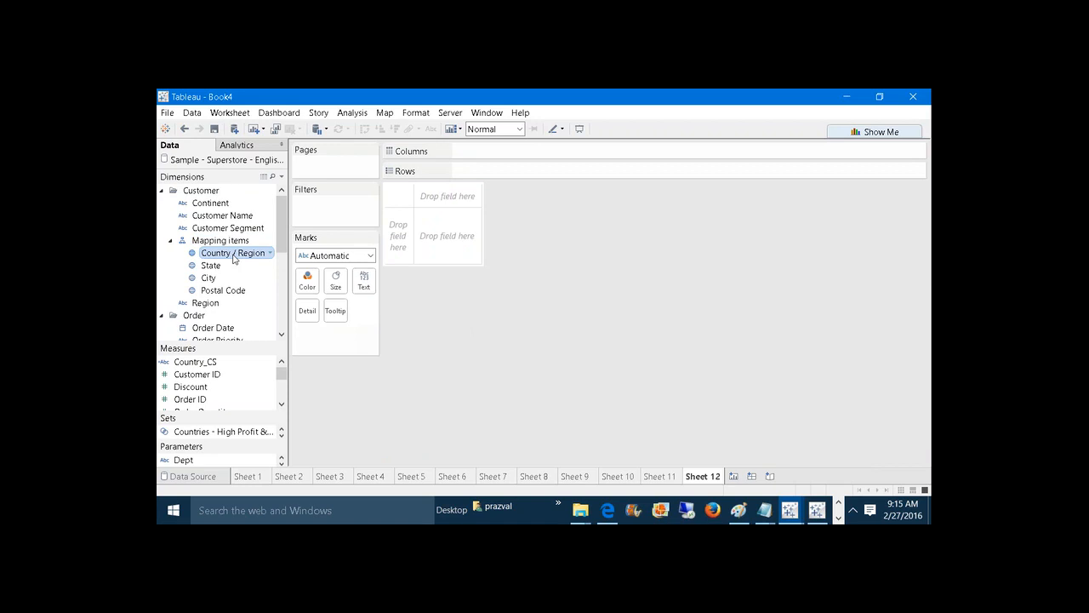
left_click(213, 266)
left_click(214, 278)
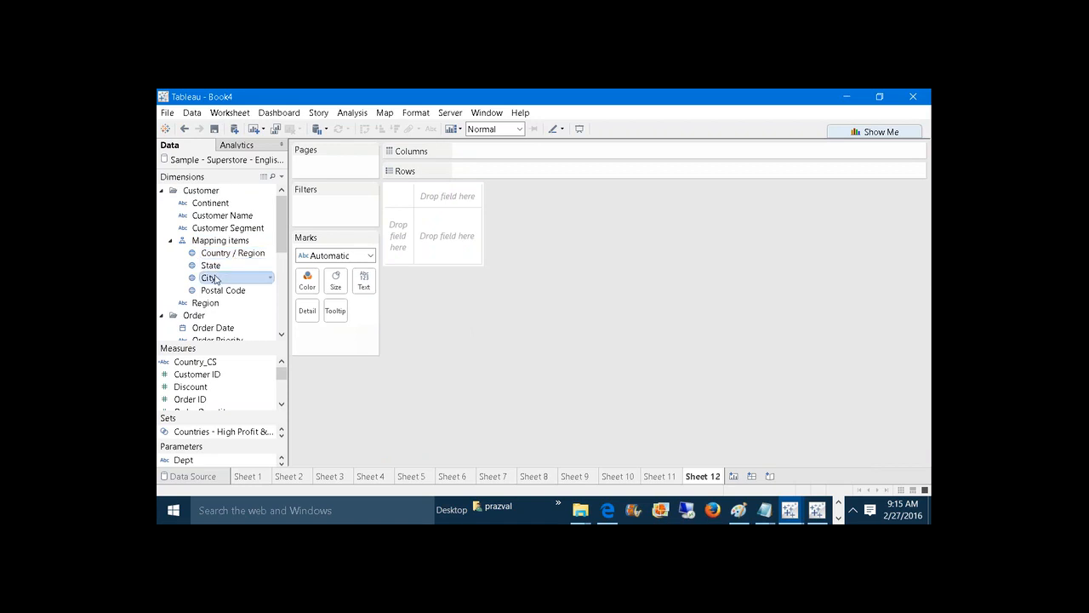
left_click(216, 291)
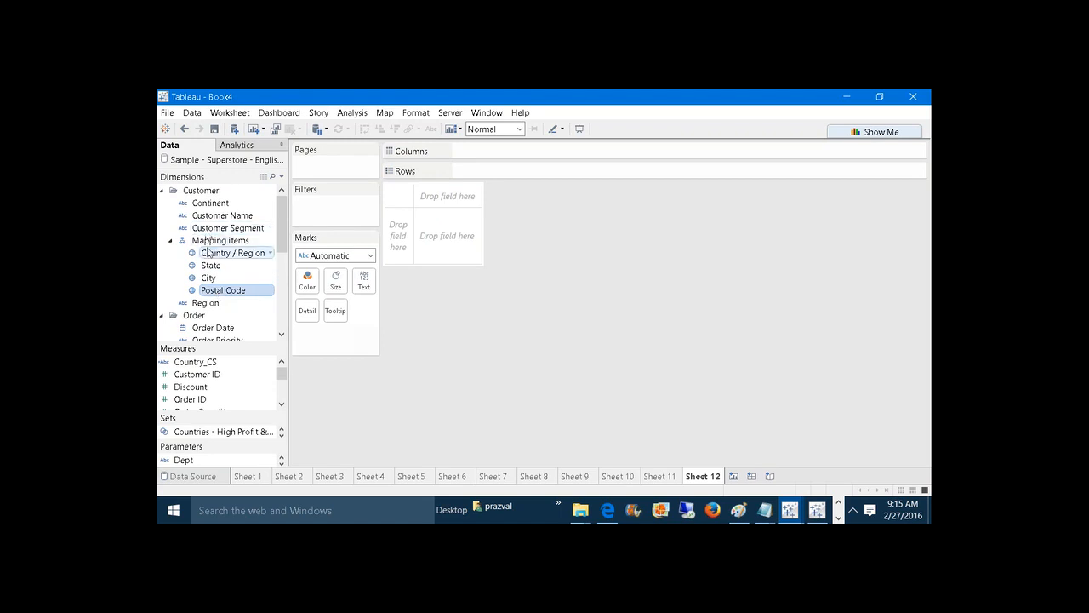
left_click(218, 253)
Step: Place the Mapping items hierarchy on Rows and show a filter for Country / Region
left_click_drag(235, 241, 504, 172)
right_click(498, 170)
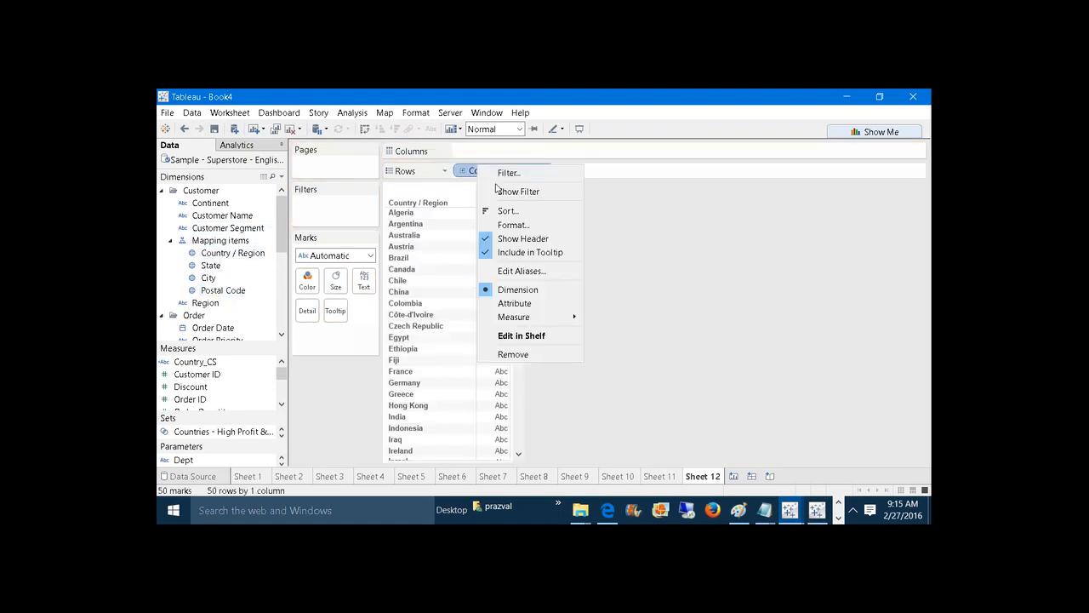
left_click(497, 188)
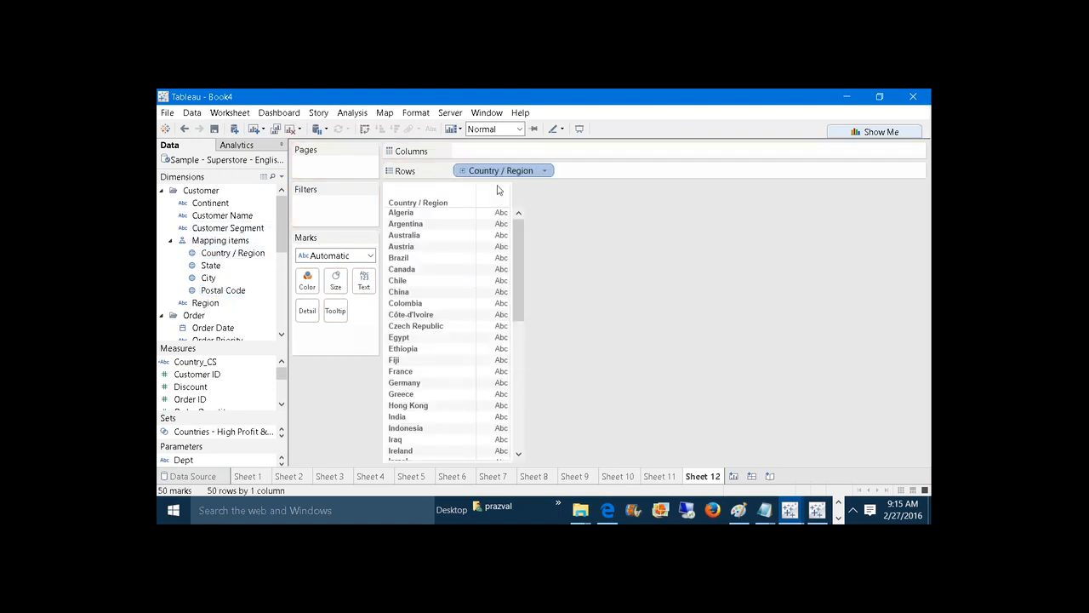
Step: Show filters for the State and City dimensions
right_click(212, 268)
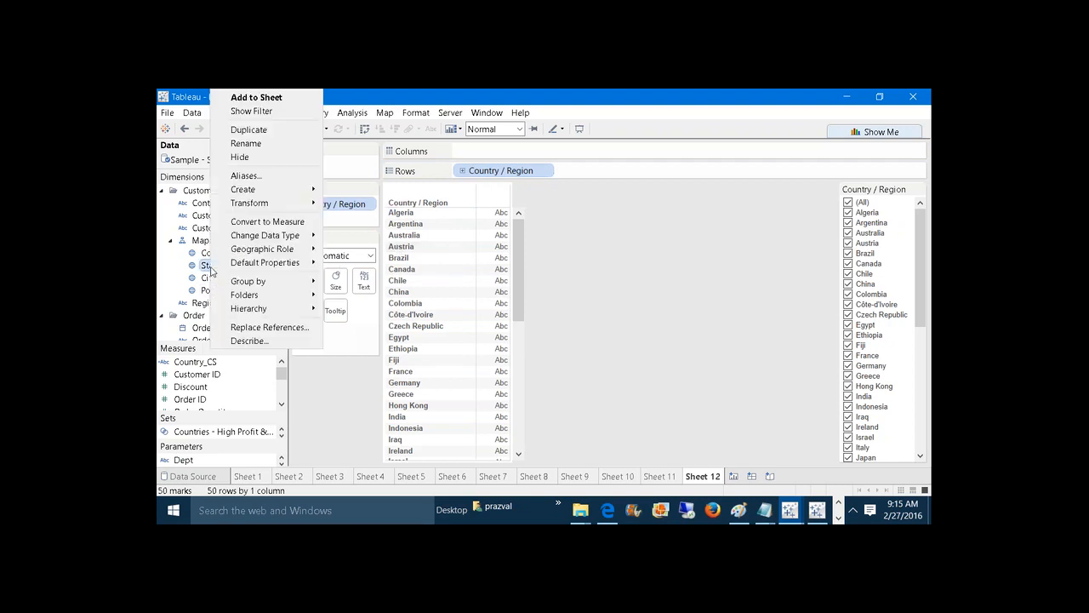
left_click(264, 111)
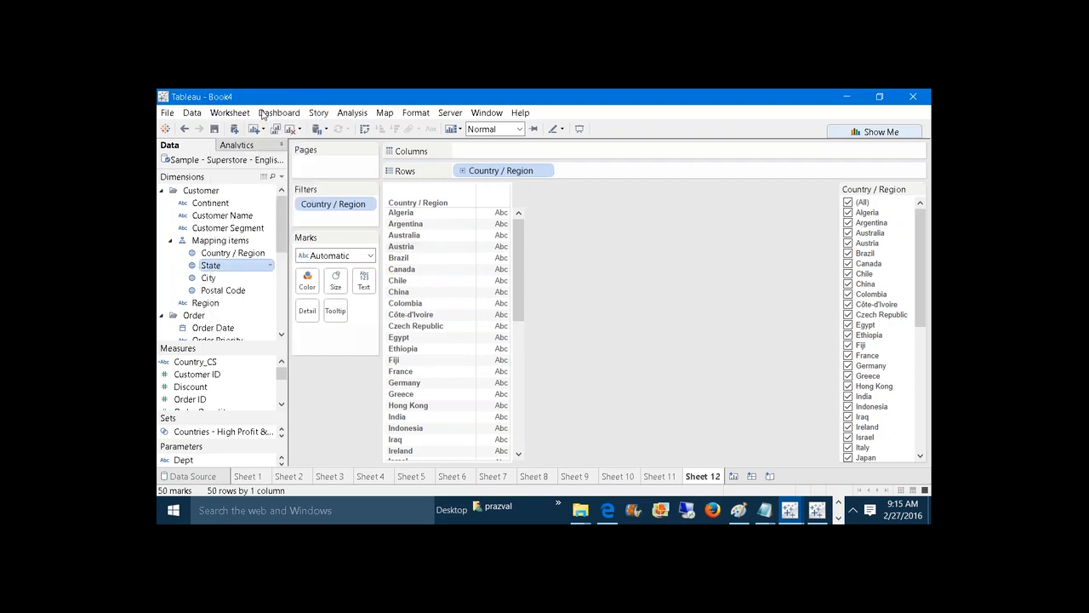
right_click(222, 278)
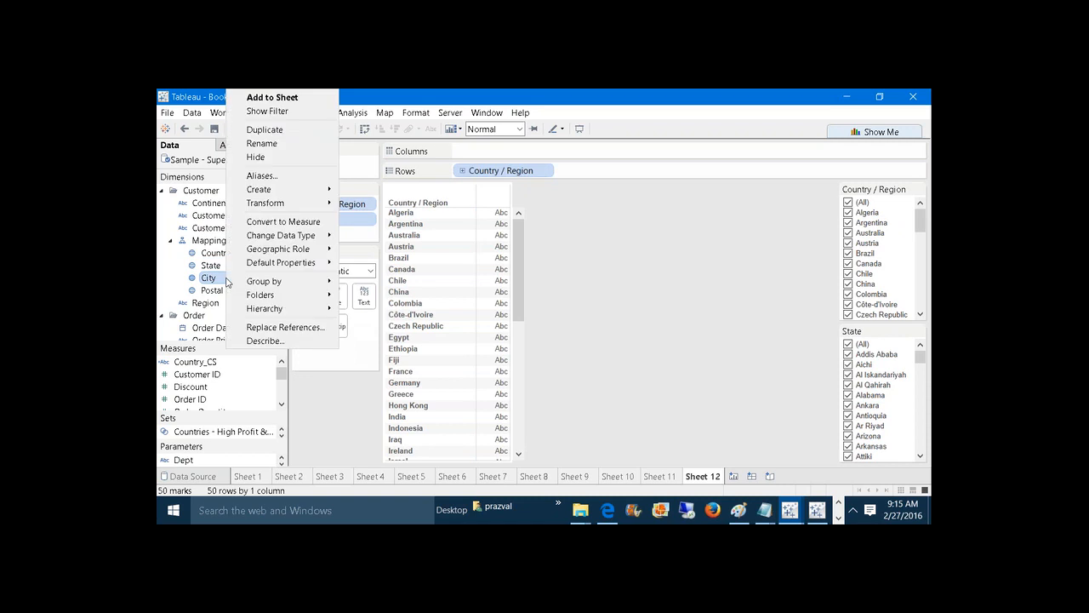
left_click(270, 113)
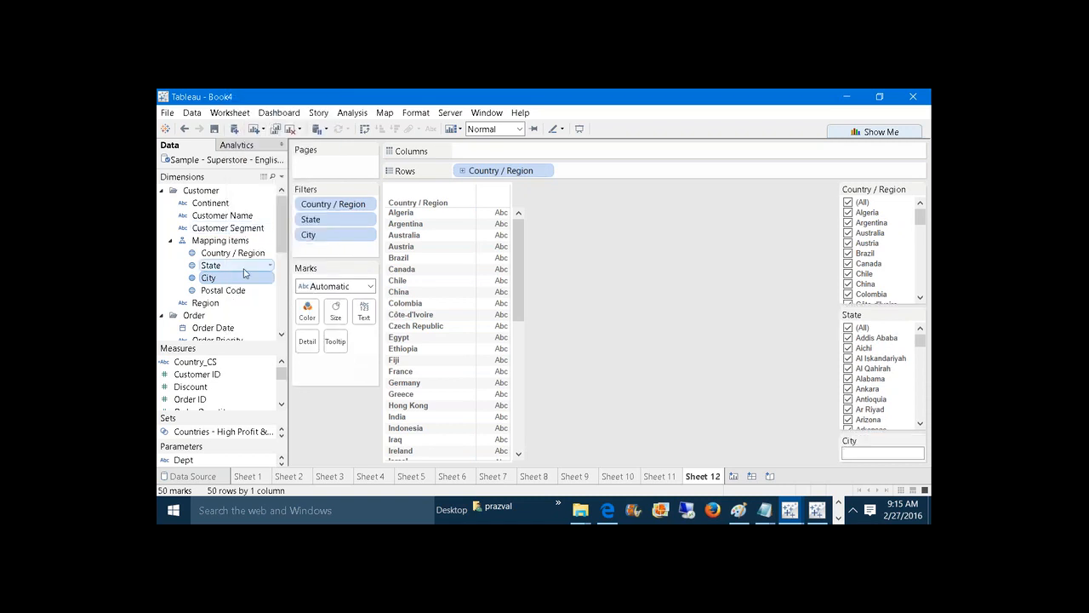
Step: Show a filter for the Postal Code dimension
left_click(226, 290)
right_click(226, 290)
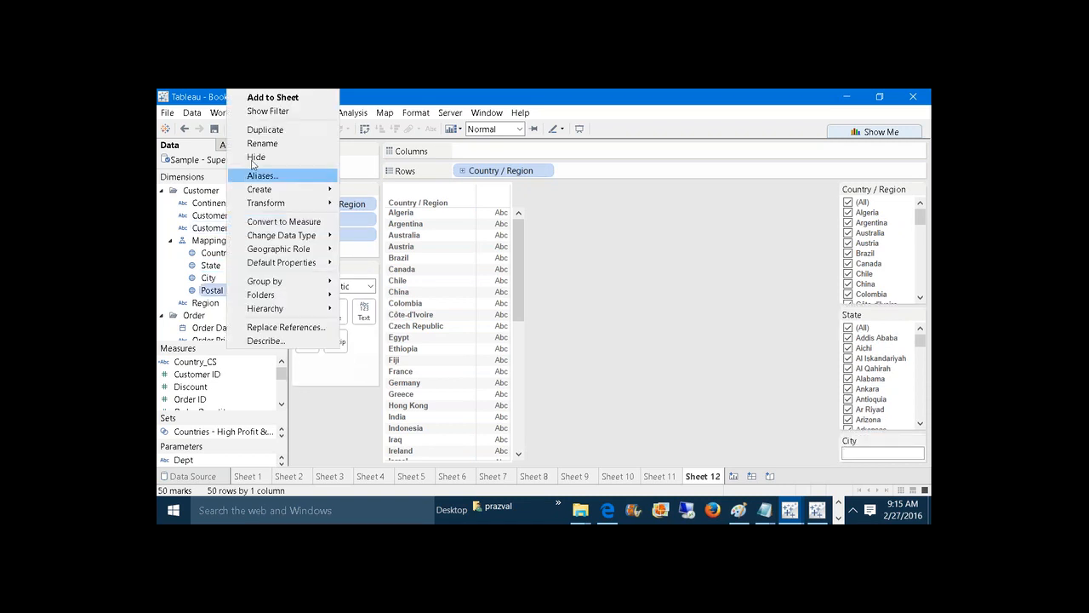
left_click(265, 113)
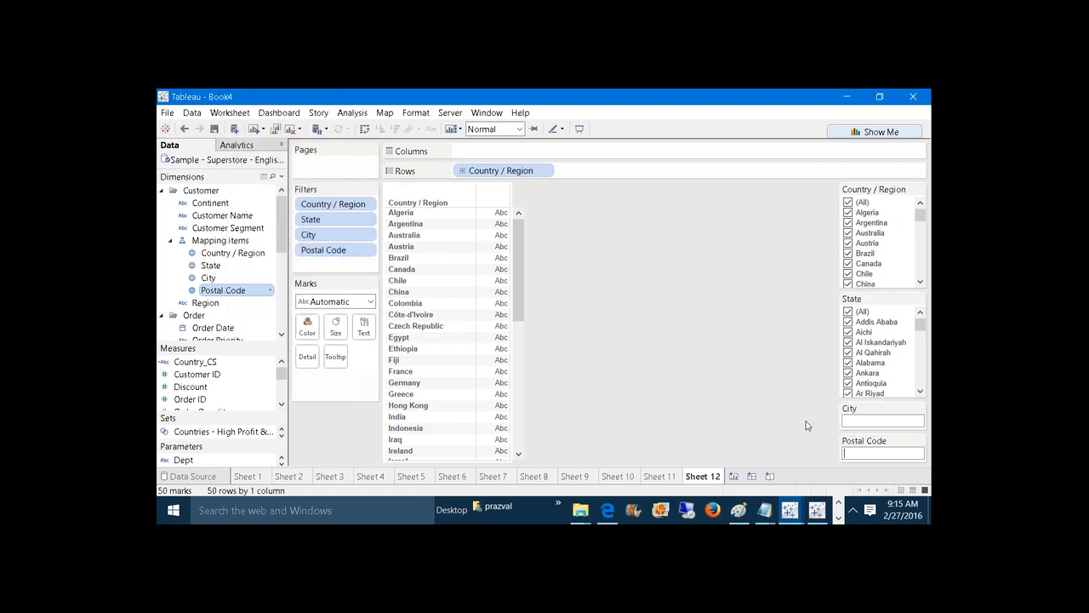
Step: Change the City and Postal Code filters to the Multiple Values (List) style
left_click(919, 410)
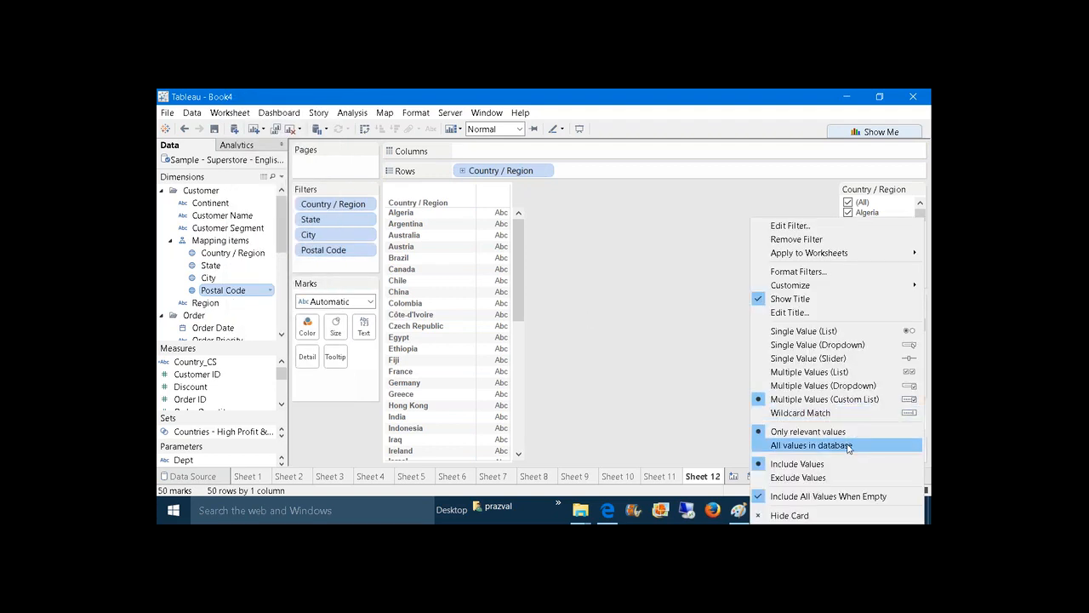
left_click(802, 373)
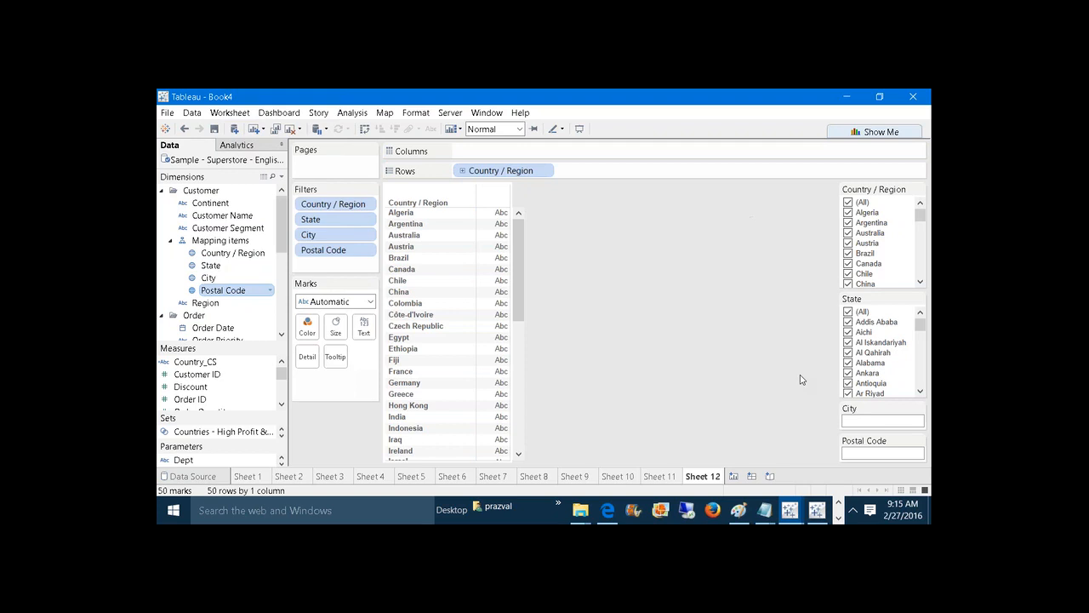
left_click(919, 441)
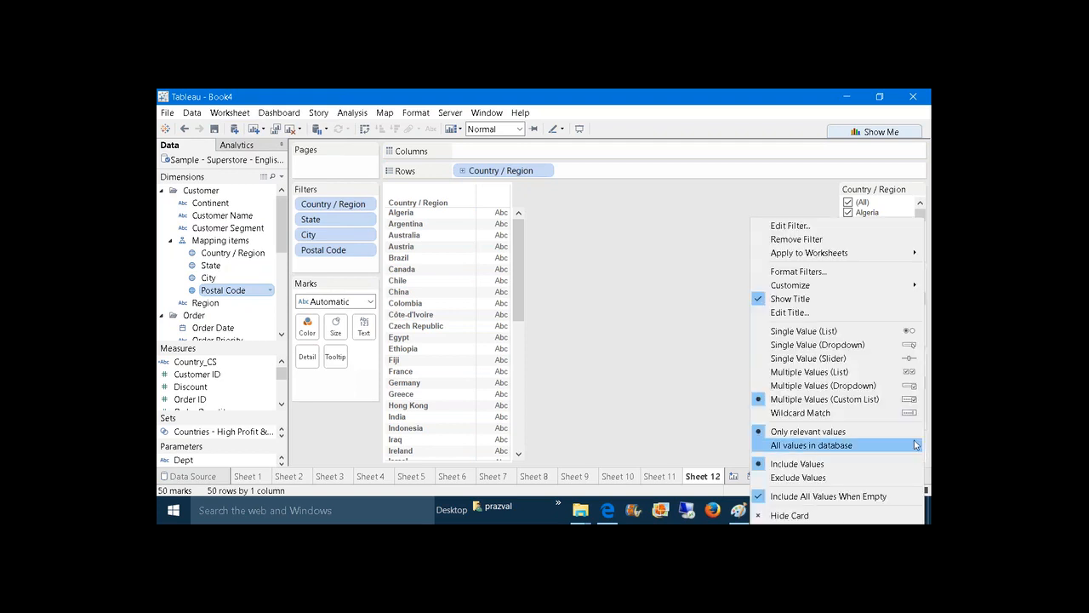
left_click(833, 375)
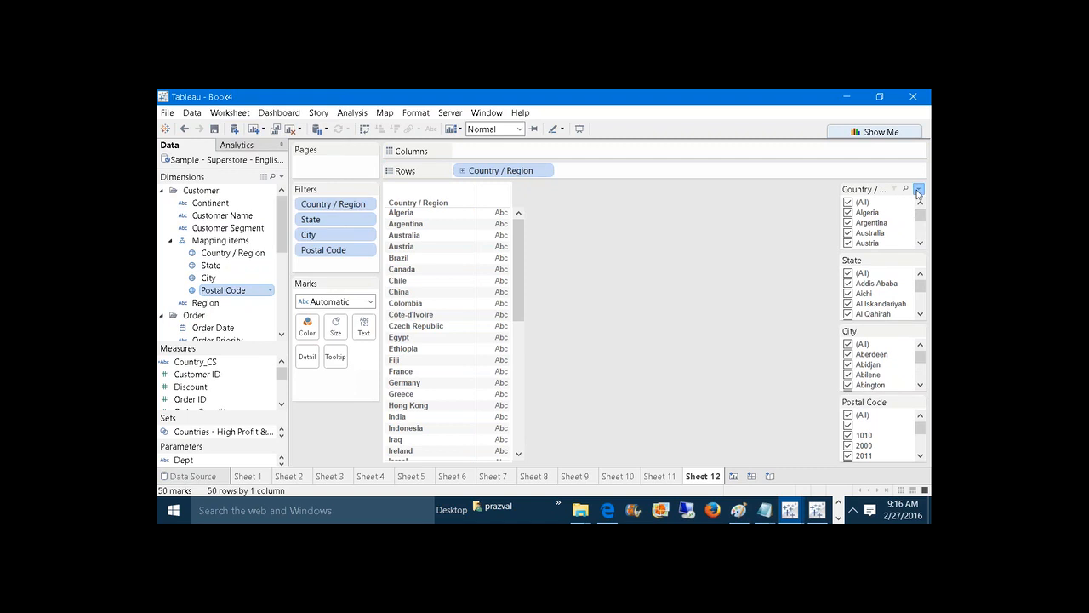
Step: Set the Country / Region filter to show all values in the database
left_click(918, 190)
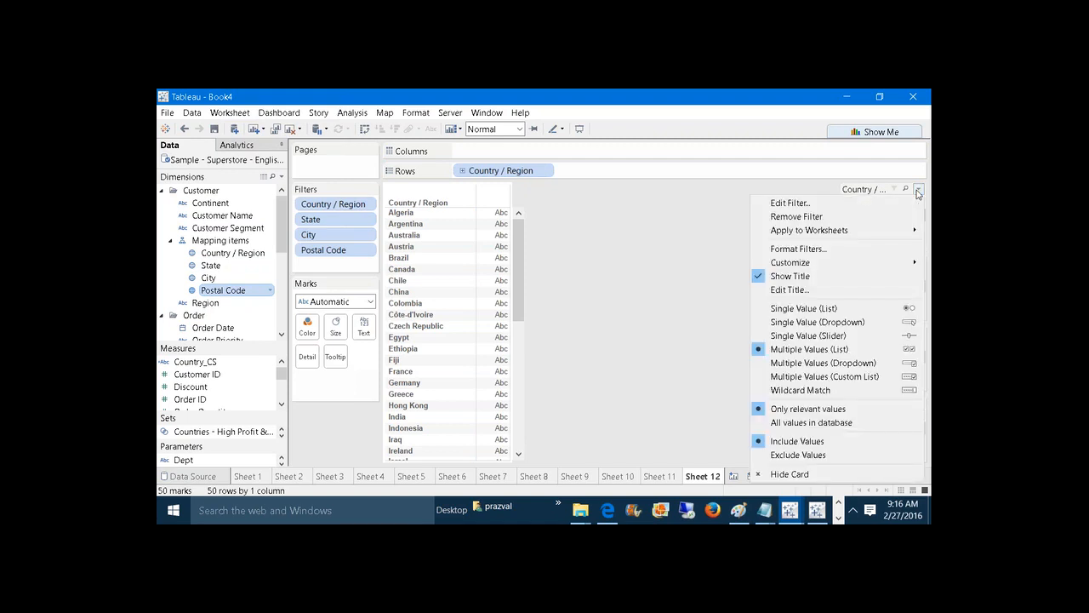
left_click(824, 423)
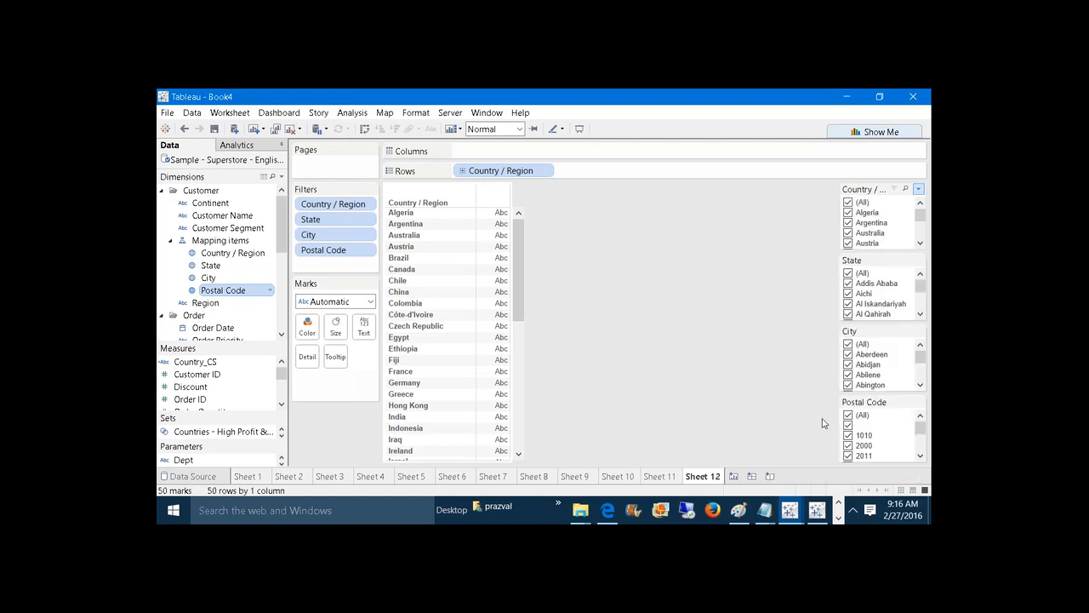
right_click(337, 209)
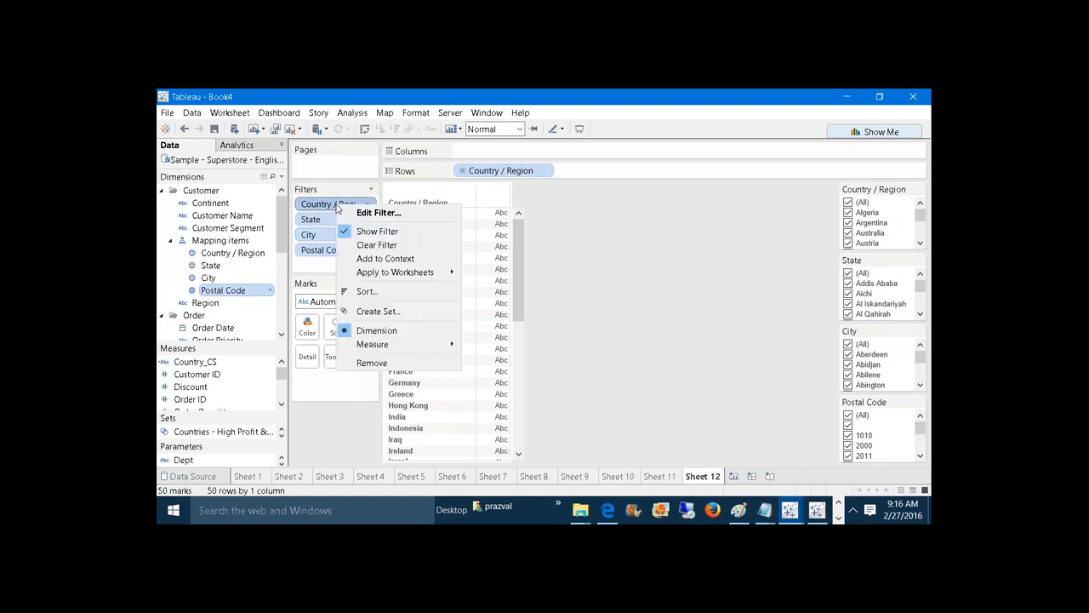
left_click(622, 287)
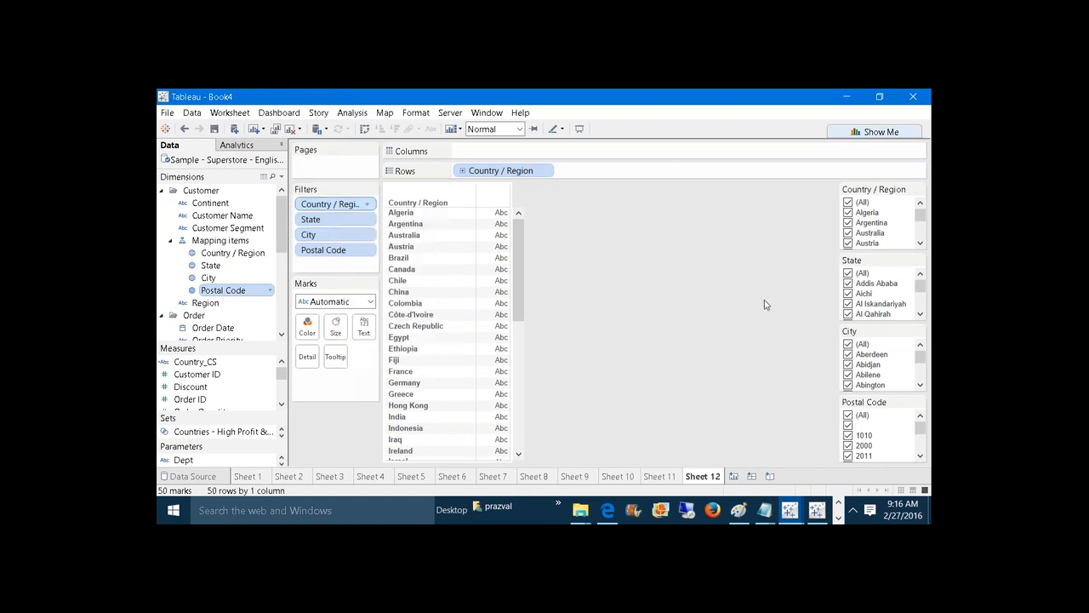
Step: Clear all countries in the Country / Region filter and select only India
left_click(849, 203)
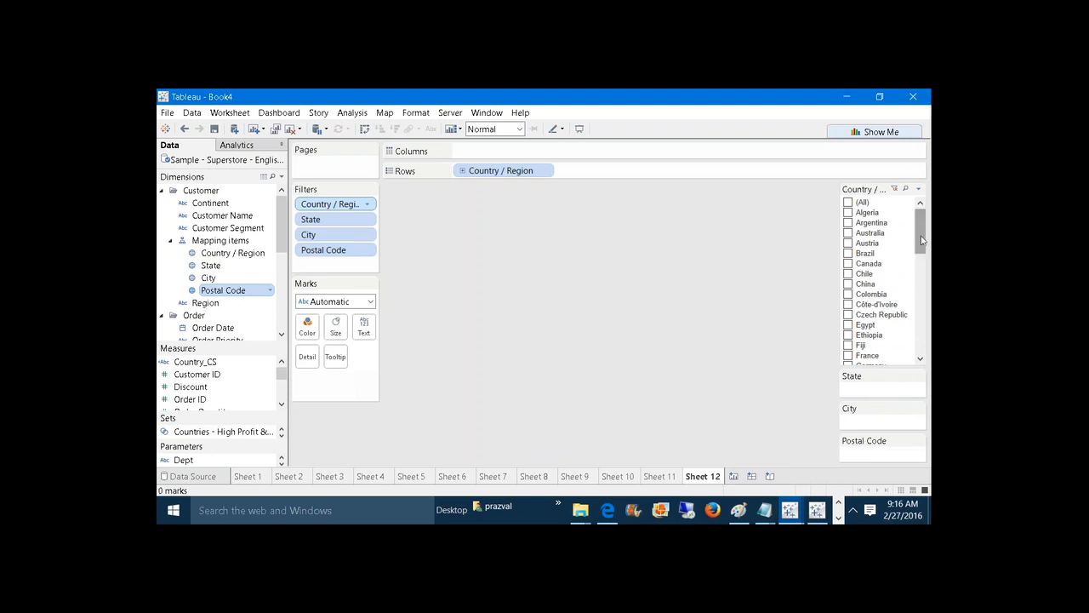
left_click_drag(922, 240, 921, 265)
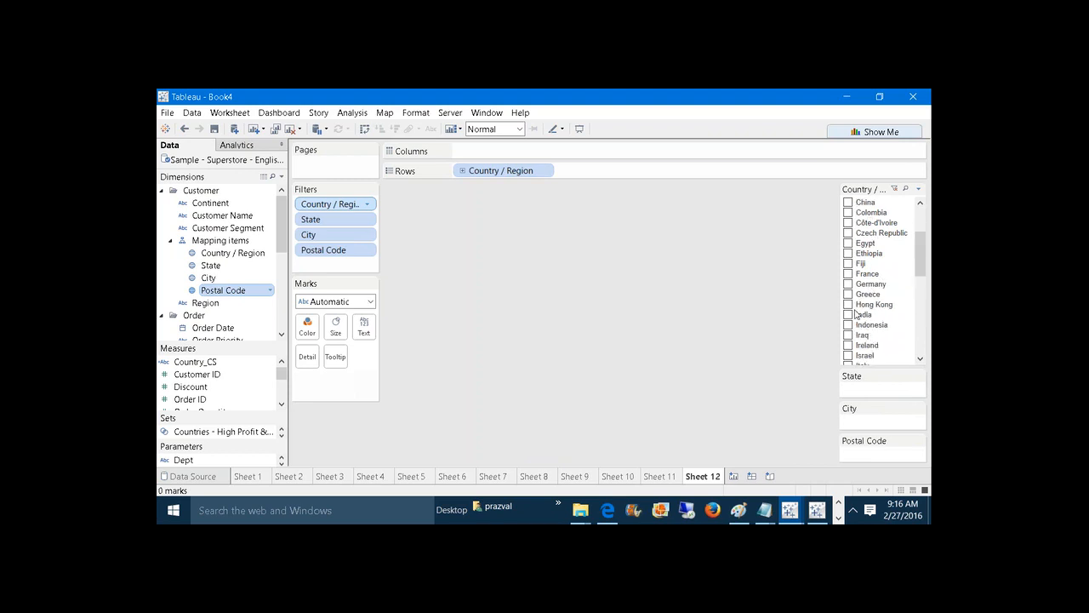
left_click(855, 315)
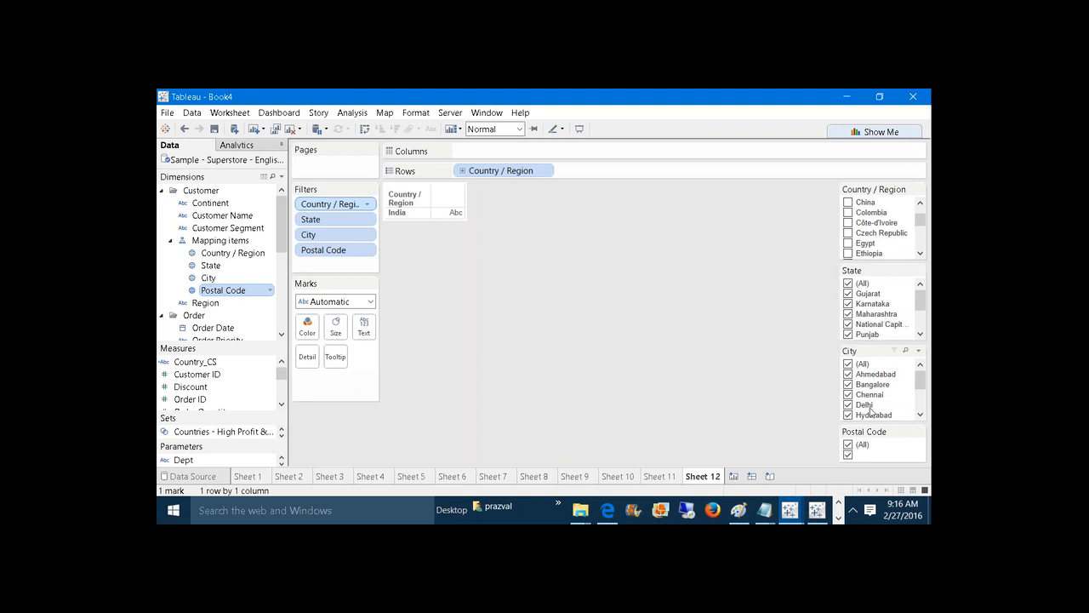
Step: Clear all states in the State filter and select only Maharashtra
left_click(848, 285)
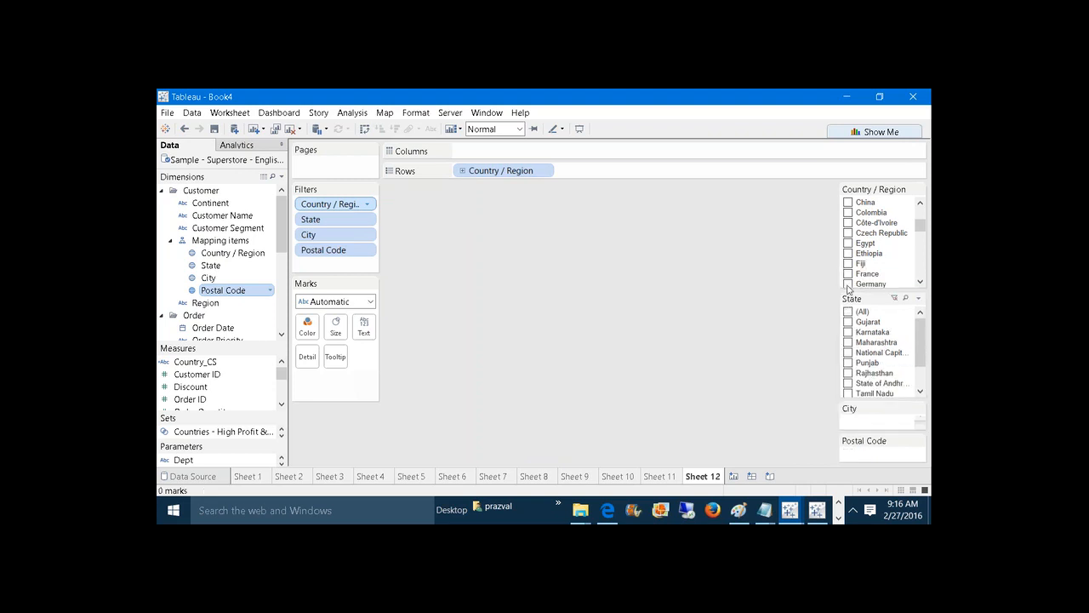
left_click(850, 312)
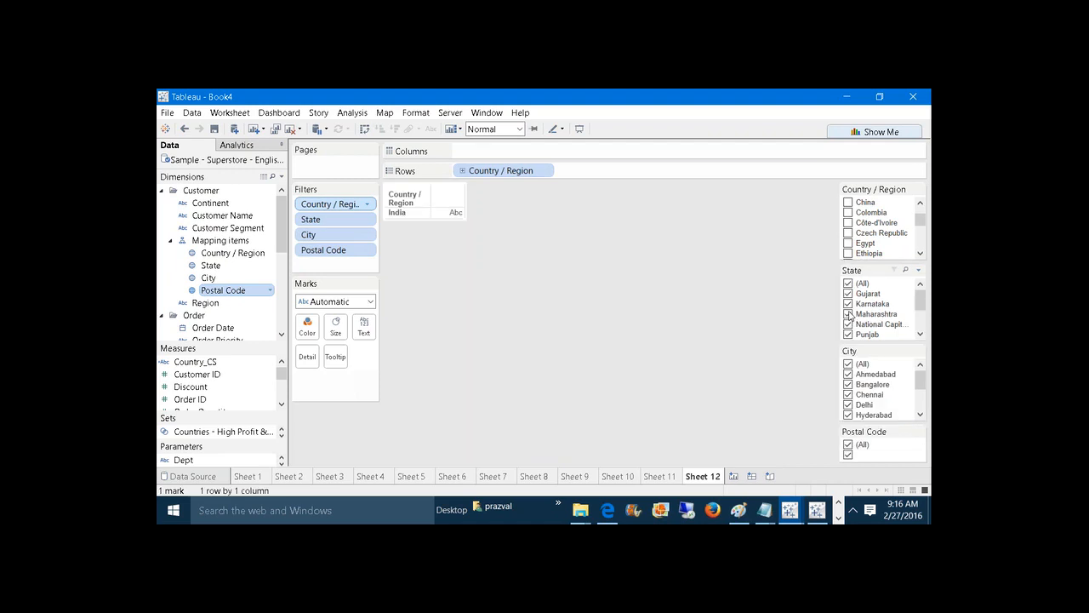
left_click(849, 314)
left_click(848, 284)
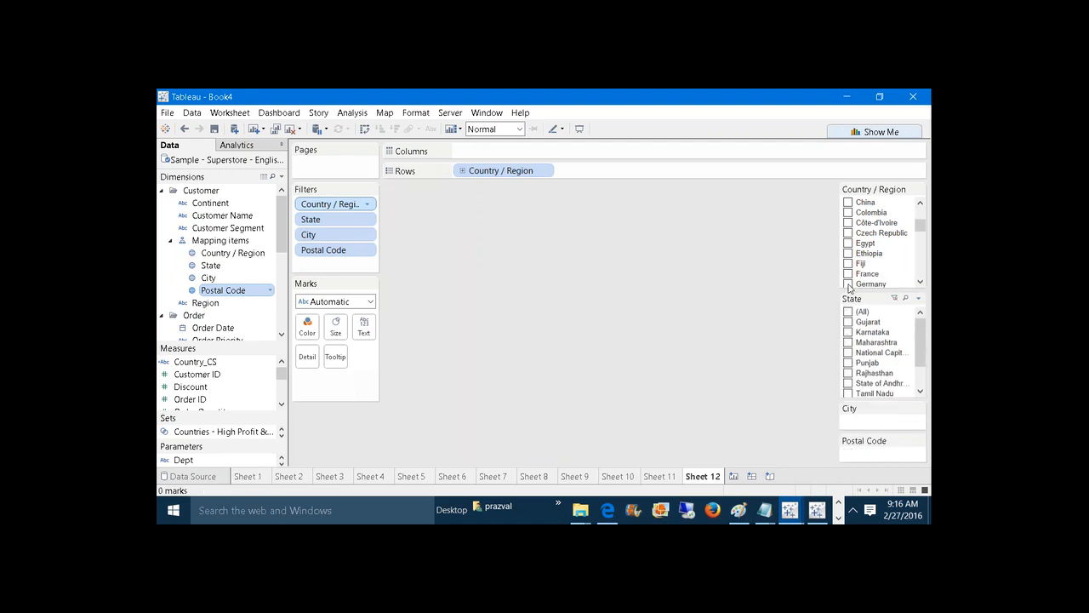
left_click(848, 349)
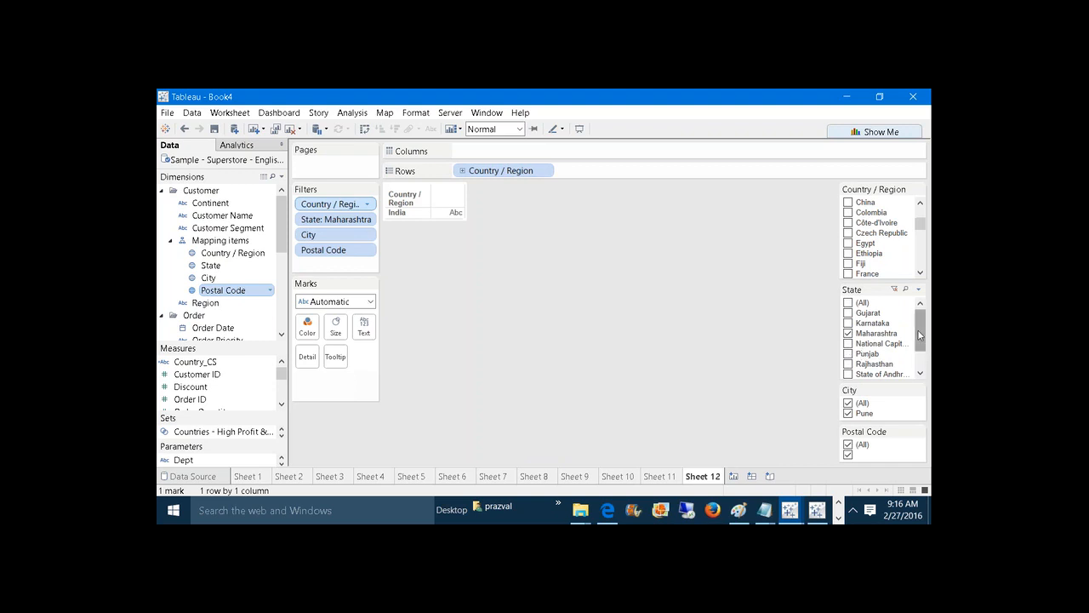
Step: Clear all cities in the City filter and select only Pune
scroll(919, 335, "down", 1)
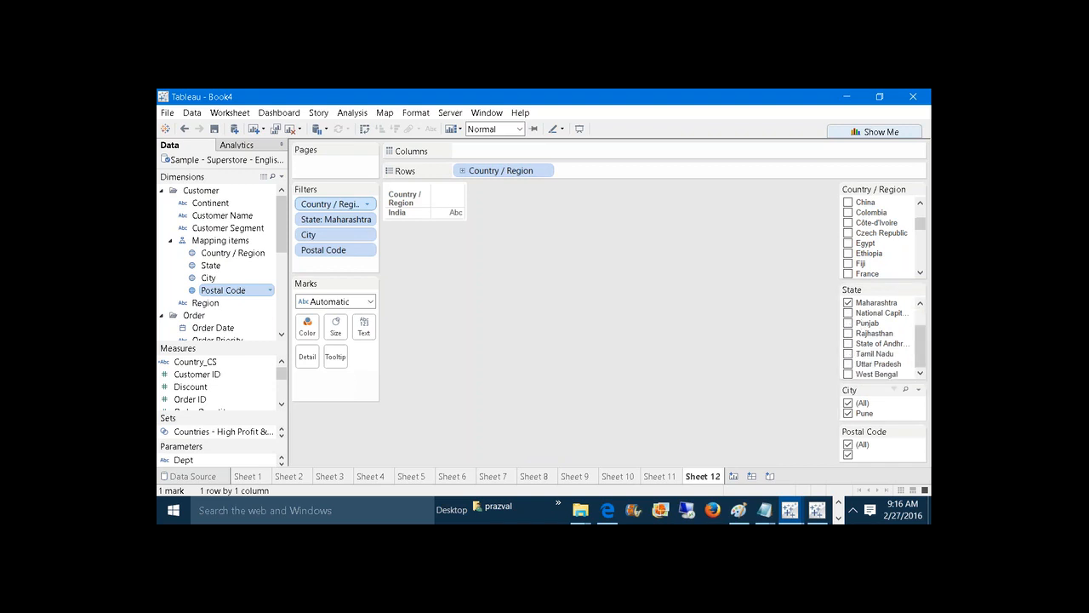
left_click(848, 403)
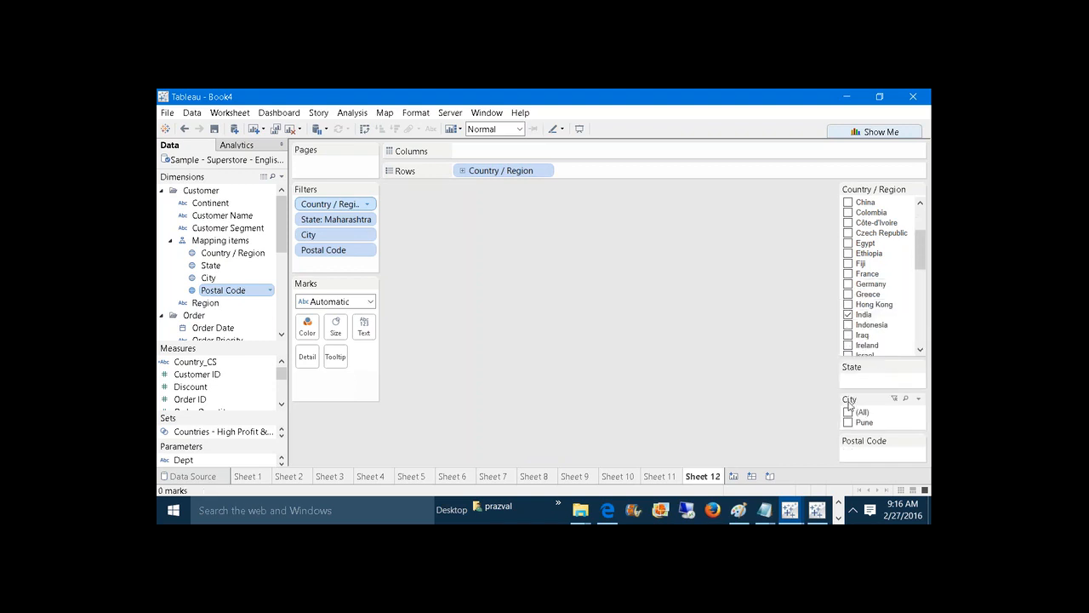
left_click(849, 422)
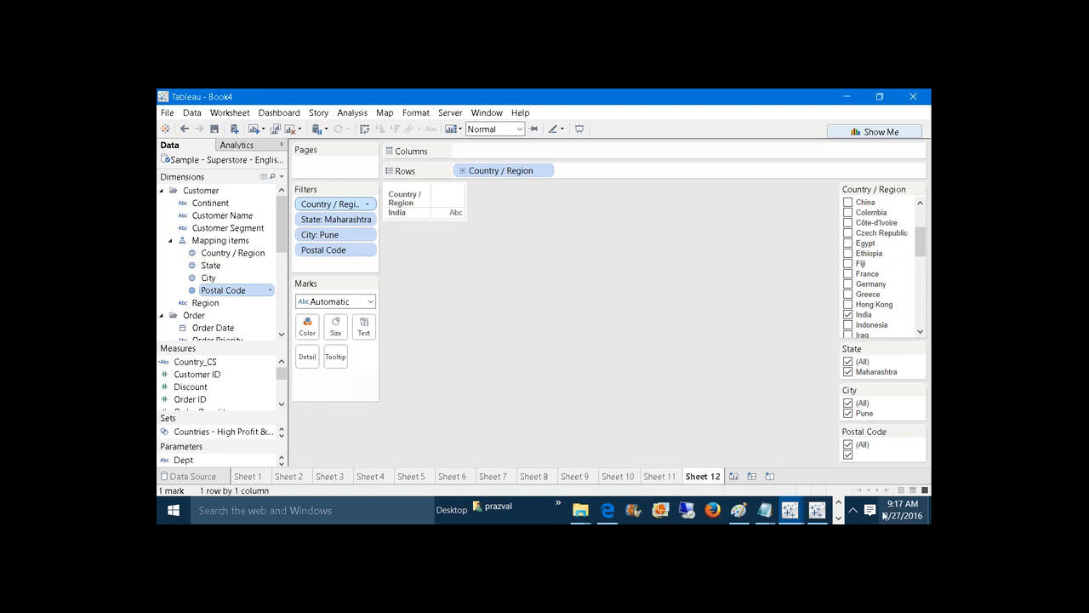
Step: Add a new worksheet and widen the data pane so the field names have more room
left_click(732, 477)
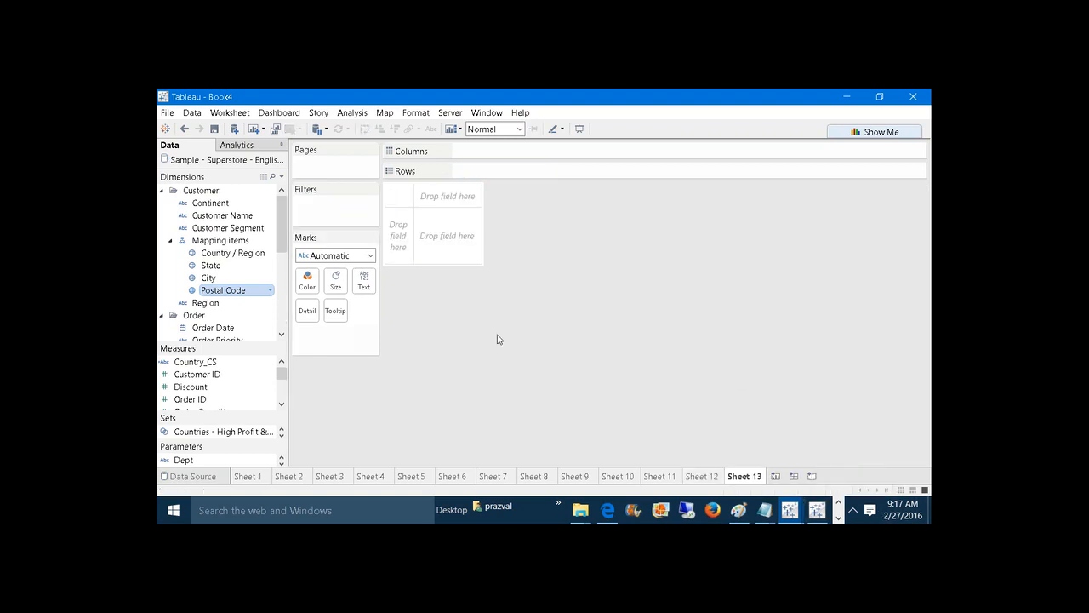
left_click_drag(289, 289, 349, 290)
Step: Create a hierarchy named CUSTOM from Continent, Customer Name, Customer Segment, Order Date, Category, Container, Department and Item
left_click(249, 203)
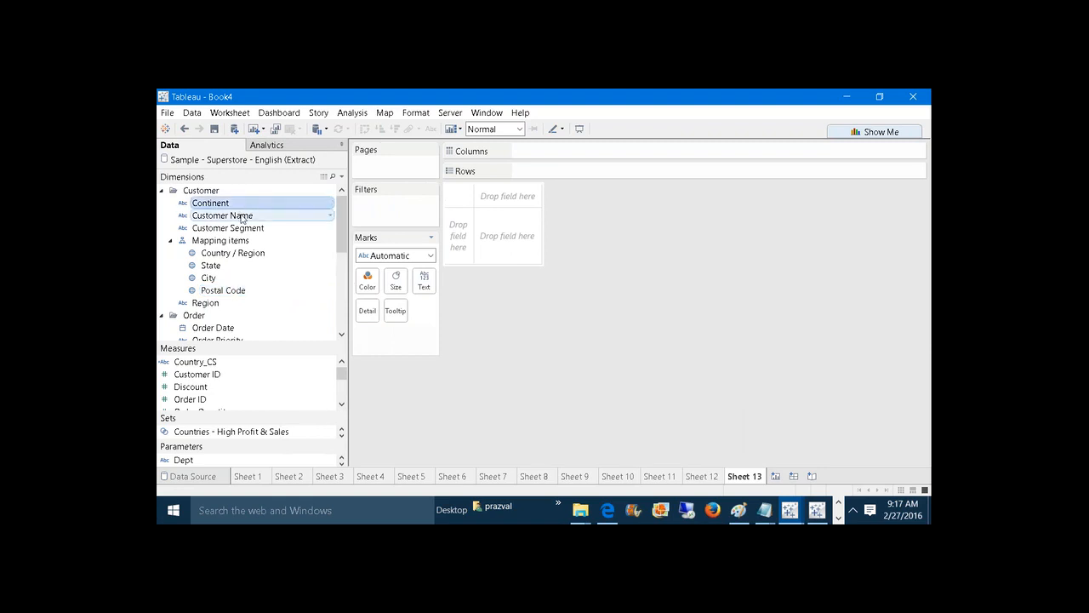
left_click(241, 218, "ctrl")
left_click(237, 226, "ctrl")
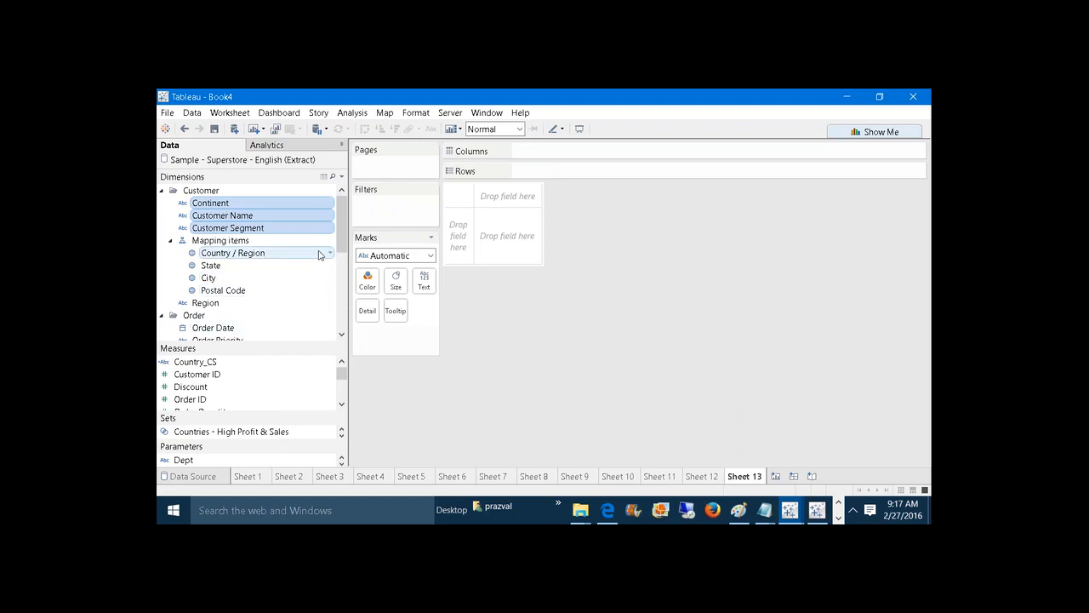
left_click(247, 328, "ctrl")
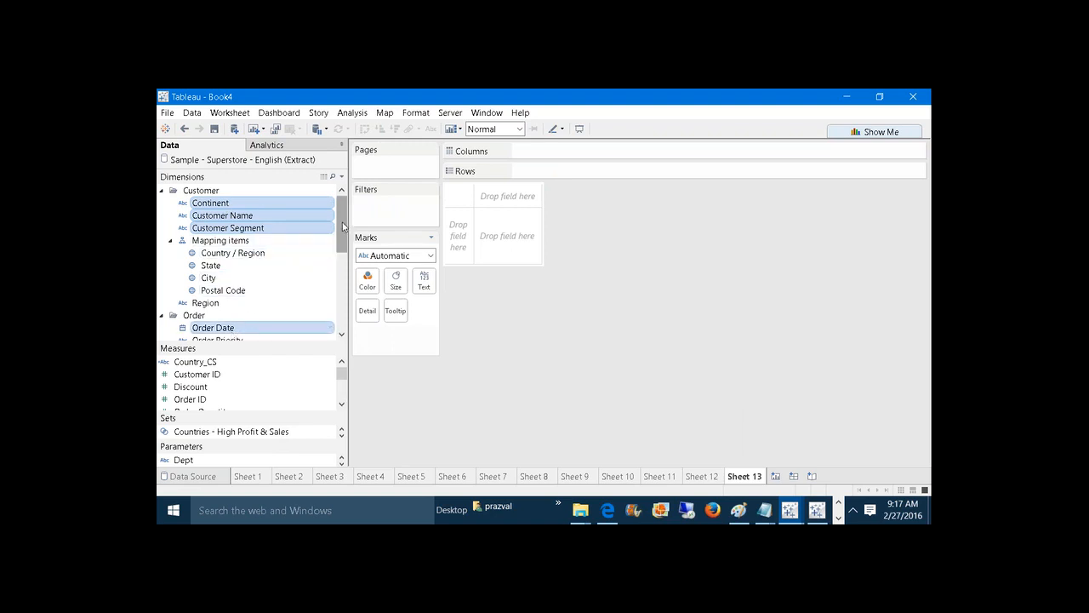
left_click_drag(343, 228, 338, 309)
scroll(255, 279, "up", 2)
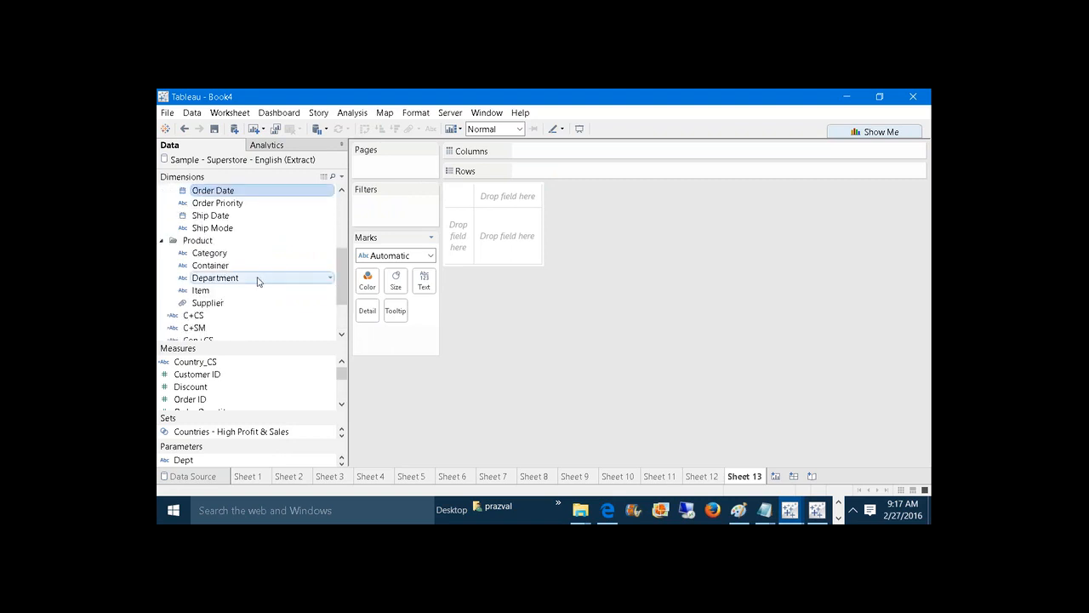
left_click(219, 256, "ctrl")
left_click(216, 267, "ctrl")
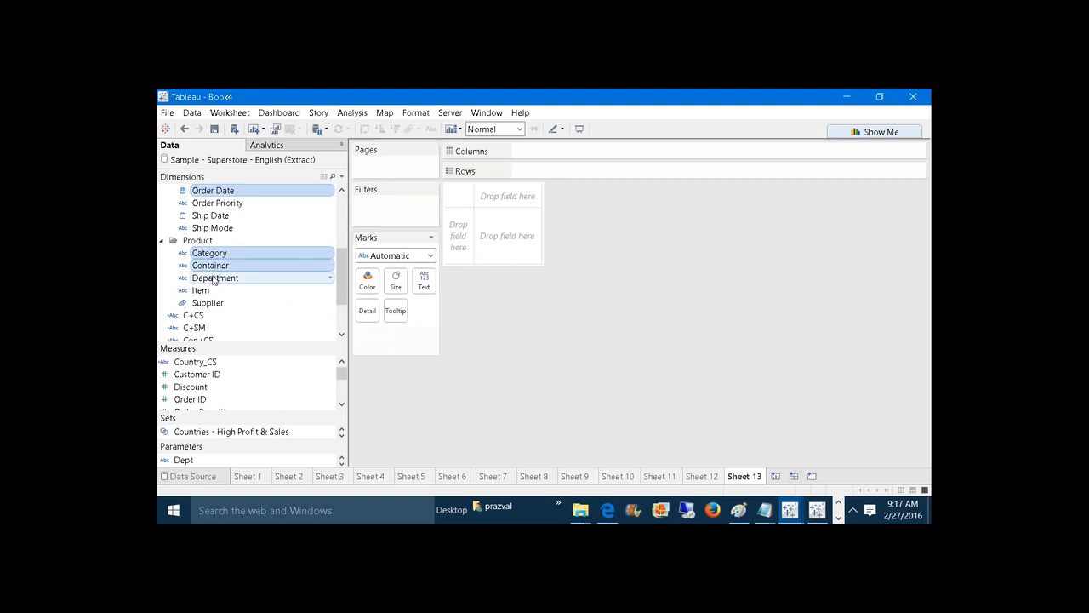
left_click(212, 279, "ctrl")
left_click(206, 292, "ctrl")
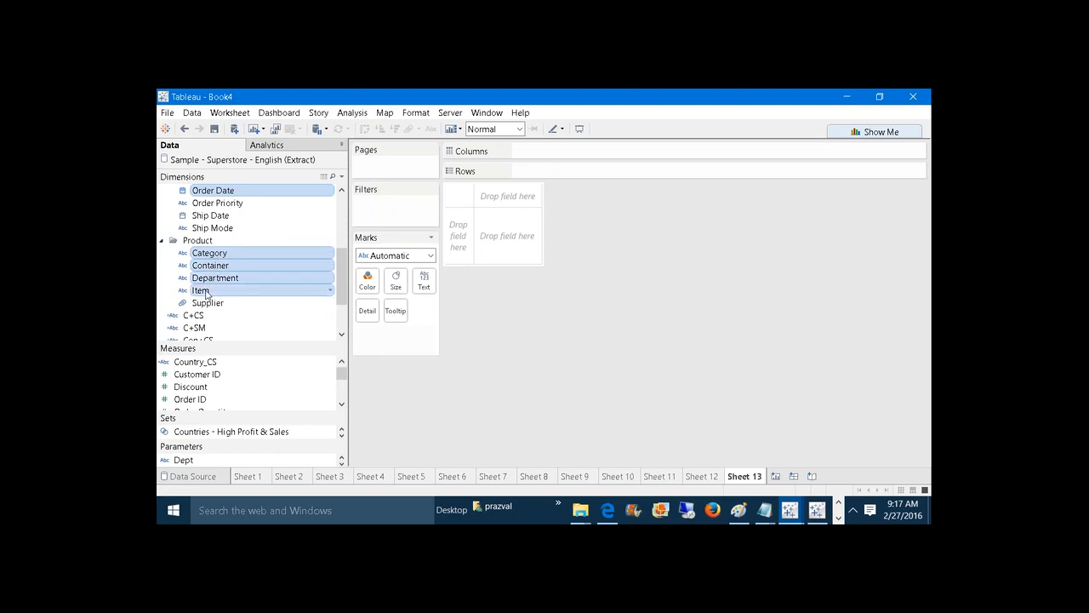
right_click(206, 294)
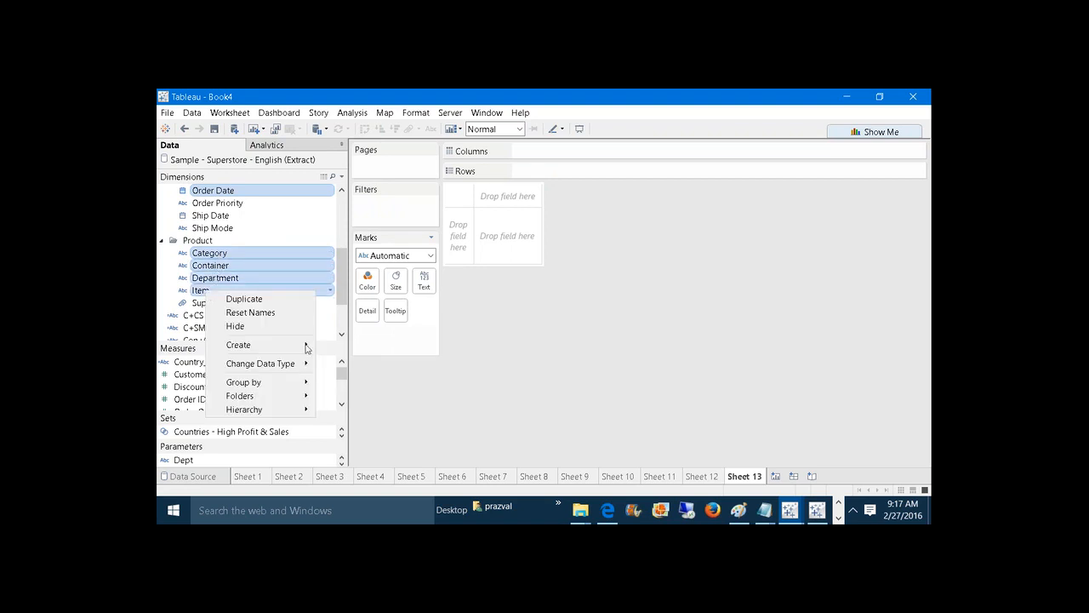
mouse_move(310, 409)
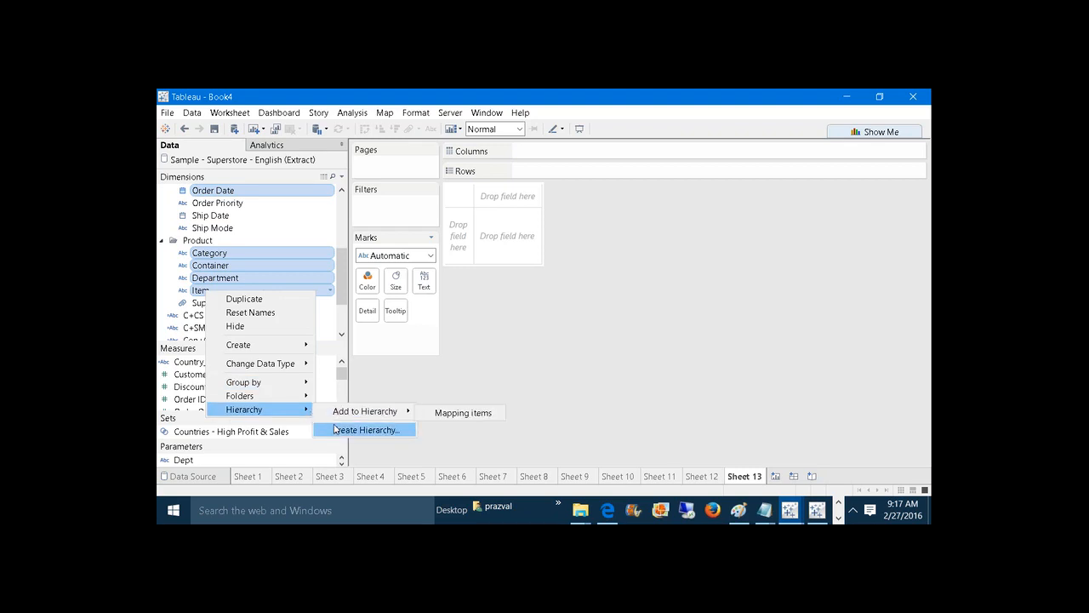
left_click(334, 429)
type("C")
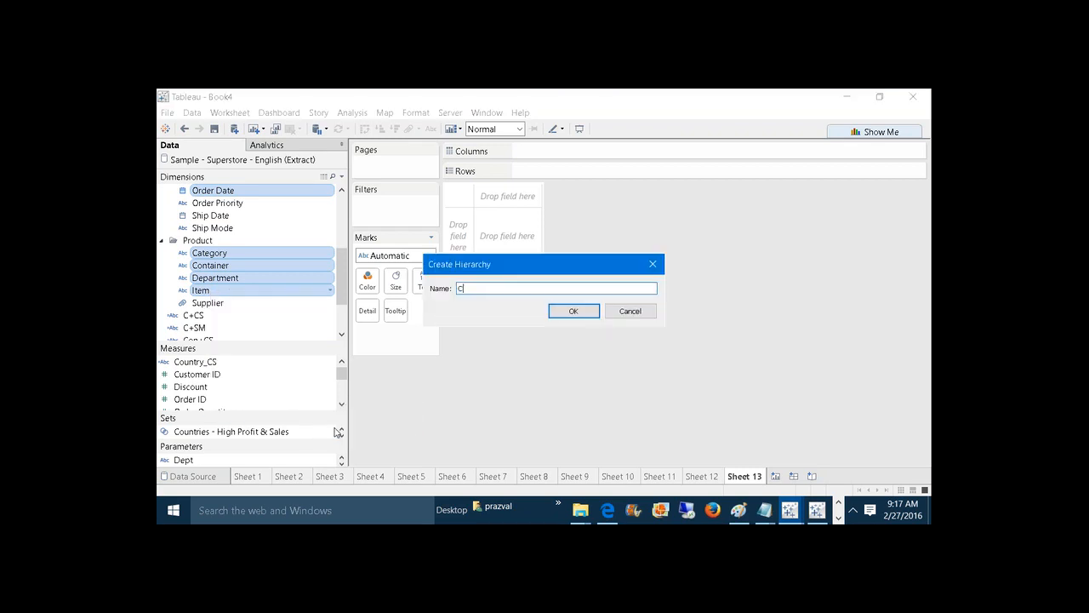
type("USTOM")
left_click(572, 312)
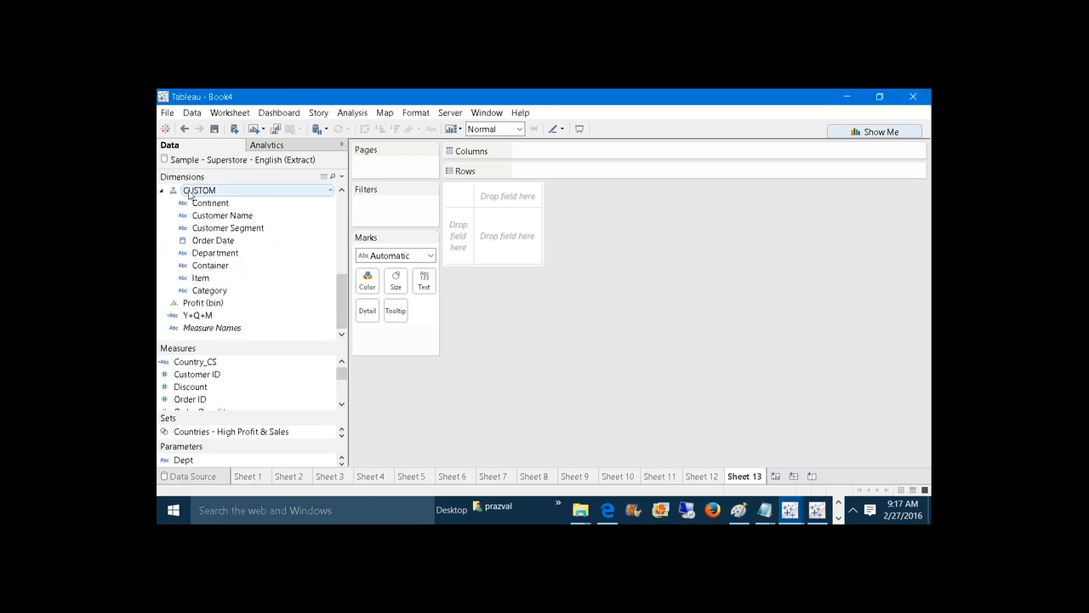
Step: Place Continent from the CUSTOM hierarchy on Rows and show a filter for it
scroll(337, 282, "up", 1)
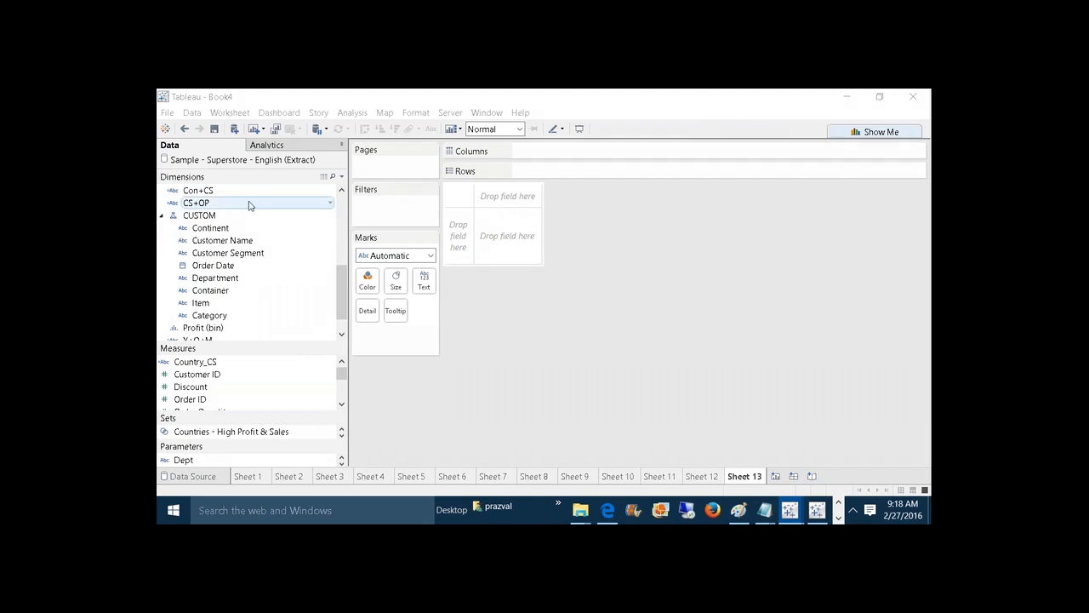
left_click_drag(212, 231, 562, 171)
right_click(562, 171)
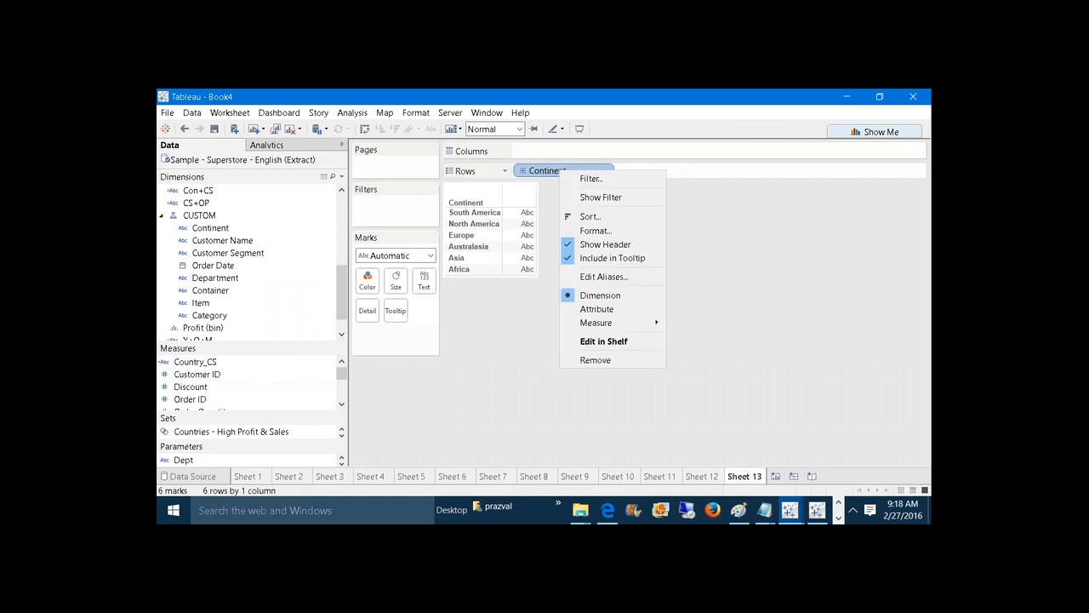
left_click(584, 197)
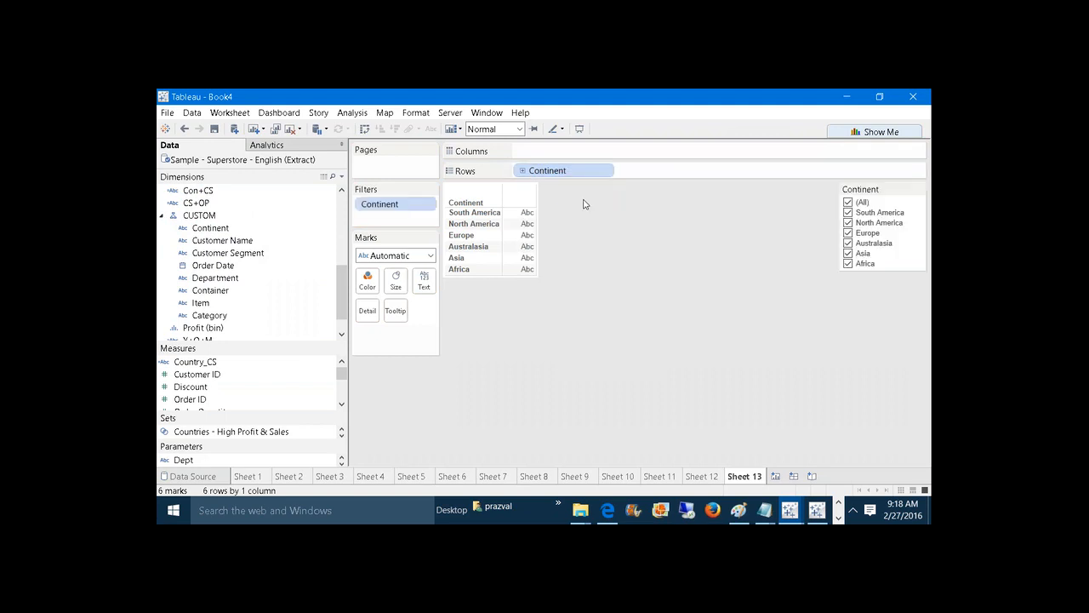
Step: Show a filter for Customer Name from the CUSTOM hierarchy and display it as Multiple Values (List)
right_click(275, 242)
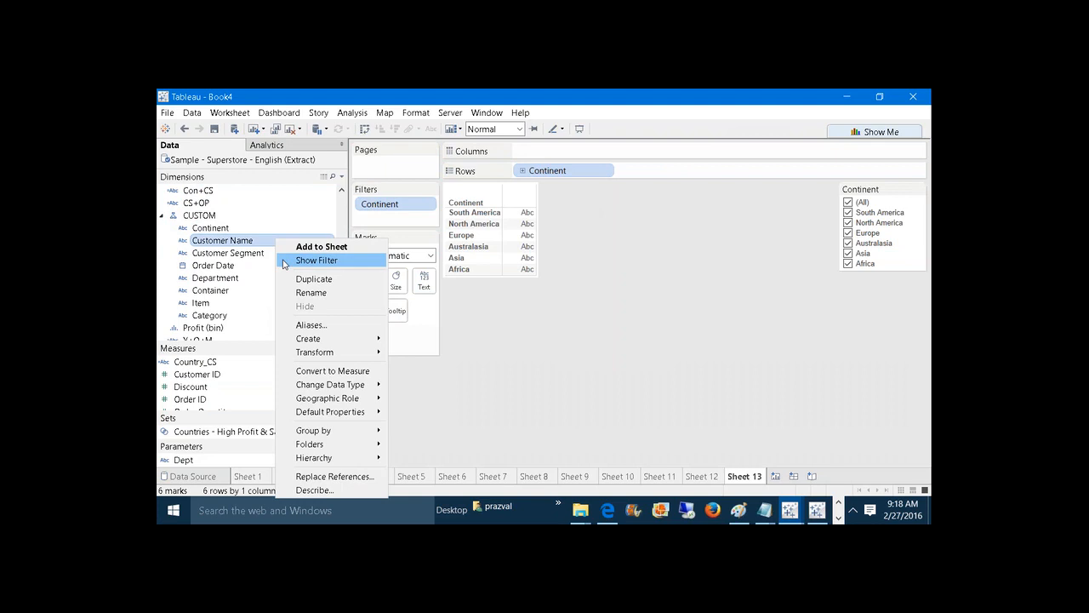
left_click(286, 261)
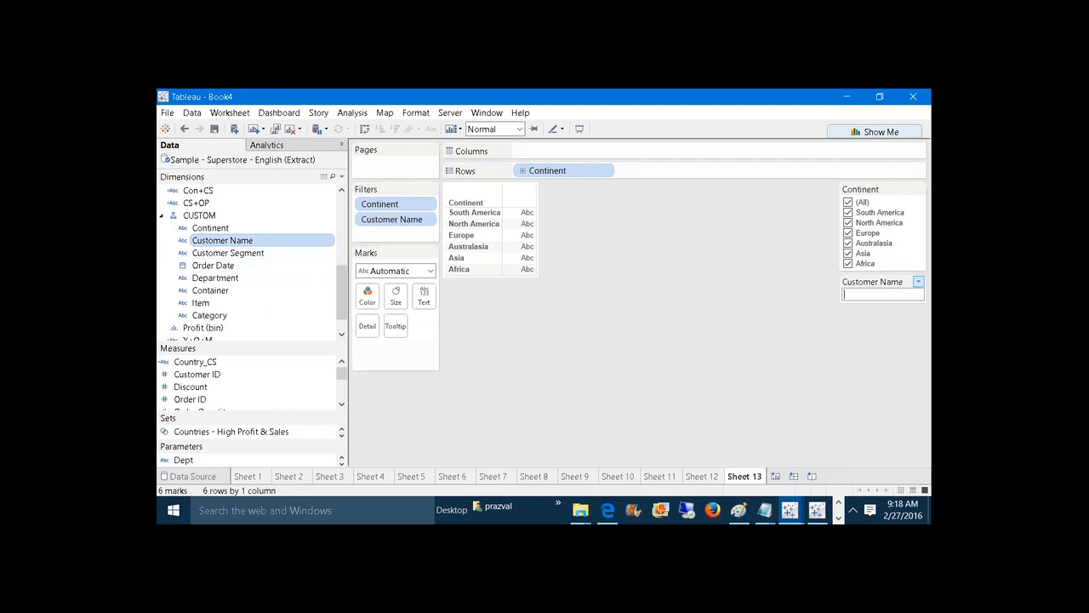
left_click(919, 283)
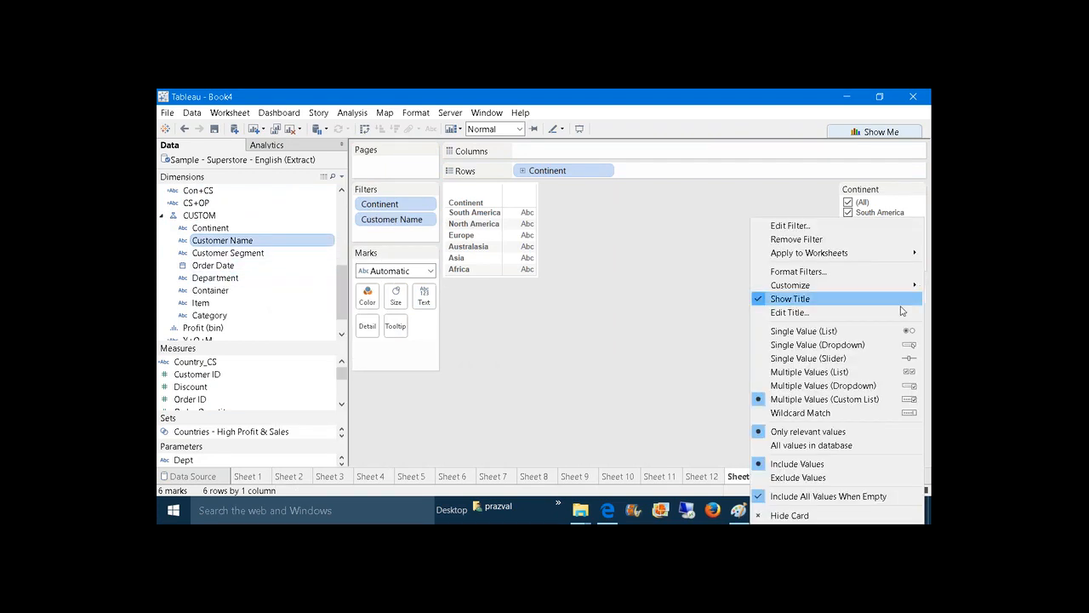
left_click(856, 372)
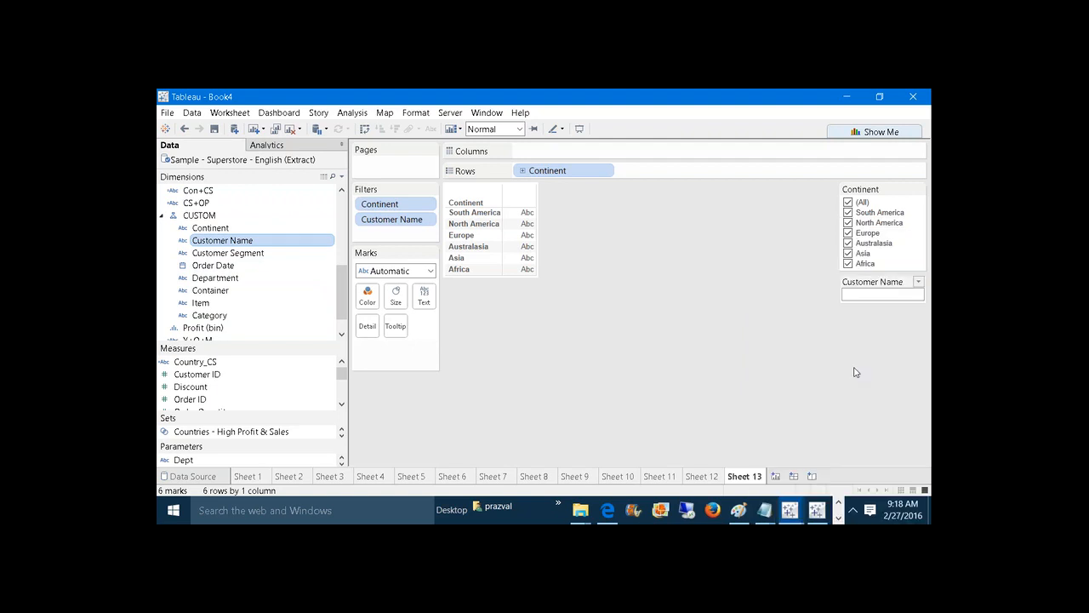
Step: Show filters for Customer Segment and the year of Order Date from the CUSTOM hierarchy
left_click(278, 253)
right_click(278, 253)
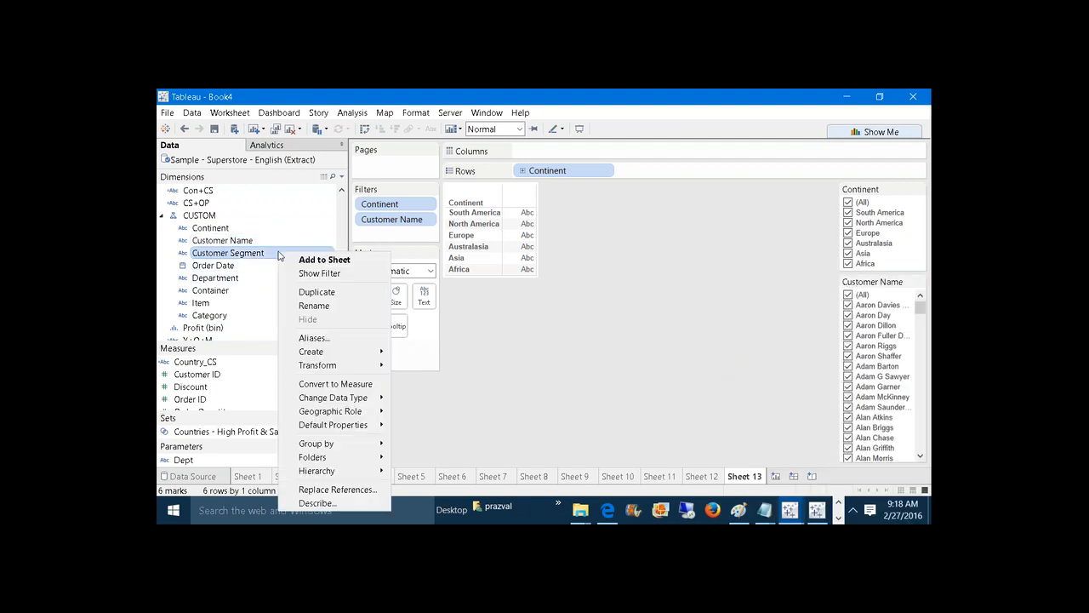
left_click(291, 275)
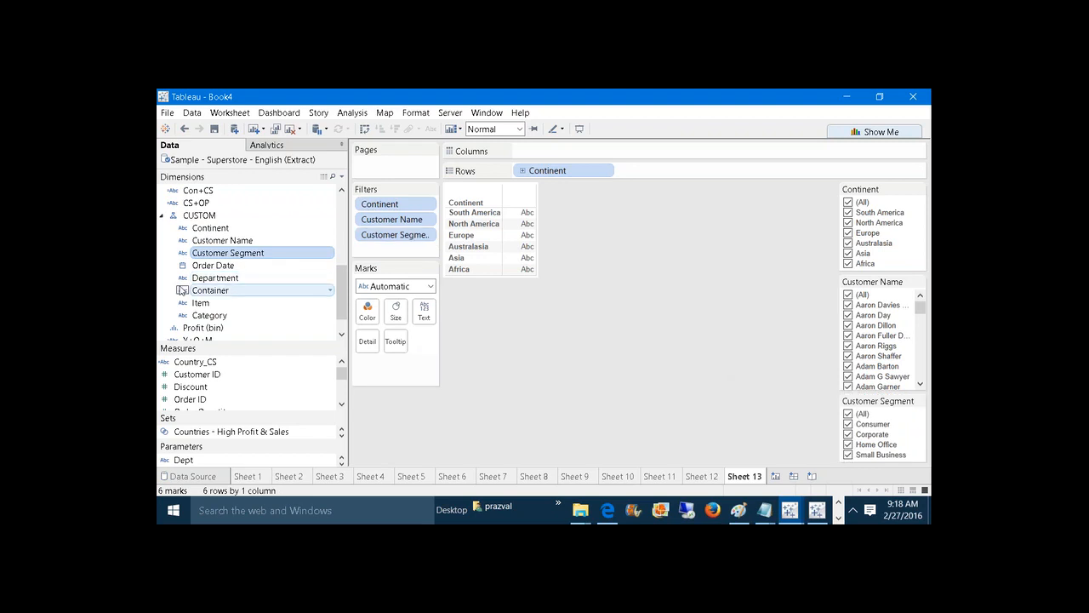
left_click(202, 269)
right_click(202, 271)
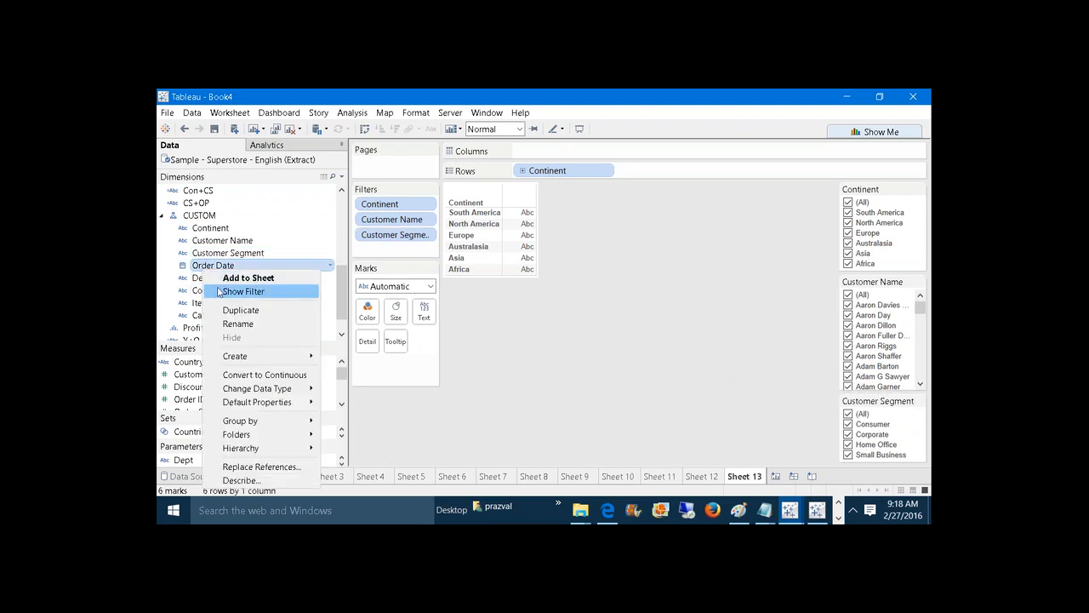
left_click(239, 288)
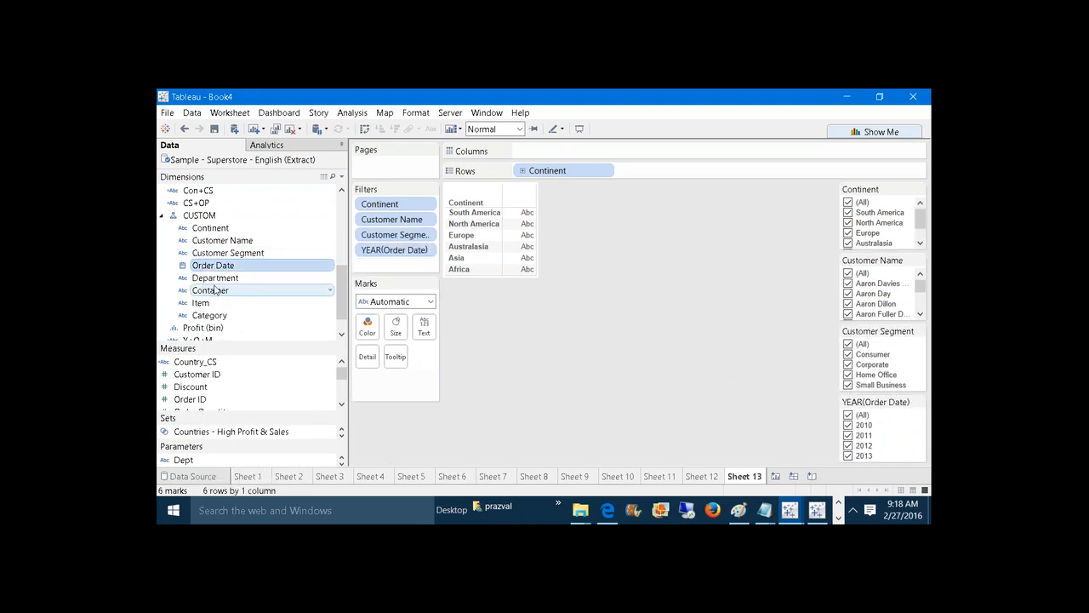
Step: Show filters for the Department and Container fields of the CUSTOM hierarchy
left_click(214, 279)
right_click(214, 279)
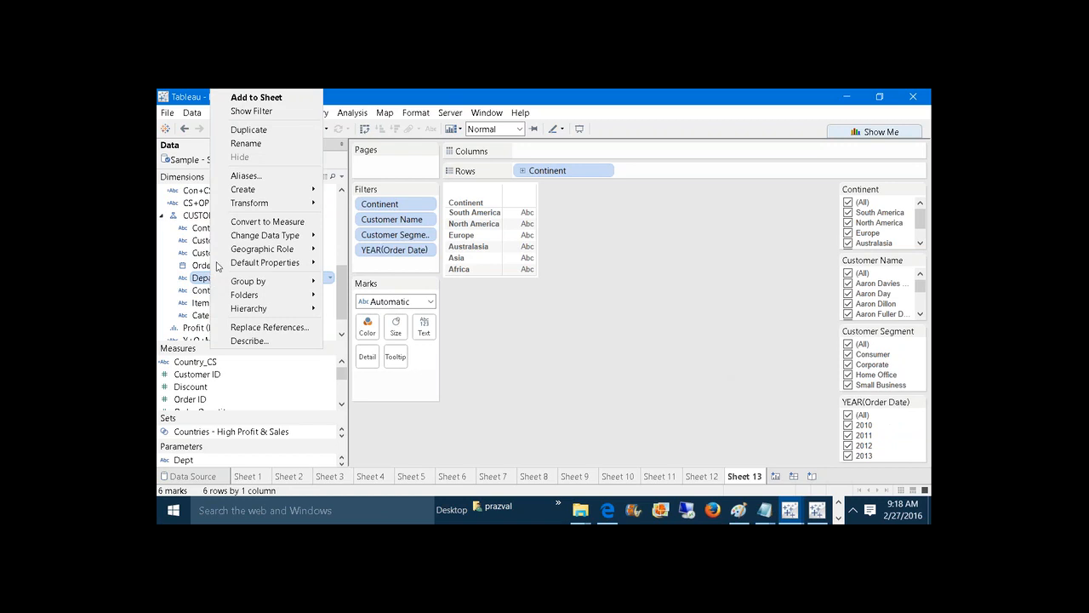
left_click(247, 114)
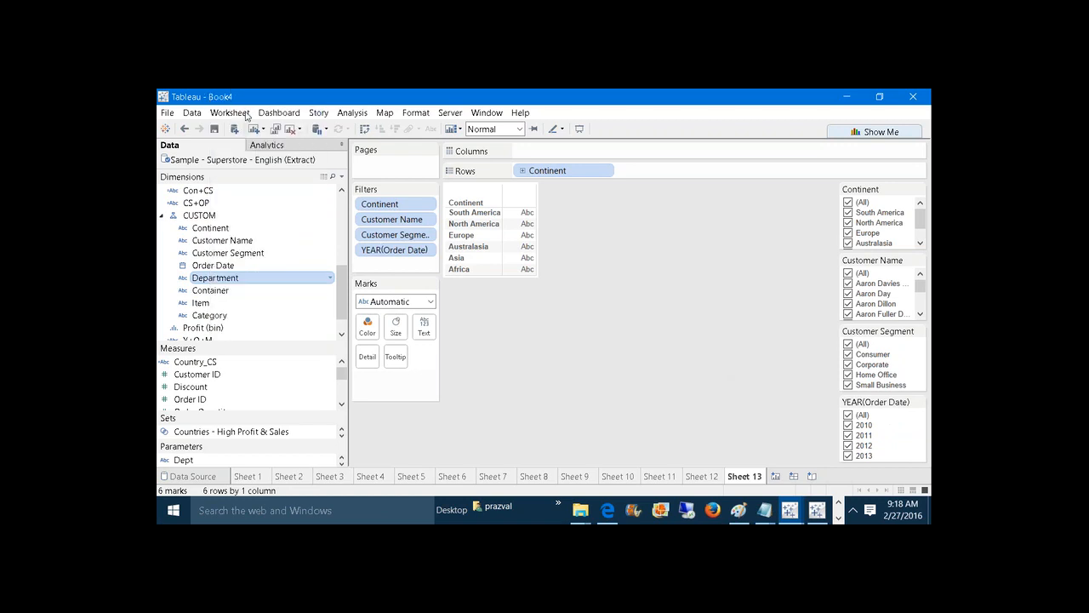
left_click(231, 292)
right_click(231, 292)
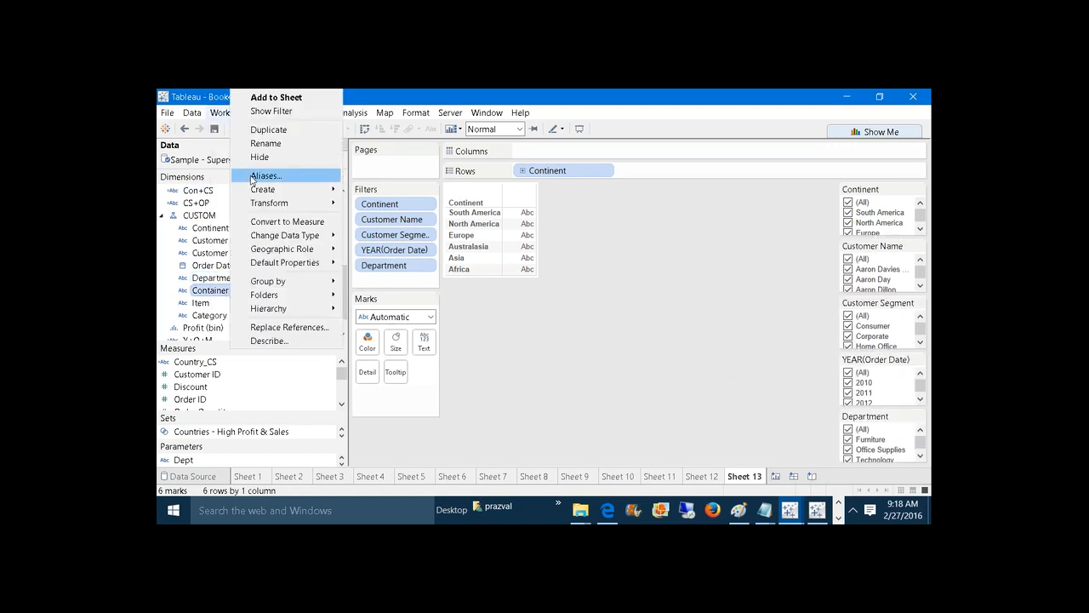
left_click(252, 112)
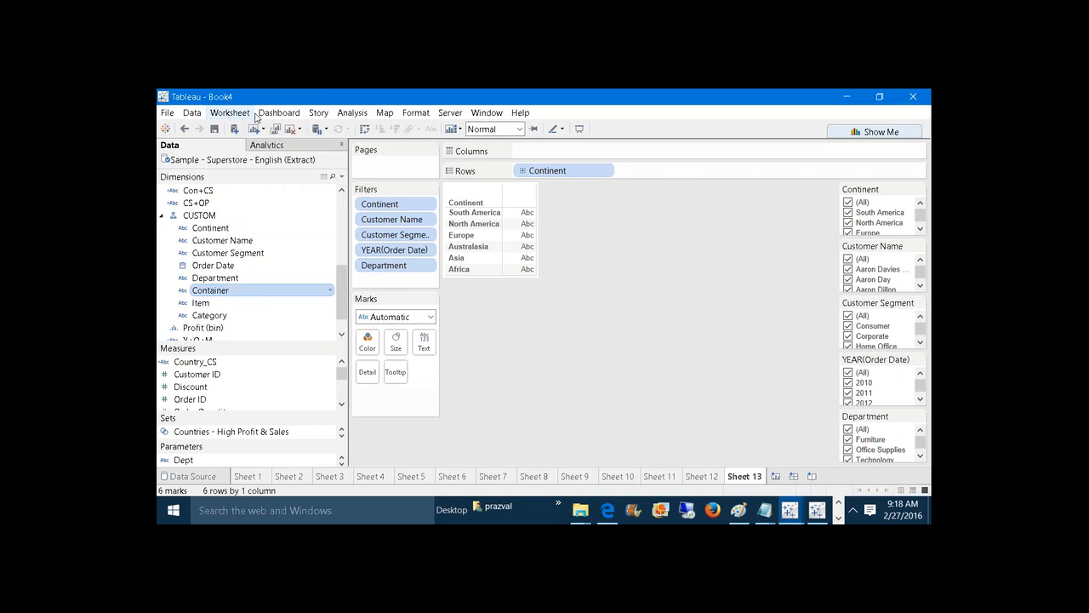
Step: Show filters for Item and Category from the CUSTOM hierarchy, and display the Item filter as Multiple Values (List)
left_click(217, 304)
right_click(223, 310)
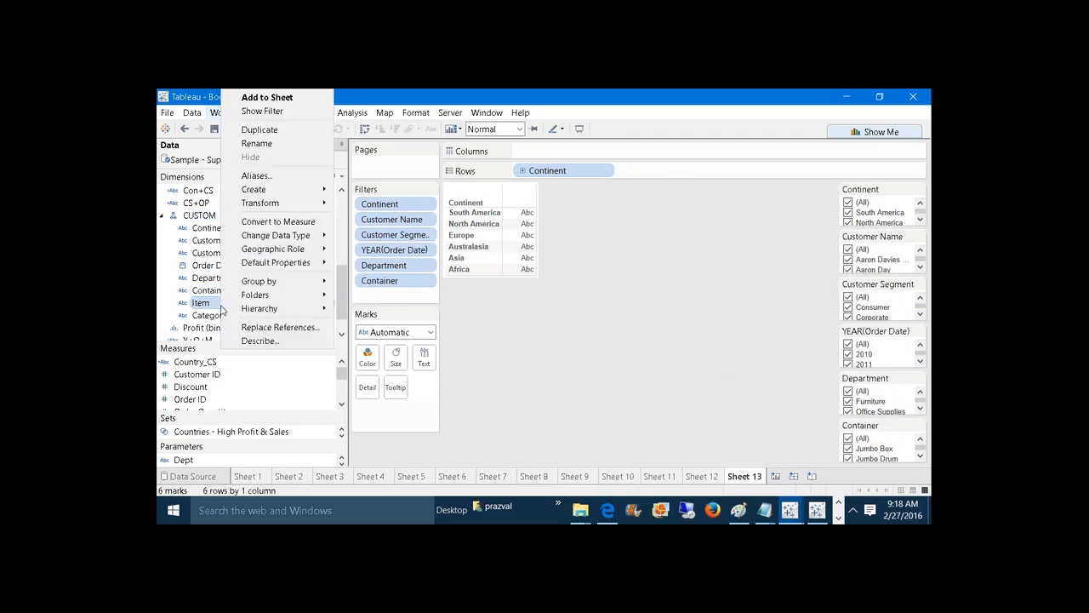
left_click(252, 112)
left_click(216, 314)
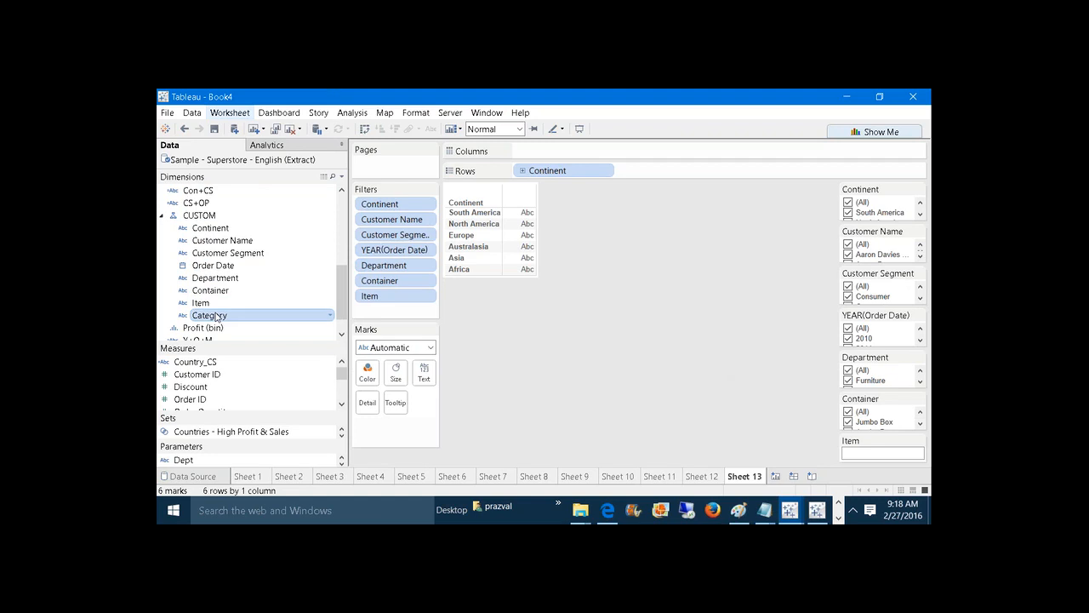
right_click(216, 315)
left_click(242, 111)
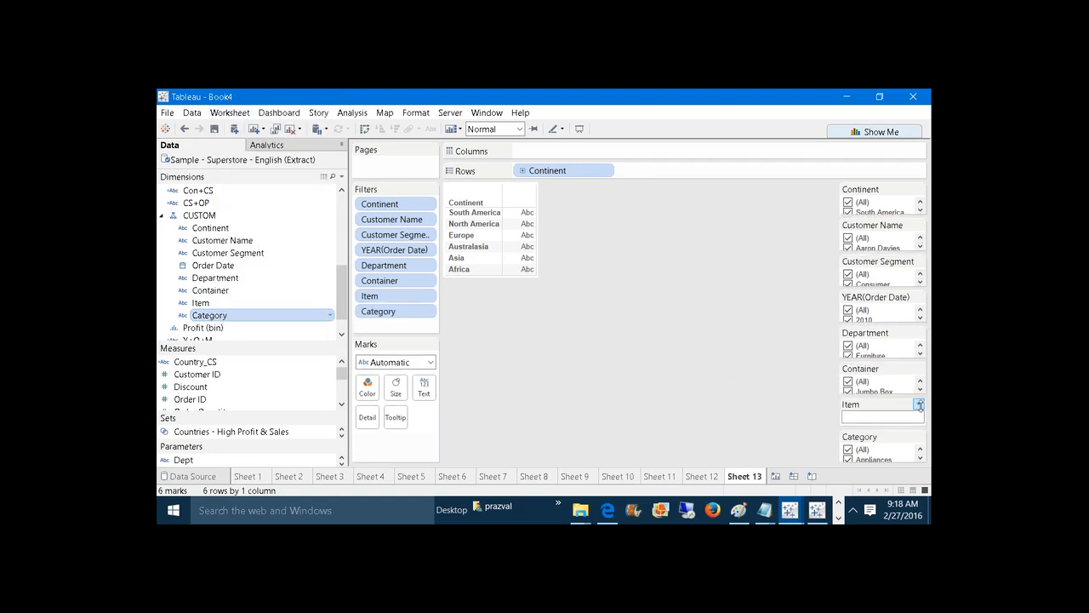
left_click(919, 404)
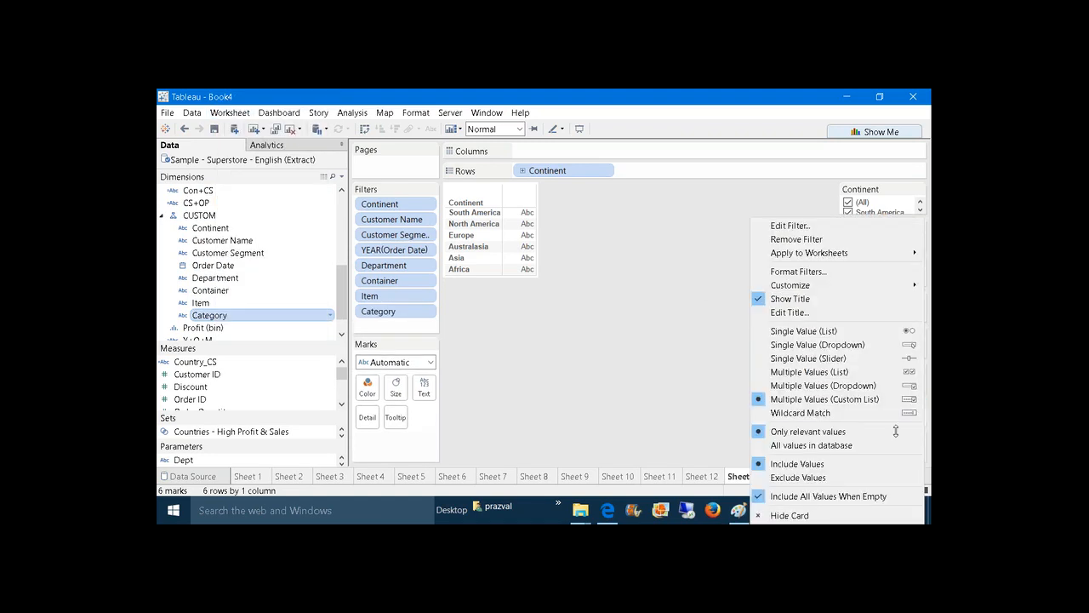
left_click(840, 372)
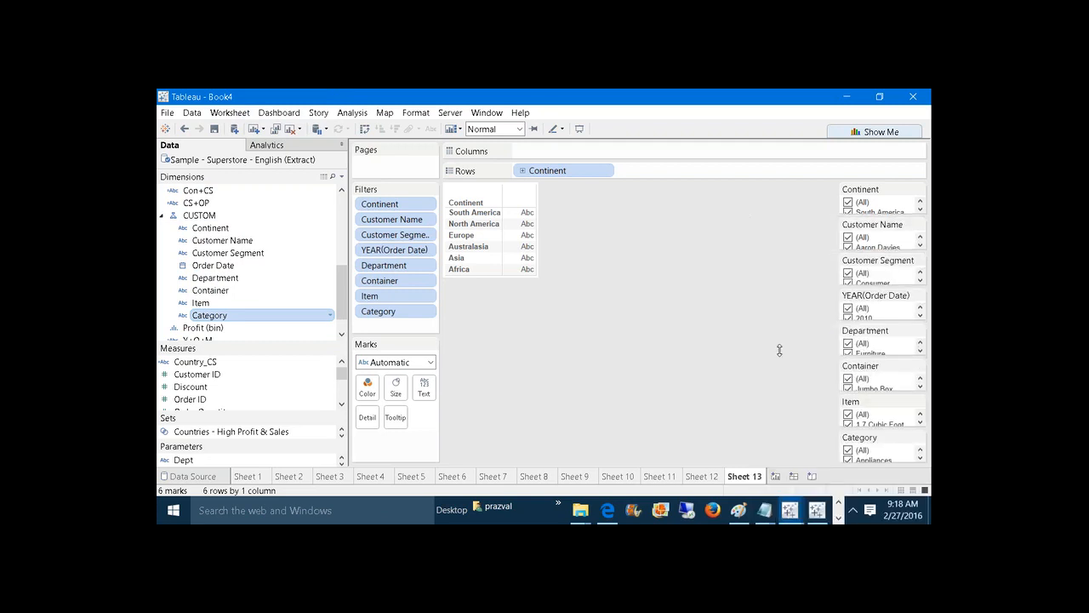
Step: Restrict the Continent filter to South America and the Customer Name filter to only the first listed customer
left_click(848, 204)
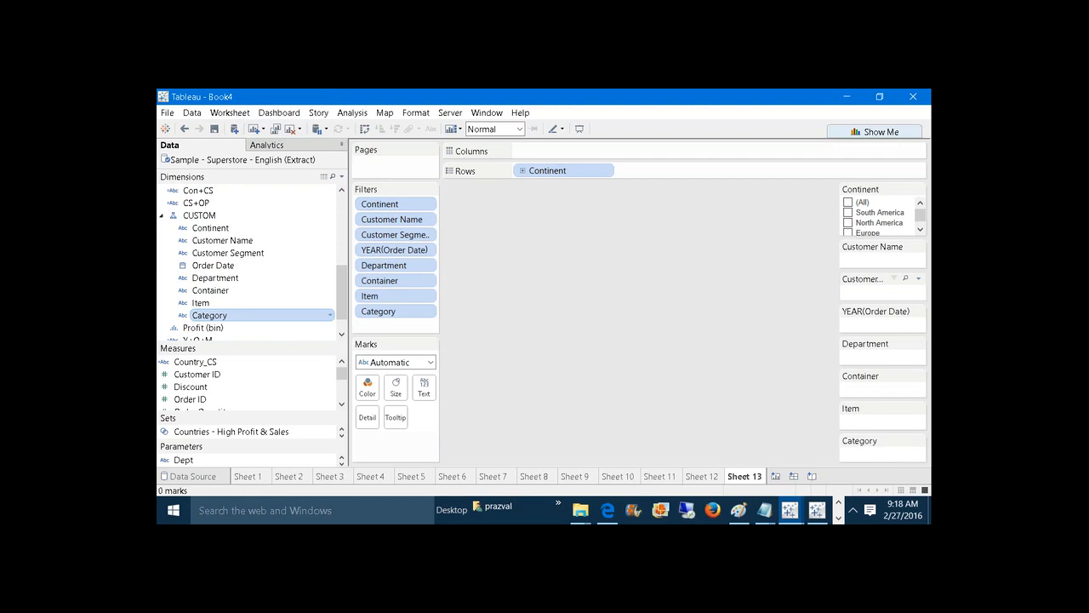
left_click(849, 213)
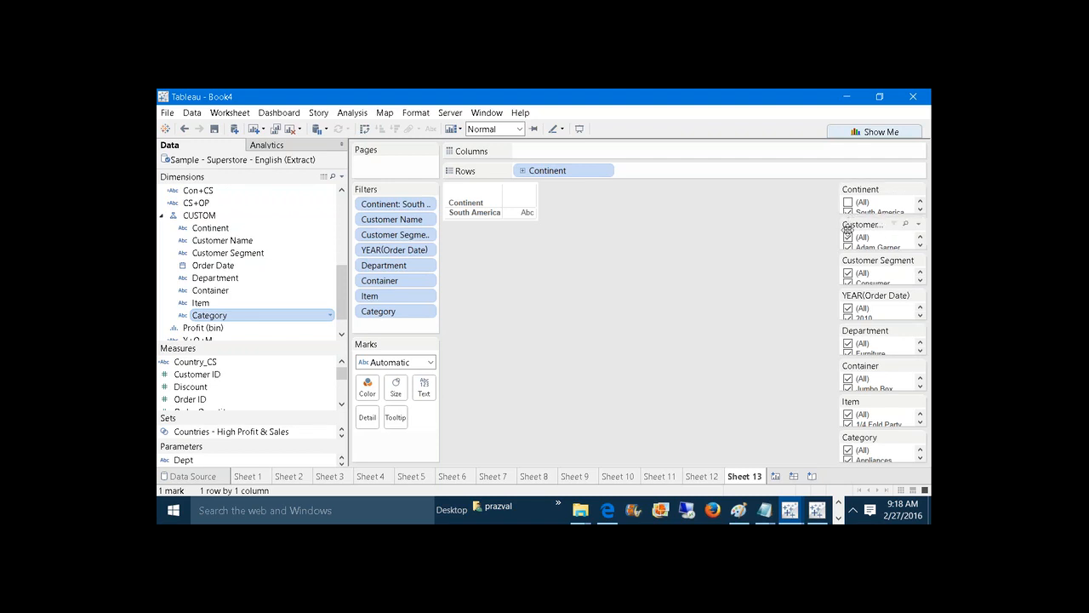
left_click(848, 237)
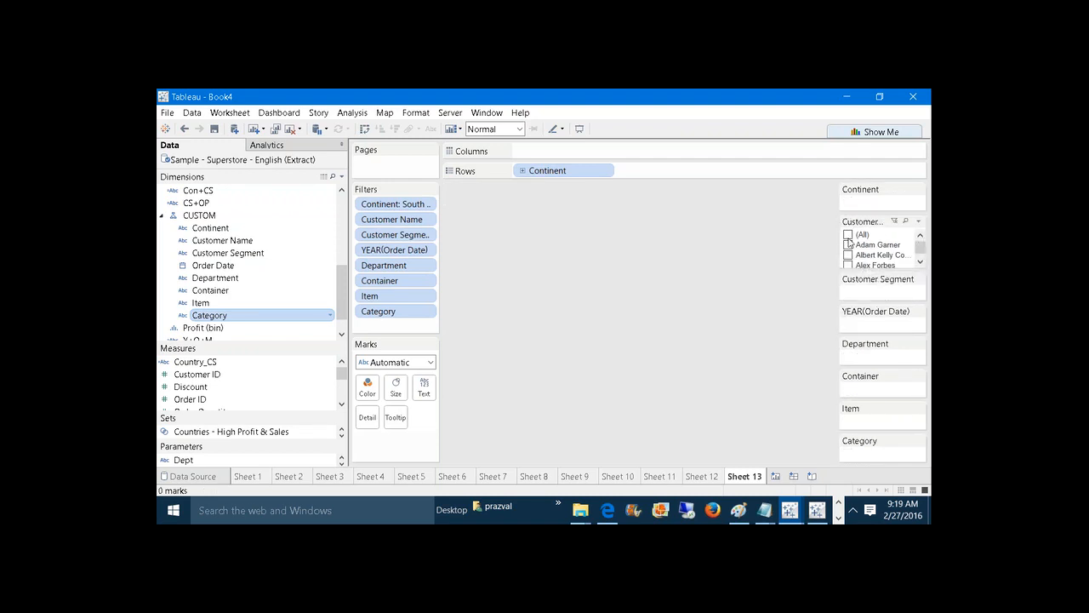
left_click(847, 245)
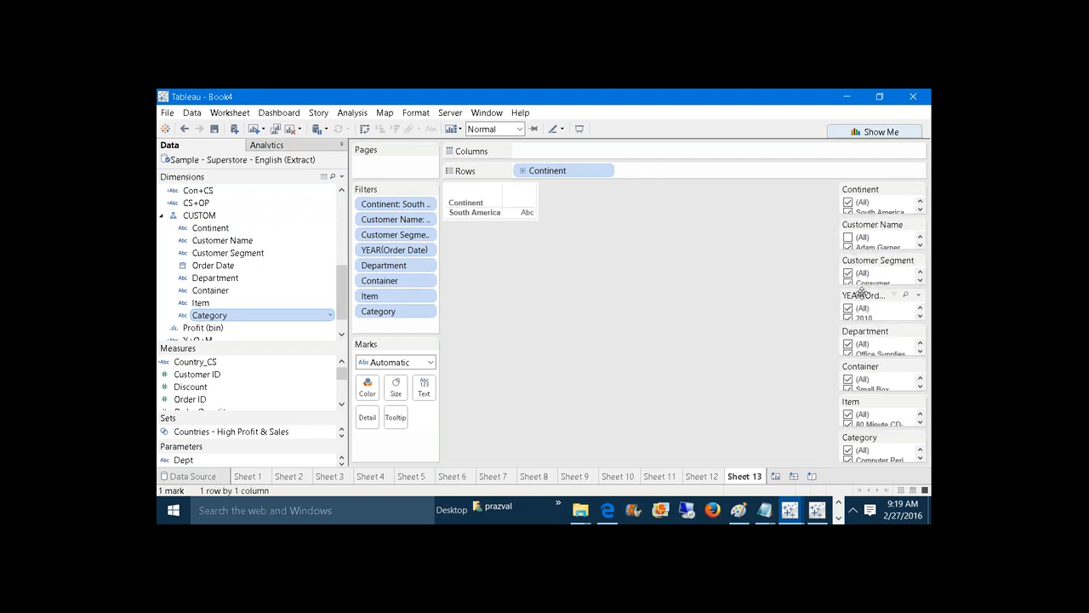
Step: Restrict the Customer Segment filter to Consumer and the Order Date year filter to 2011
left_click(848, 273)
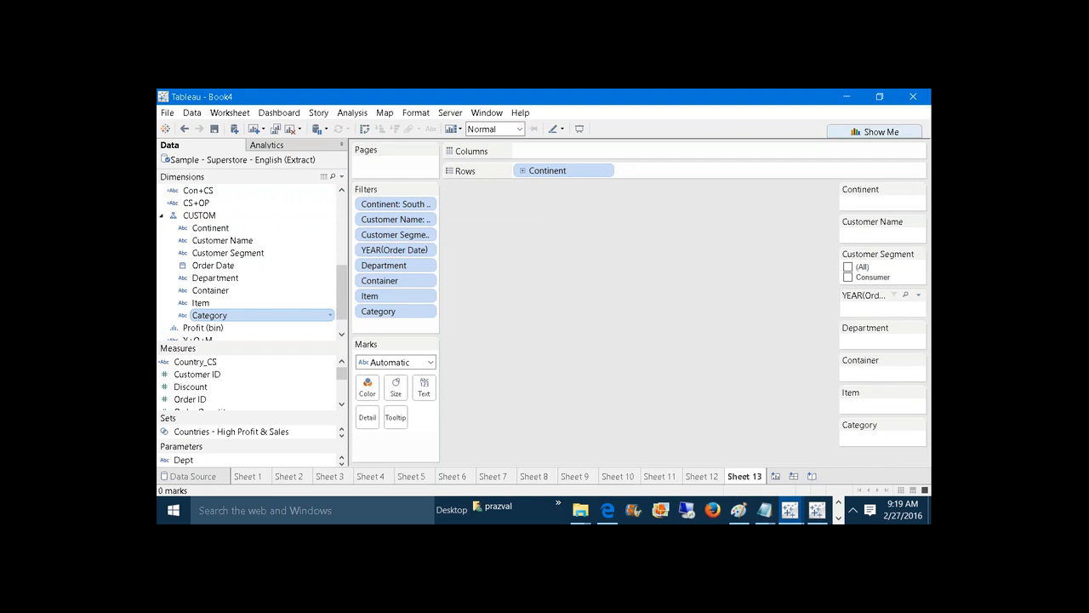
left_click(847, 278)
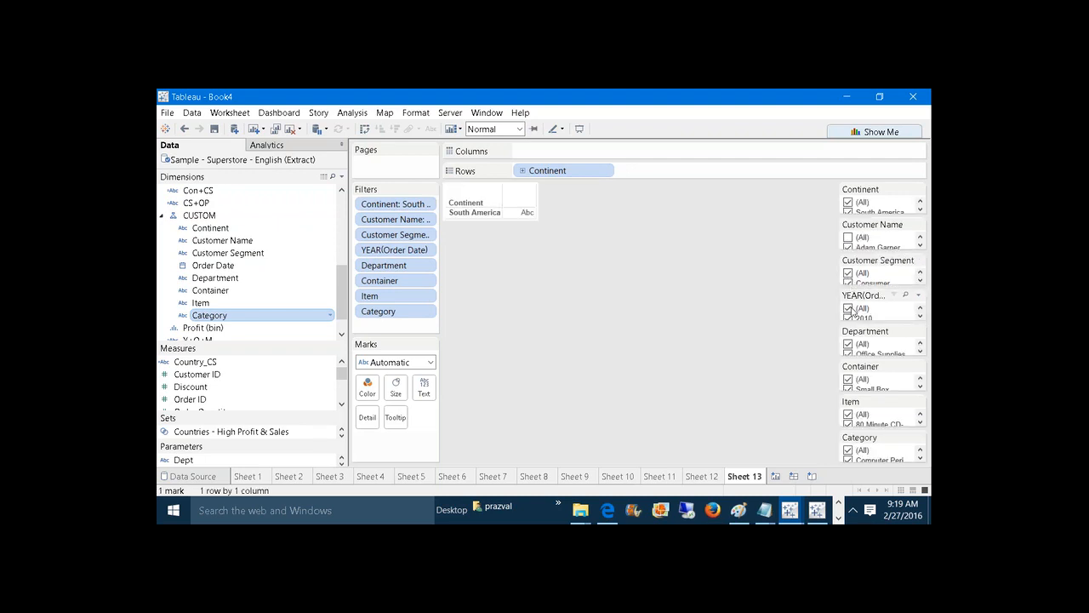
left_click(847, 308)
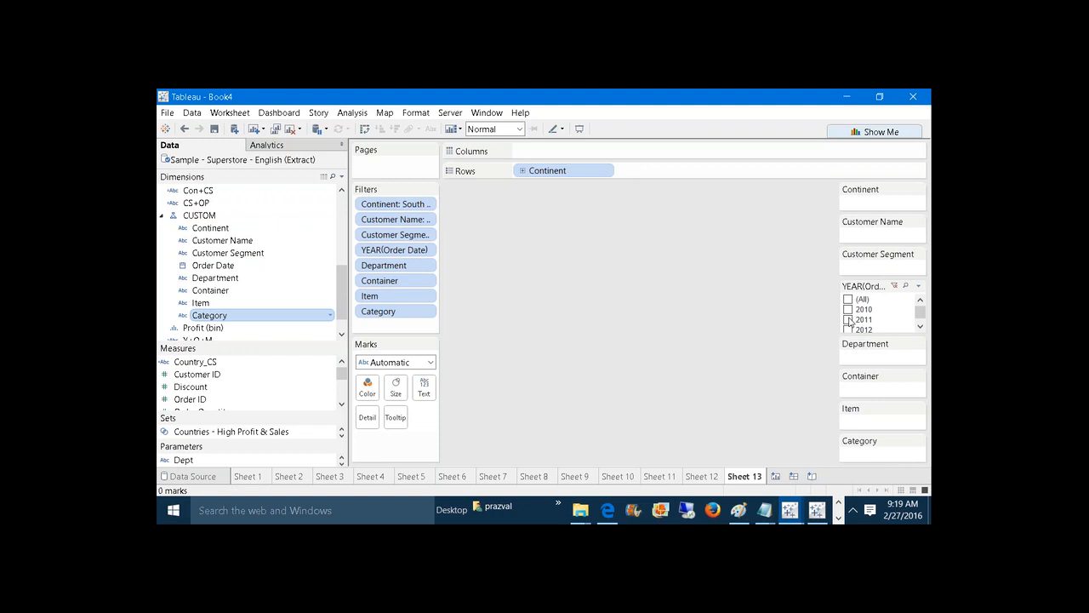
left_click(848, 319)
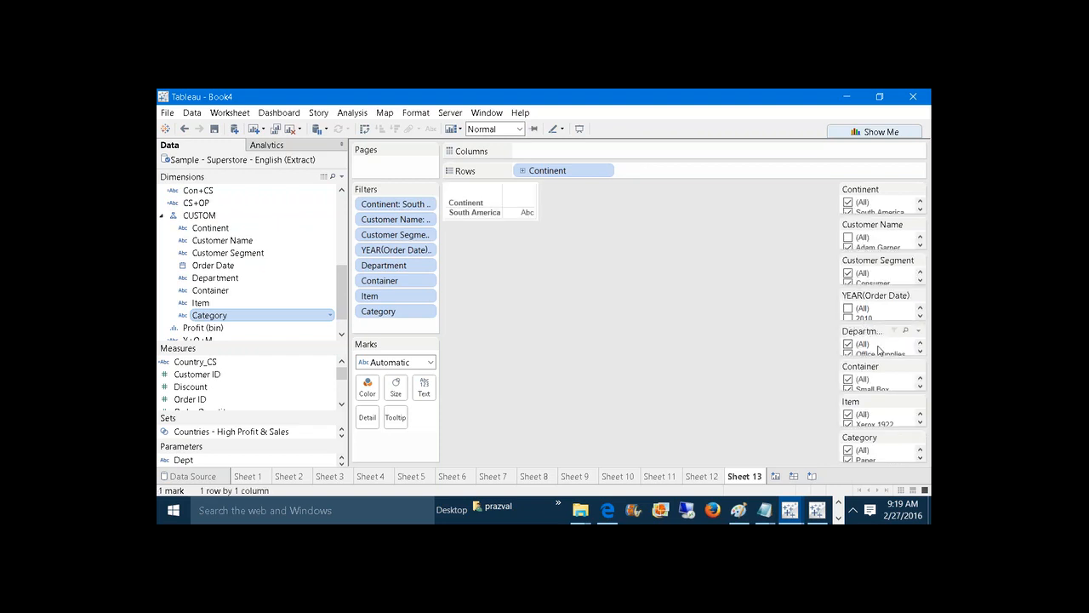
Step: Restrict the Department filter to Office Supplies and the Container filter to Small Box
left_click(849, 345)
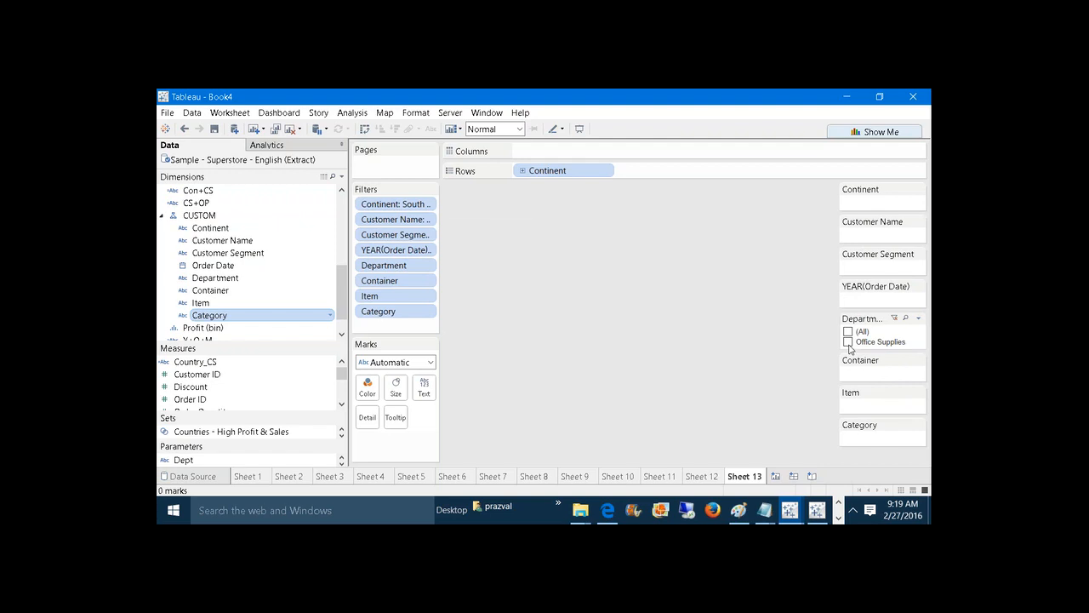
left_click(849, 342)
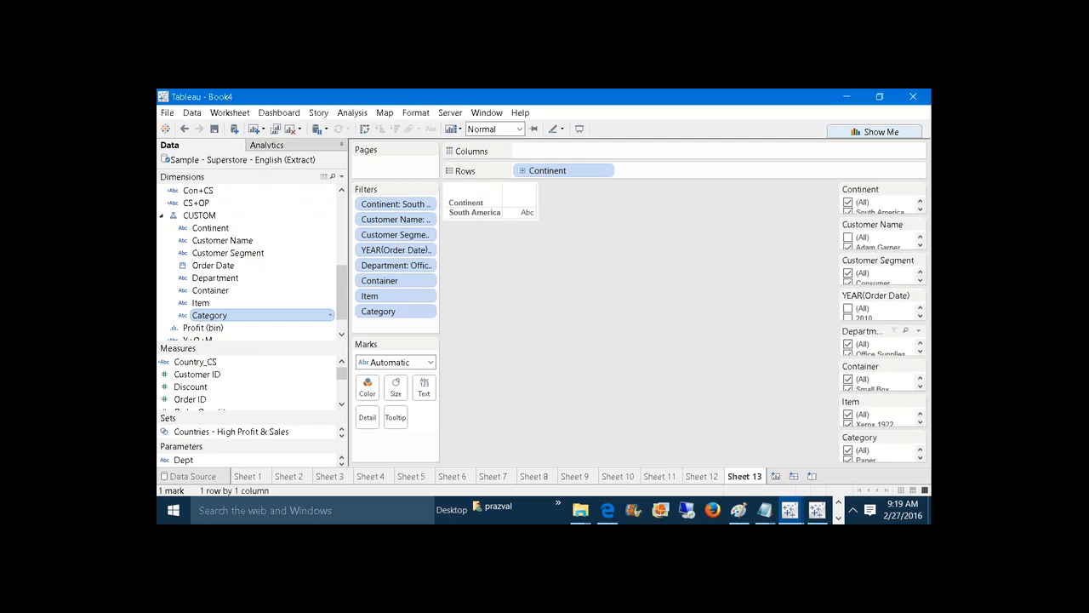
left_click(848, 379)
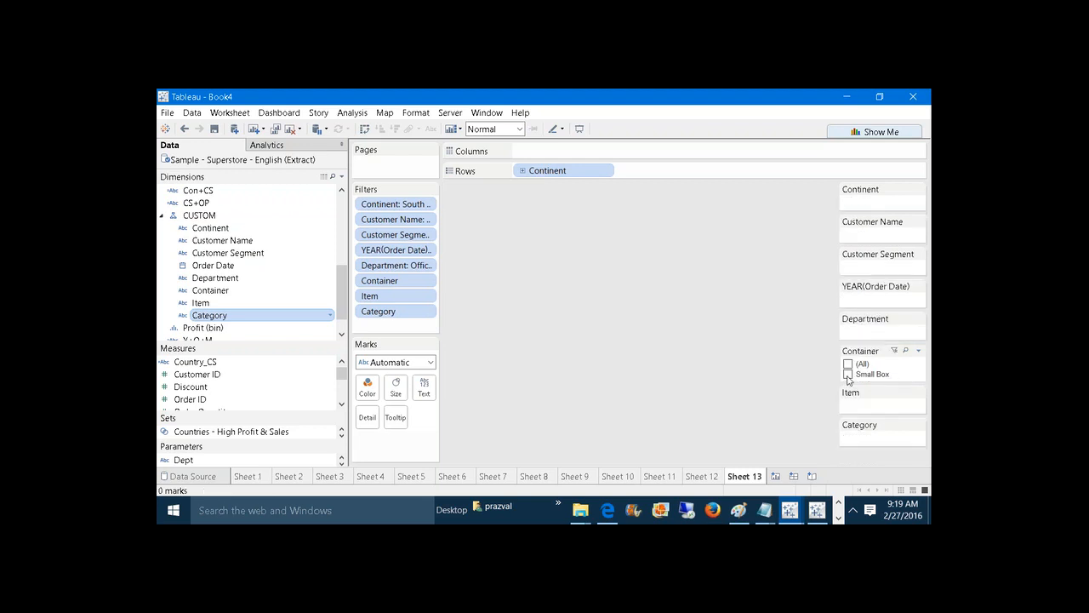
left_click(848, 376)
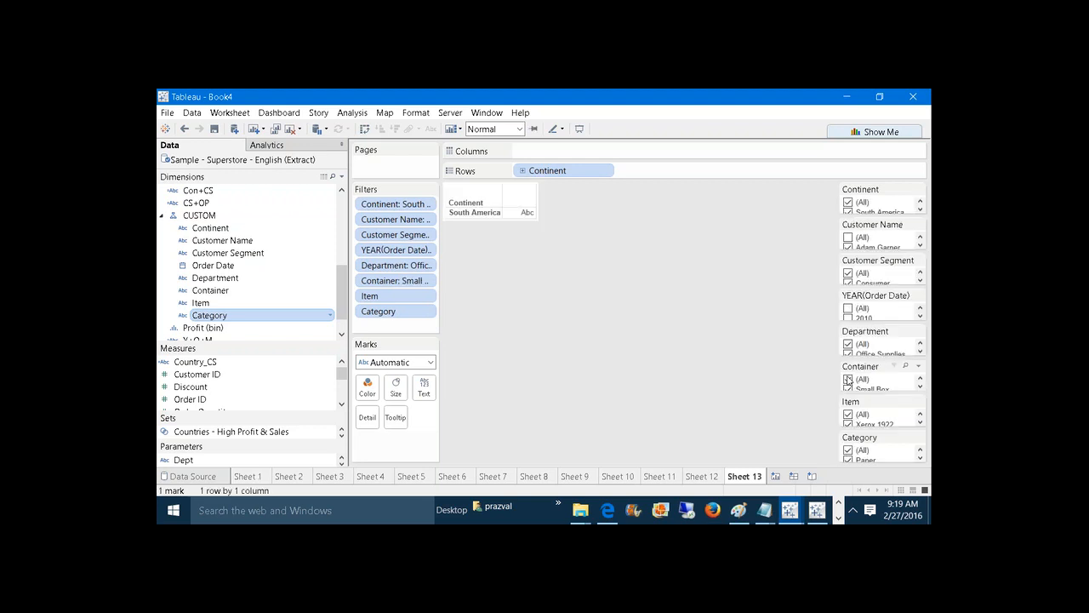
left_click(848, 379)
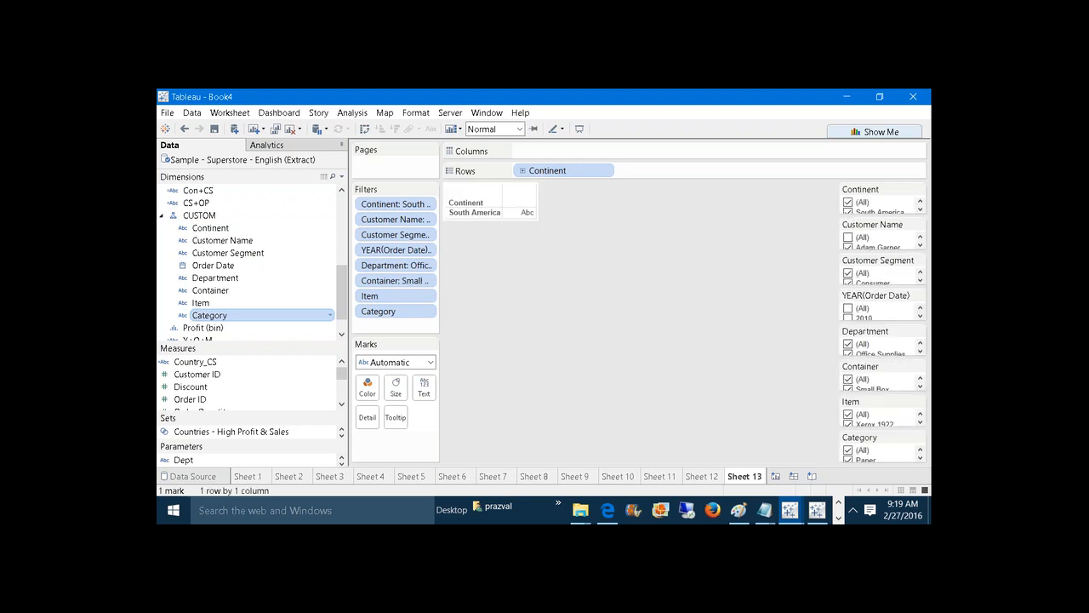
Step: Review the Category filter and the CUSTOM hierarchy fields on Sheet 13, and compare them with the cascading filters on Sheet 12
left_click(922, 458)
left_click(720, 476)
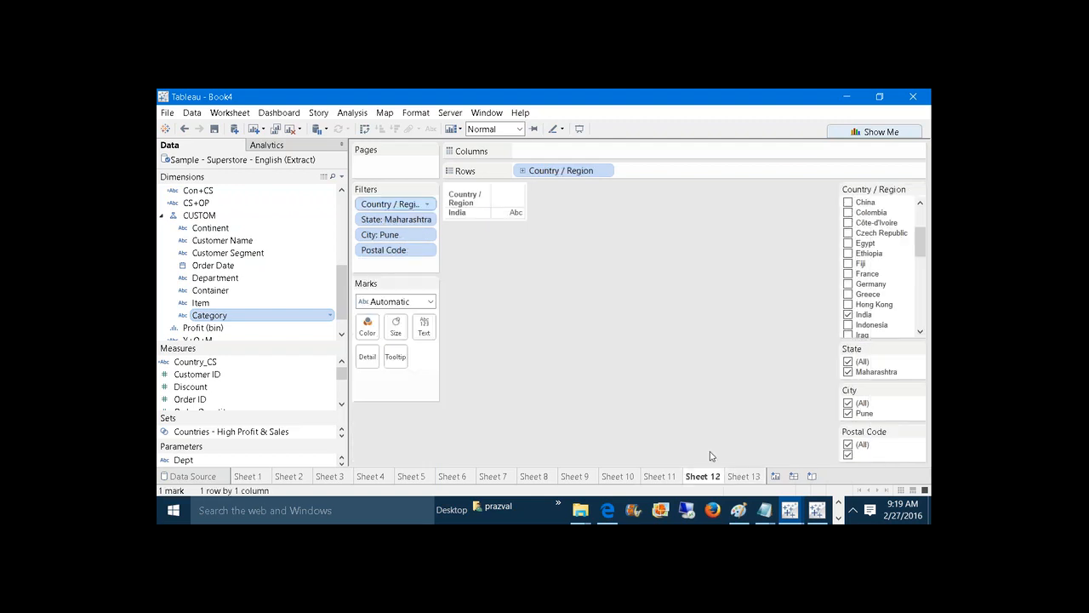
left_click(737, 476)
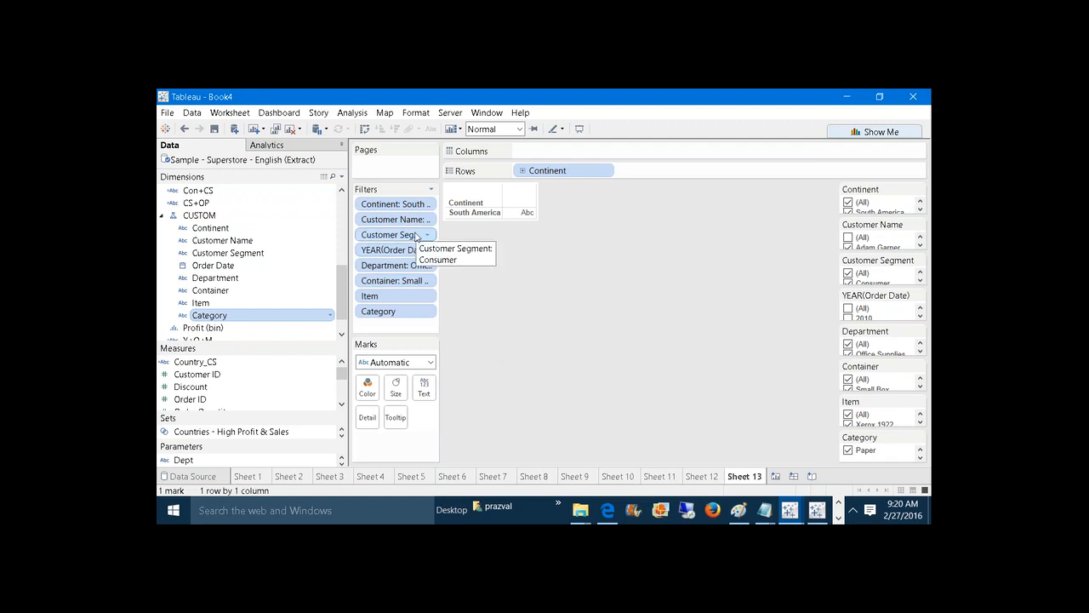
left_click(247, 281)
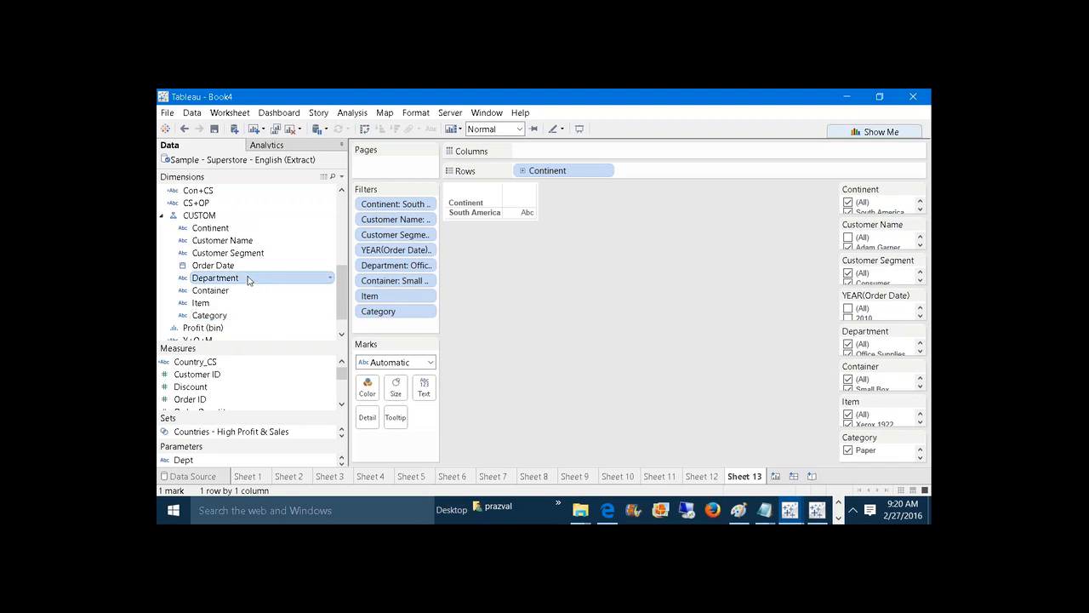
left_click(241, 230)
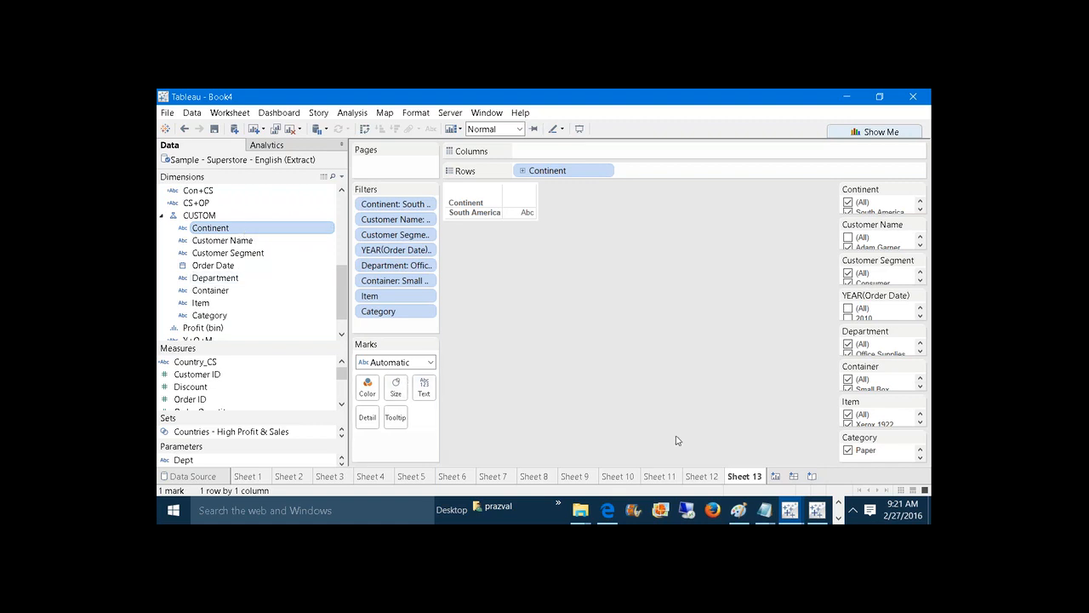
left_click(697, 475)
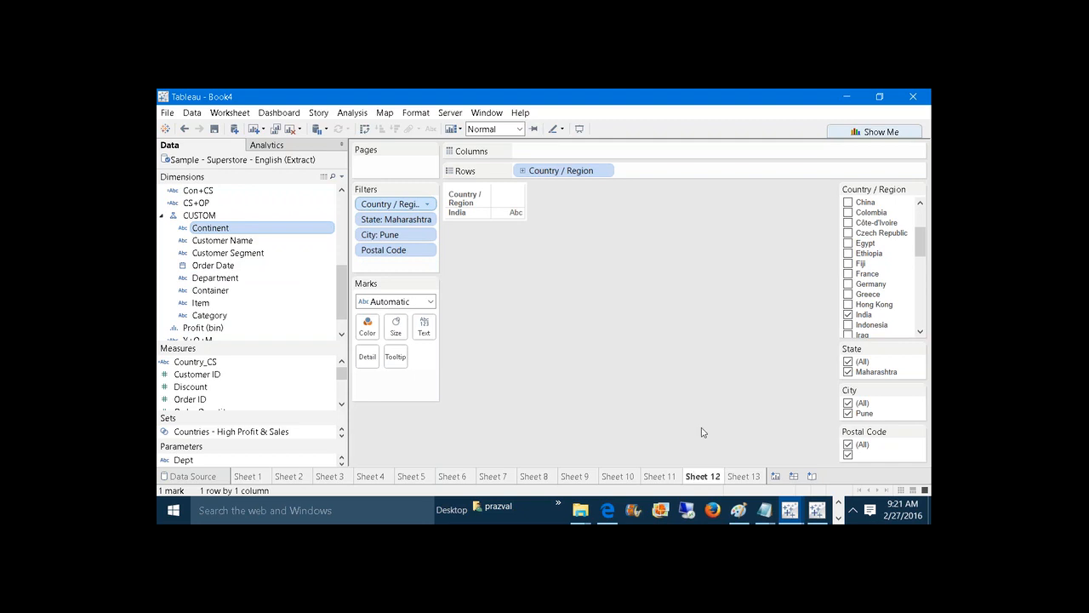
Step: Compare the filter setups on Sheet 11, Sheet 12 and Sheet 13, ending on Sheet 13
left_click(670, 476)
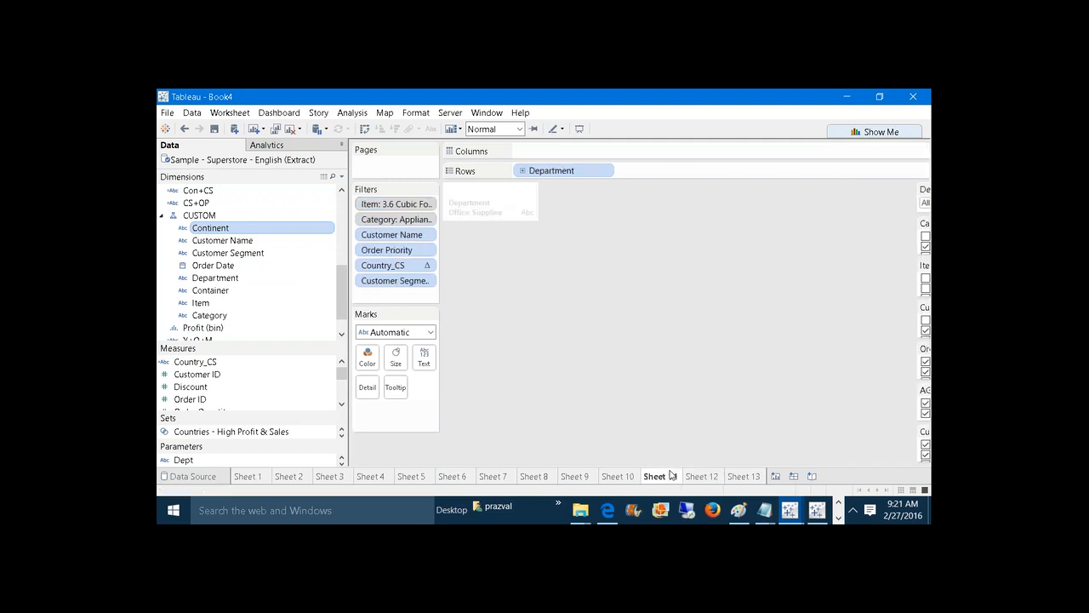
left_click(716, 481)
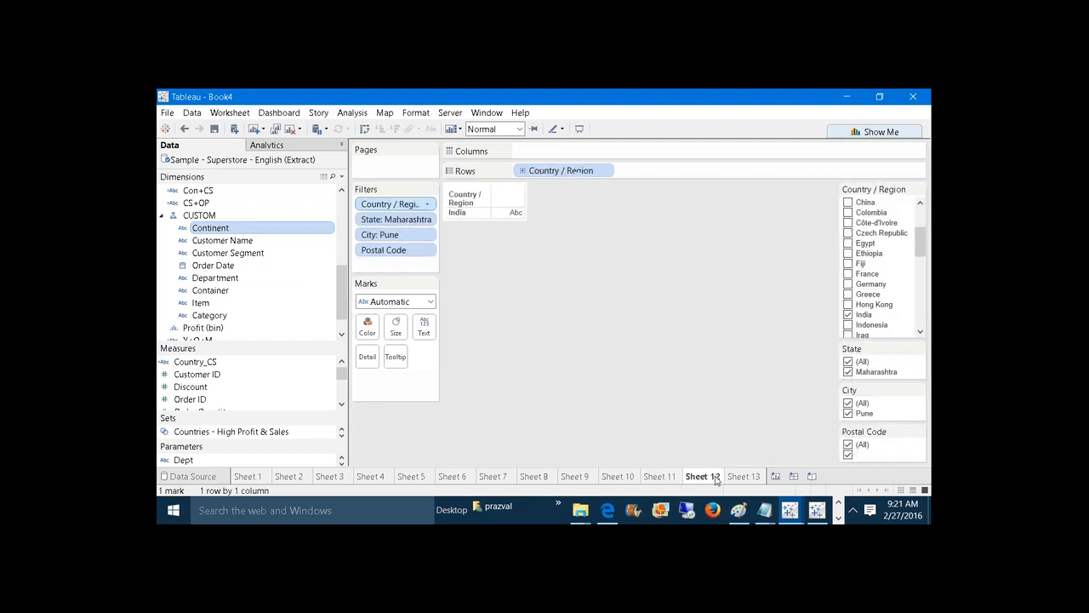
left_click(730, 479)
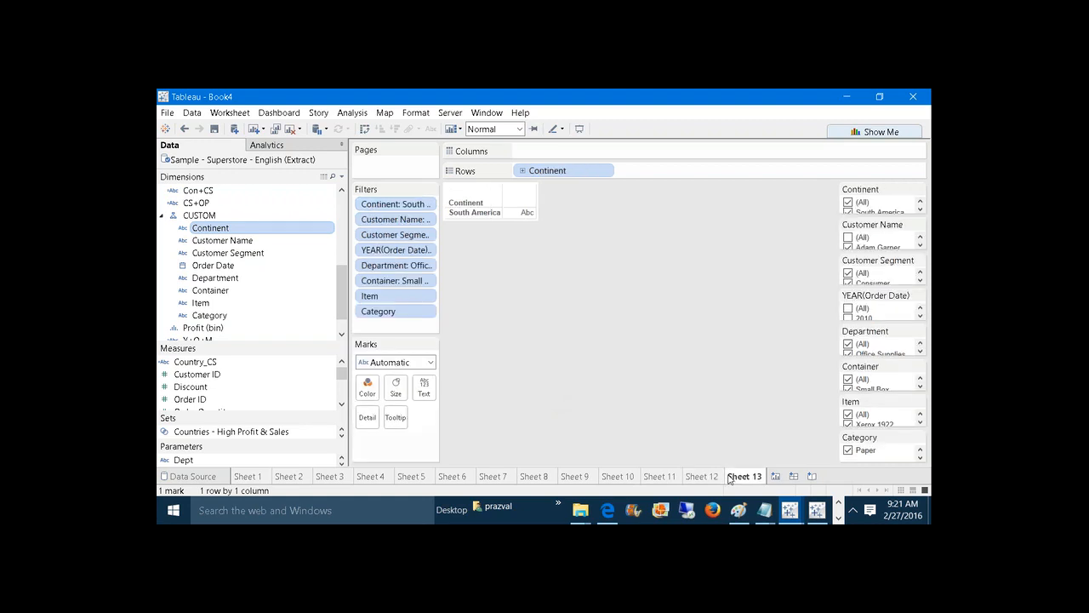
left_click(664, 482)
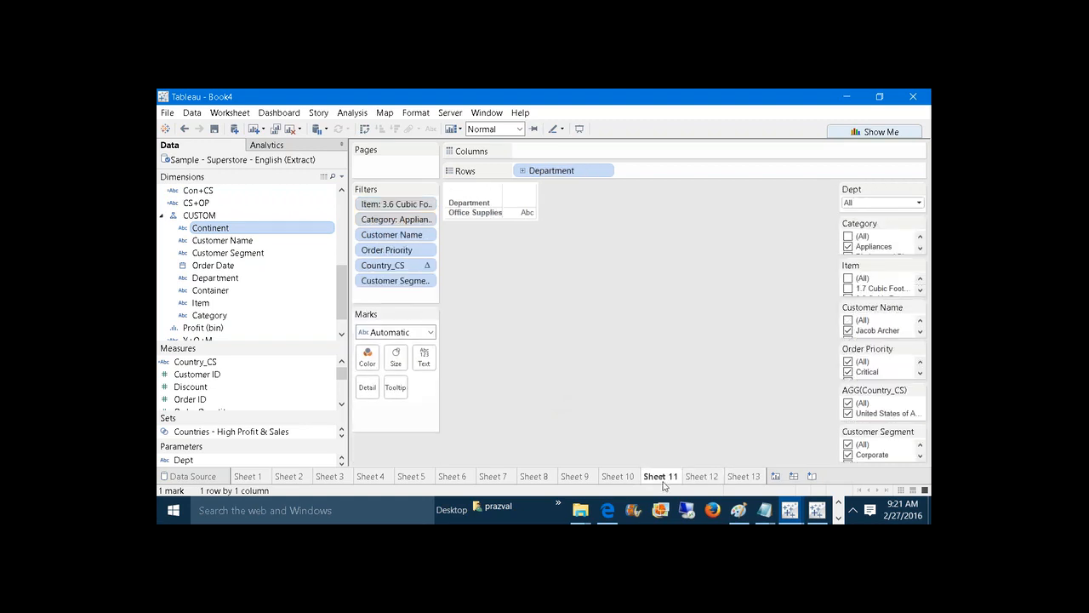
left_click(747, 476)
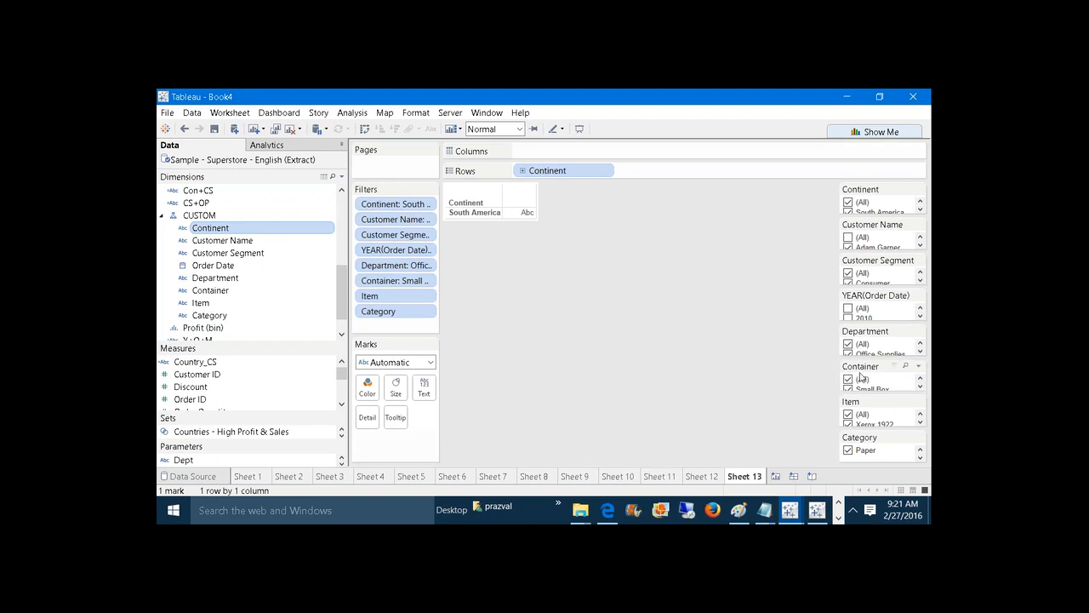
Step: Move the Container, Item and Category filter cards into a second column beside the other filters, and deselect Xerox 1922 in the Item filter
left_click_drag(839, 372, 834, 351)
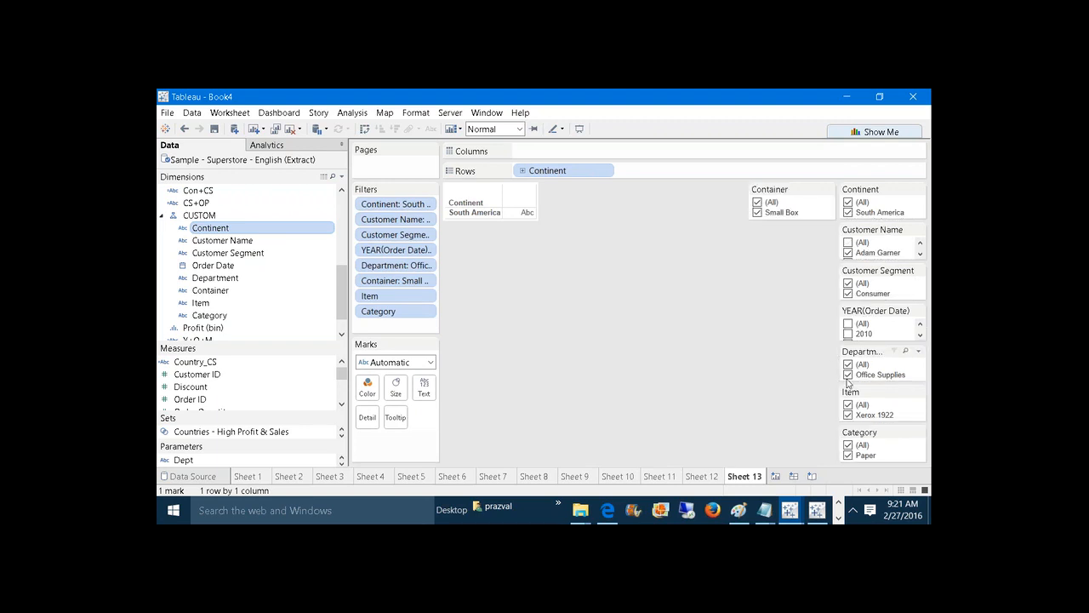
left_click_drag(855, 392, 827, 387)
left_click_drag(791, 223, 791, 243)
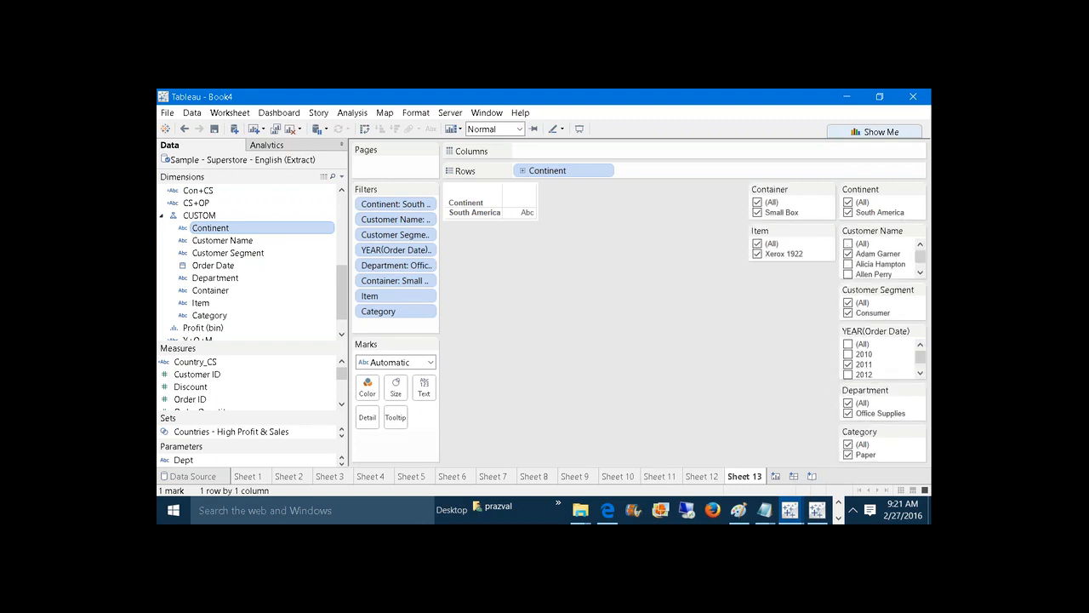
left_click_drag(861, 431, 792, 262)
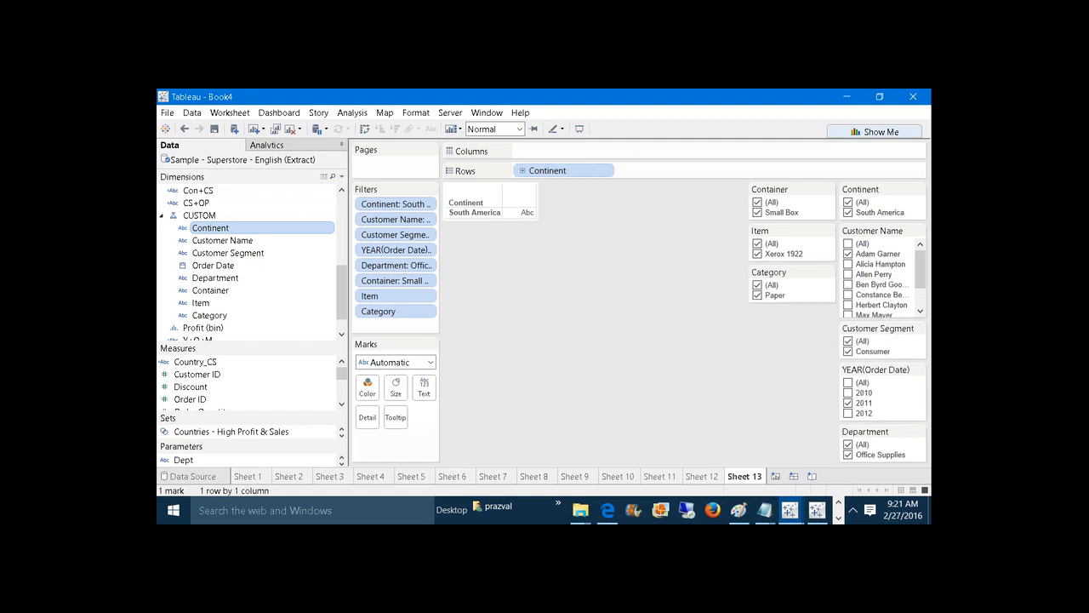
left_click(757, 254)
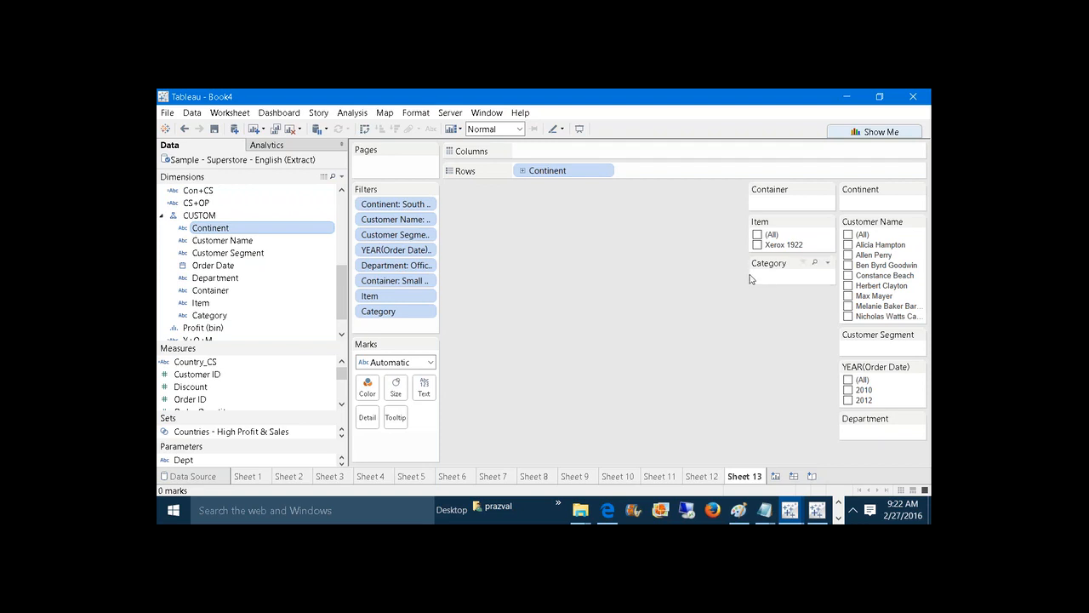
Step: Add a new worksheet and examine the geographic role options for the Country / Region field in the Mapping items hierarchy
left_click(776, 474)
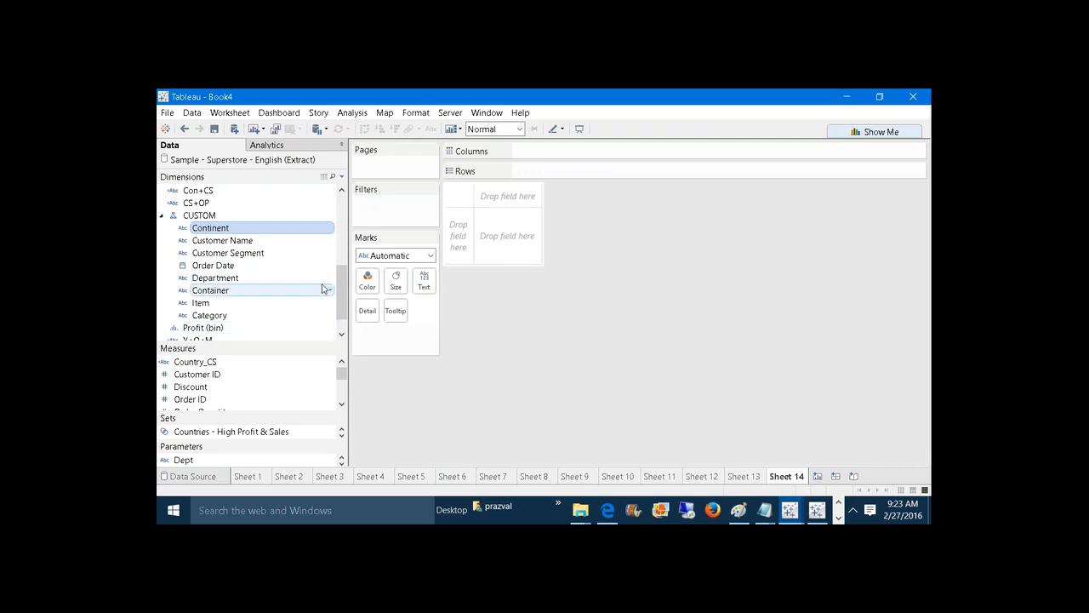
left_click_drag(340, 292, 328, 223)
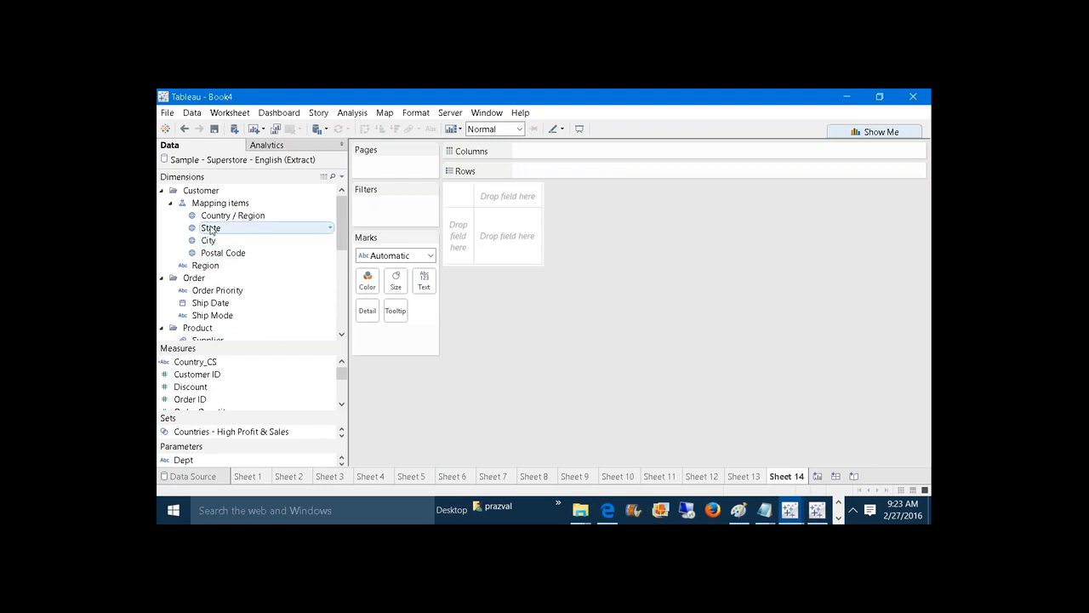
left_click(213, 220)
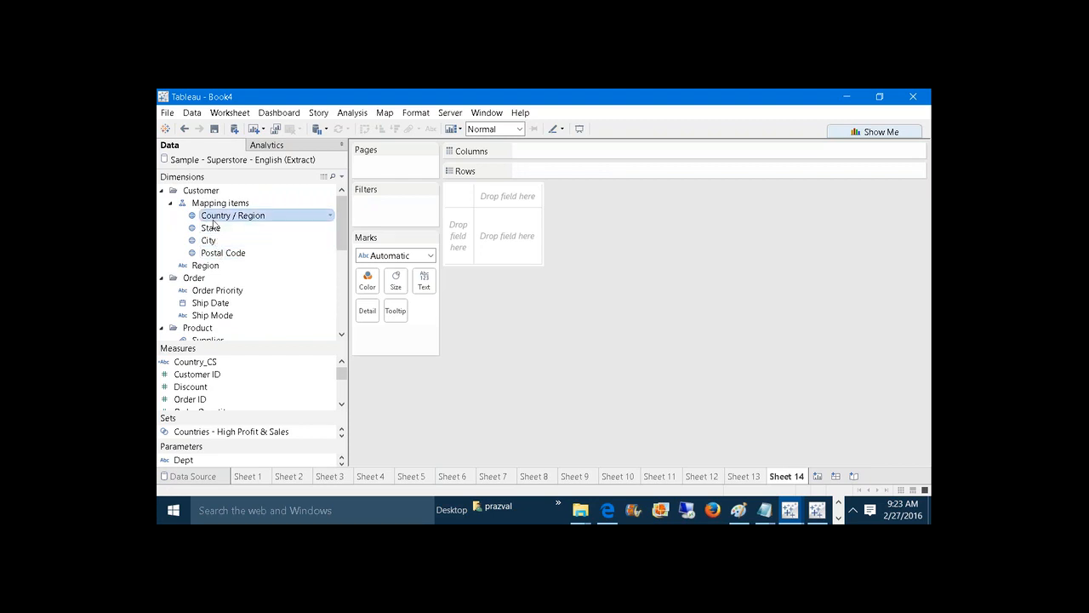
right_click(214, 223)
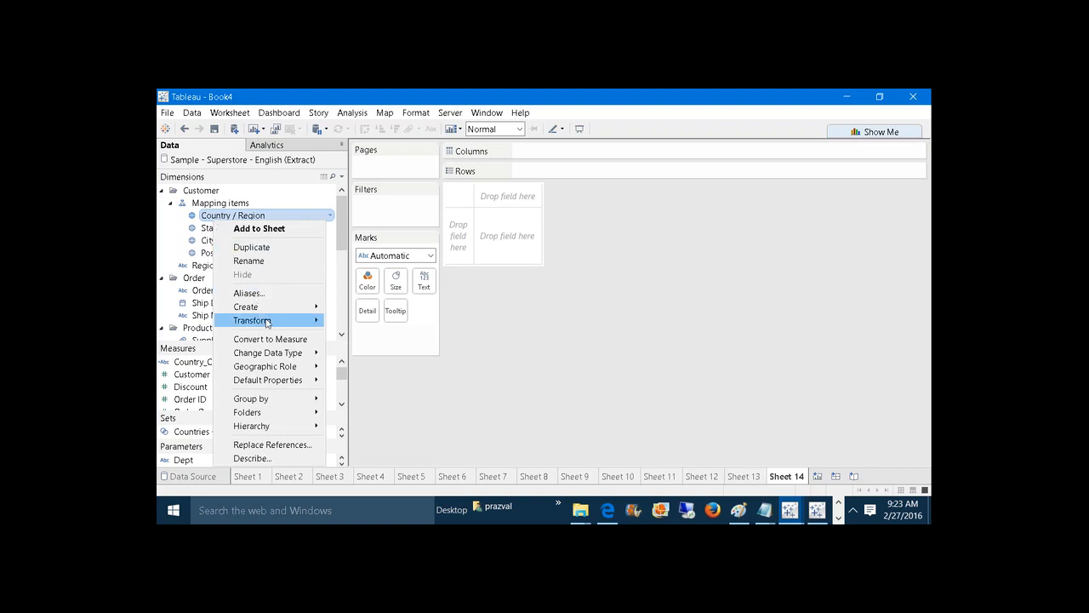
mouse_move(284, 366)
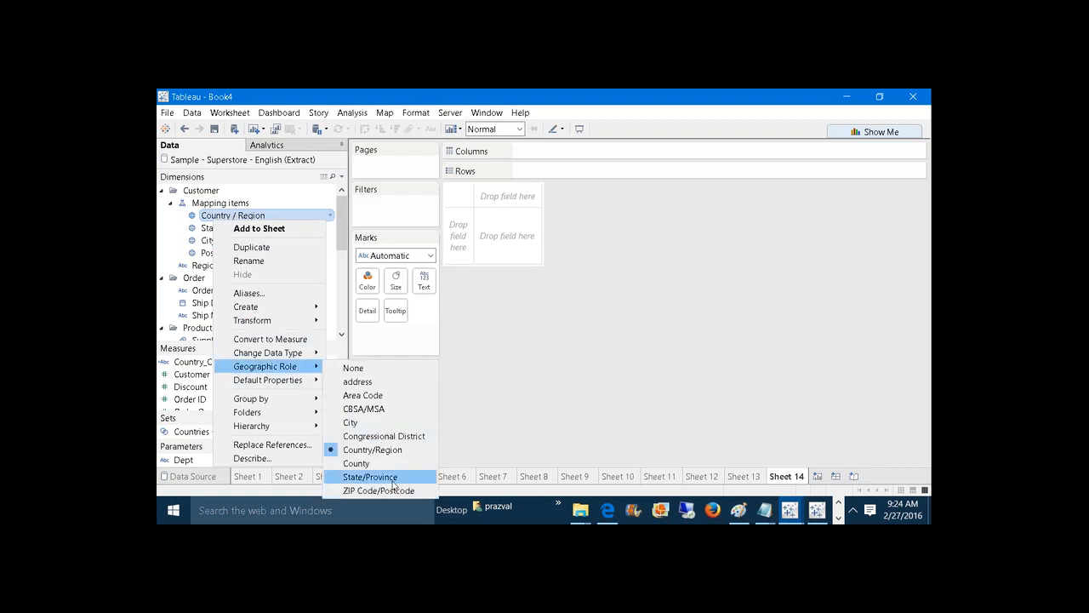
left_click(507, 364)
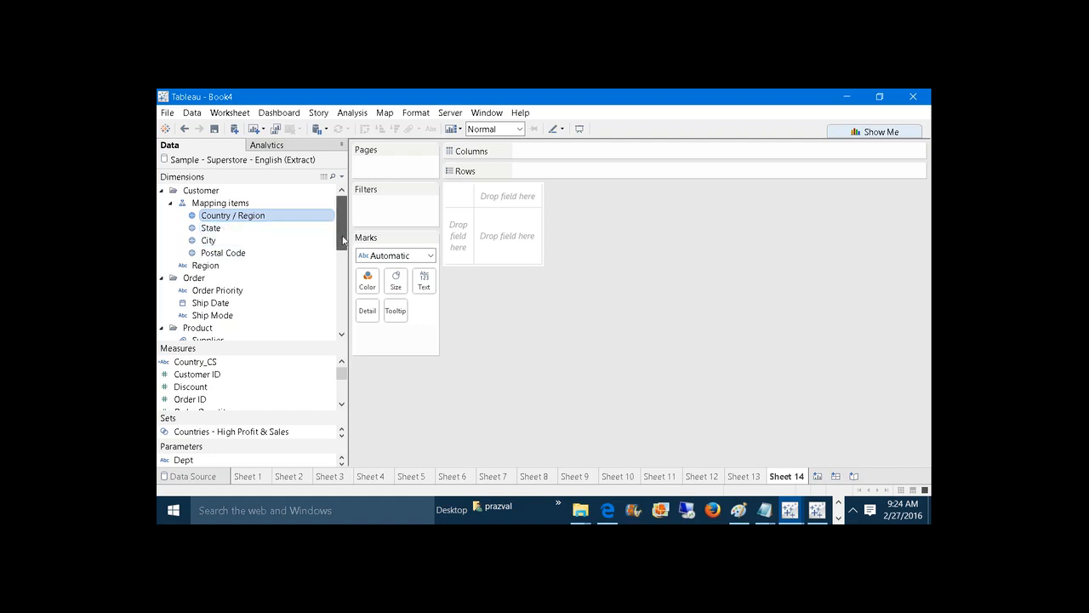
left_click_drag(343, 241, 519, 170)
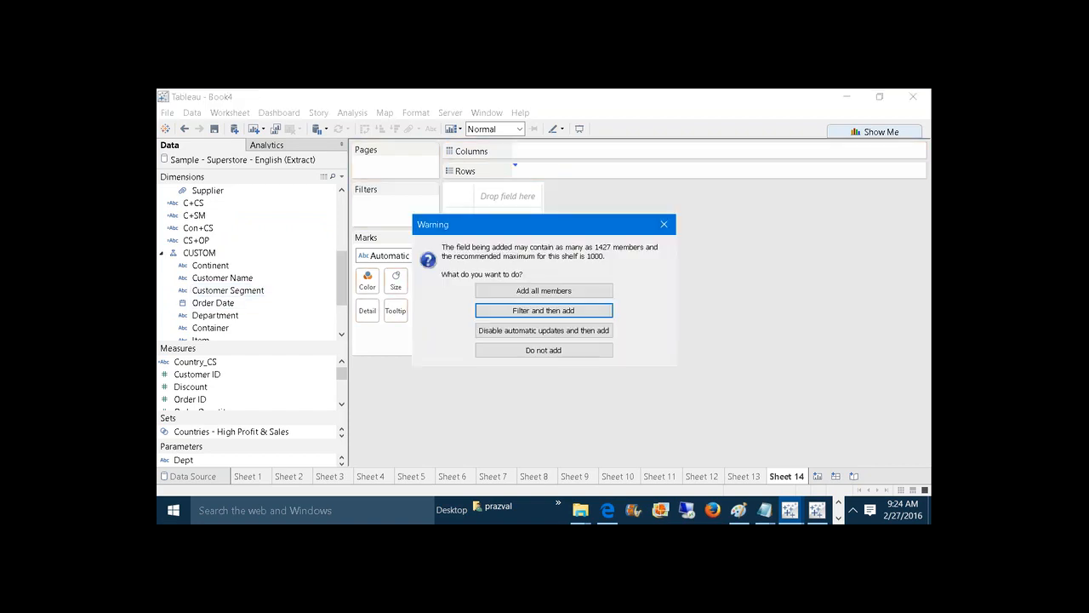
left_click(578, 290)
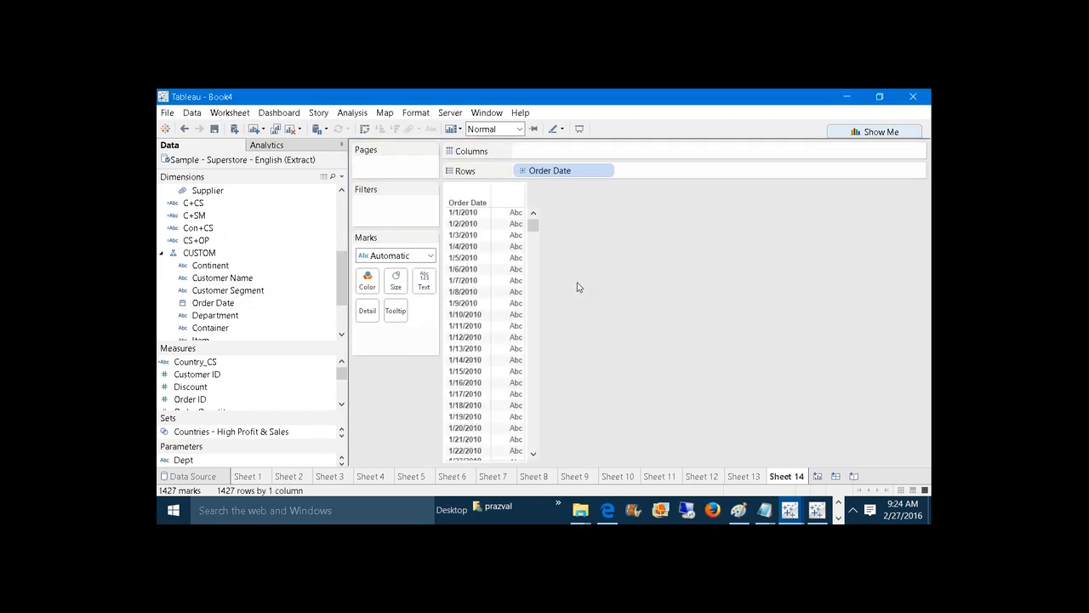
left_click(524, 176)
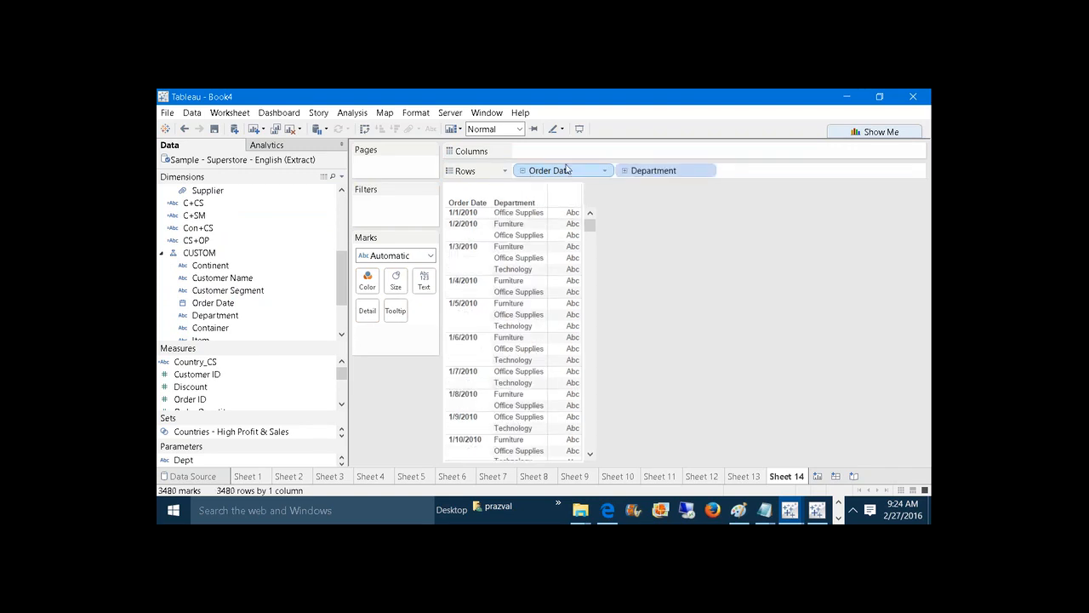
left_click_drag(568, 170, 672, 262)
left_click_drag(578, 172, 692, 347)
Step: Place Ship Date on Rows and drill it down from year through quarter and month to day
left_click_drag(342, 292, 335, 238)
left_click_drag(306, 303, 562, 177)
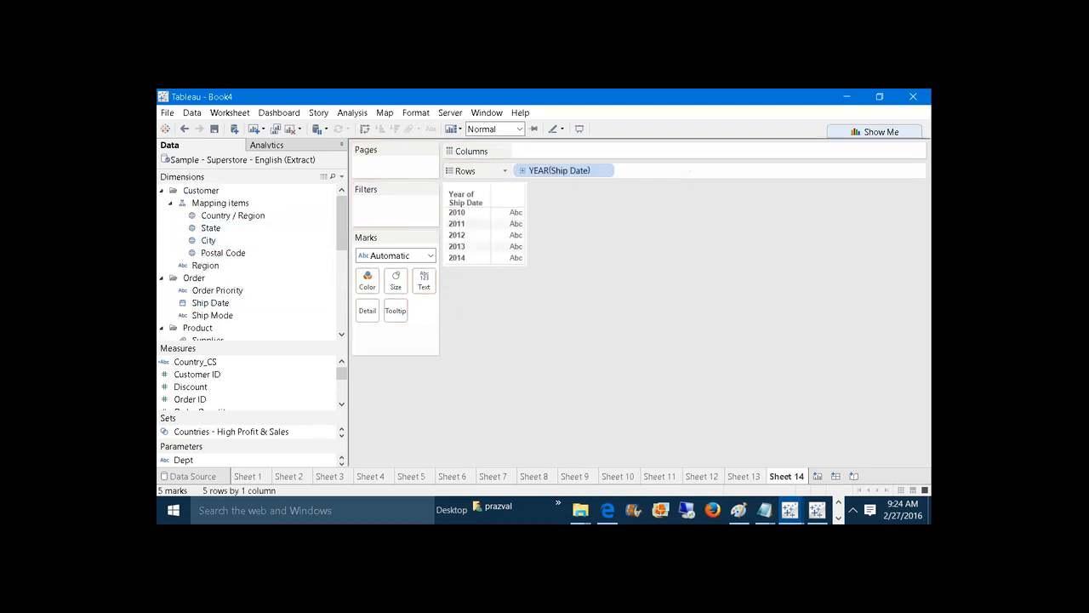
left_click(522, 170)
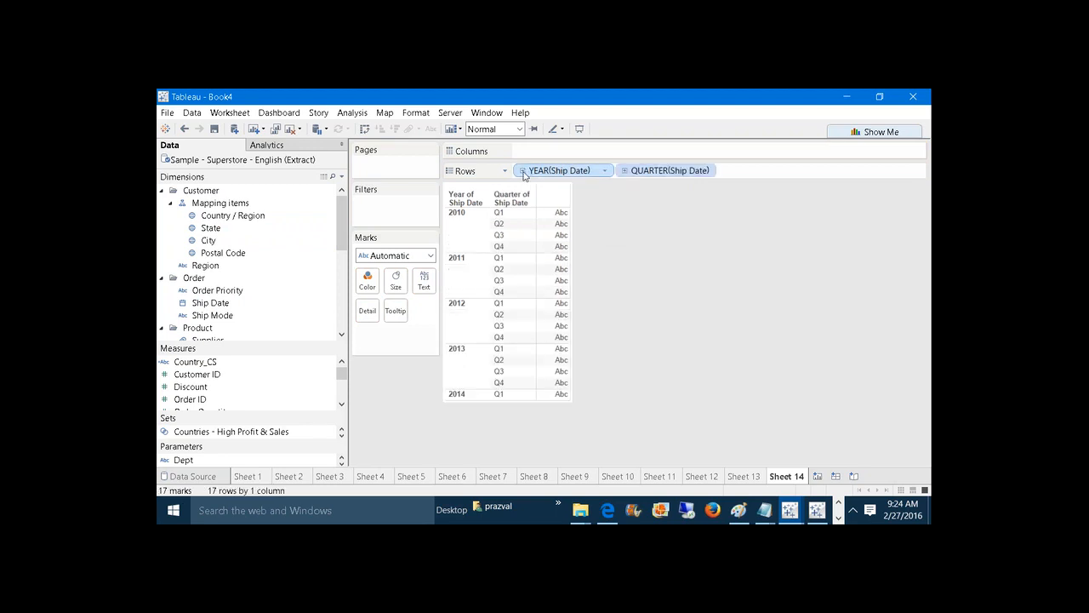
left_click(622, 170)
left_click(725, 171)
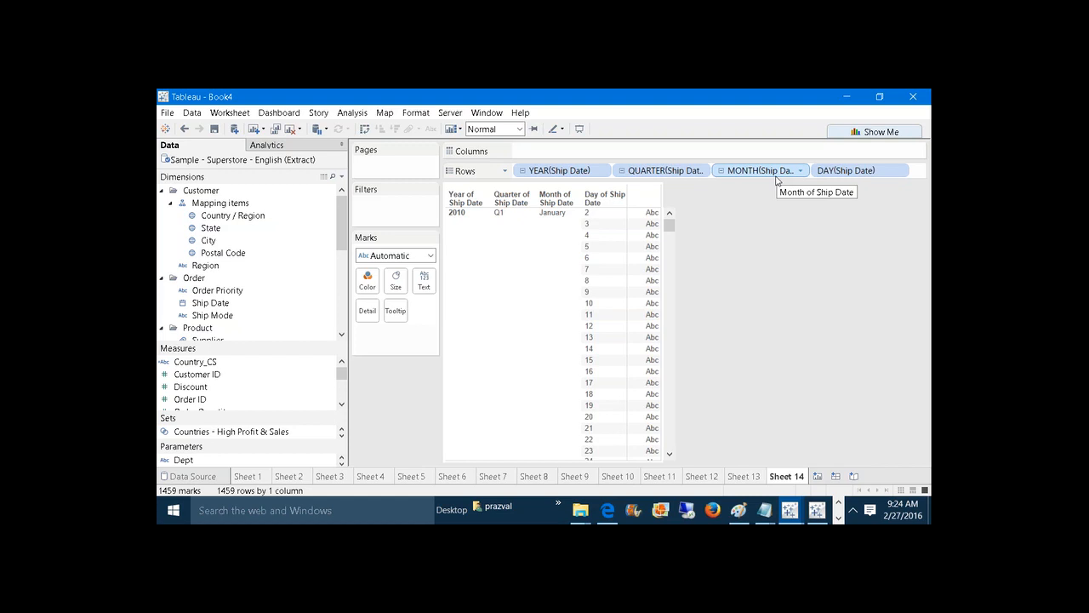
Step: Open Notepad, write the date format DD-MON-YYYY in a blank note, and minimize it to return to Tableau
key("super+r")
type("notepad")
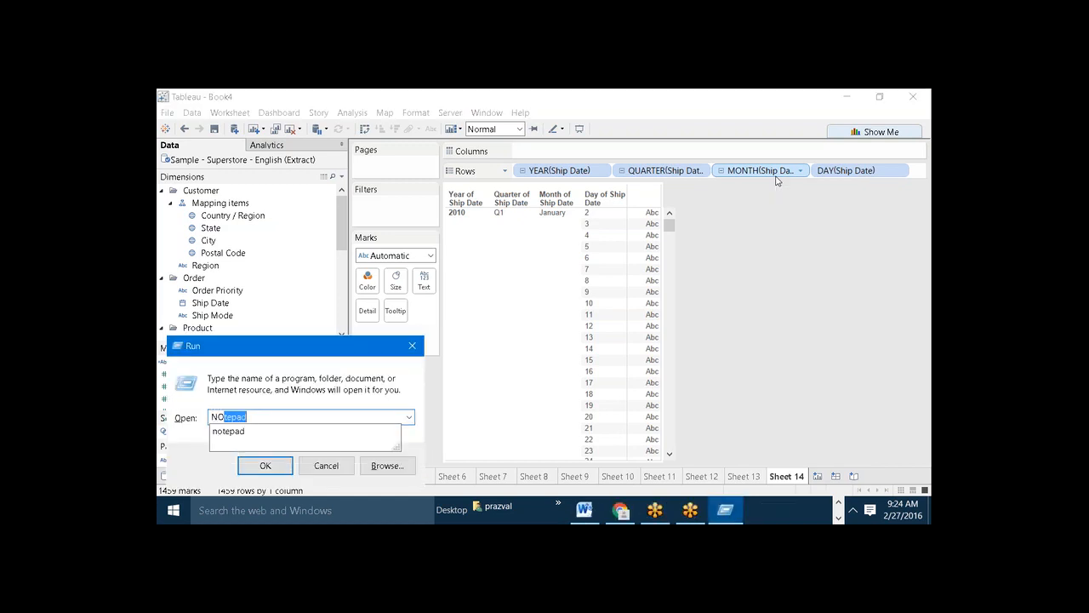
key("Return")
type("D")
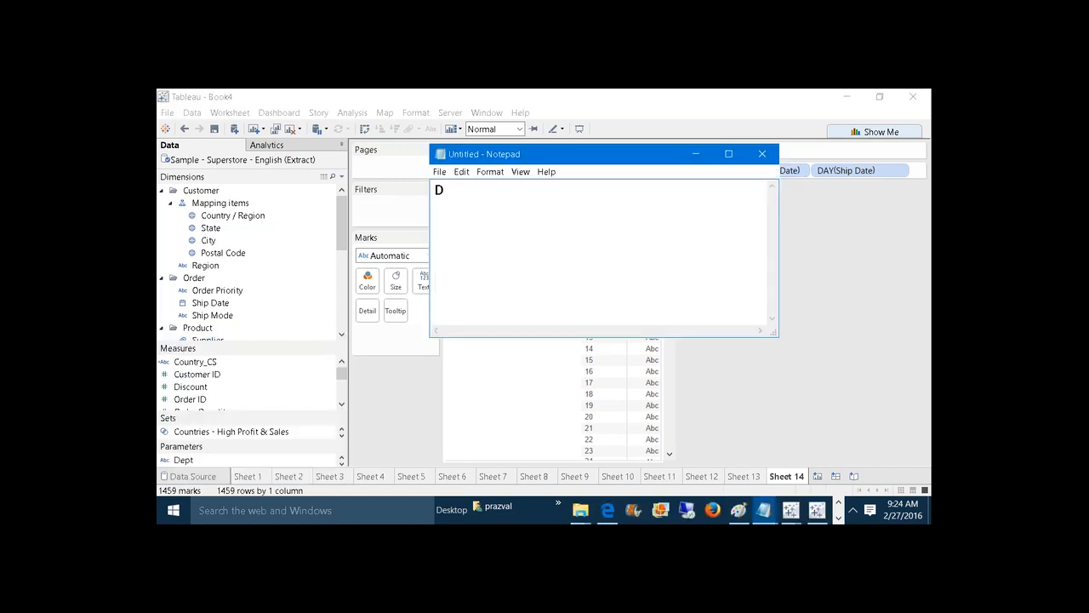
type("D-MON-YYYY")
left_click(696, 154)
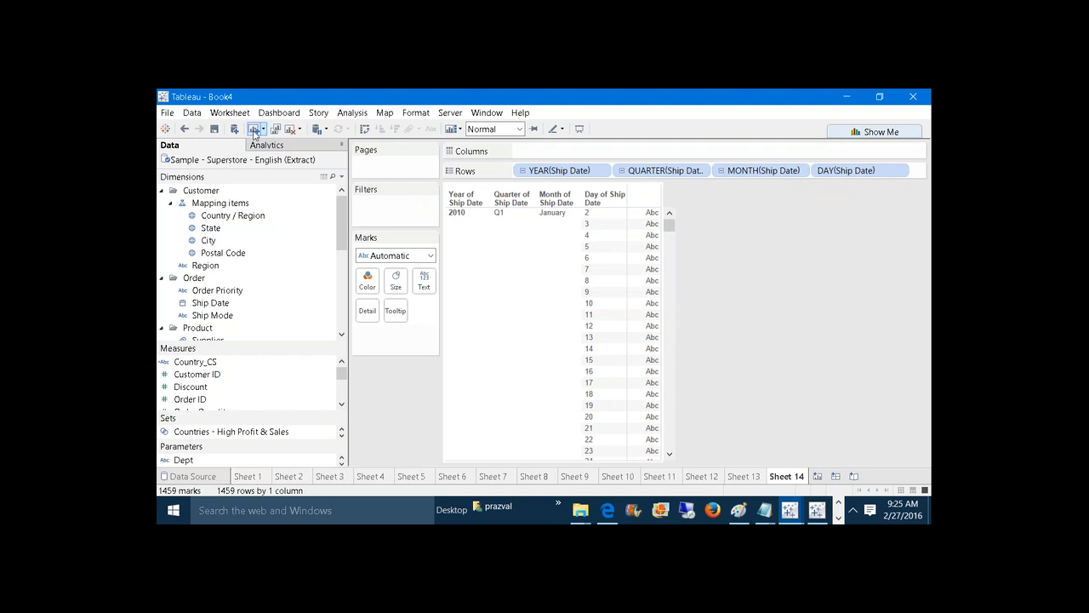
Step: Add another blank worksheet and point out the Country / Region and State fields in the Mapping items hierarchy
left_click(254, 129)
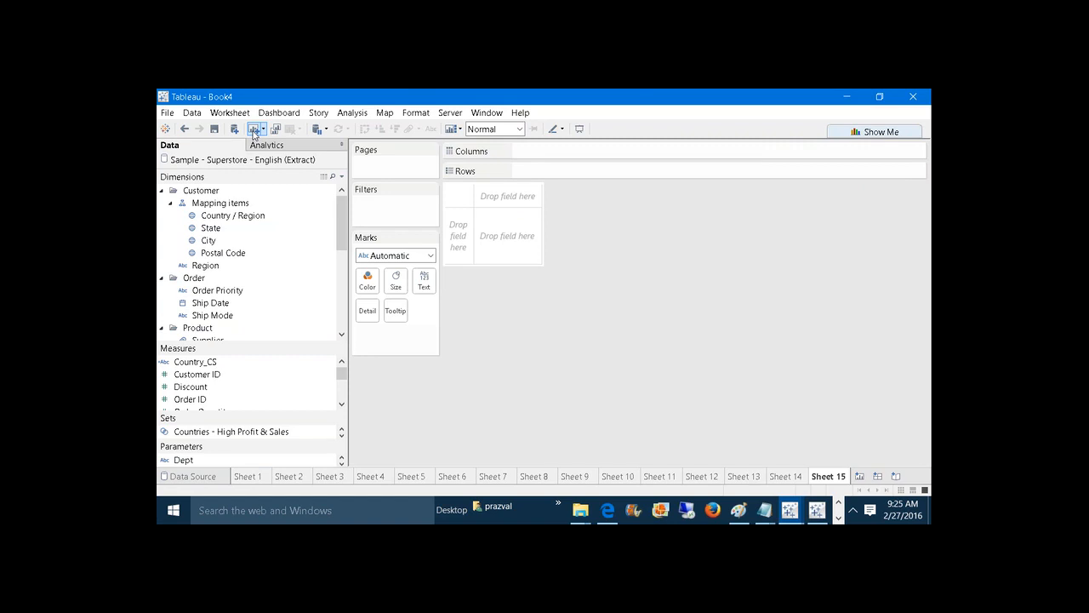
left_click(237, 215)
left_click(232, 227)
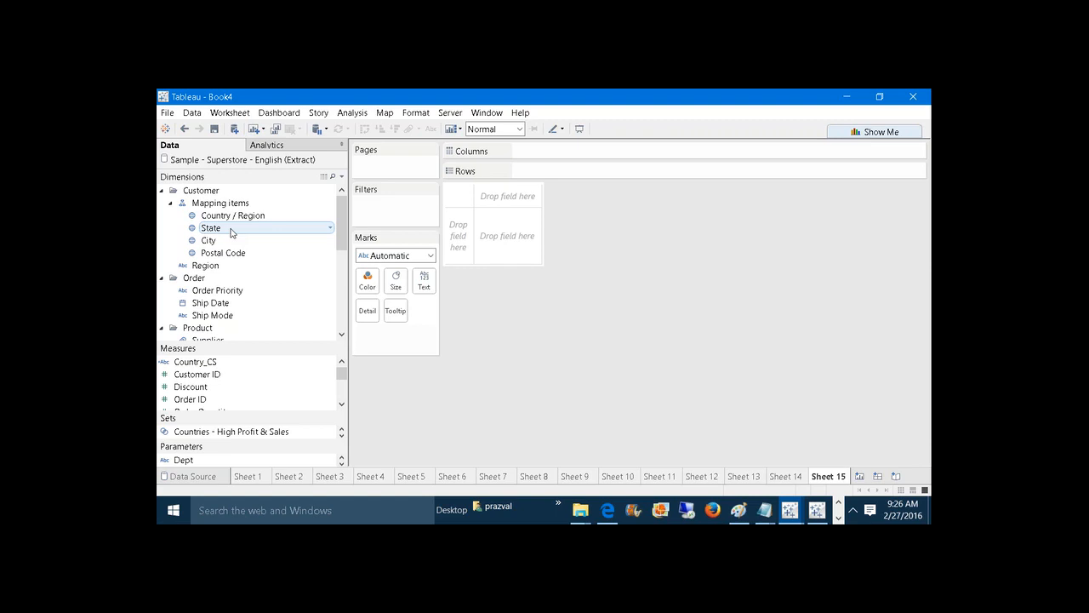
Step: Open a new Notepad file and enter the header line "Conty,sate,cty"
key("super+r")
key("Return")
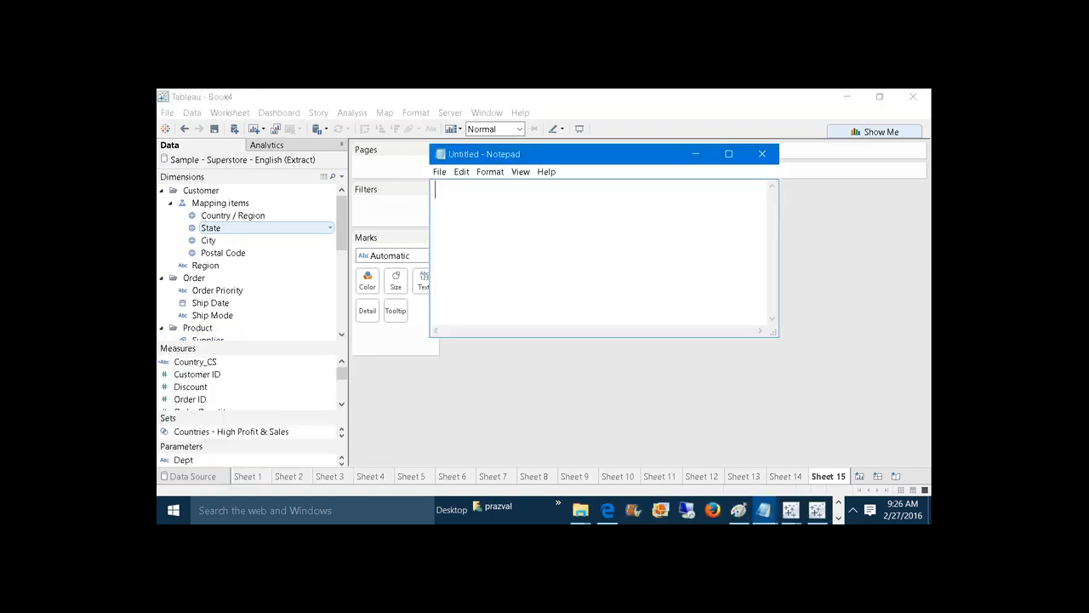
type("Conty,sate,cty")
key("Return")
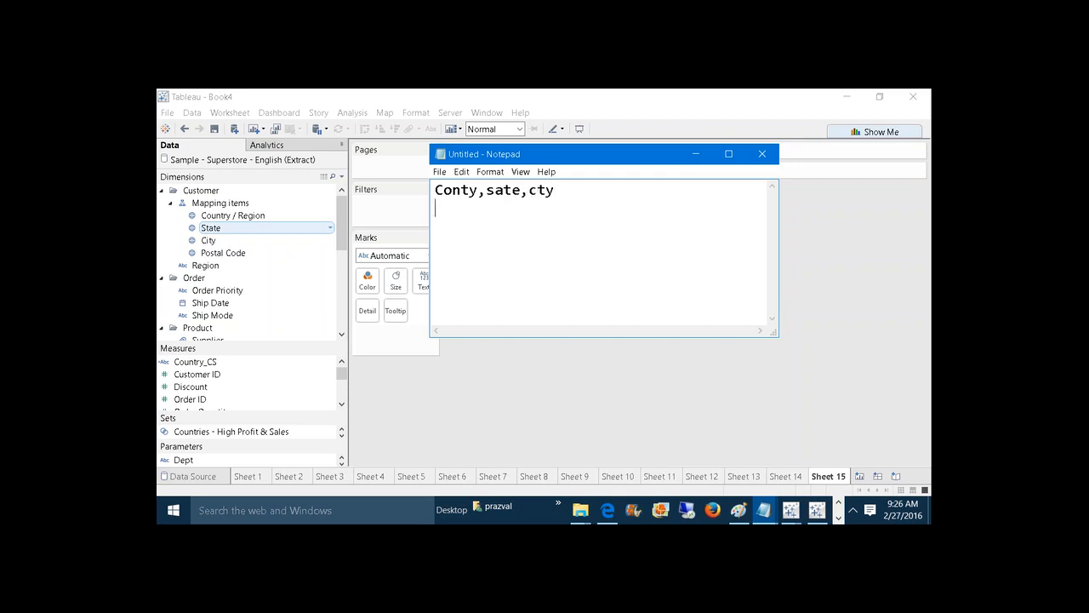
Step: Enter the data row "India,Telangana,Hyderabad" below the header line
type("India,")
type("elanagana")
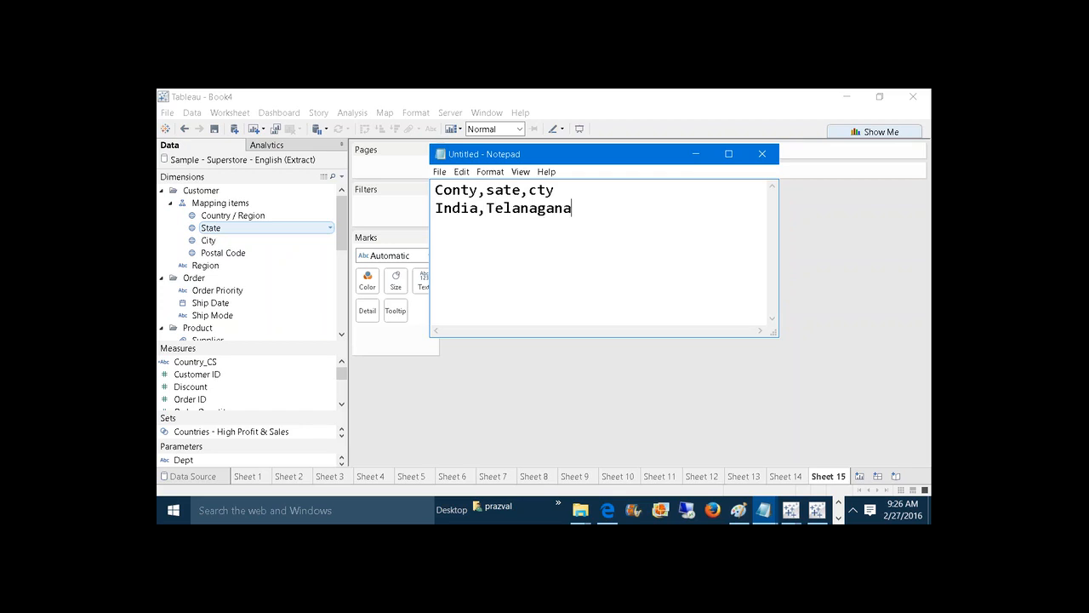
key("BackSpace")
key("BackSpace")
key("BackSpace")
key("BackSpace")
key("BackSpace")
type("gana,Hyde")
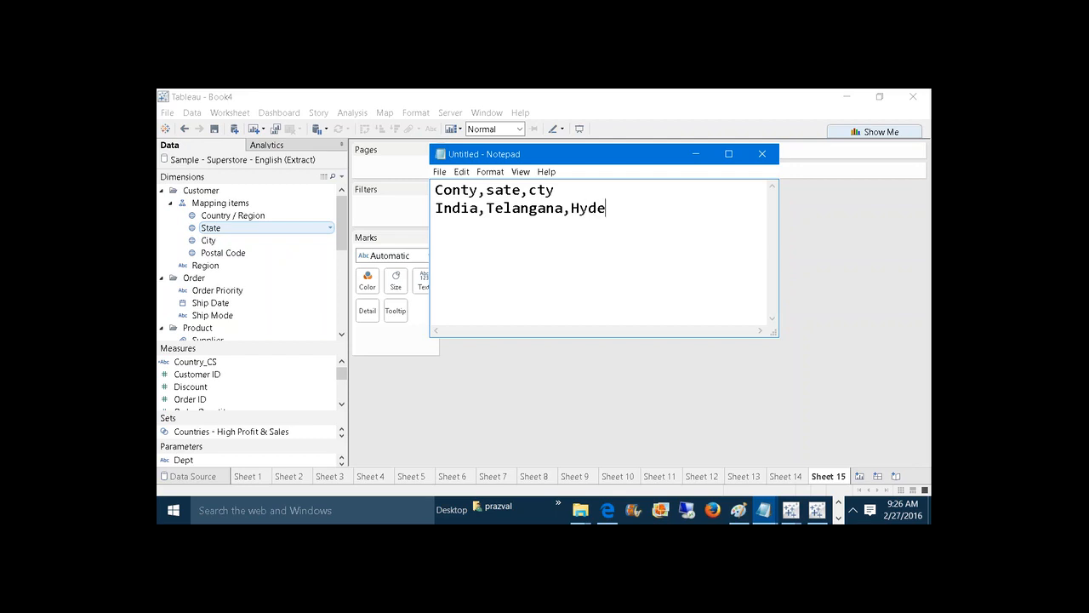
type("rabad")
Step: Save the text file to the Desktop as gEO_Data and minimize Notepad to return to Tableau
left_click(438, 174)
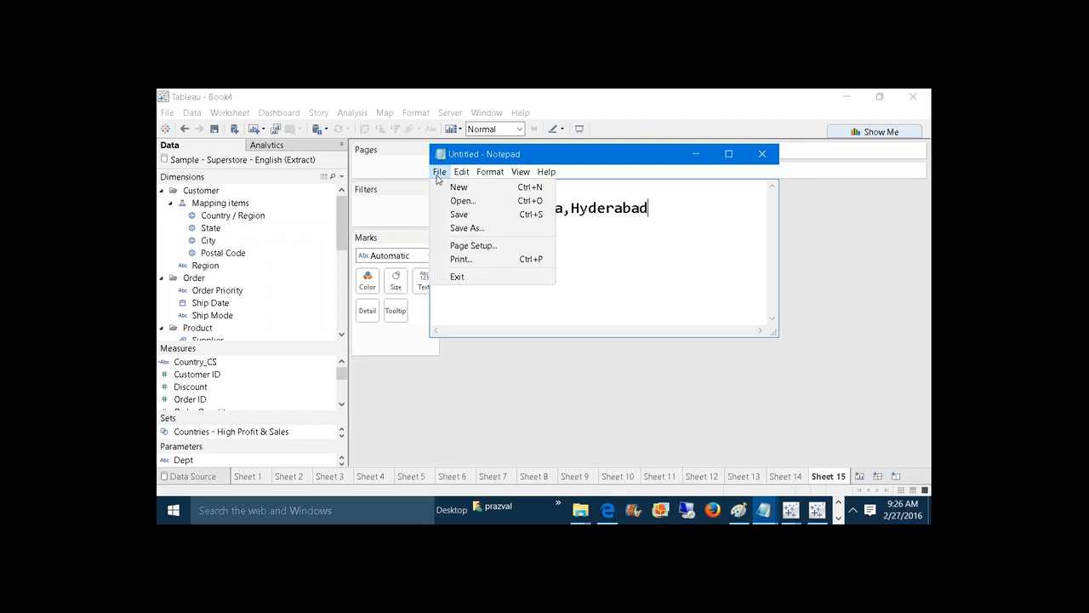
left_click(458, 213)
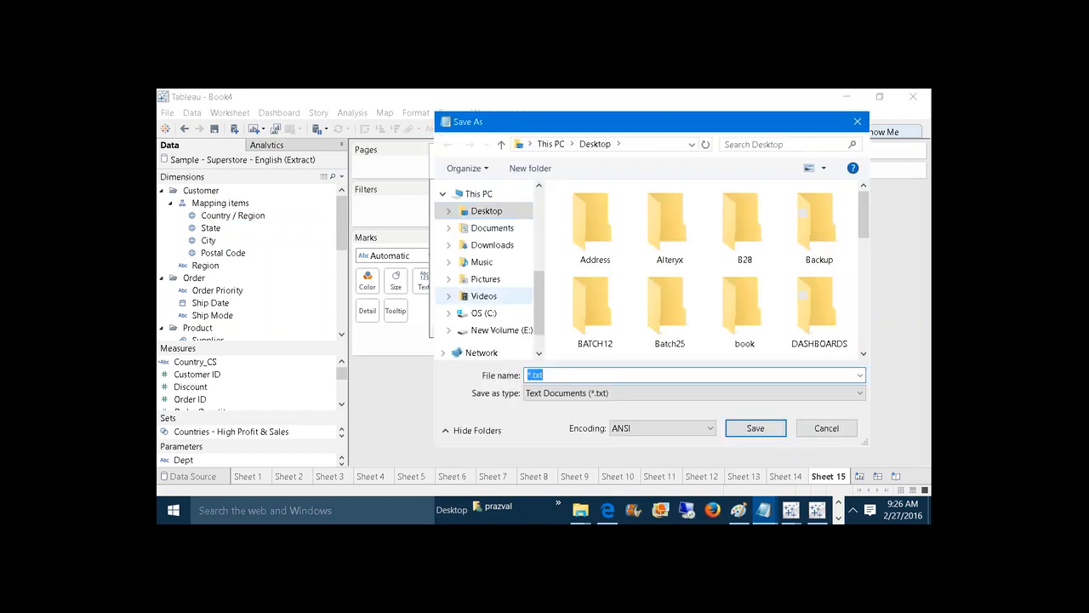
type("gEO_Data")
left_click(754, 429)
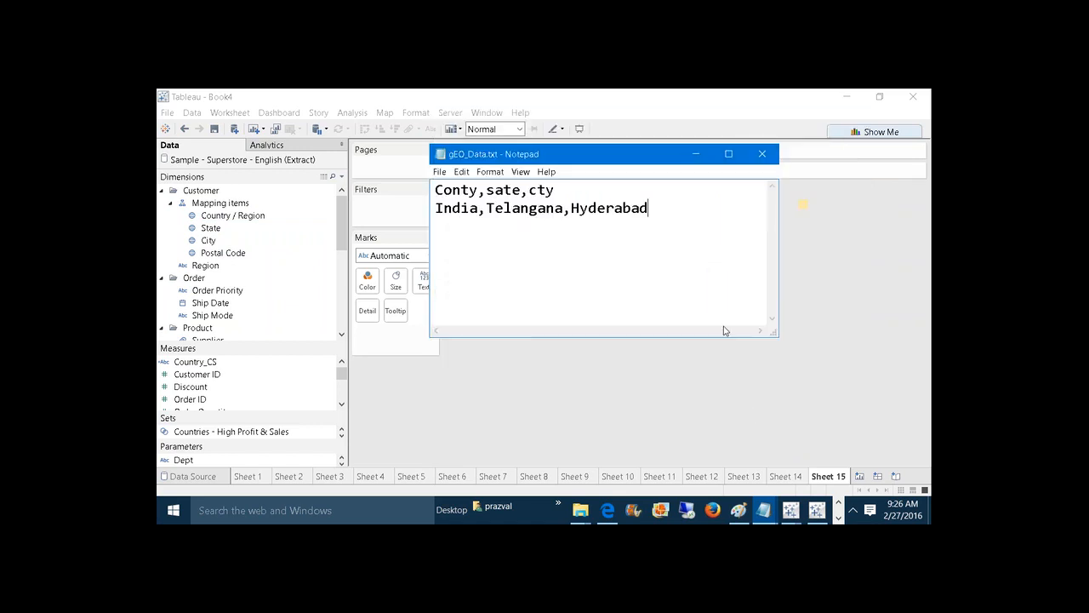
left_click(697, 155)
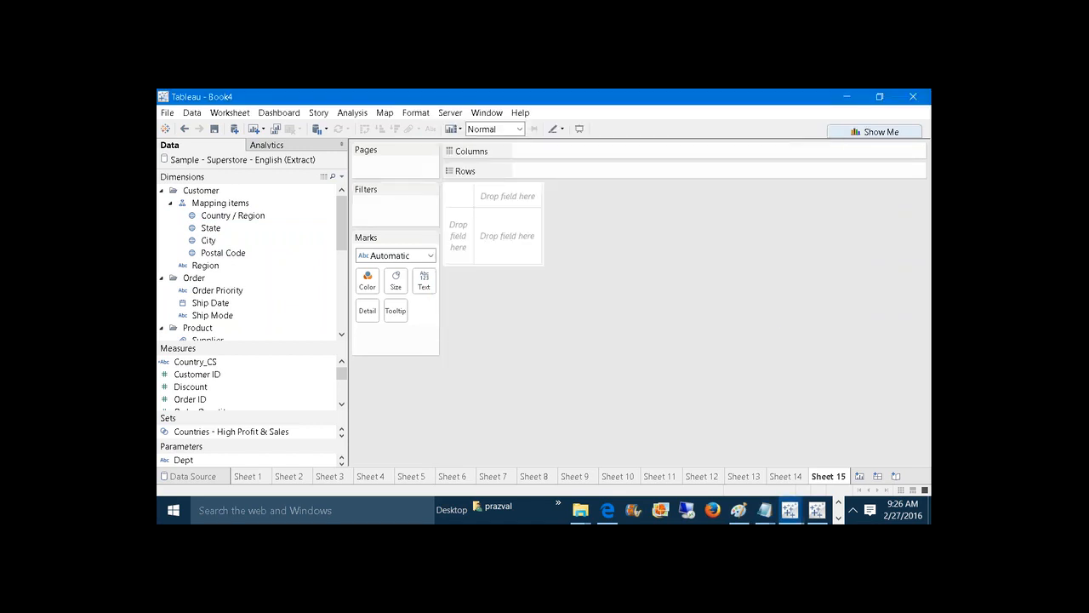
Step: Connect to the text file gEO_Data.txt on the Desktop as a new data source
left_click(235, 128)
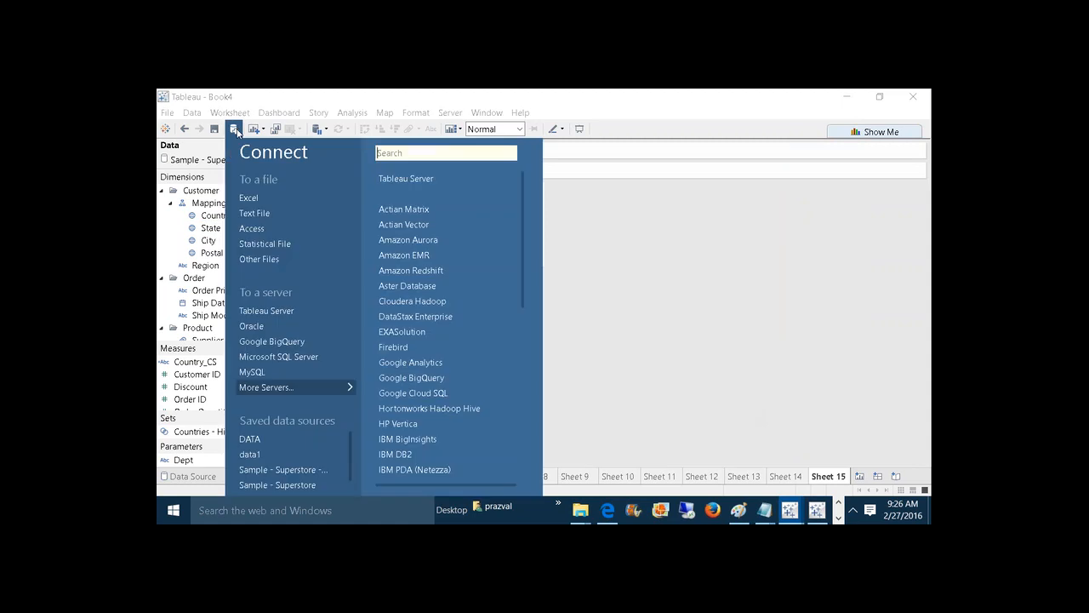
left_click(273, 209)
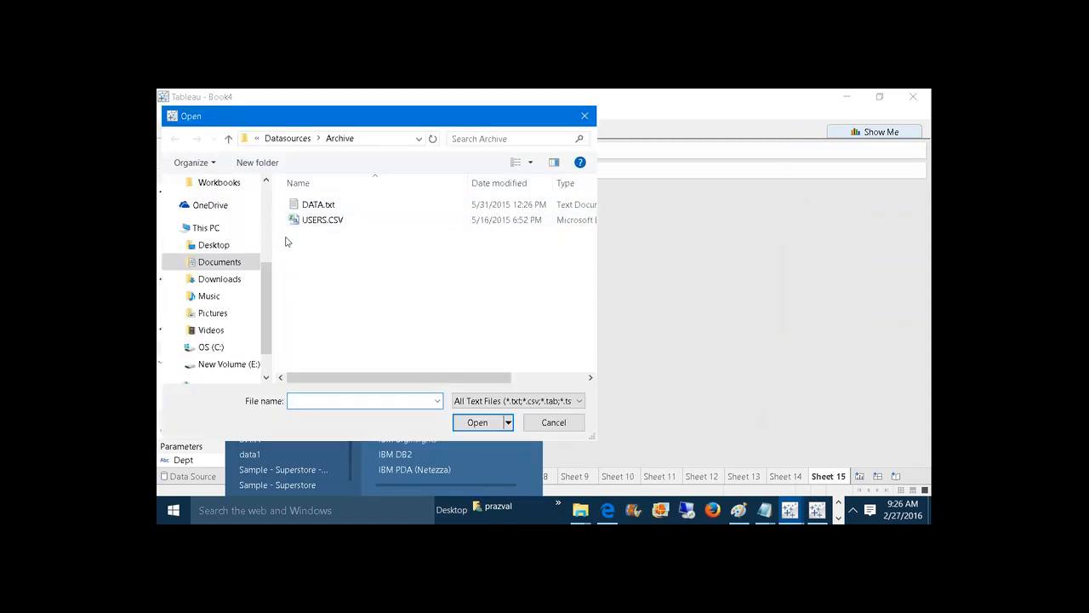
left_click(214, 244)
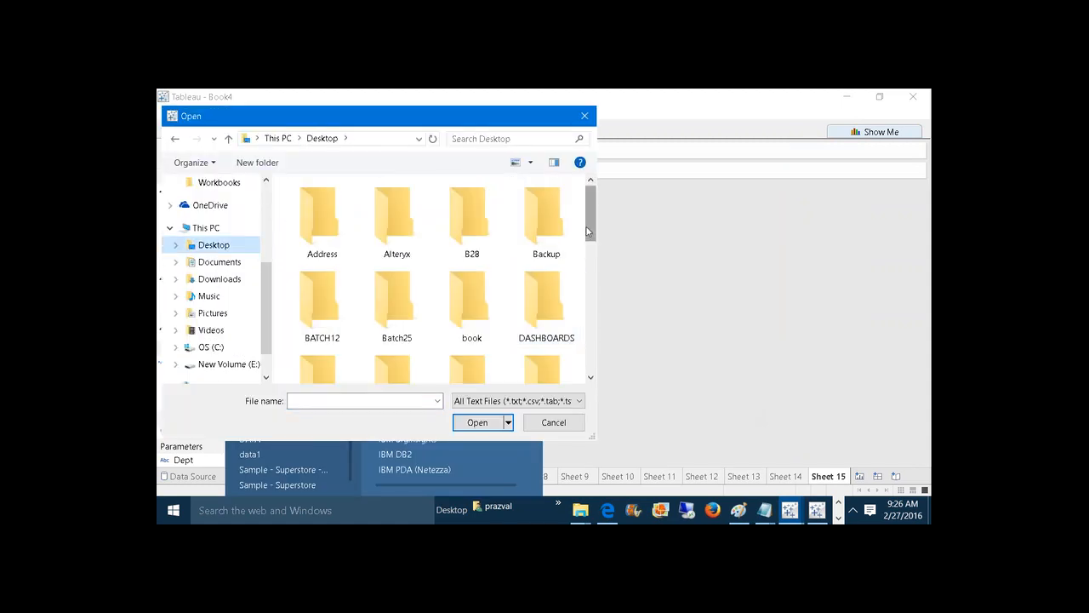
left_click_drag(587, 230, 589, 327)
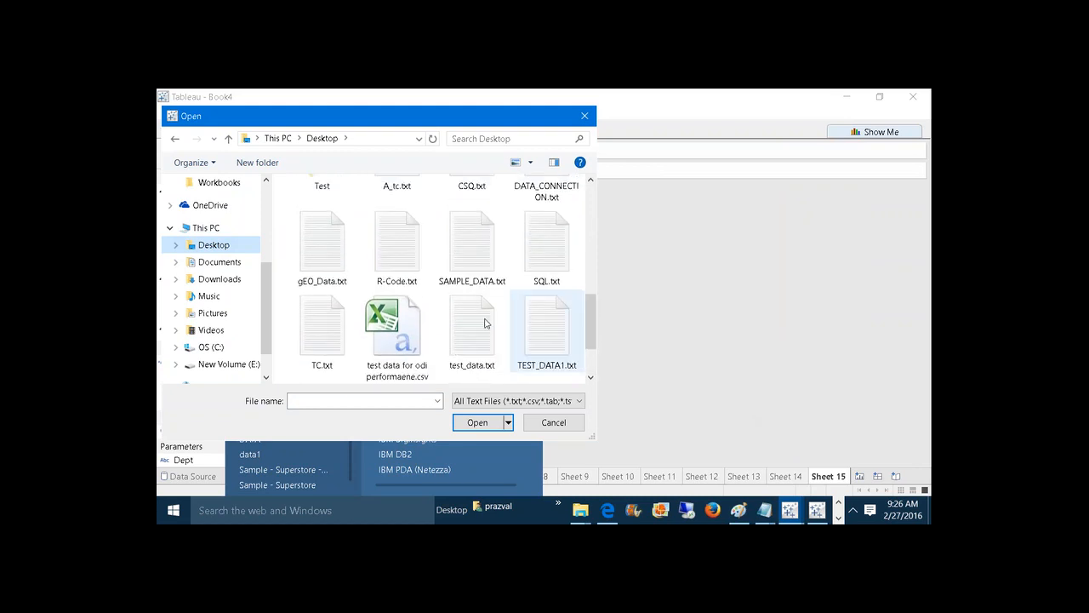
left_click(325, 269)
left_click(478, 422)
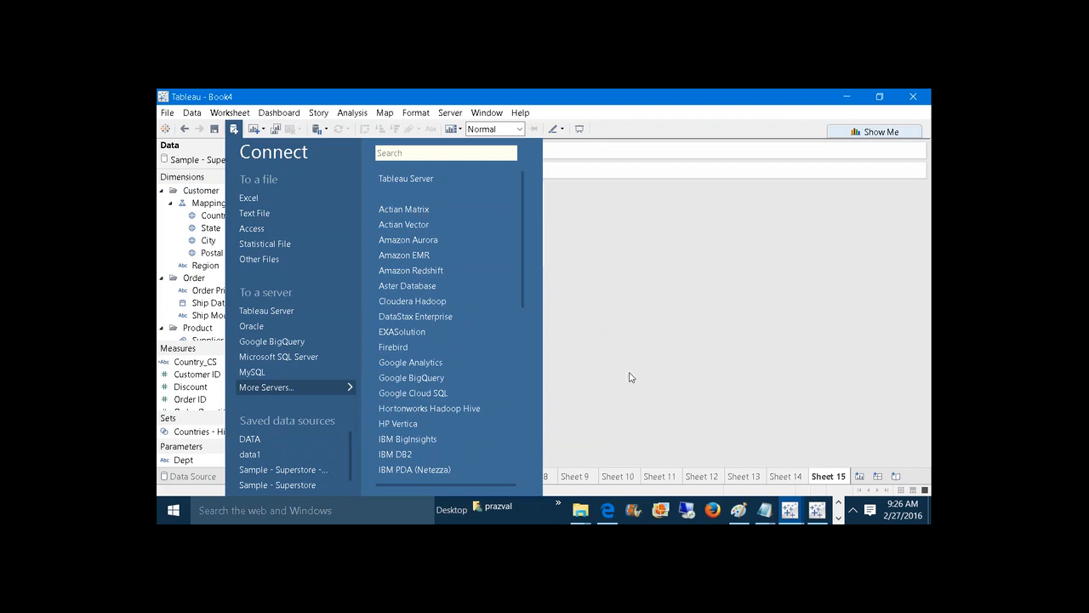
Step: Review the header names and data row of gEO_Data.txt in Notepad, highlighting the header text, and return to Tableau
mouse_move(764, 510)
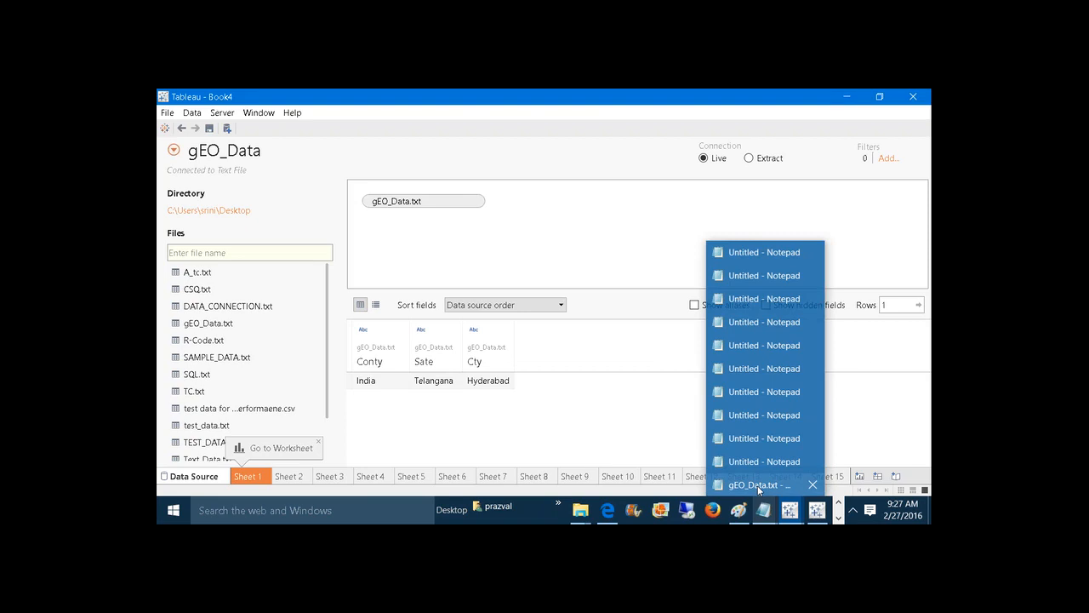
left_click(761, 485)
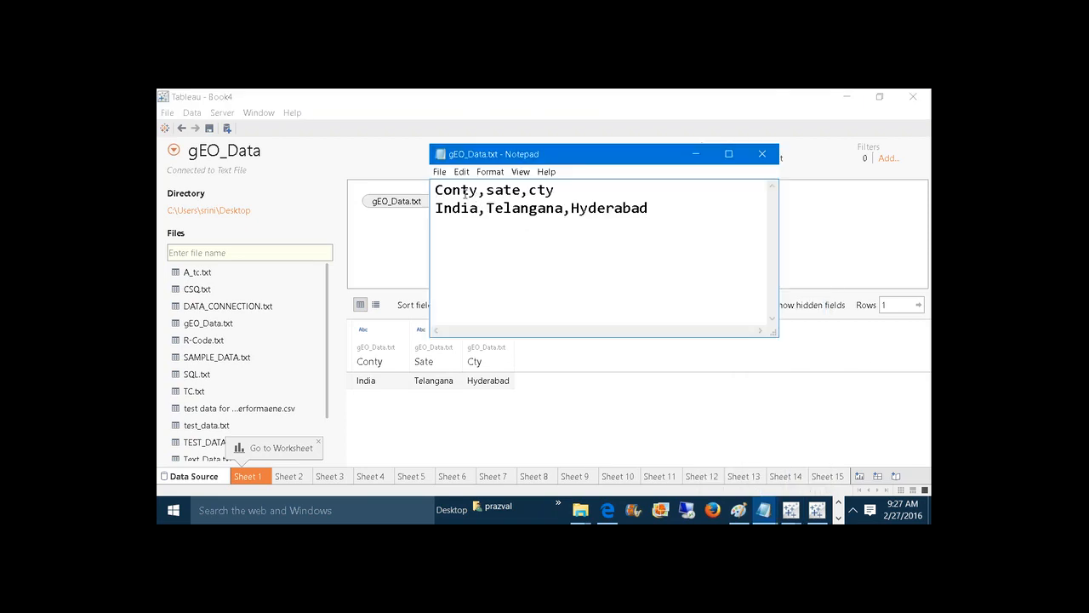
left_click_drag(435, 190, 478, 190)
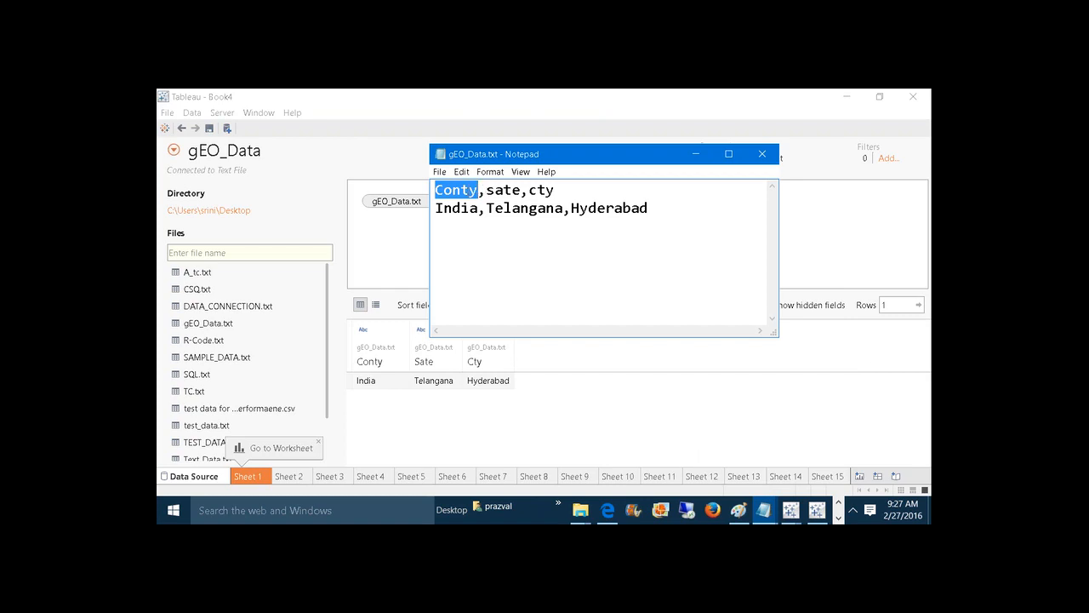
left_click(467, 190)
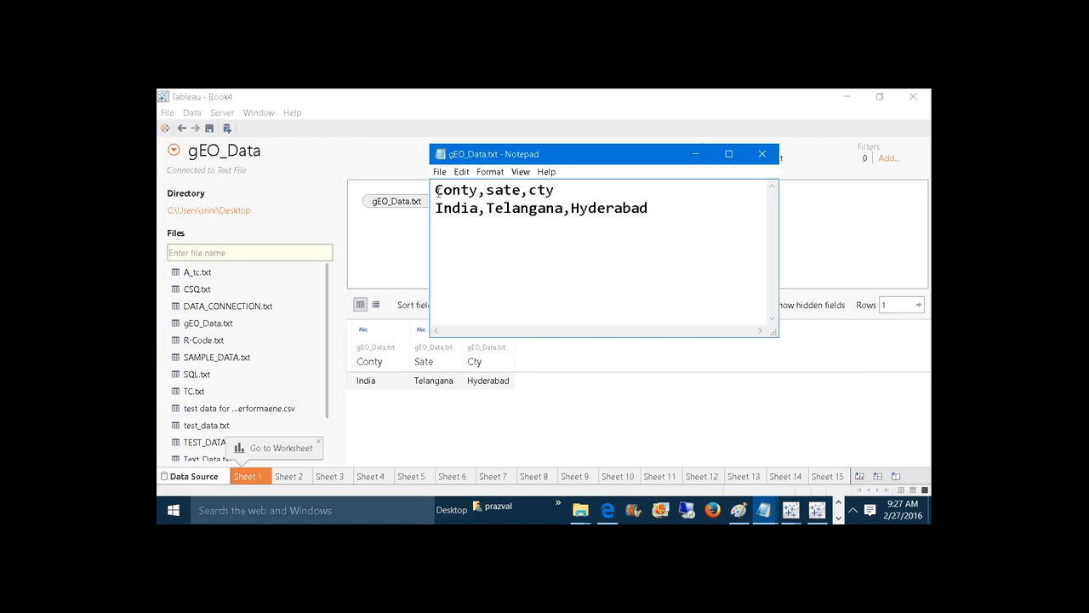
left_click_drag(436, 192, 555, 193)
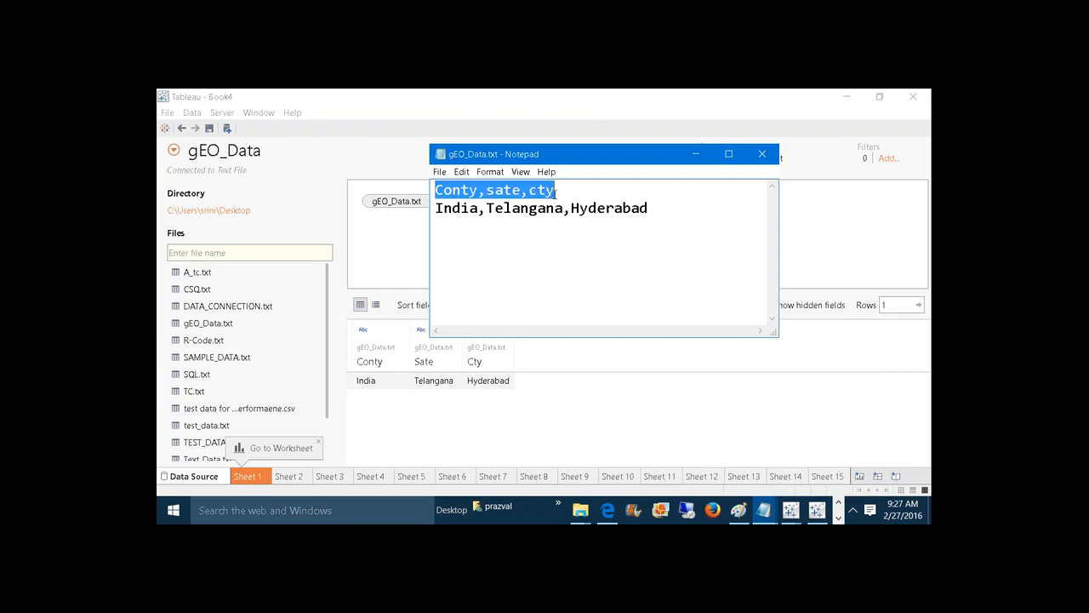
left_click(480, 219)
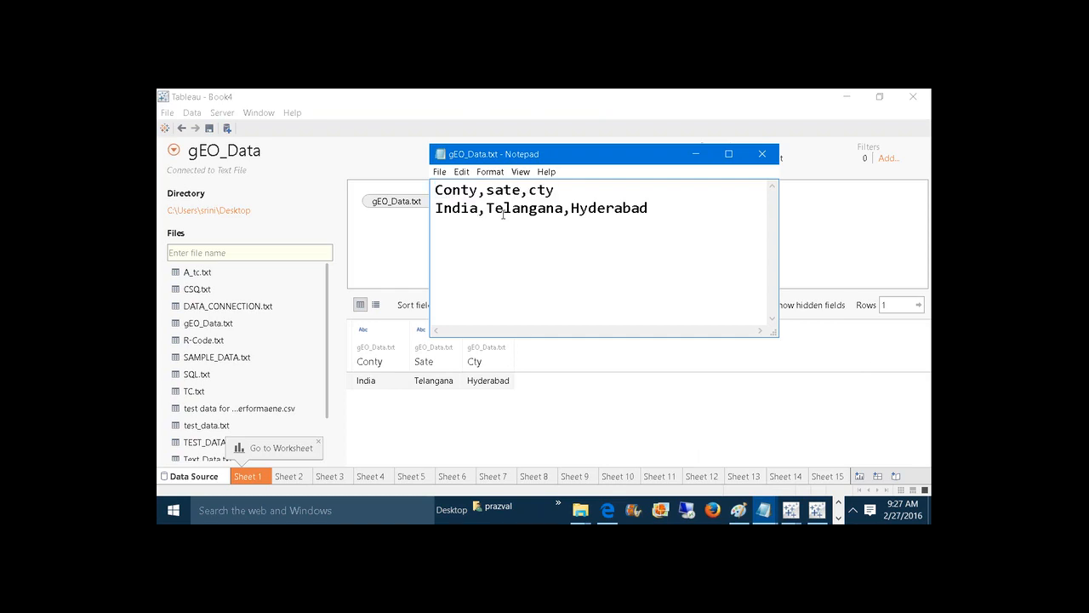
left_click(511, 211)
key("alt+Tab")
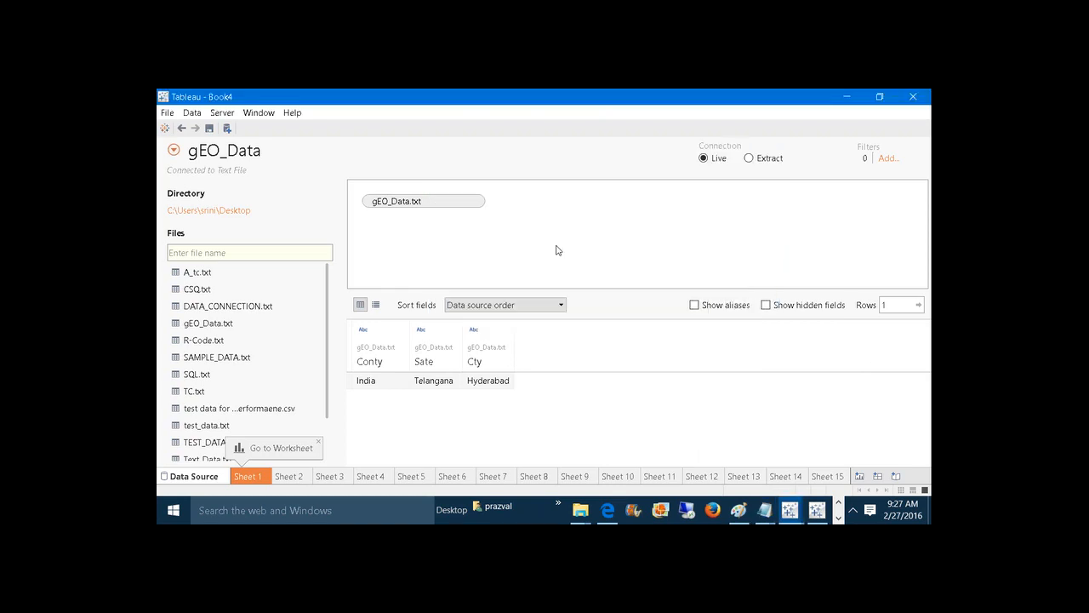
Step: Add a new worksheet and assign the Country/Region geographic role to the Conty field
left_click(859, 476)
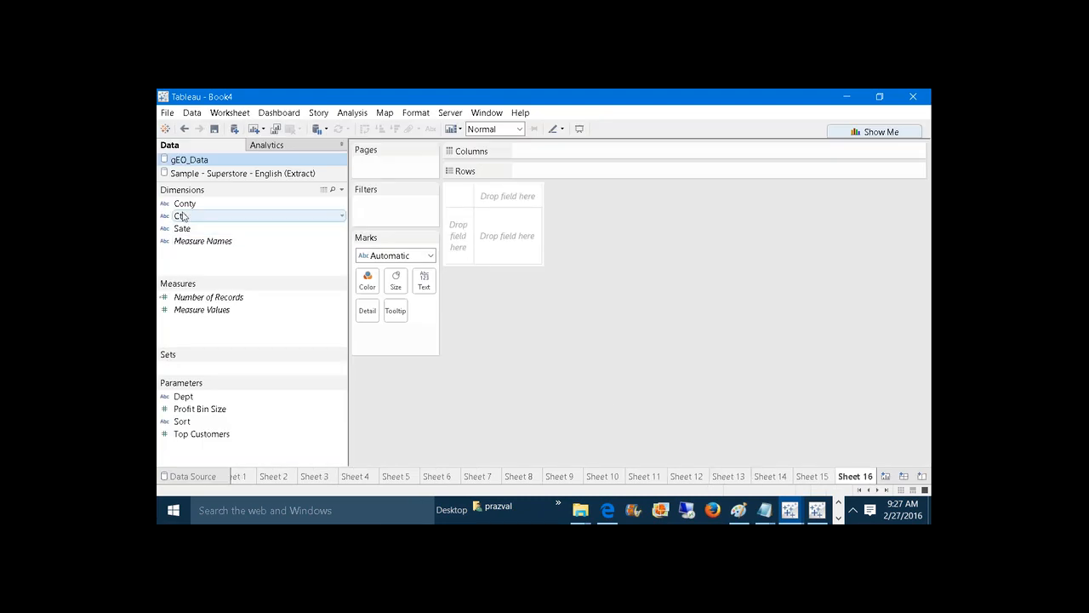
left_click(164, 205)
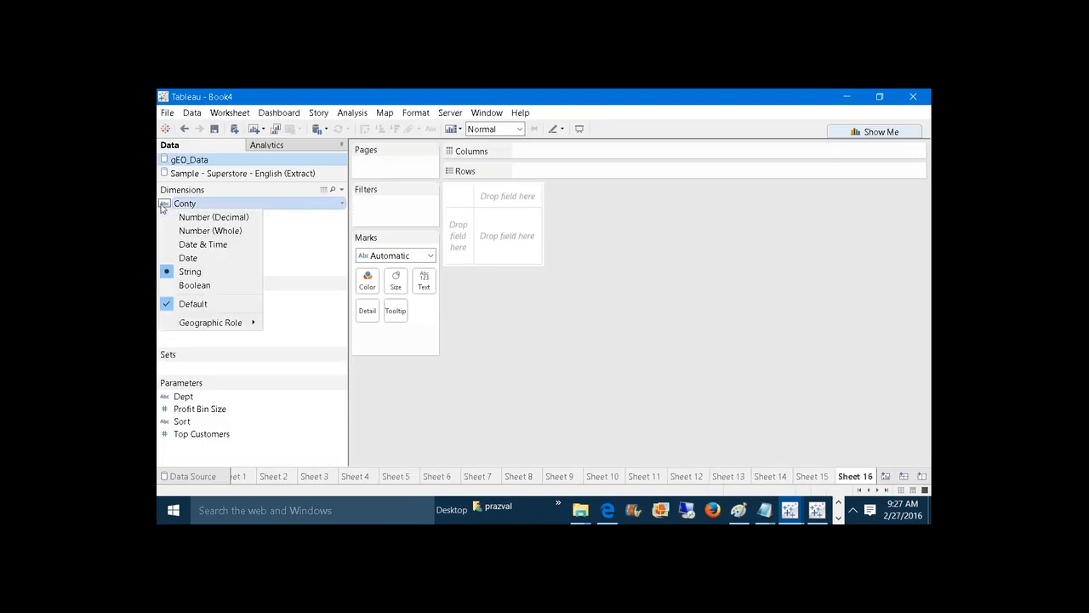
left_click(294, 258)
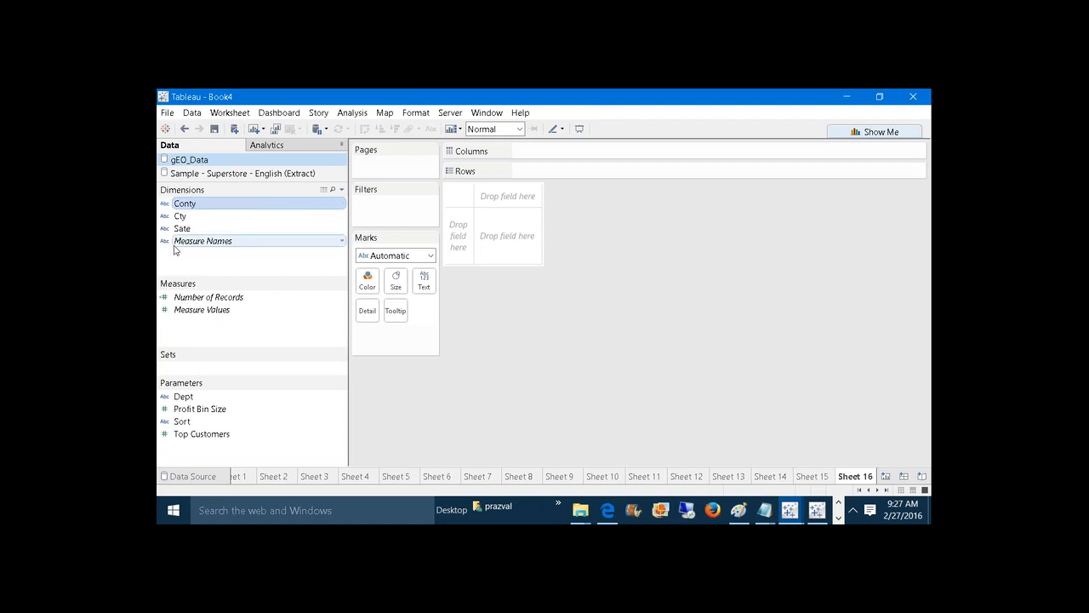
right_click(187, 206)
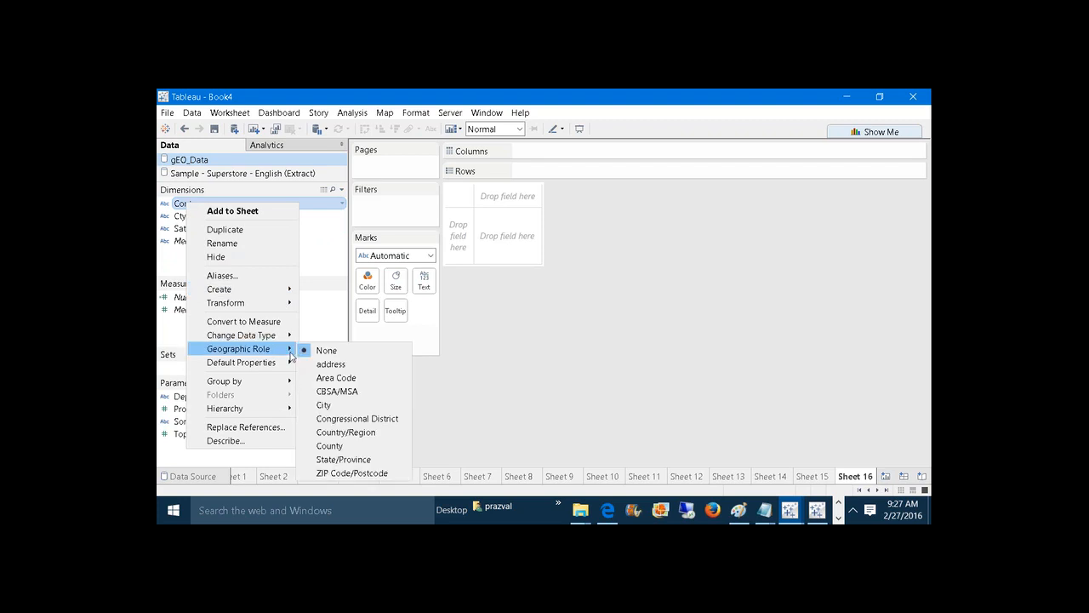
mouse_move(290, 366)
left_click(336, 435)
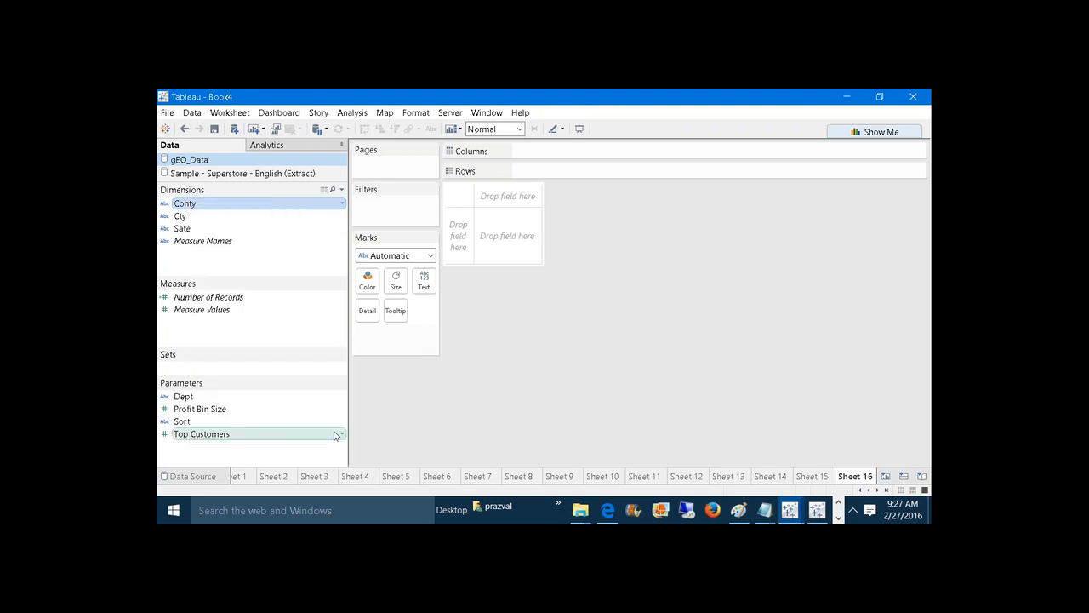
Step: Assign the City geographic role to the Cty field and the State/Province role to the Sate field
left_click(182, 218)
right_click(182, 218)
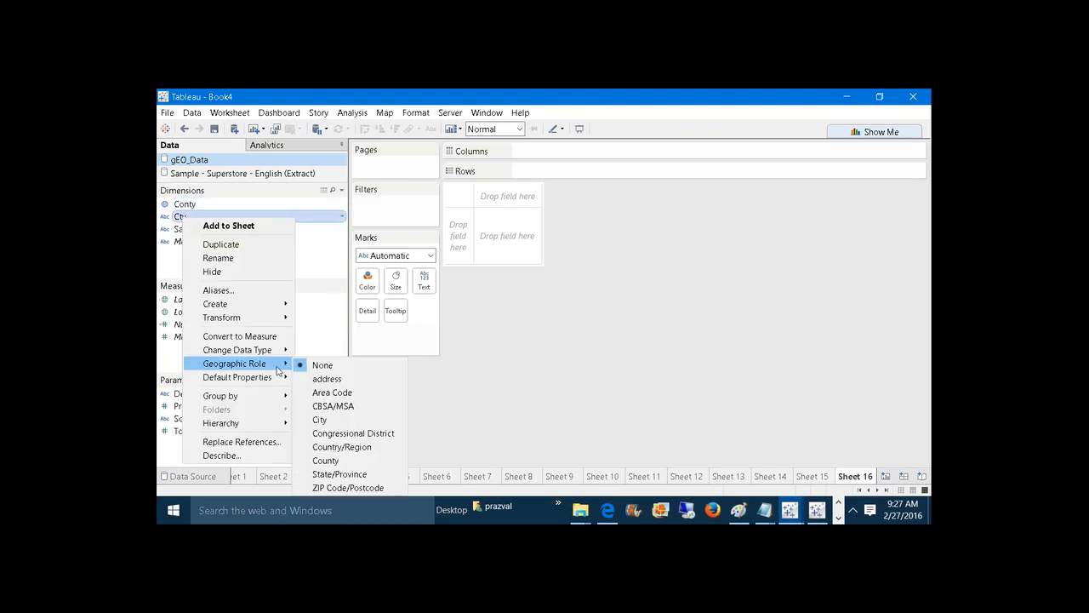
left_click(341, 420)
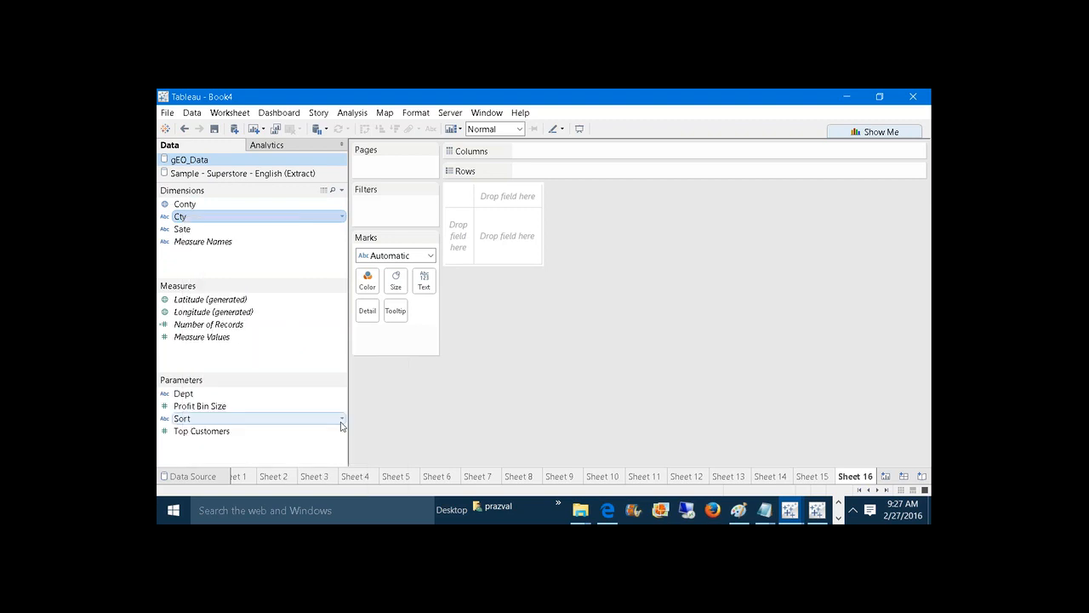
right_click(192, 230)
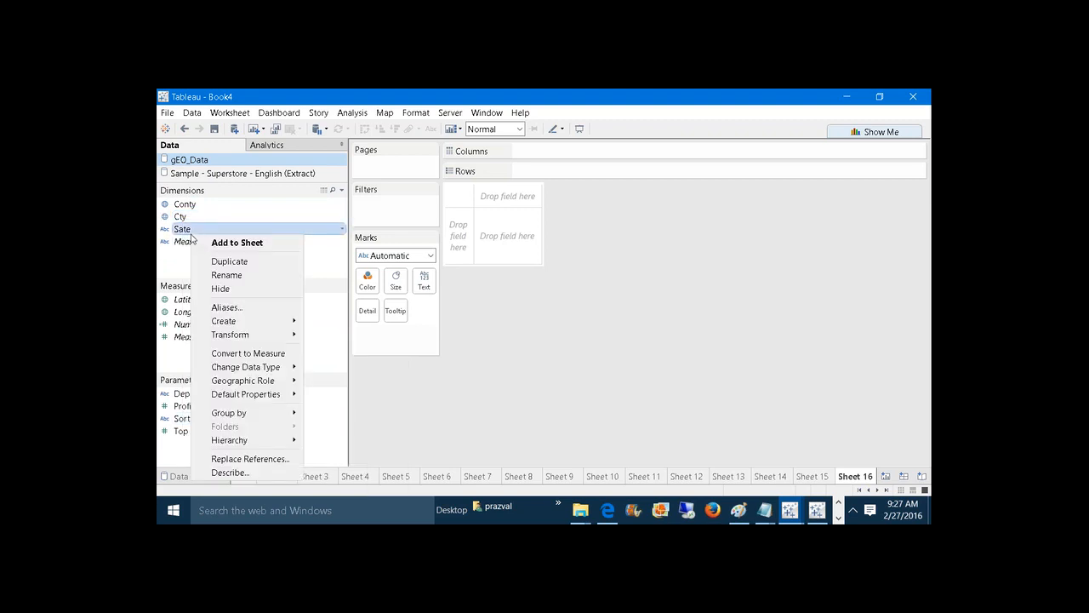
mouse_move(285, 381)
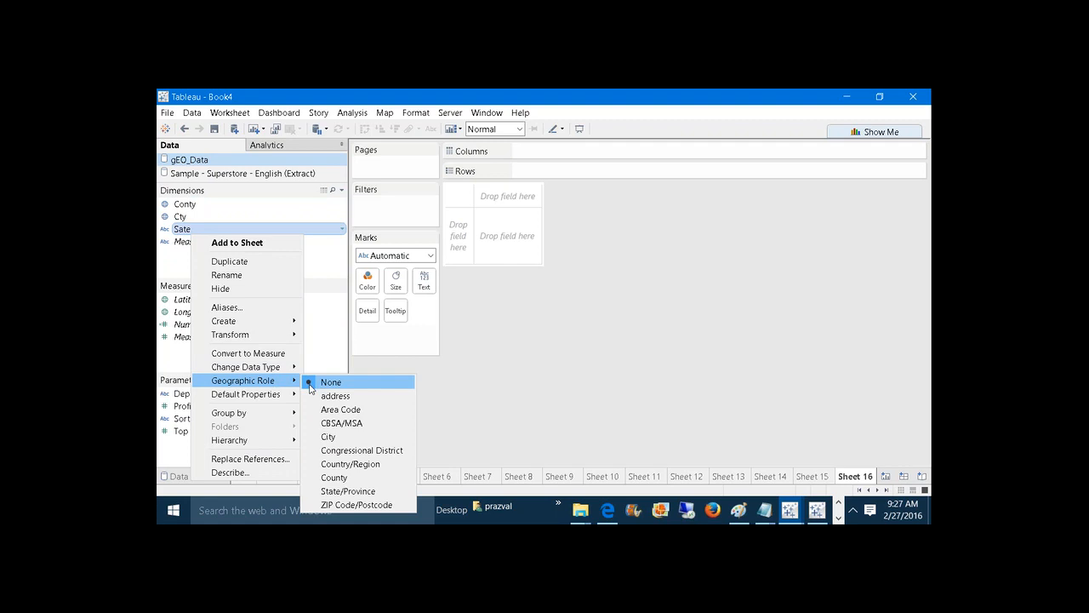
left_click(341, 492)
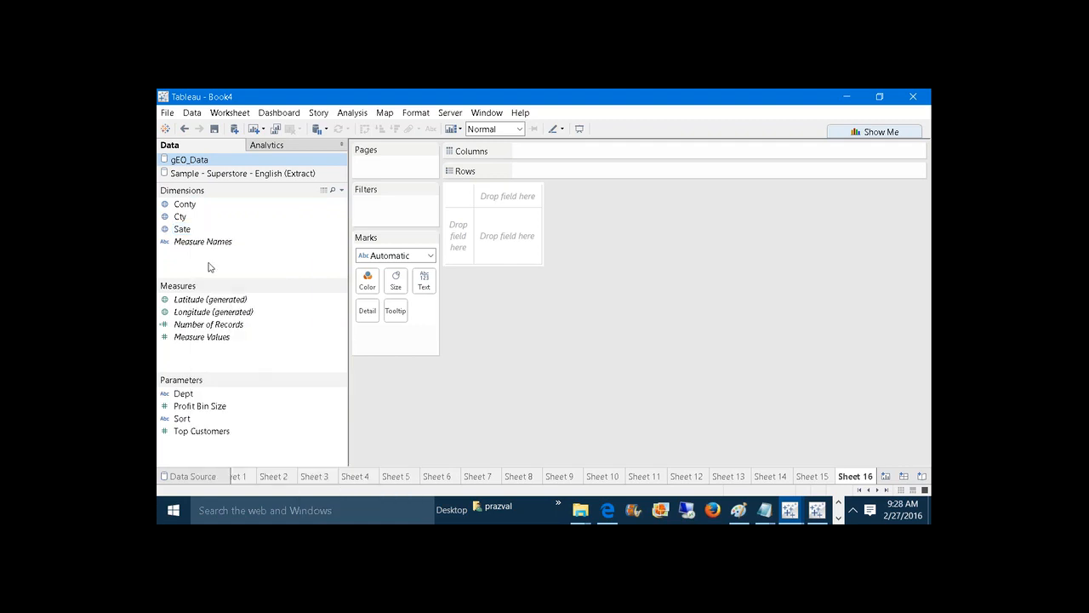
Step: Add the Conty field to the blank worksheet to plot it on a map
left_click(191, 206)
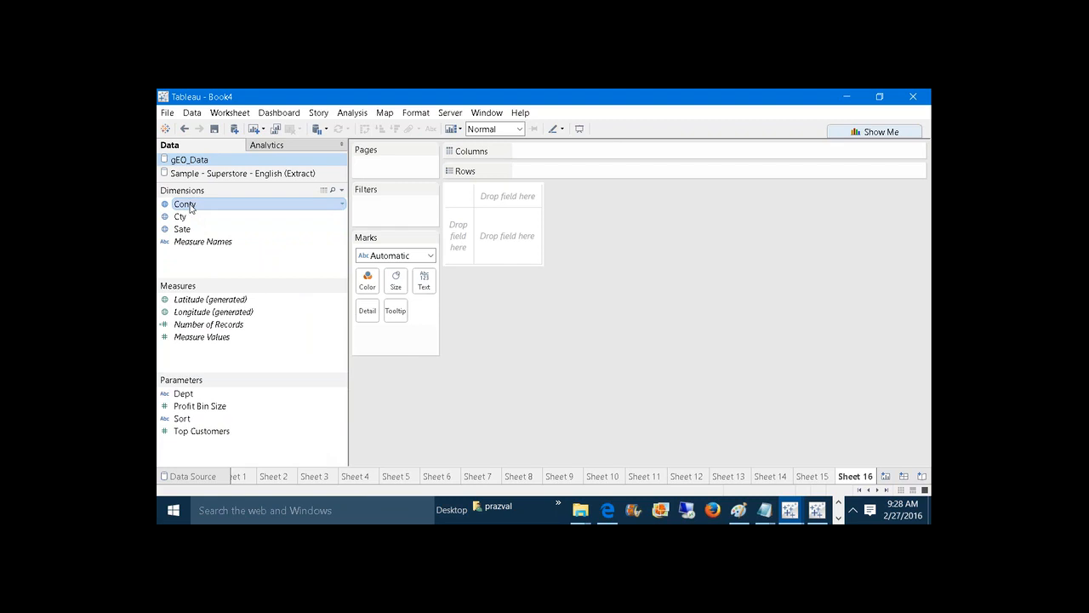
double_click(191, 206)
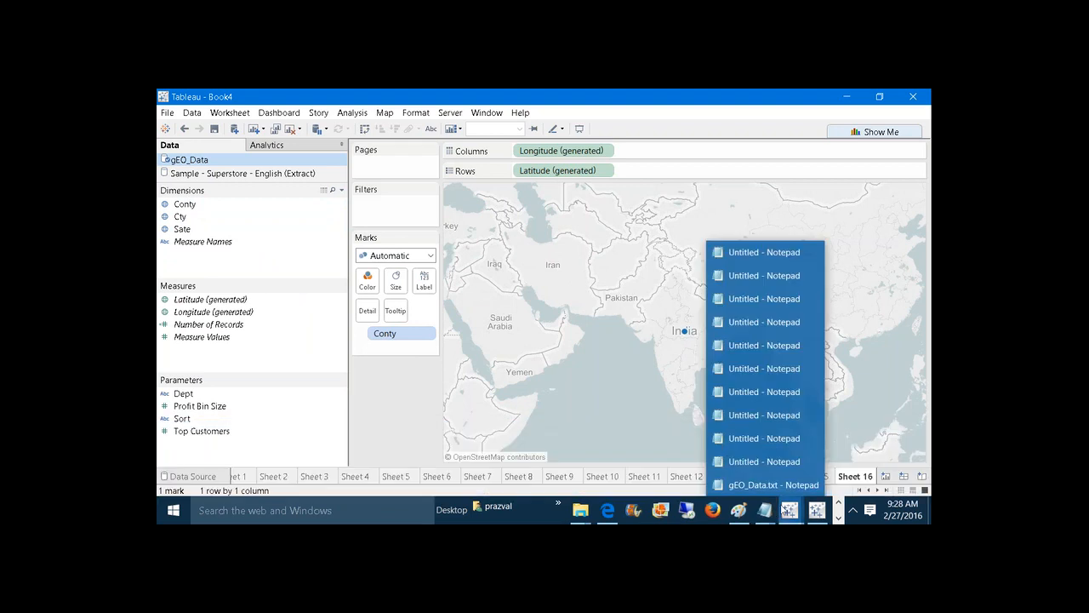
Step: Switch to gEO_Data.txt in Notepad and correct the header line to "Country,state,city"
mouse_move(817, 509)
mouse_move(766, 510)
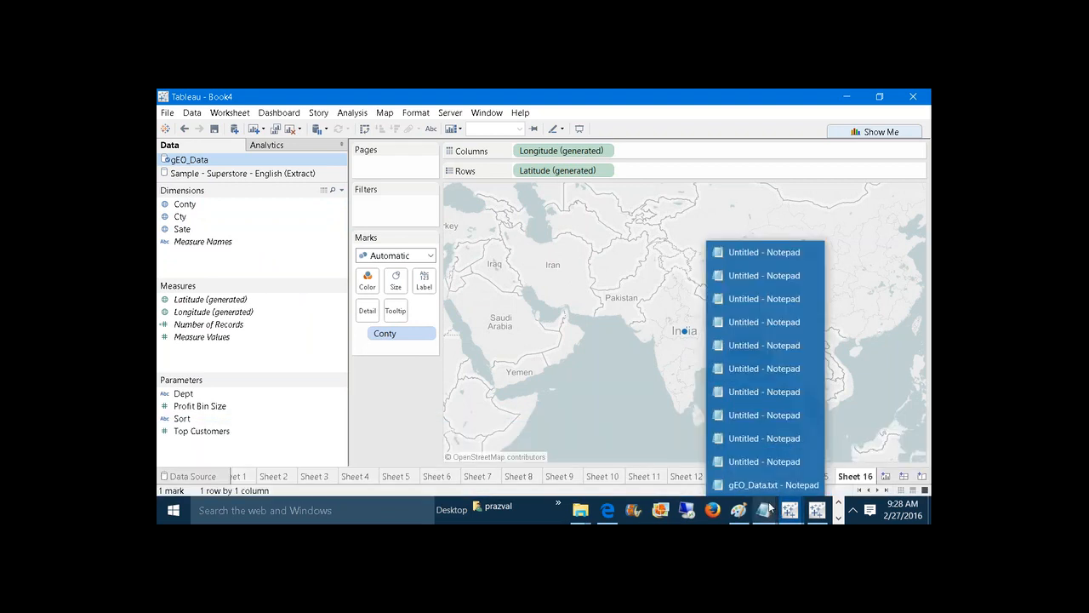
left_click(760, 484)
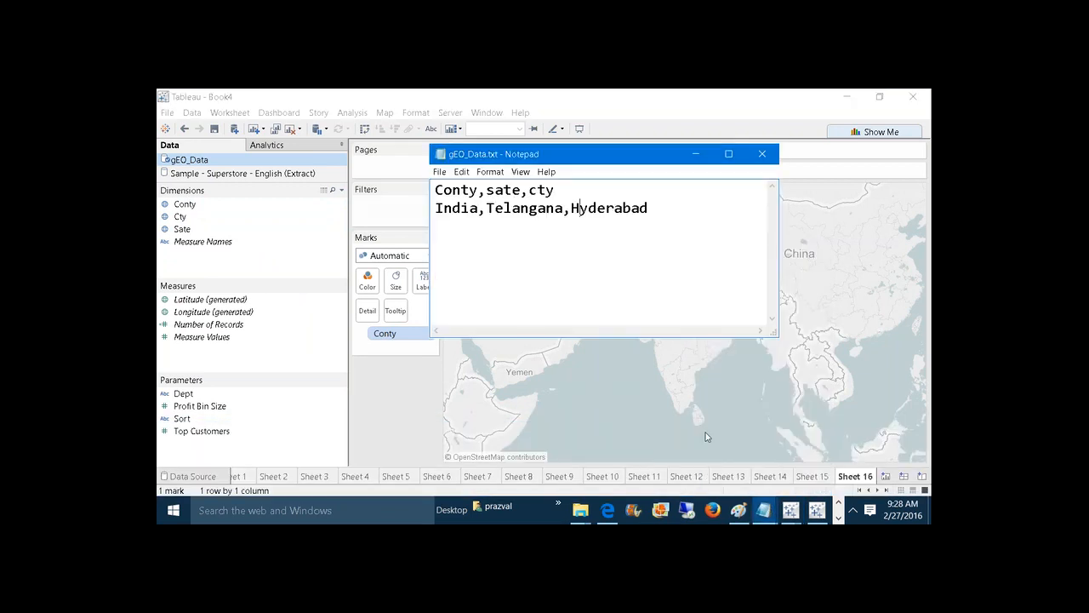
left_click(452, 189)
type("u")
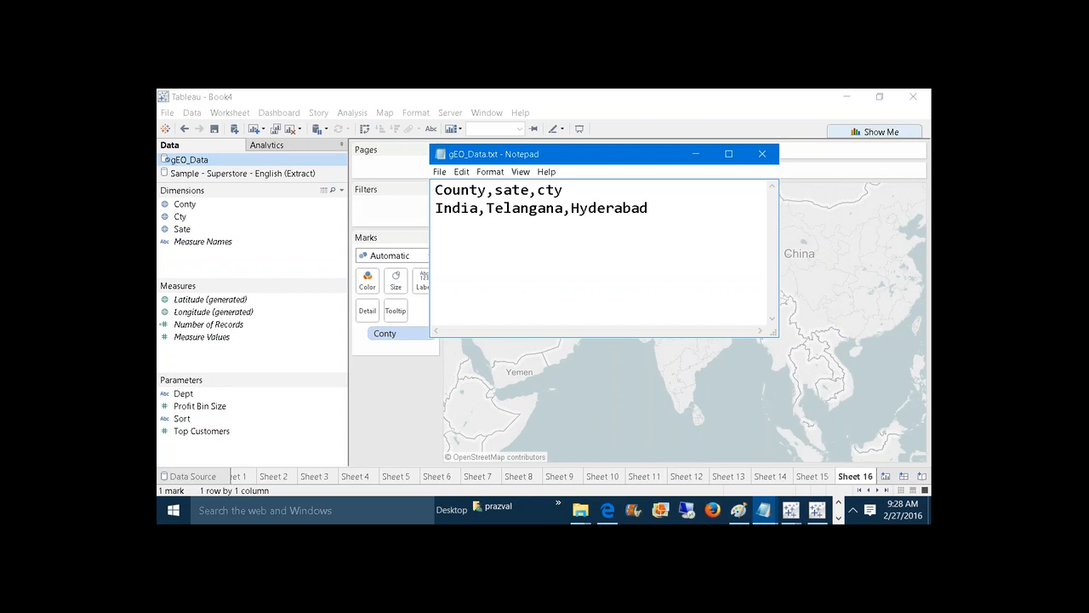
key("Right")
key("Right")
type("ry,s")
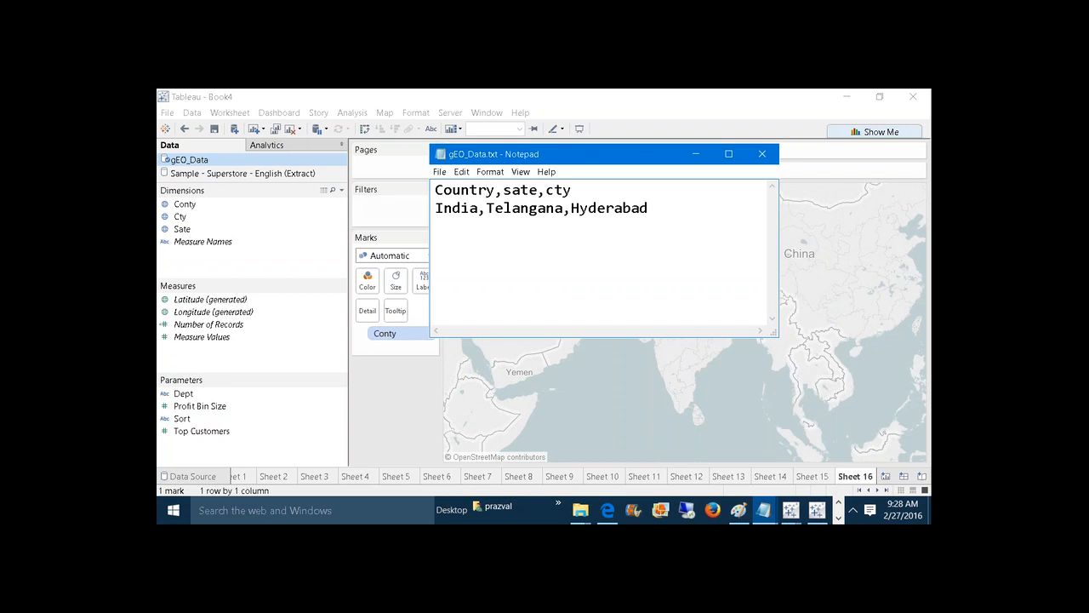
type("t")
key("Right")
key("Right")
key("Right")
key("Right")
type("i")
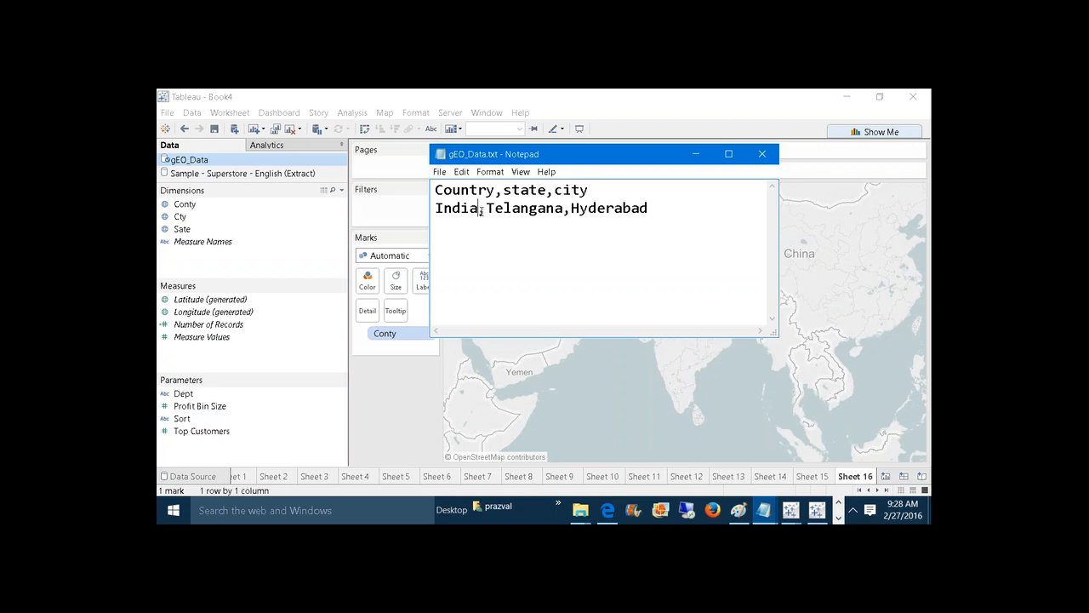
Step: Replace the country, state and city values in the data row with "A,B,C"
key("BackSpace")
key("BackSpace")
key("BackSpace")
key("BackSpace")
key("BackSpace")
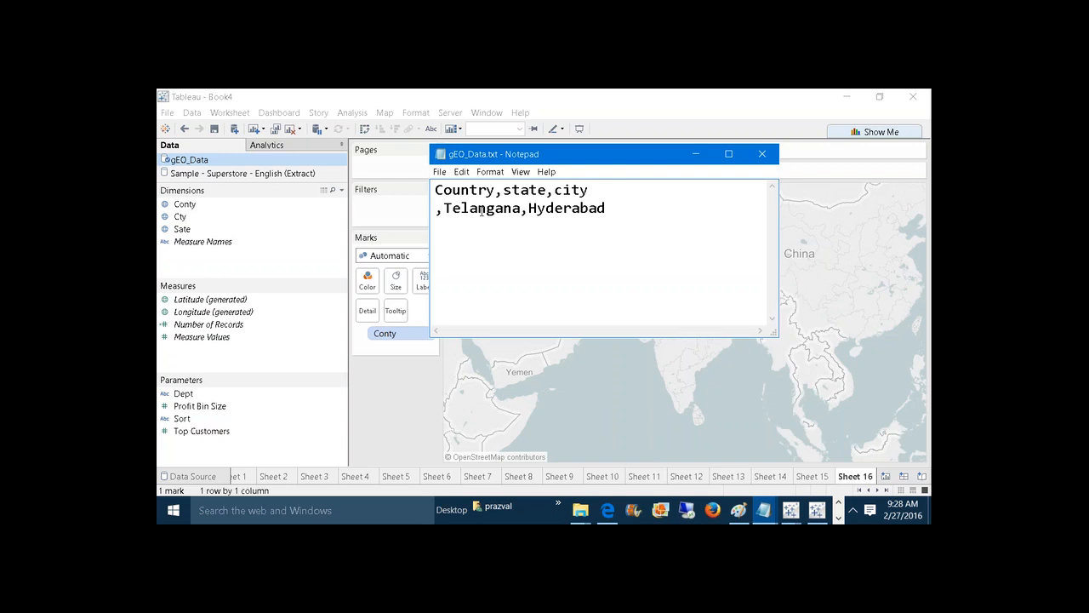
type("A")
key("Right")
key("Right")
key("Right")
key("Right")
key("Right")
key("Right")
key("Right")
key("Right")
key("Right")
key("Right")
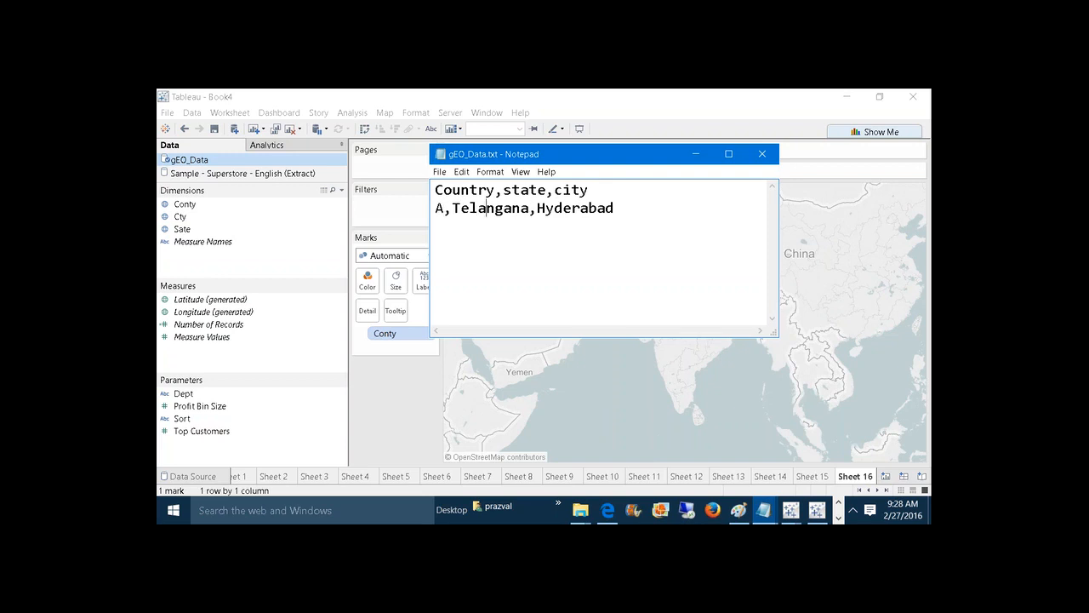
key("BackSpace")
key("BackSpace")
key("BackSpace")
key("BackSpace")
key("BackSpace")
key("BackSpace")
key("BackSpace")
key("BackSpace")
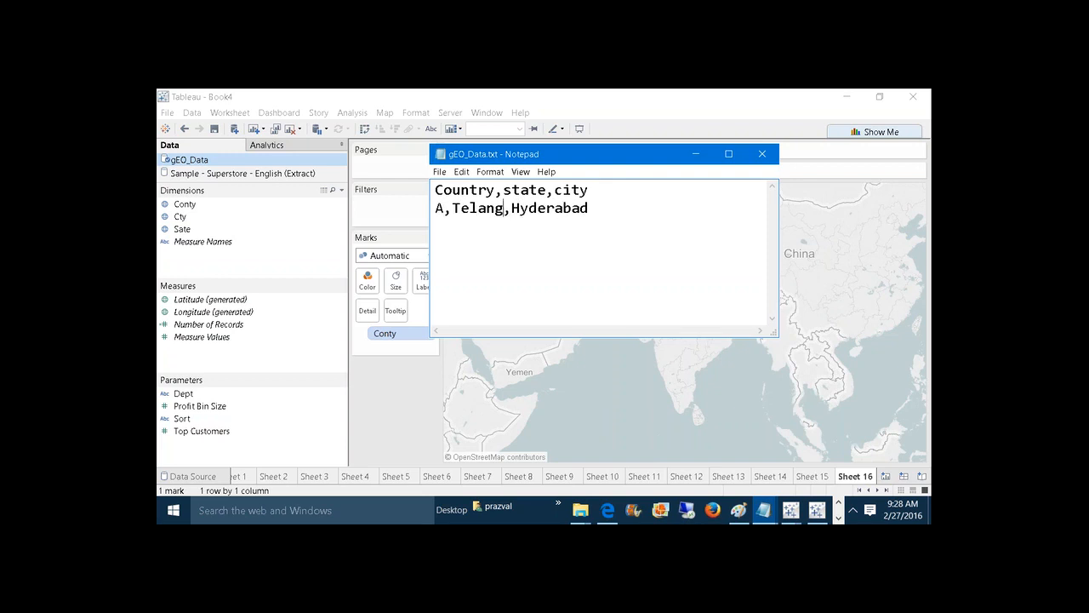
key("BackSpace")
type("B")
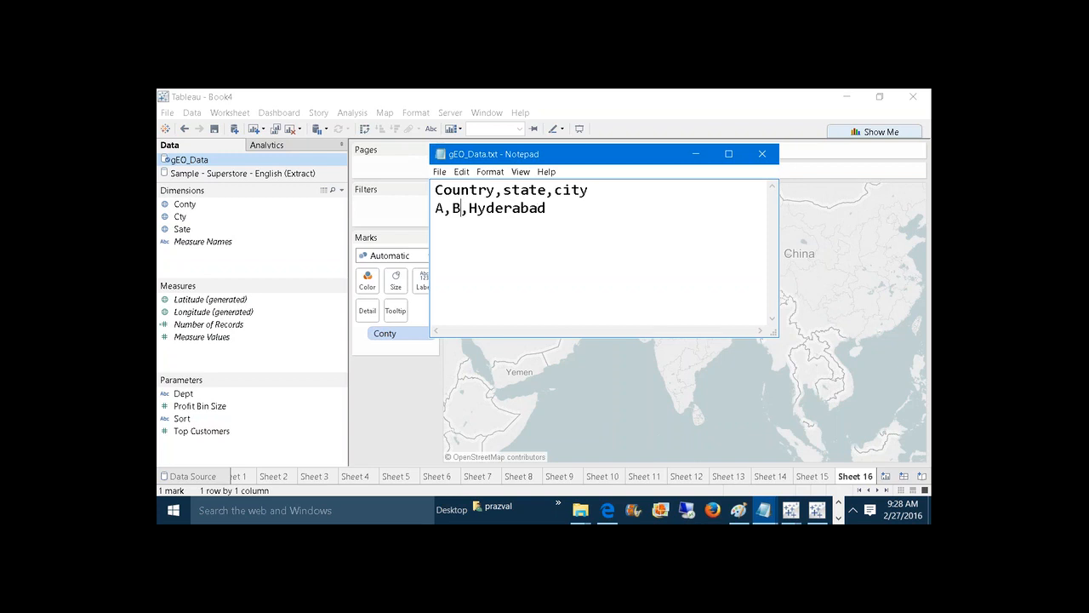
left_click(547, 208)
key("BackSpace")
key("BackSpace")
key("BackSpace")
key("BackSpace")
key("BackSpace")
key("BackSpace")
key("BackSpace")
key("BackSpace")
key("BackSpace")
Step: Save the edited text file and minimize Notepad to return to Tableau
left_click(439, 171)
left_click(457, 215)
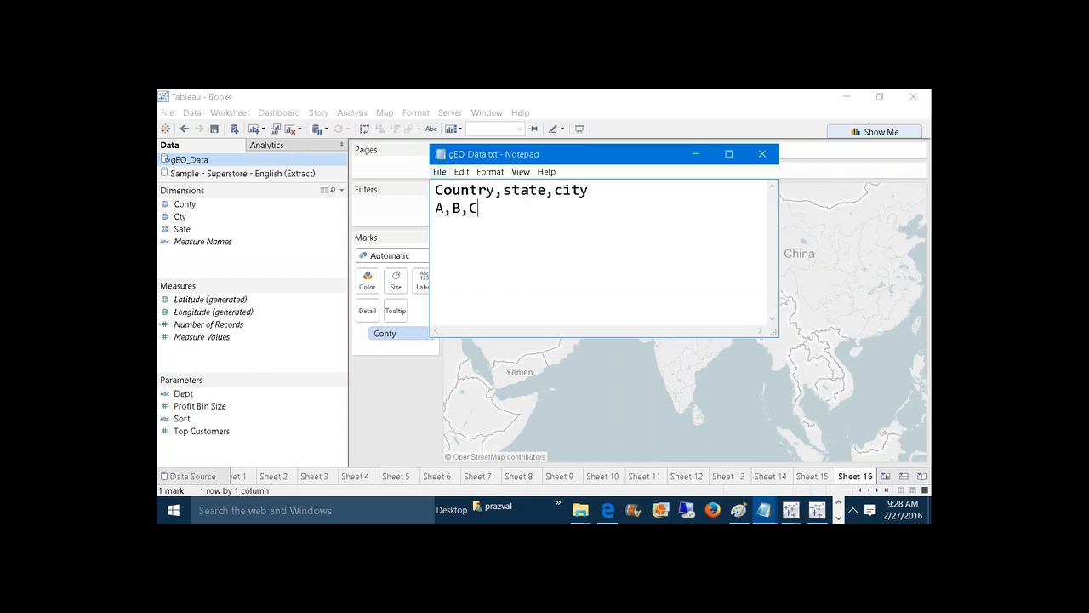
left_click(440, 172)
left_click(457, 214)
left_click(696, 155)
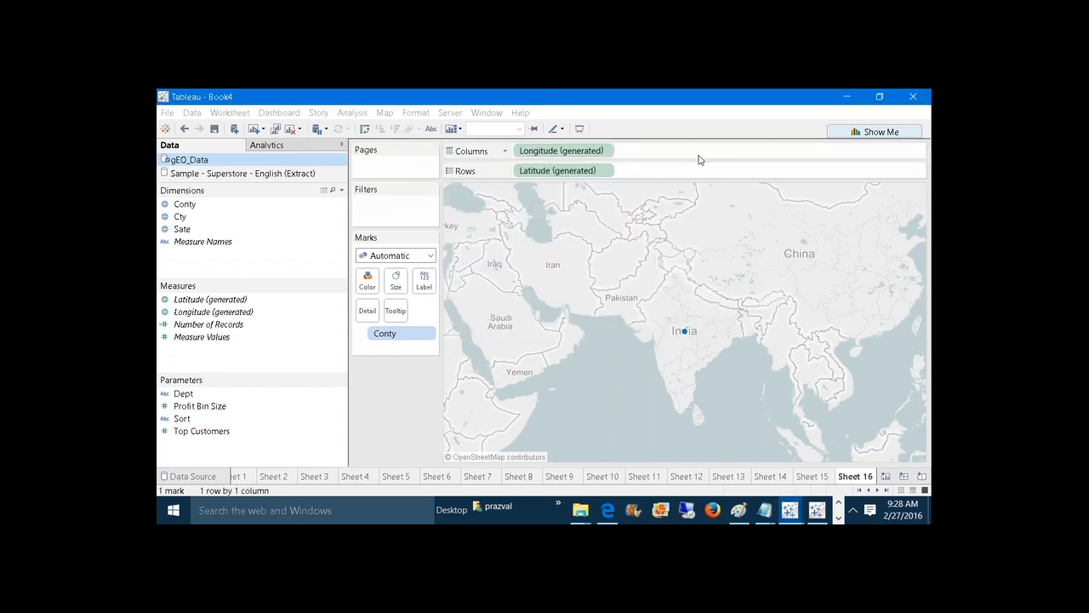
Step: Connect to the gEO_Data.txt text file on the Desktop as an additional data source
right_click(189, 160)
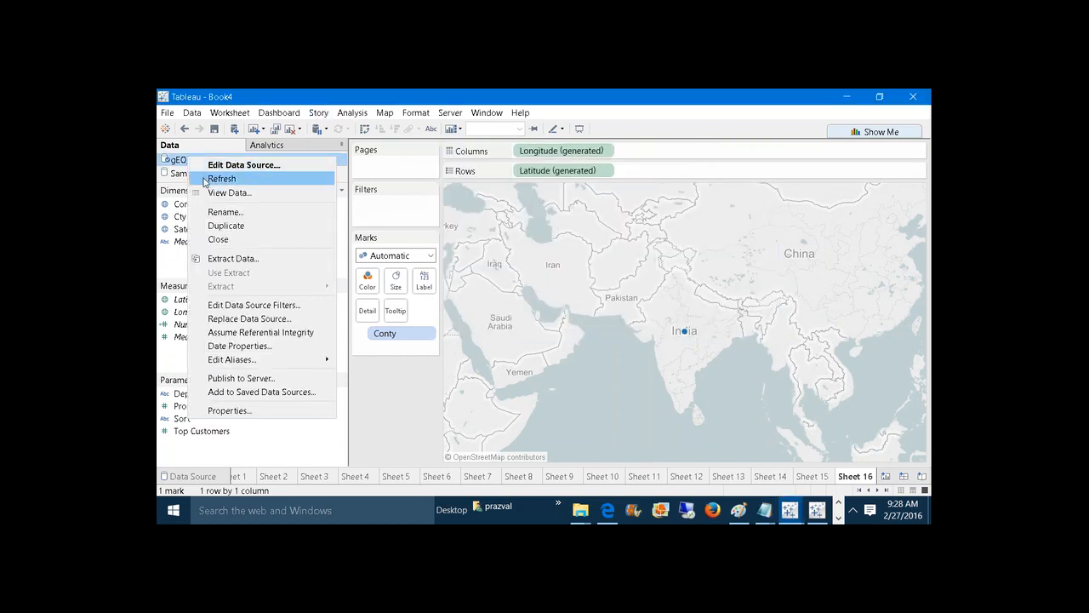
left_click(235, 128)
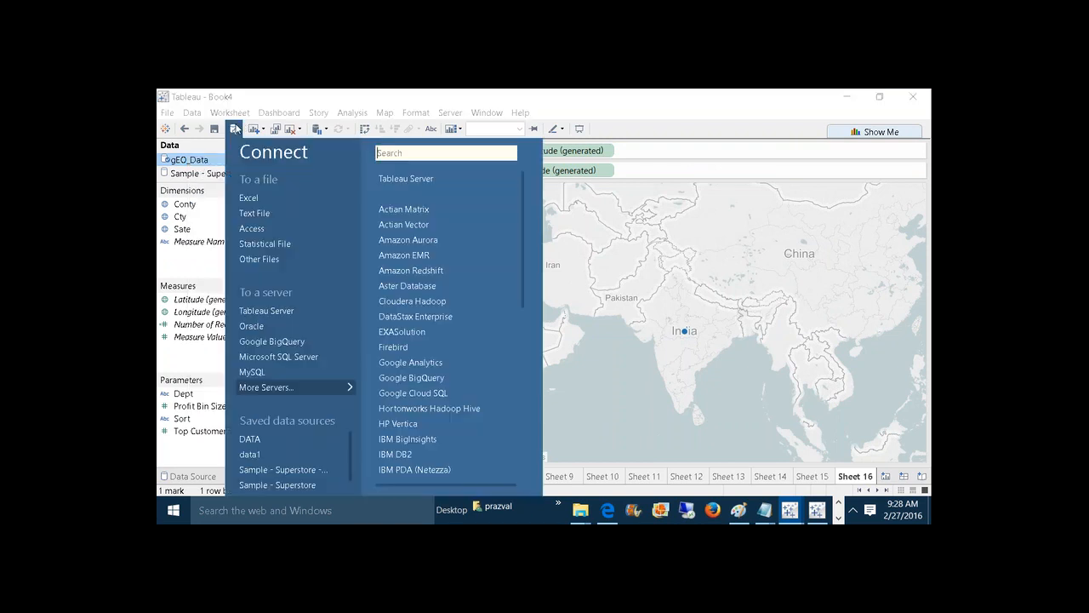
left_click(252, 213)
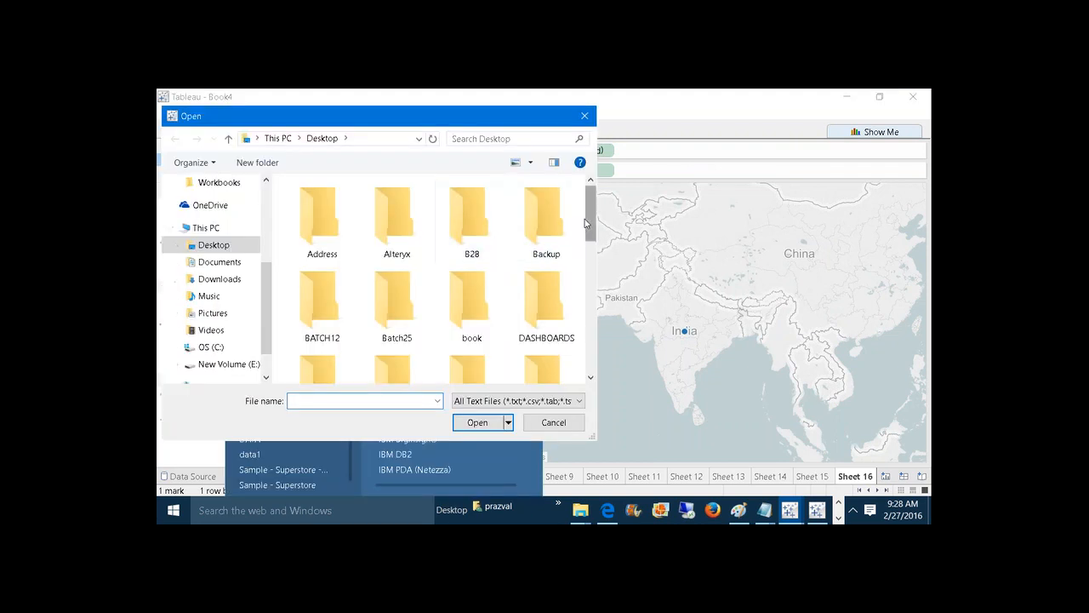
left_click_drag(591, 225, 589, 352)
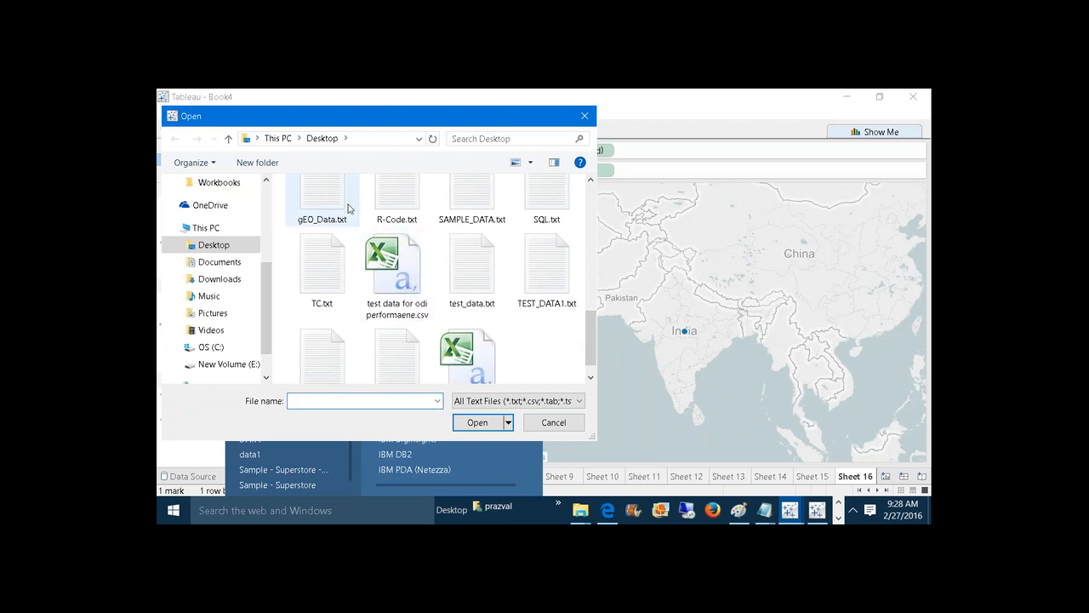
left_click(323, 200)
left_click(457, 417)
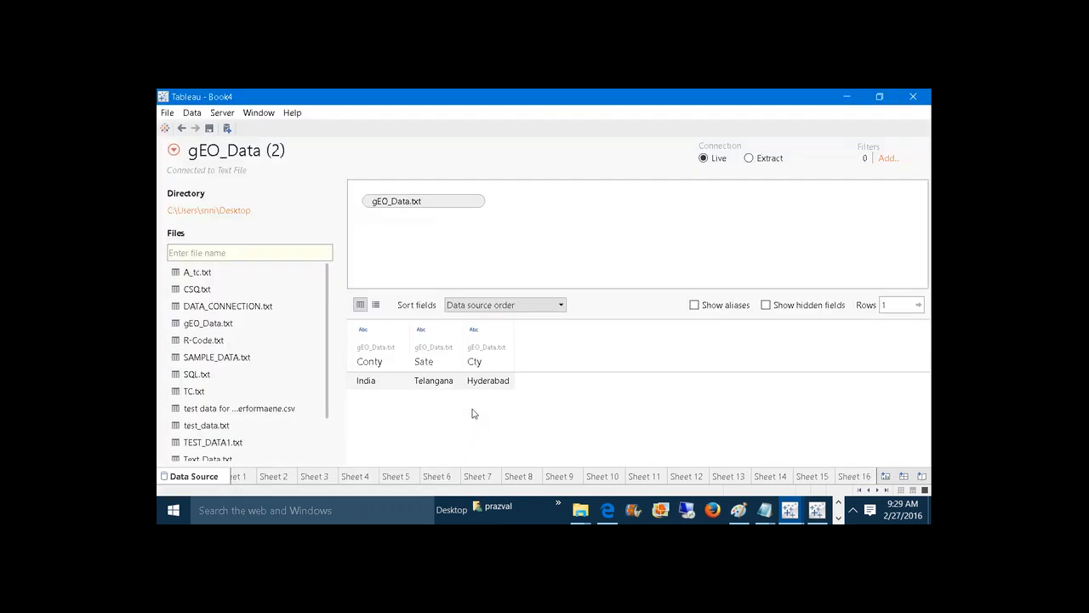
Step: Add a new worksheet and compare the fields of the gEO_Data and gEO_Data (2) data sources
left_click(888, 475)
left_click(889, 475)
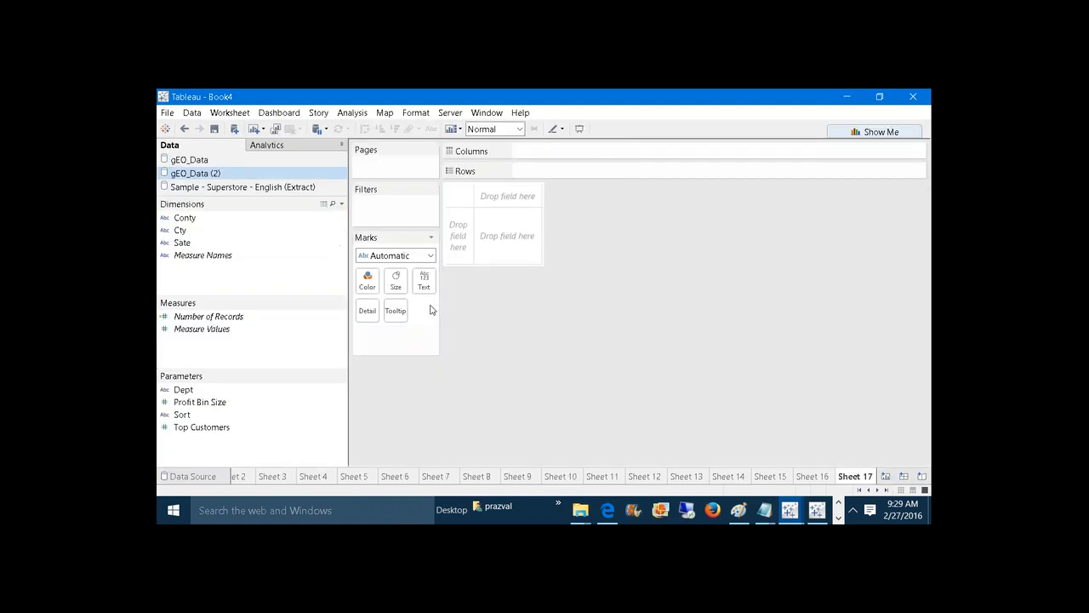
left_click(188, 159)
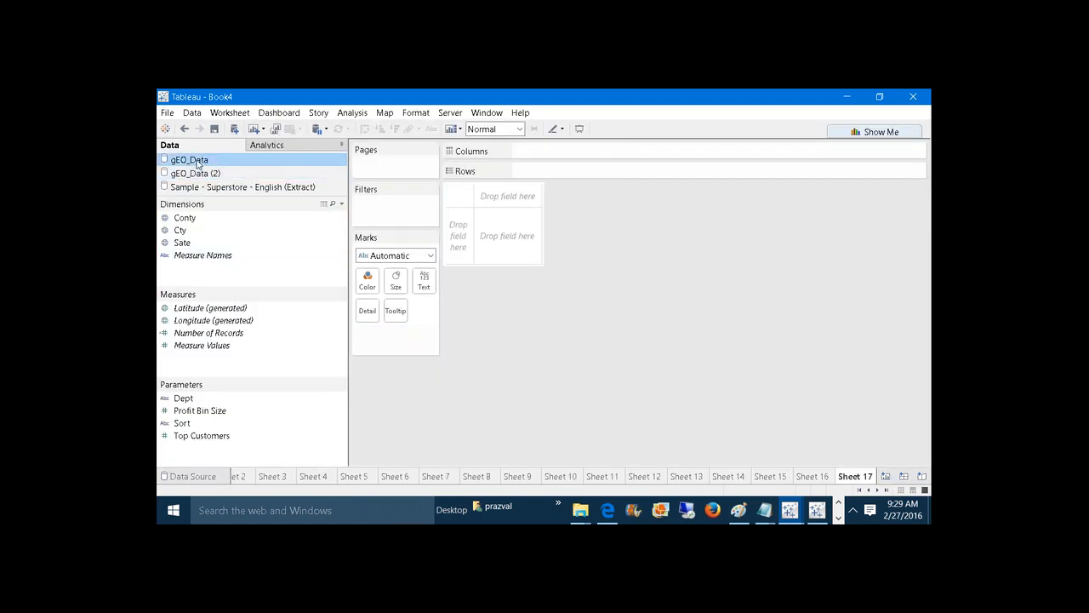
left_click(196, 175)
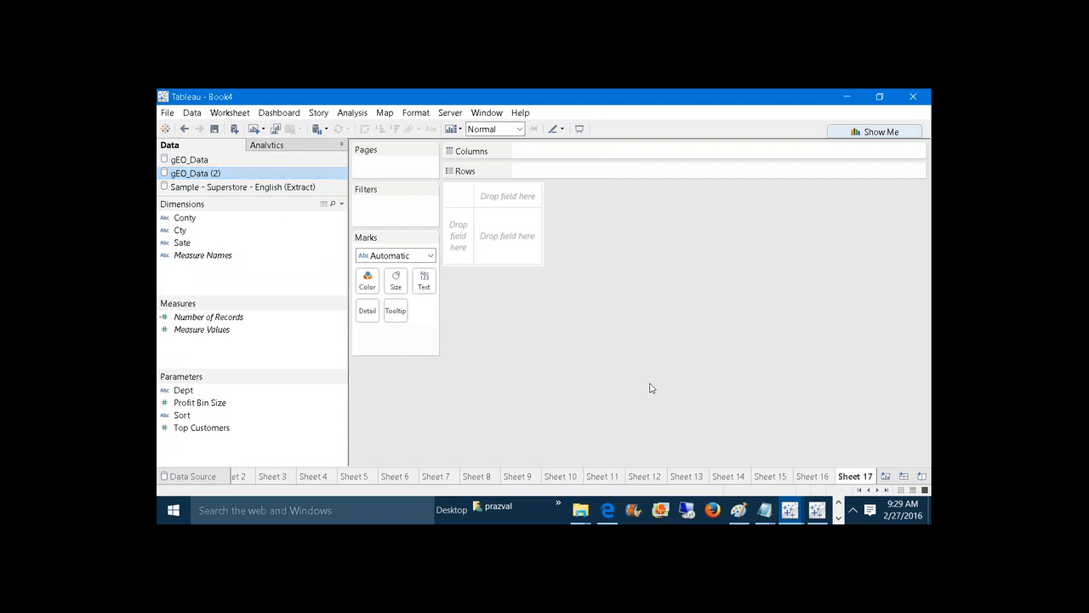
Step: Connect once more to gEO_Data.txt on the Desktop as a third text-file data source
left_click(234, 128)
left_click(255, 212)
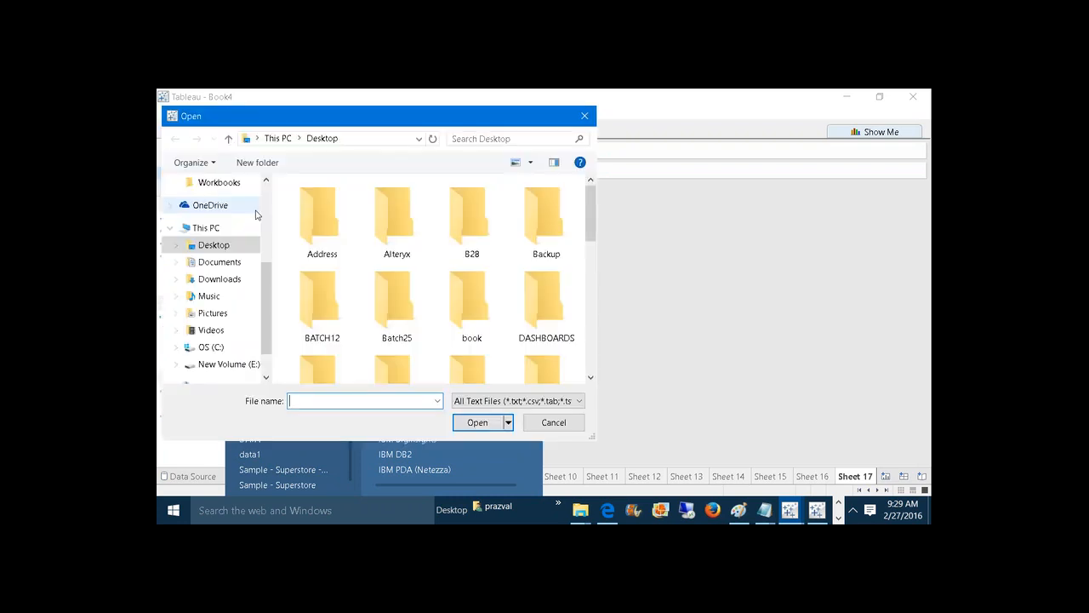
scroll(405, 287, "down", 5)
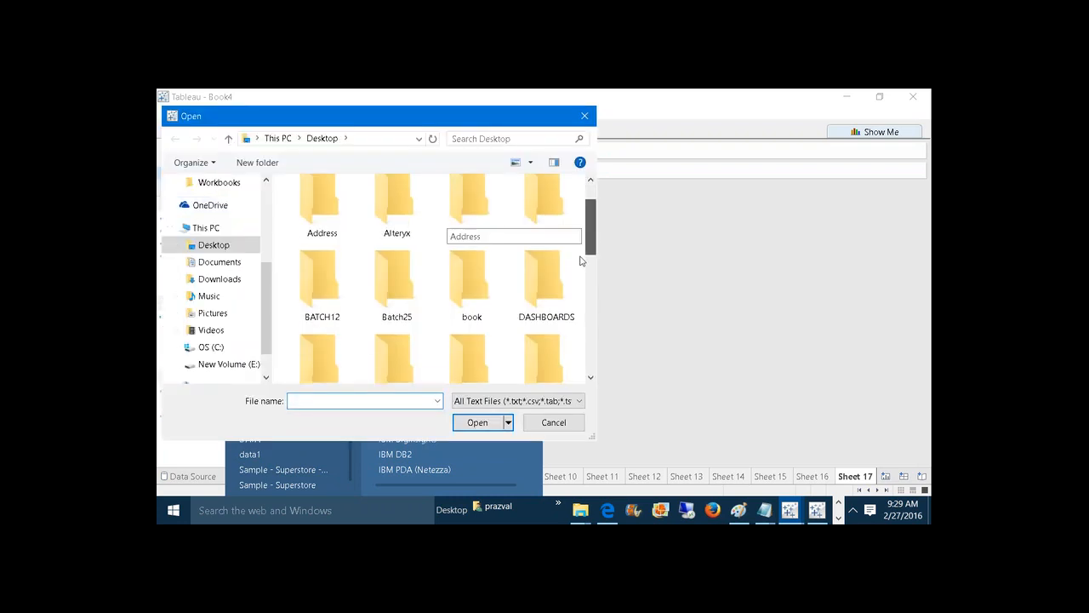
left_click(324, 194)
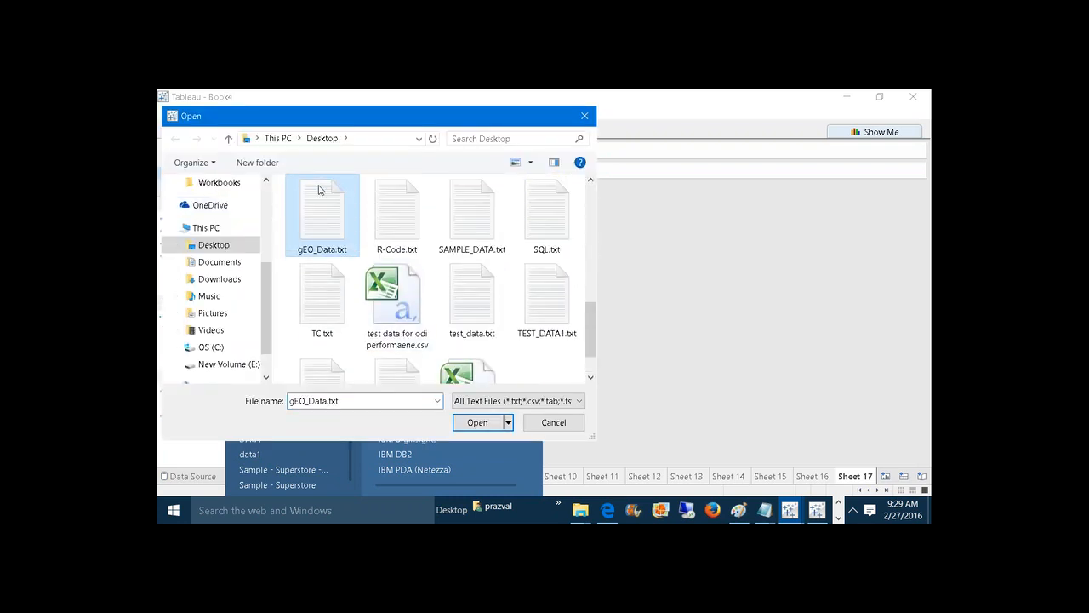
left_click(475, 422)
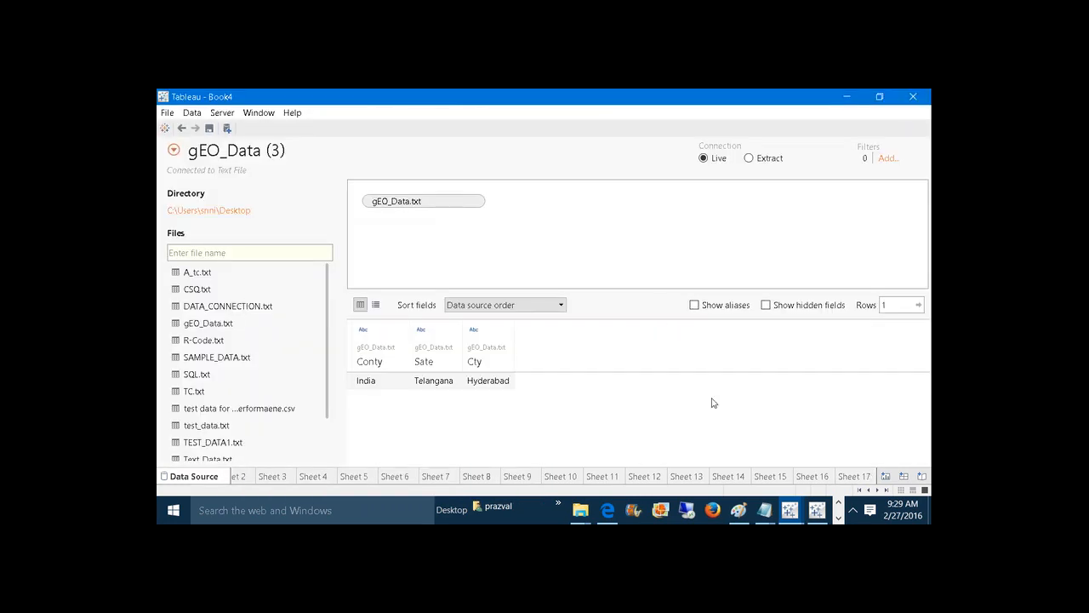
Step: Save gEO_Data.txt again in Notepad, return to Tableau and refresh the gEO_Data (3) data source
mouse_move(779, 518)
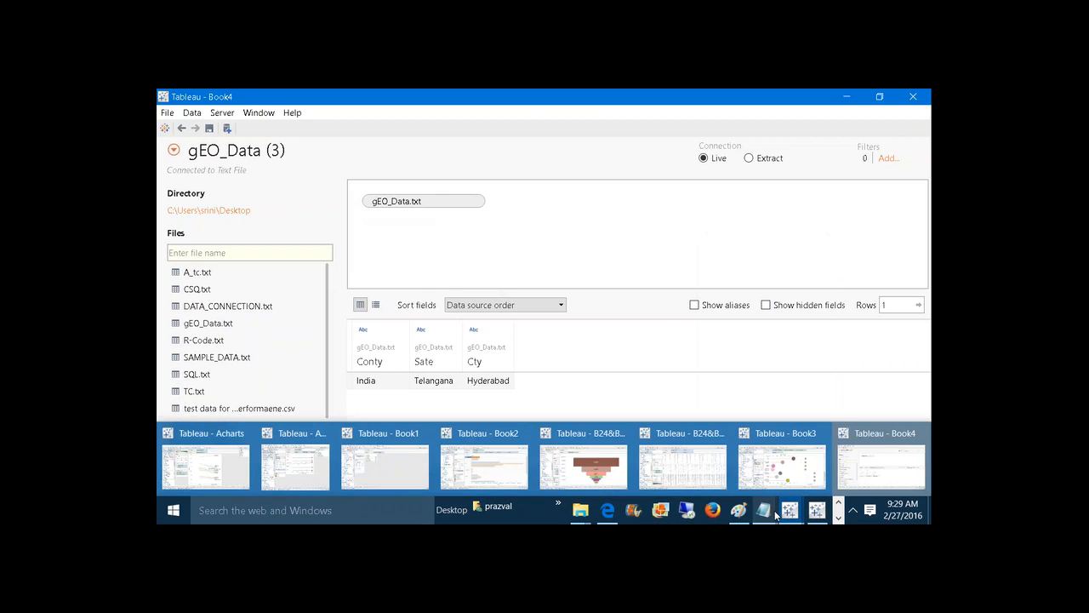
left_click(775, 493)
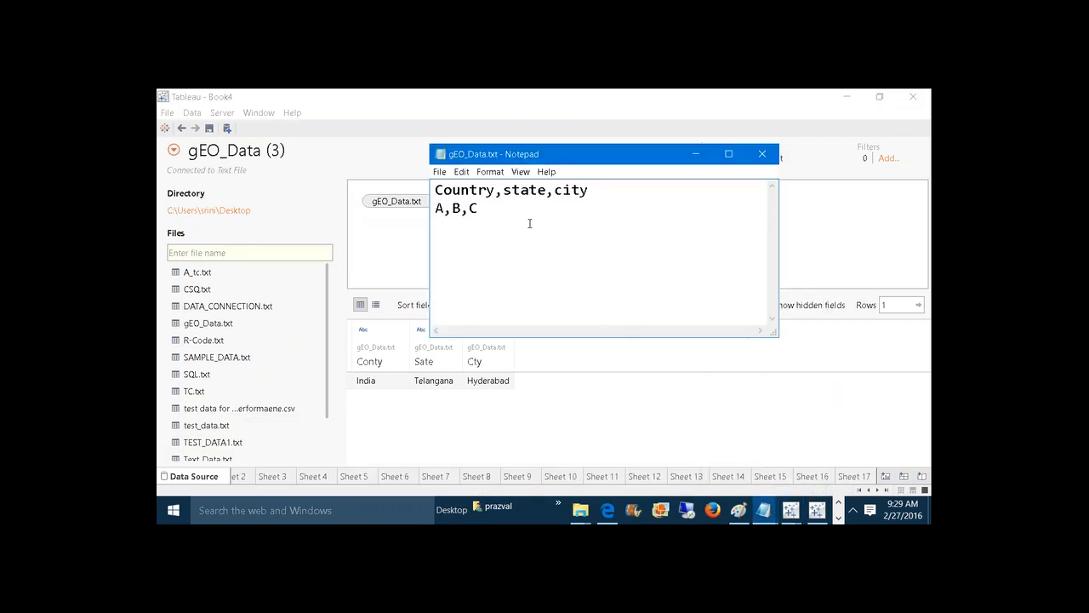
left_click(439, 171)
left_click(455, 215)
left_click(696, 154)
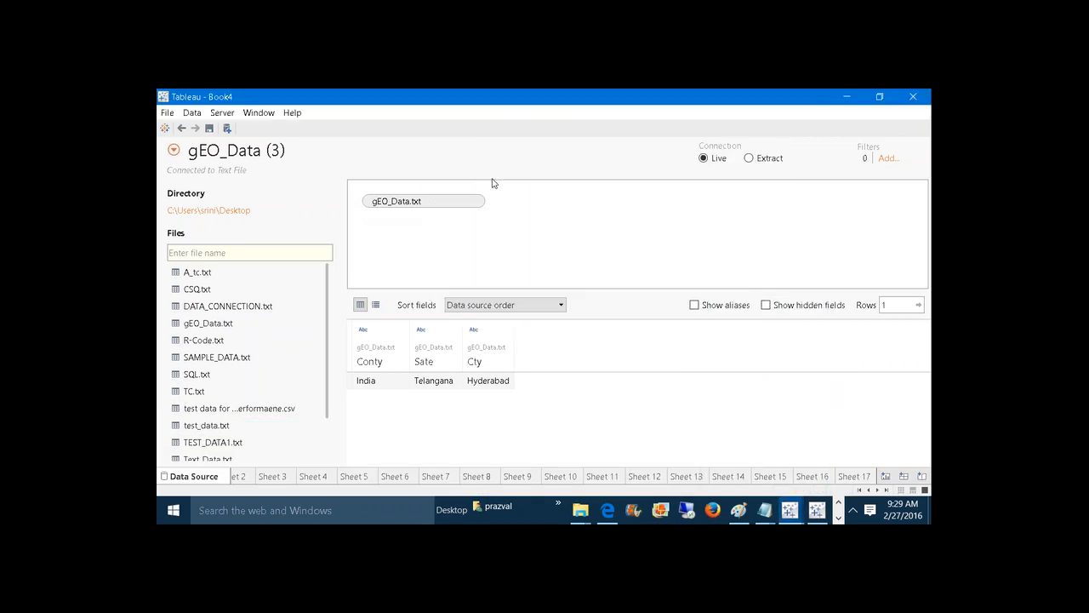
left_click(192, 112)
left_click(234, 138)
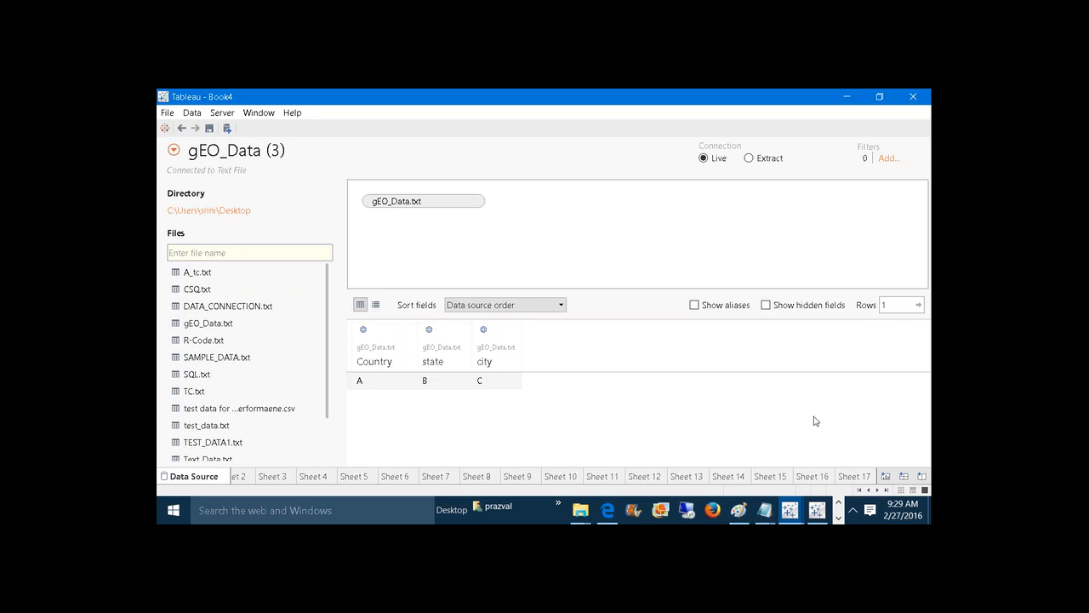
Step: Plot the Country field from gEO_Data (3) on a map in Sheet 17
left_click(854, 476)
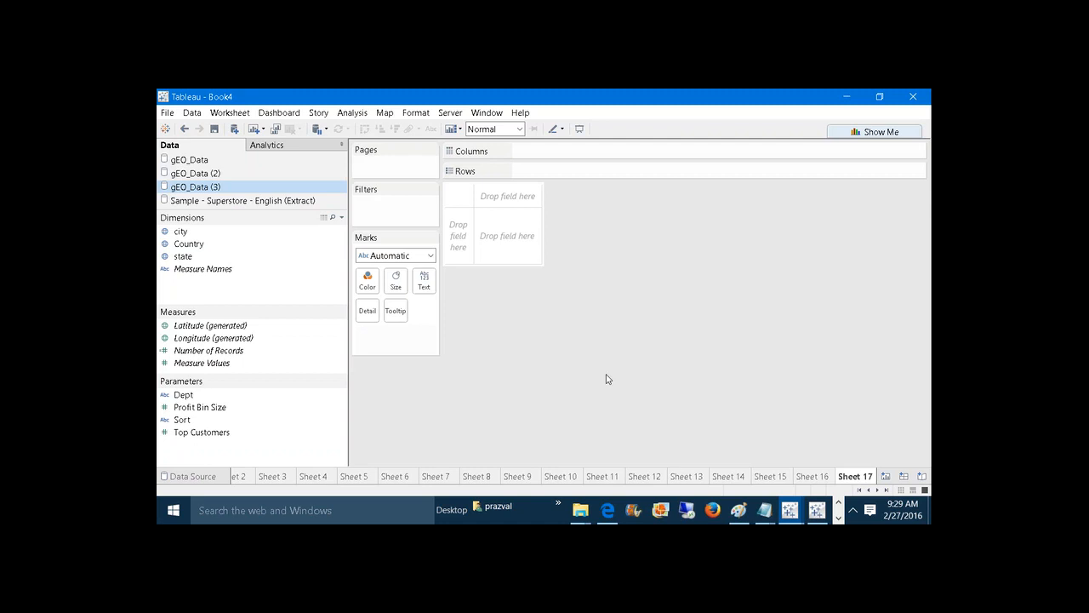
left_click(187, 245)
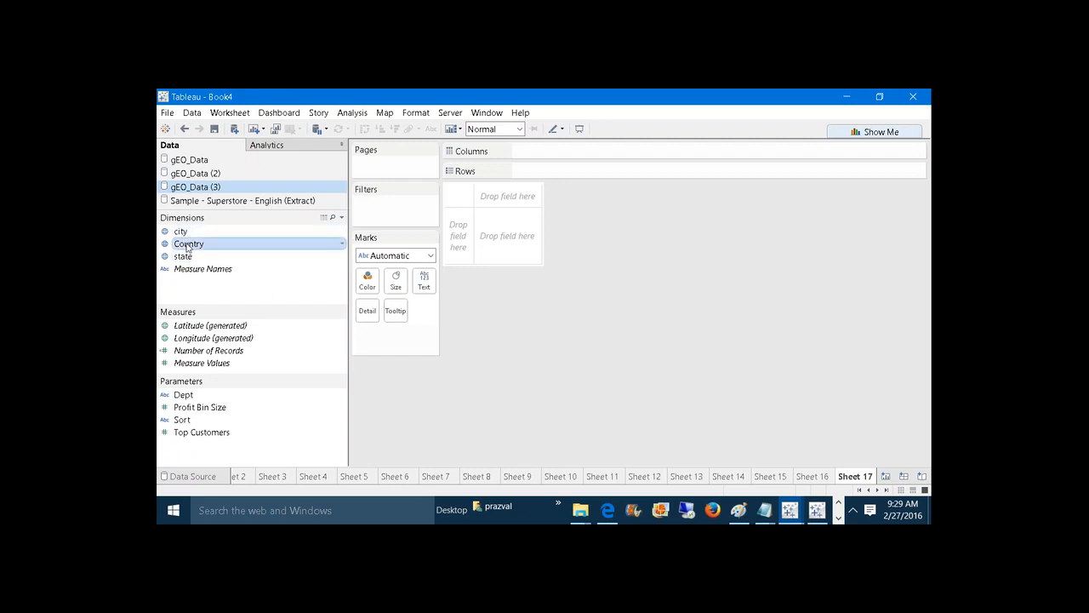
double_click(188, 245)
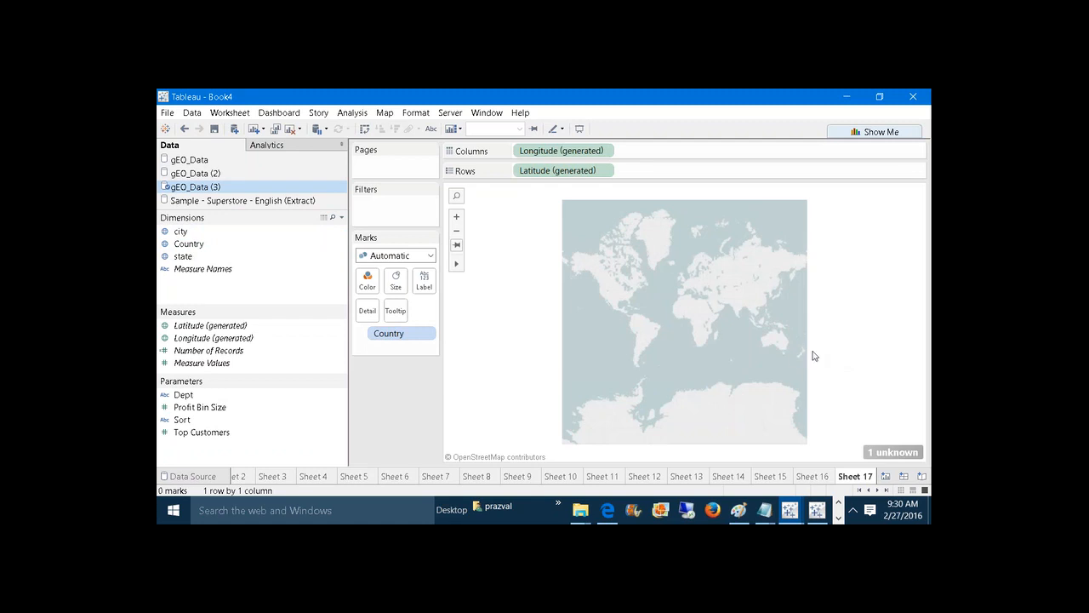
Step: View the underlying data of gEO_Data (3) to check the value in the Country column
left_click(324, 218)
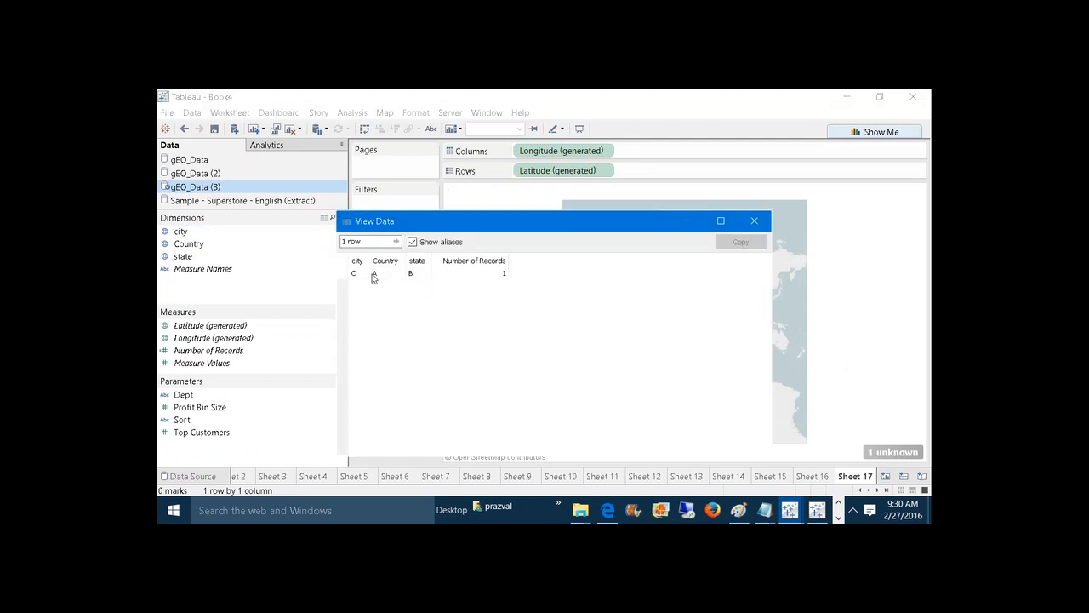
left_click(389, 274)
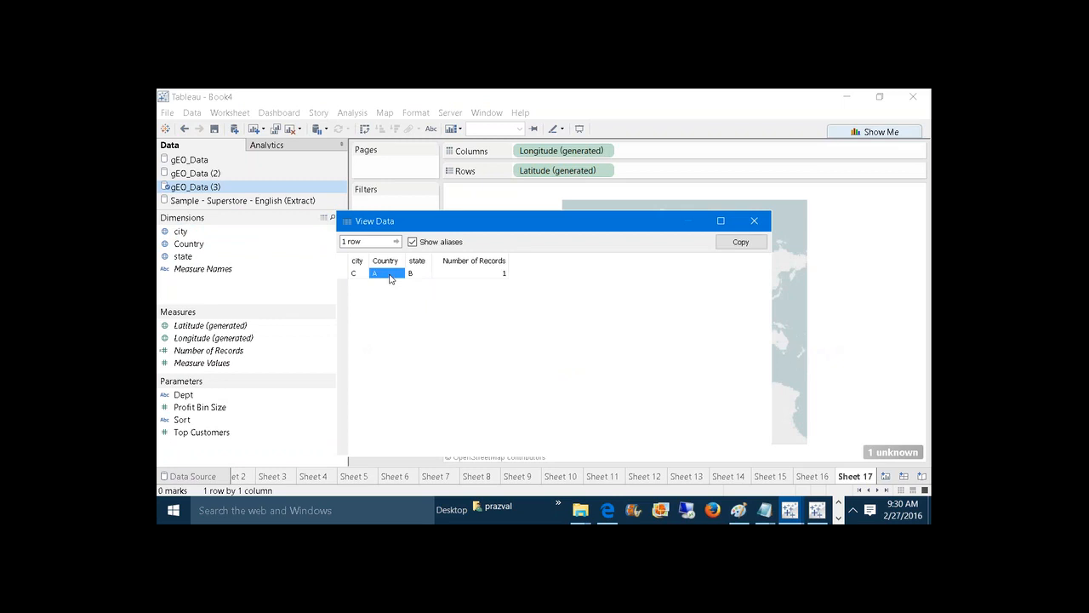
left_click(754, 221)
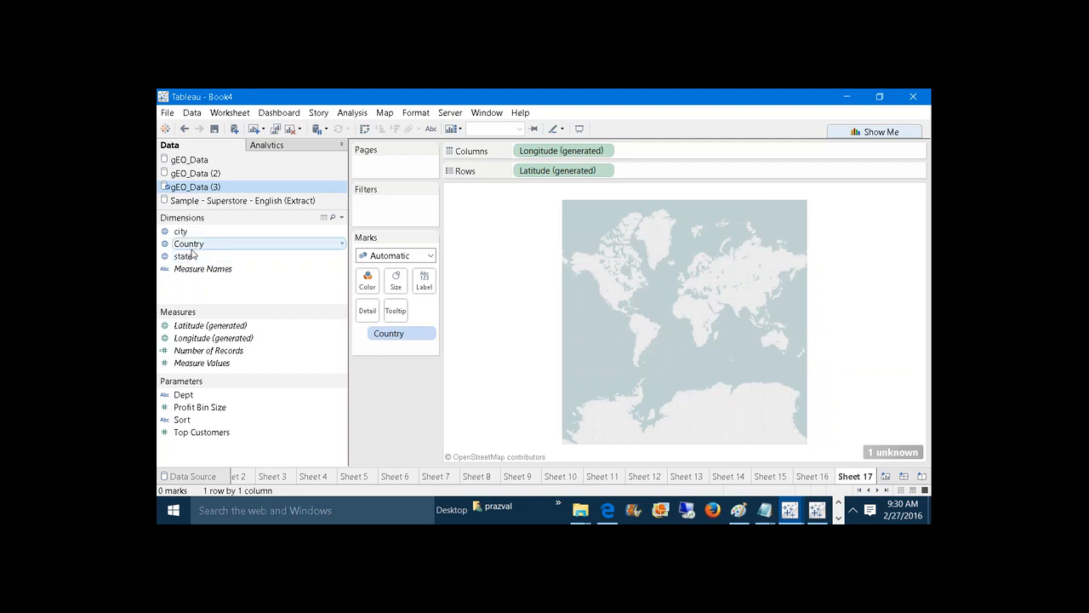
Step: Set the alias of the Country field's member A to "India"
right_click(191, 249)
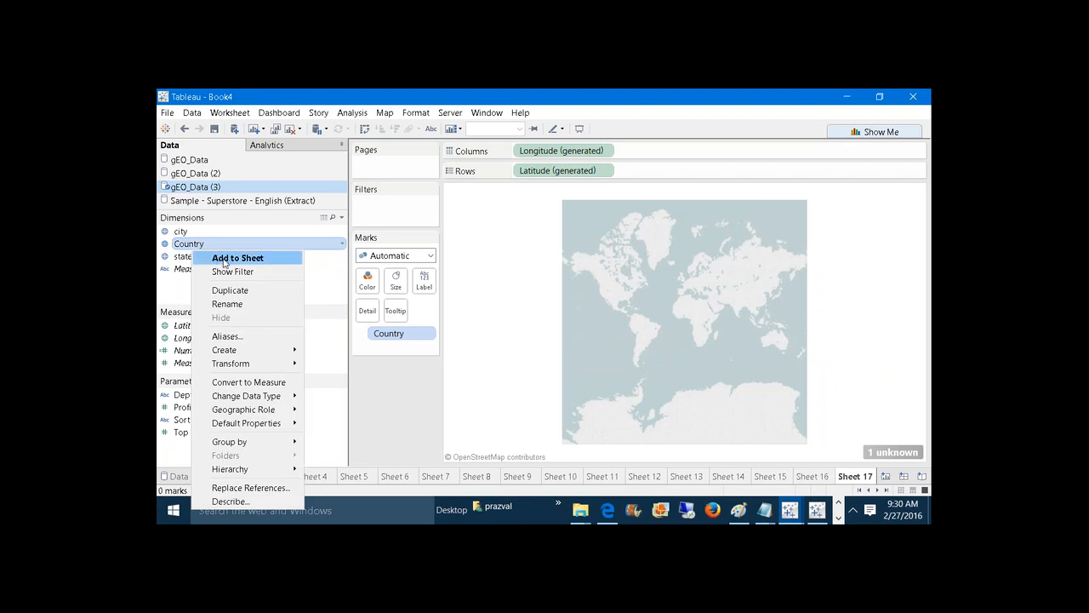
left_click(247, 336)
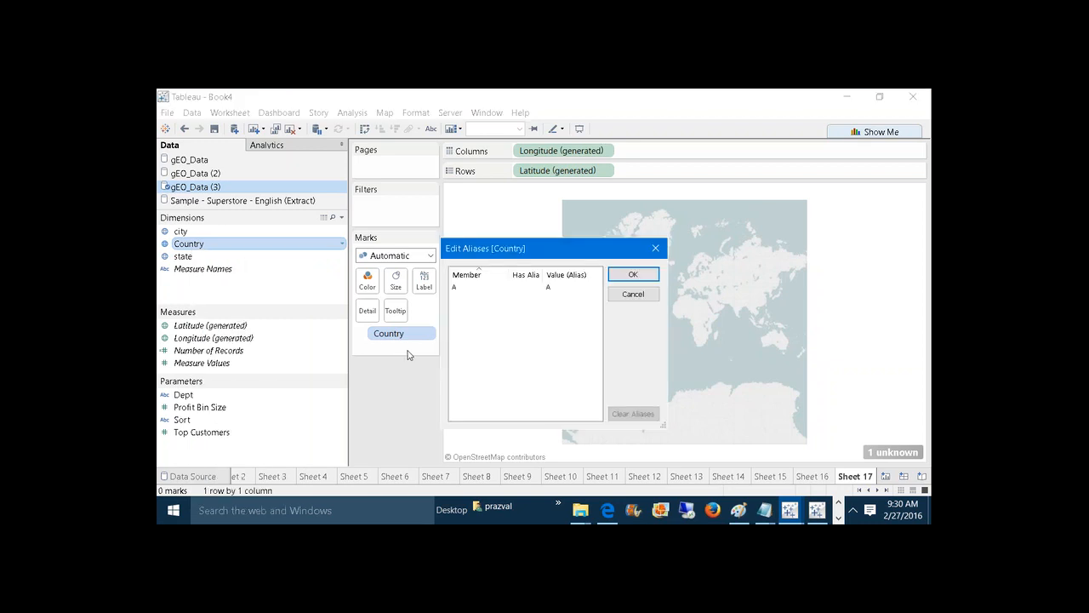
double_click(560, 288)
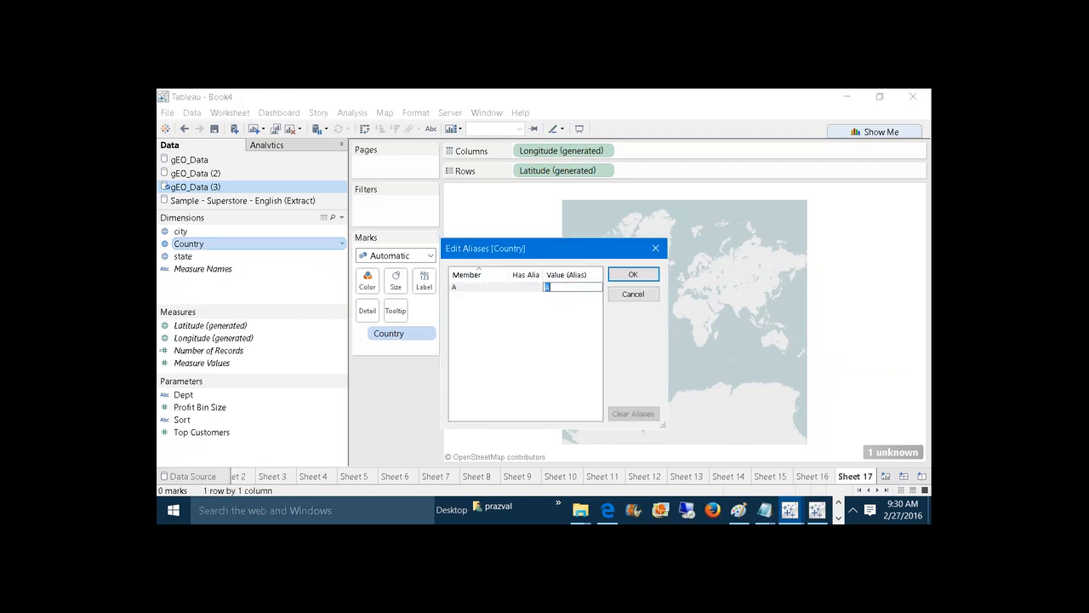
key("BackSpace")
type("India")
left_click(653, 272)
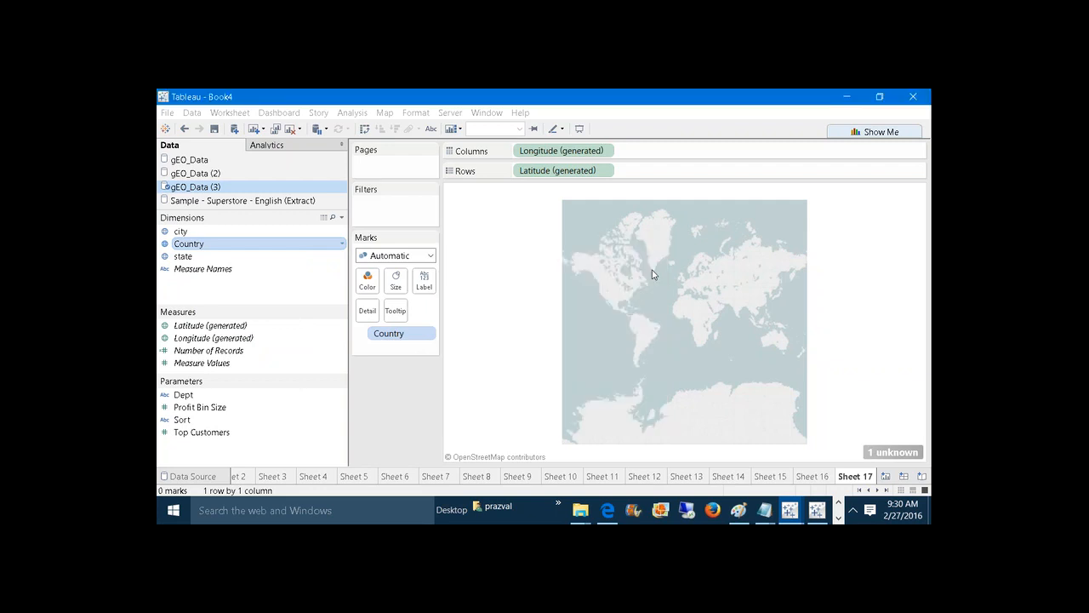
Step: View the underlying data with aliases and compare its Country value with the source row of gEO_Data.txt in Notepad
mouse_move(688, 338)
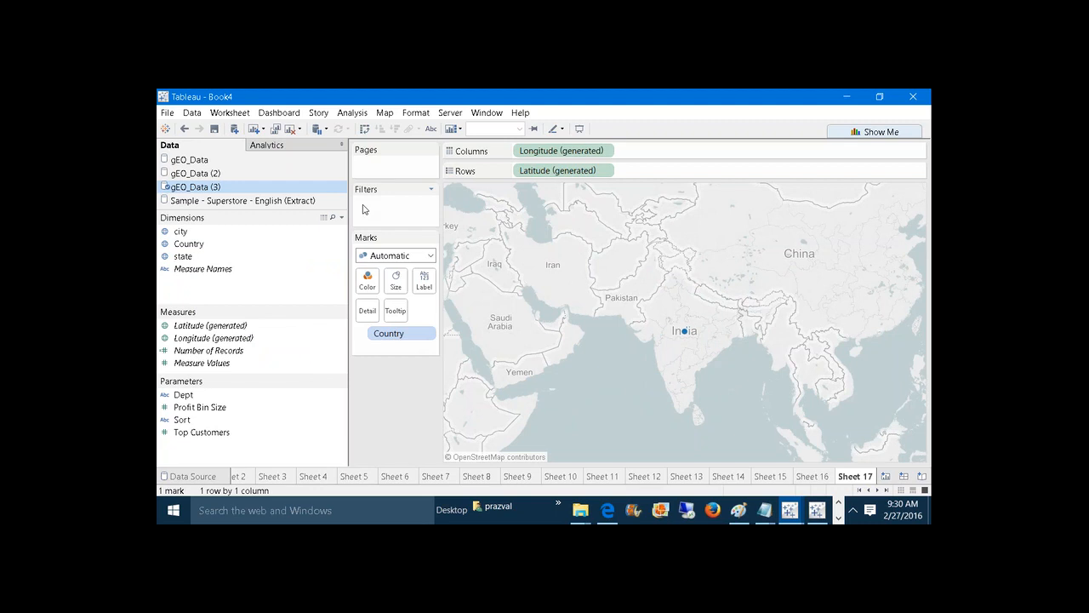
left_click(323, 219)
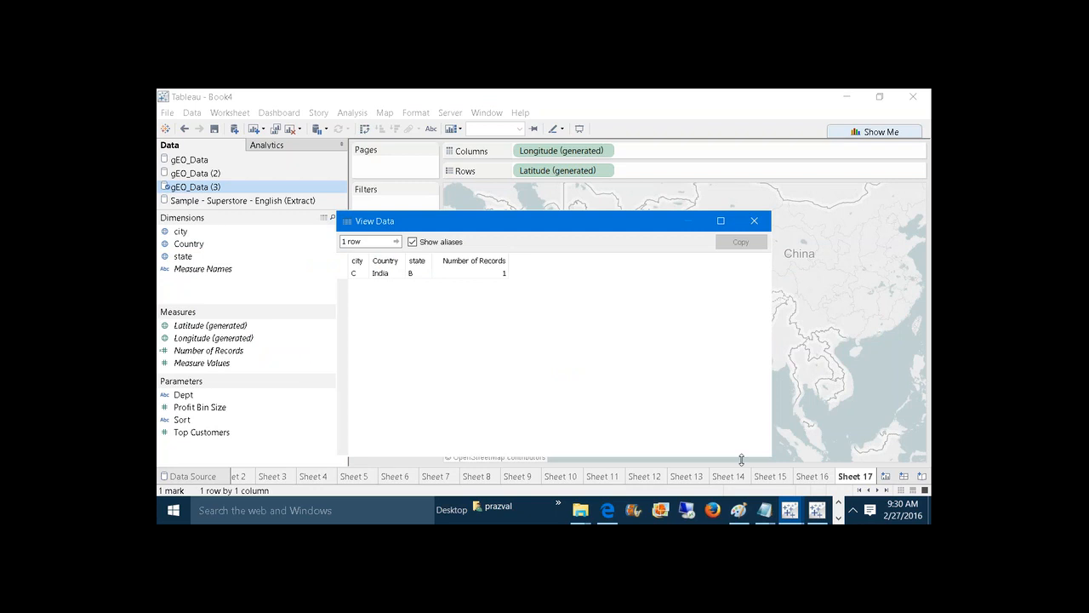
mouse_move(764, 511)
left_click(757, 484)
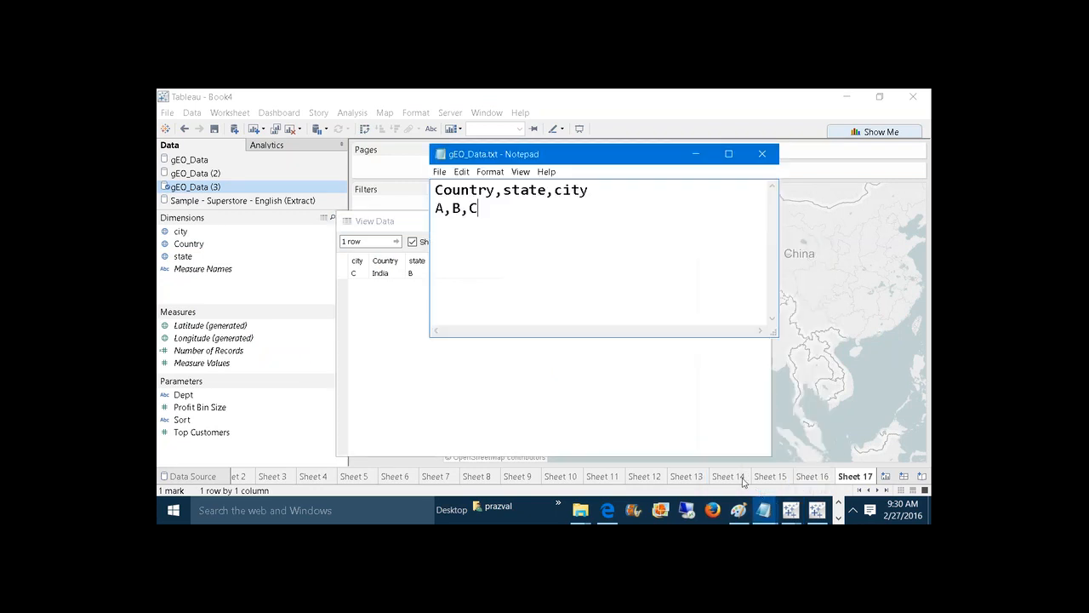
left_click(446, 208)
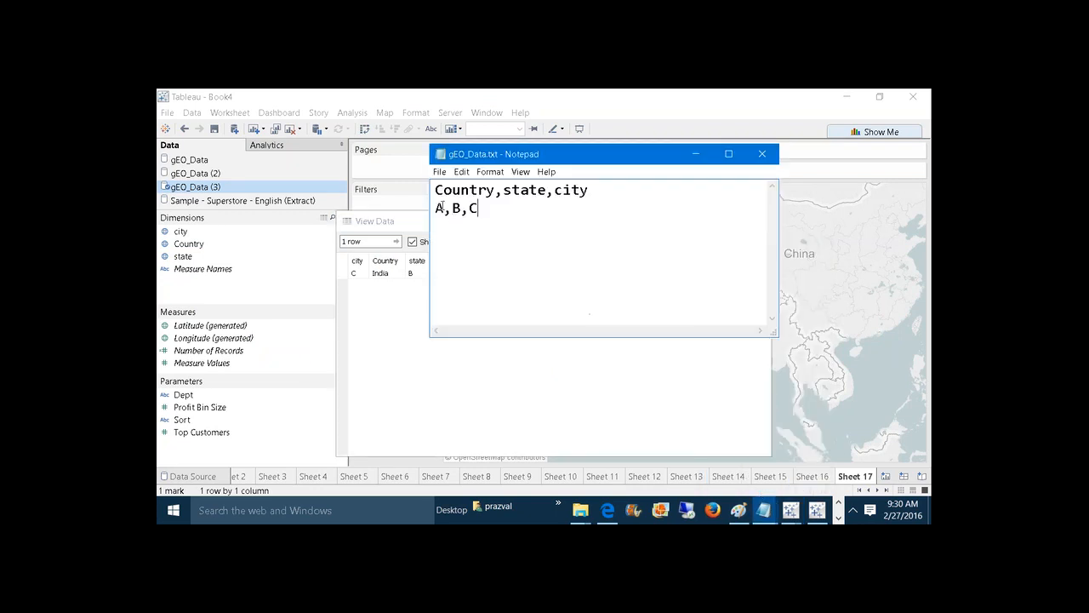
left_click(696, 154)
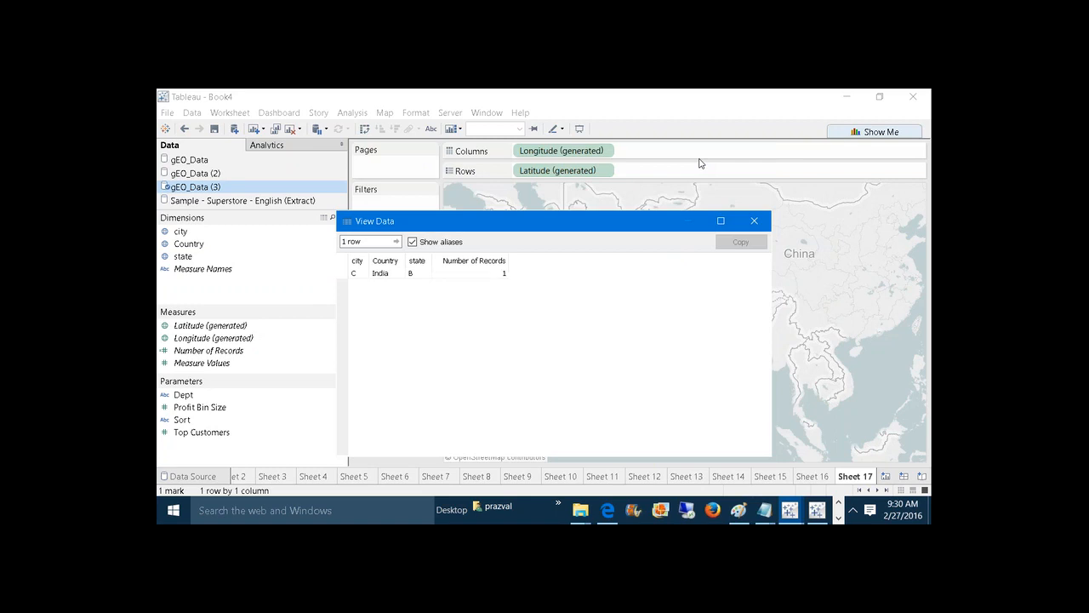
left_click(754, 220)
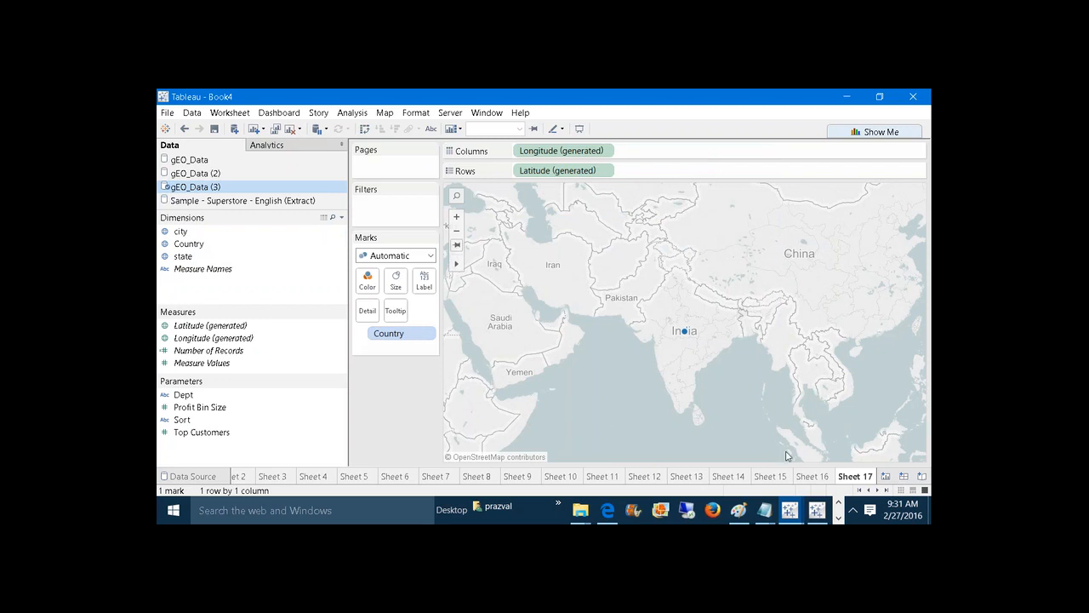
Step: Go to Sheet 14, which holds the Ship Date drill-down table
left_click(775, 476)
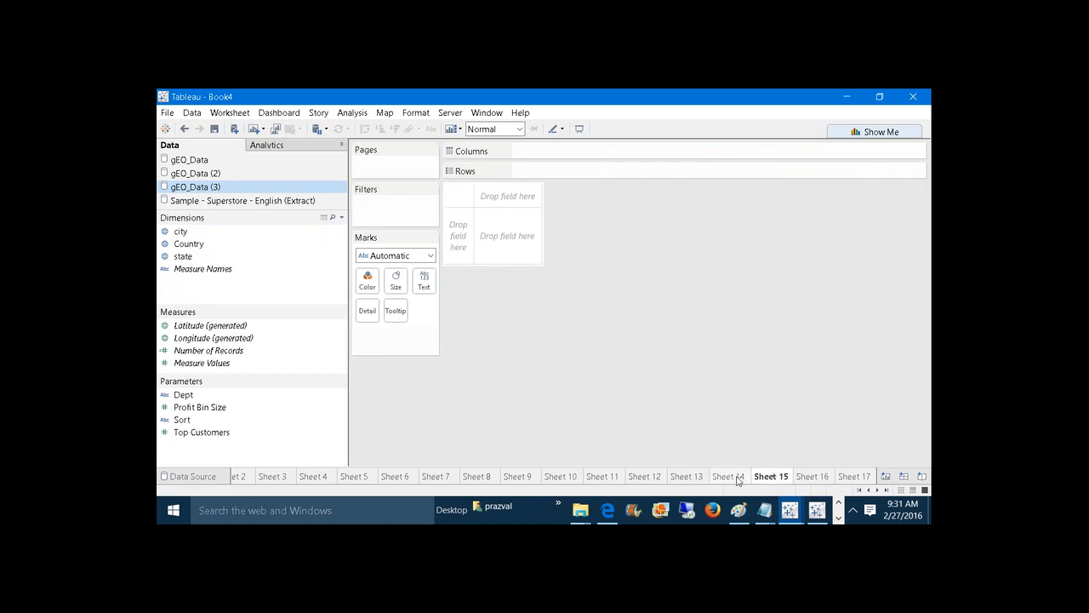
left_click(737, 478)
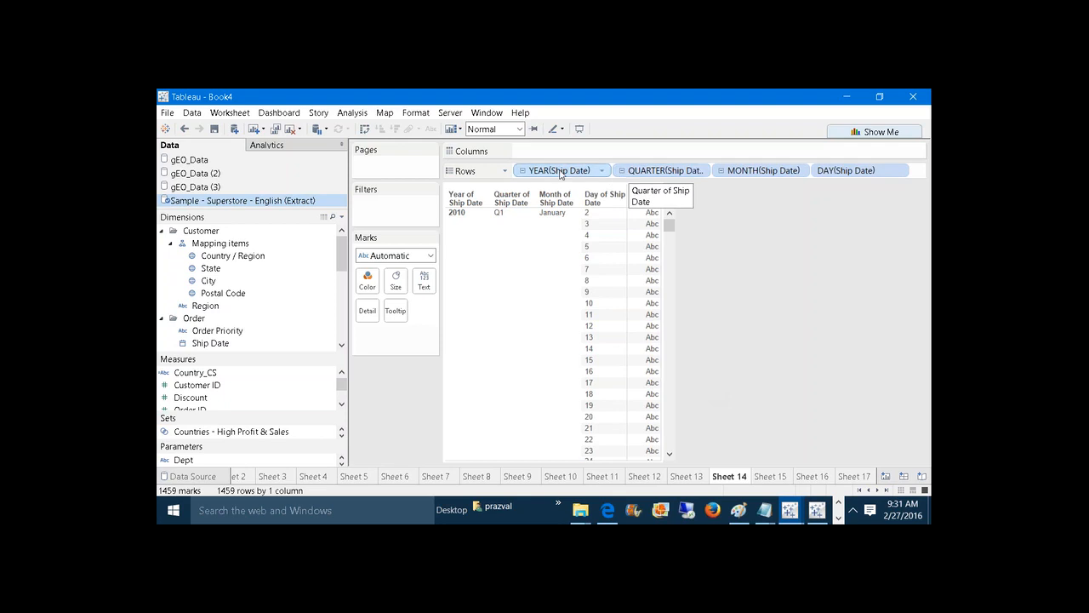
left_click(342, 218)
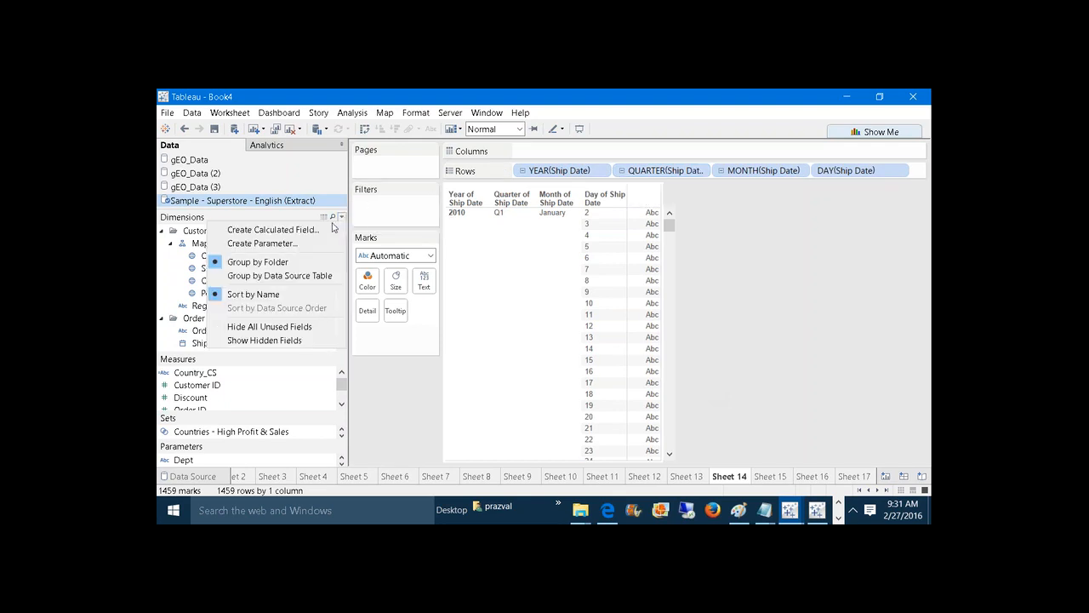
left_click(330, 228)
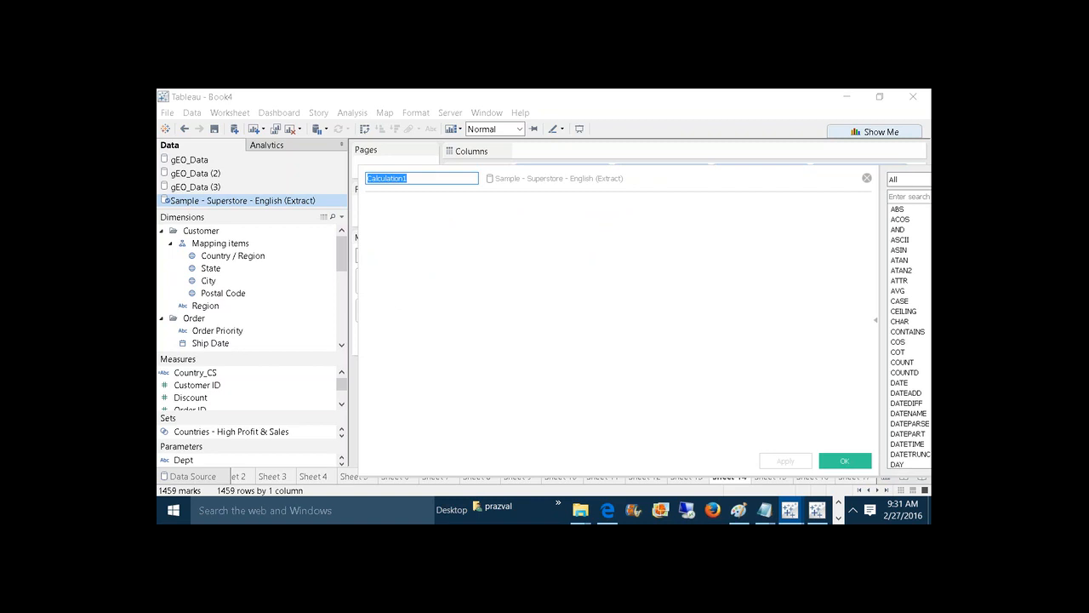
left_click(867, 178)
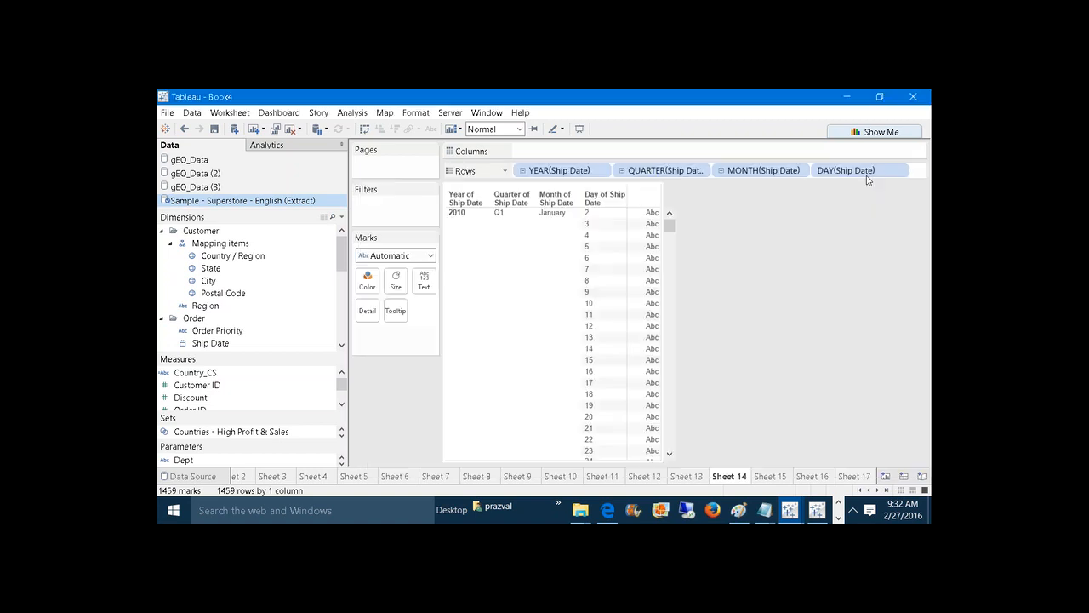
Step: Clear everything from Sheet 14
left_click(290, 129)
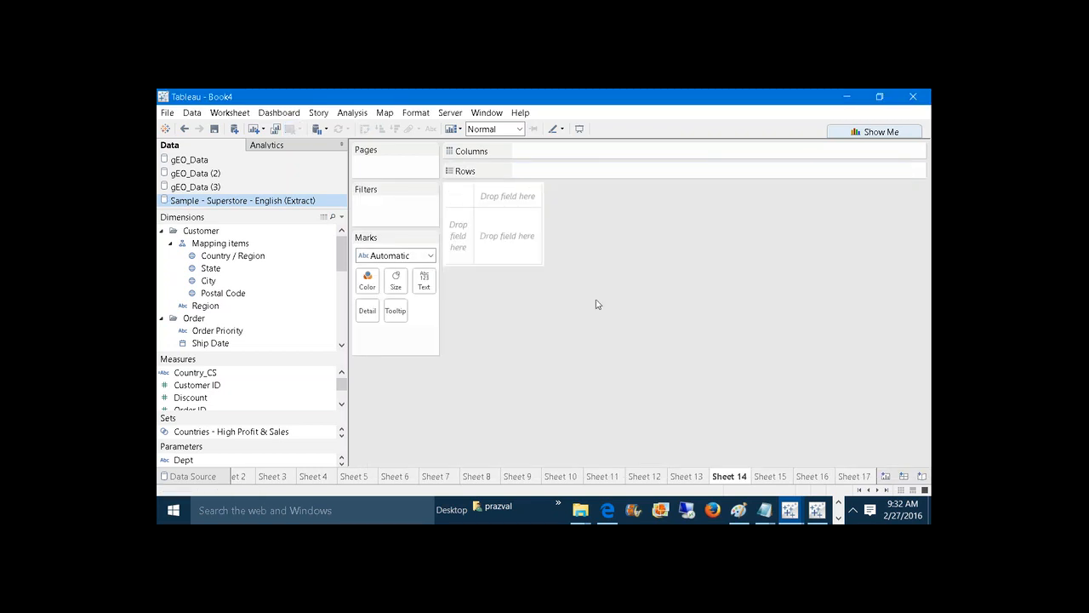